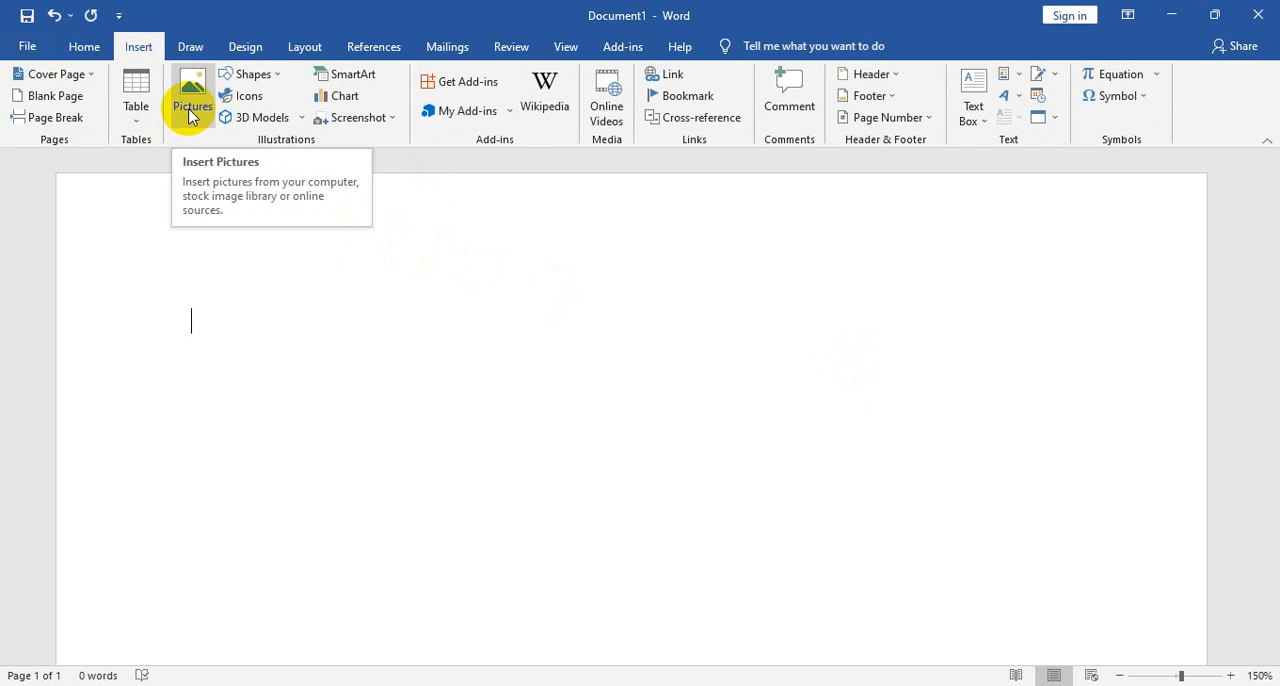
- Insert the cartoon mouse picture from the Downloads folder on this device into the blank document
click(190, 113)
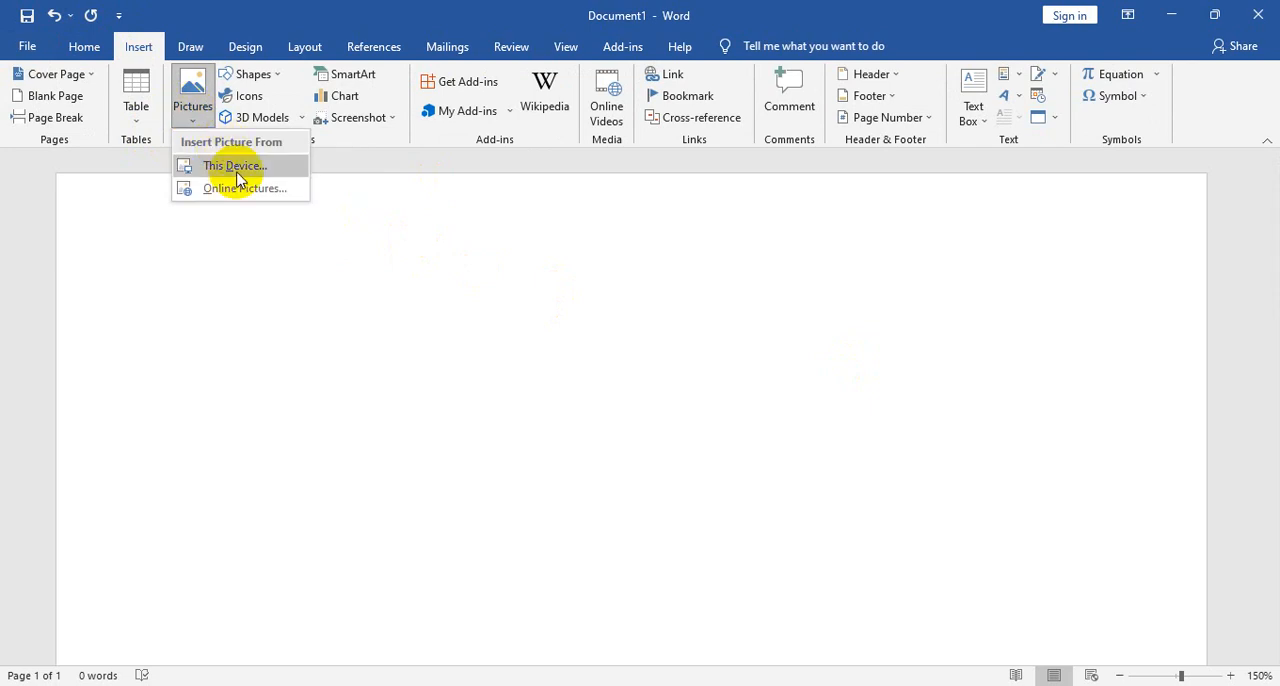
click(230, 163)
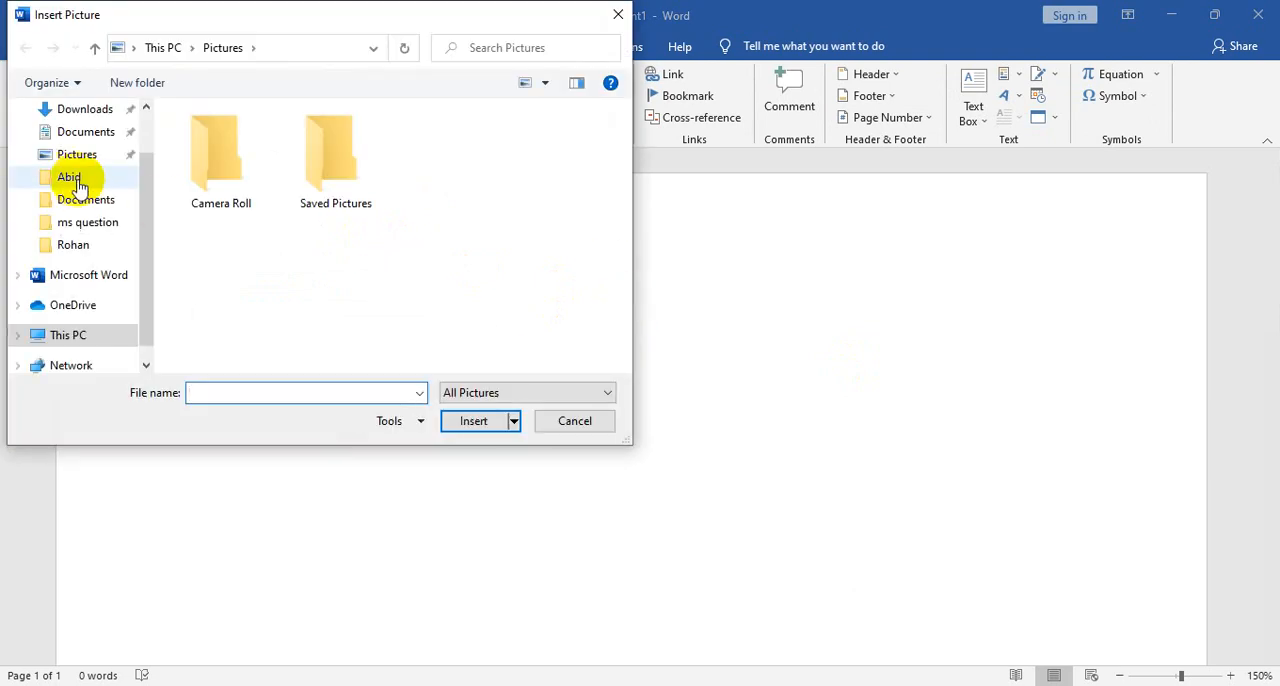
click(86, 112)
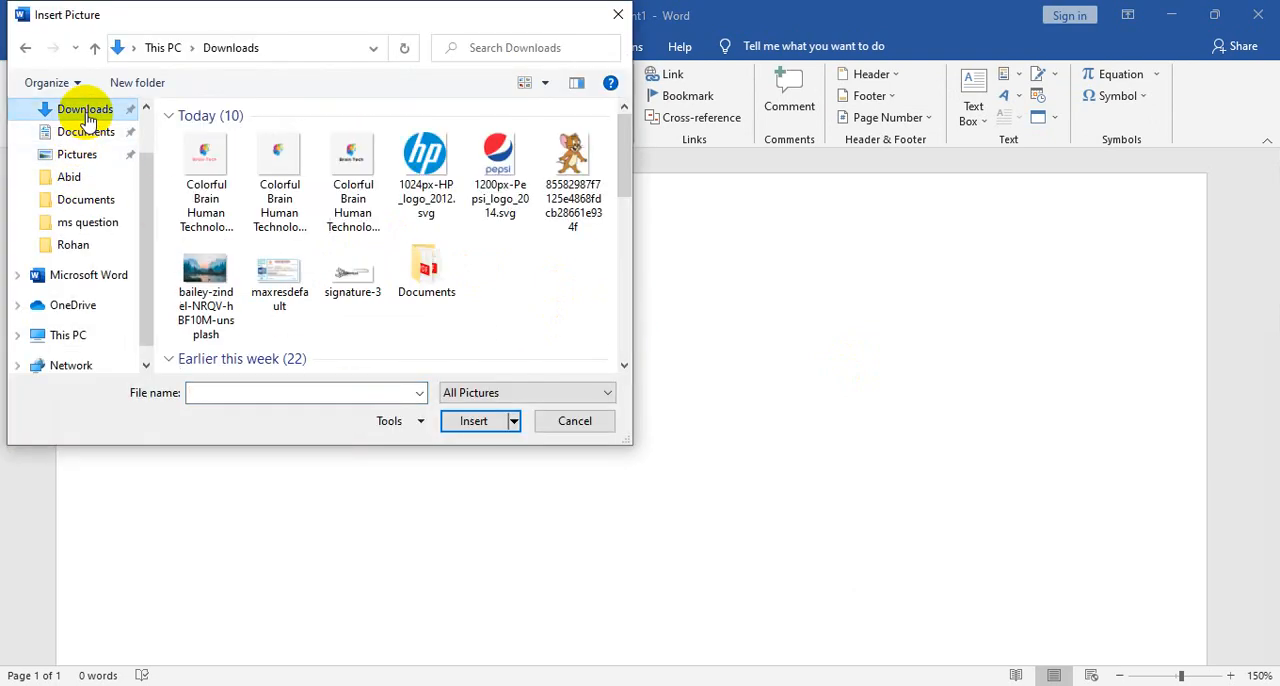
scroll(360, 232, down, 3)
scroll(363, 229, up, 3)
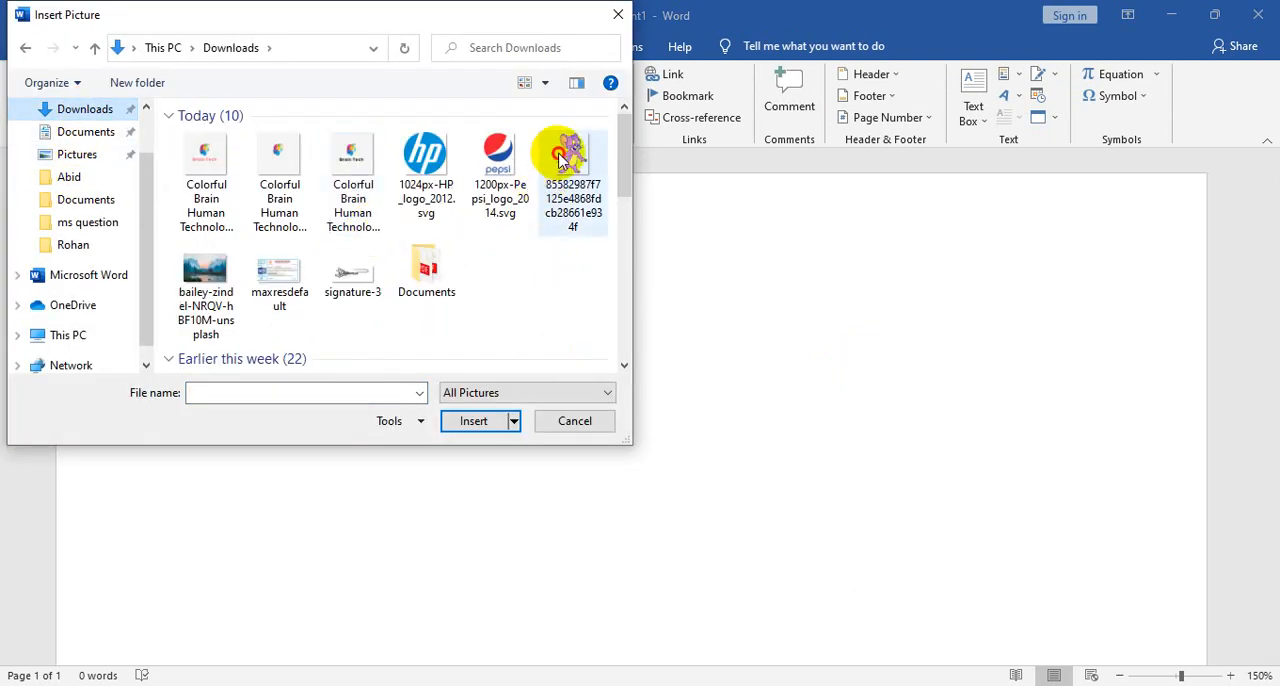
click(562, 157)
click(476, 420)
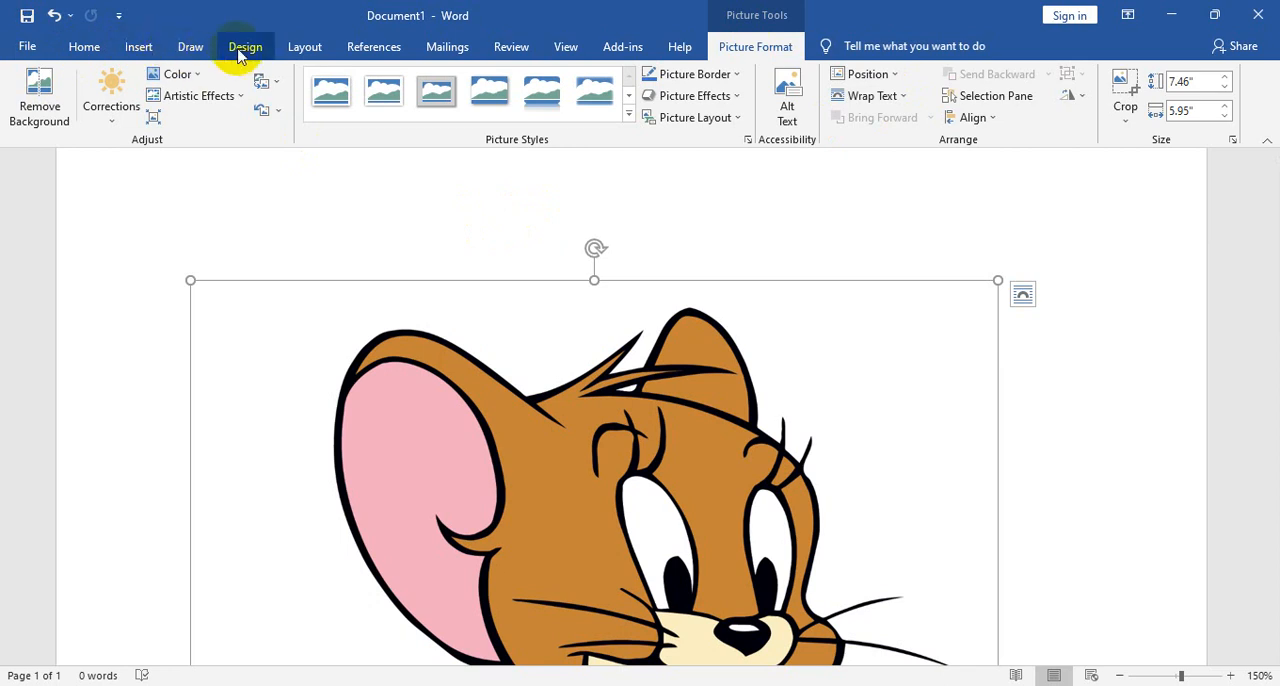
click(188, 48)
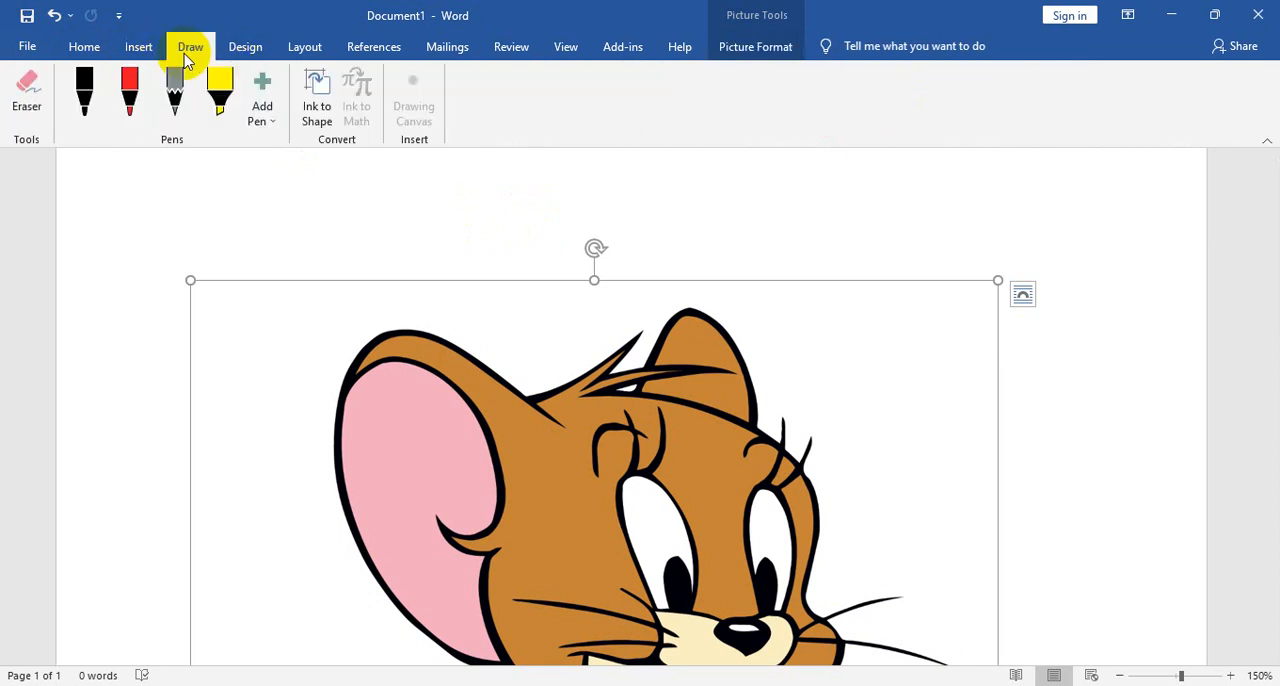
click(250, 56)
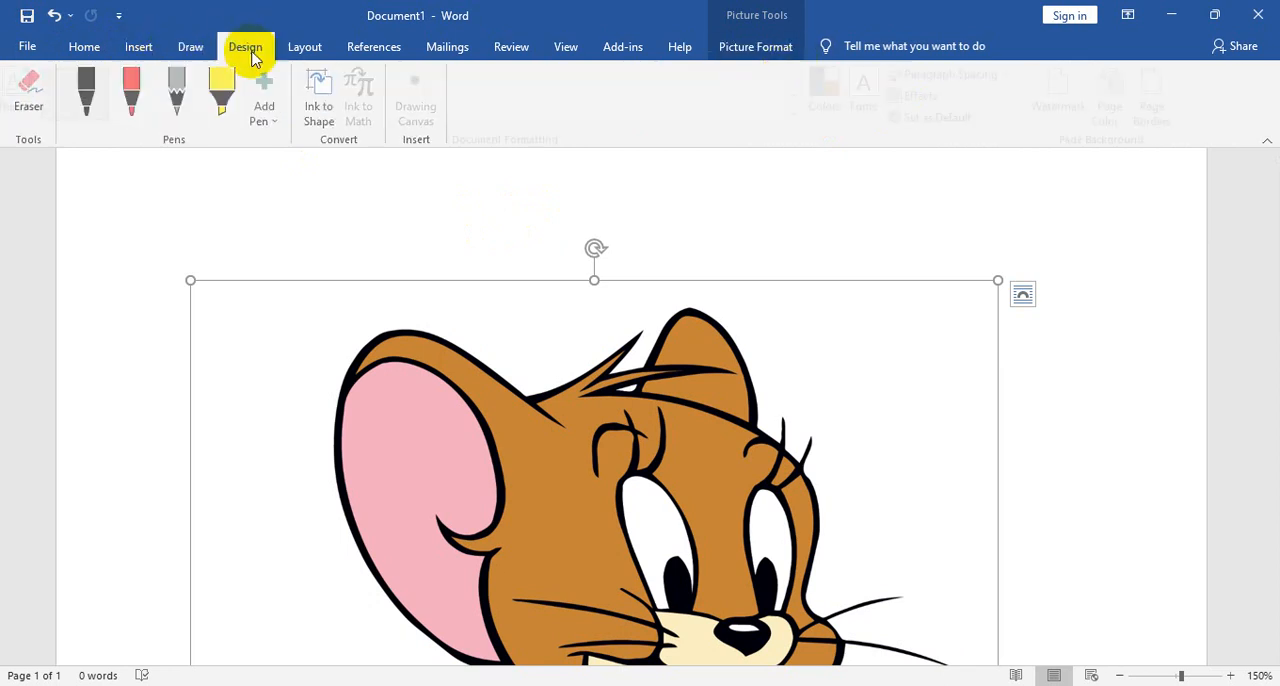
click(303, 50)
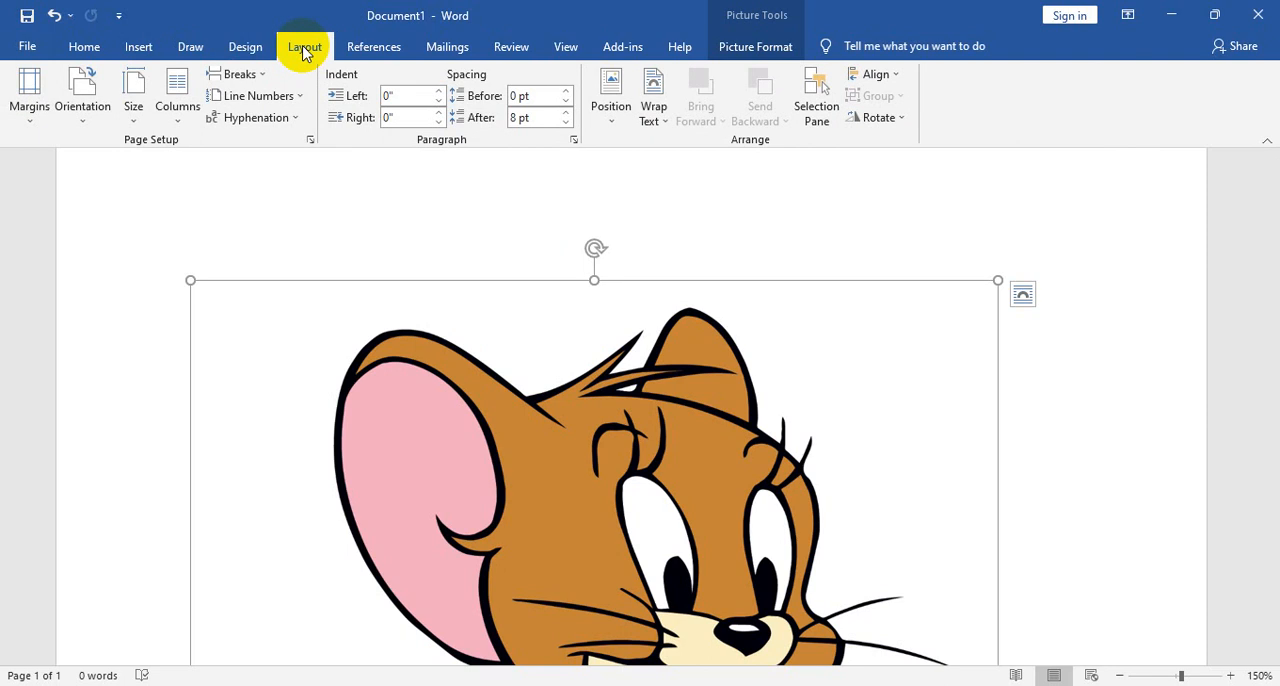
click(567, 45)
click(524, 48)
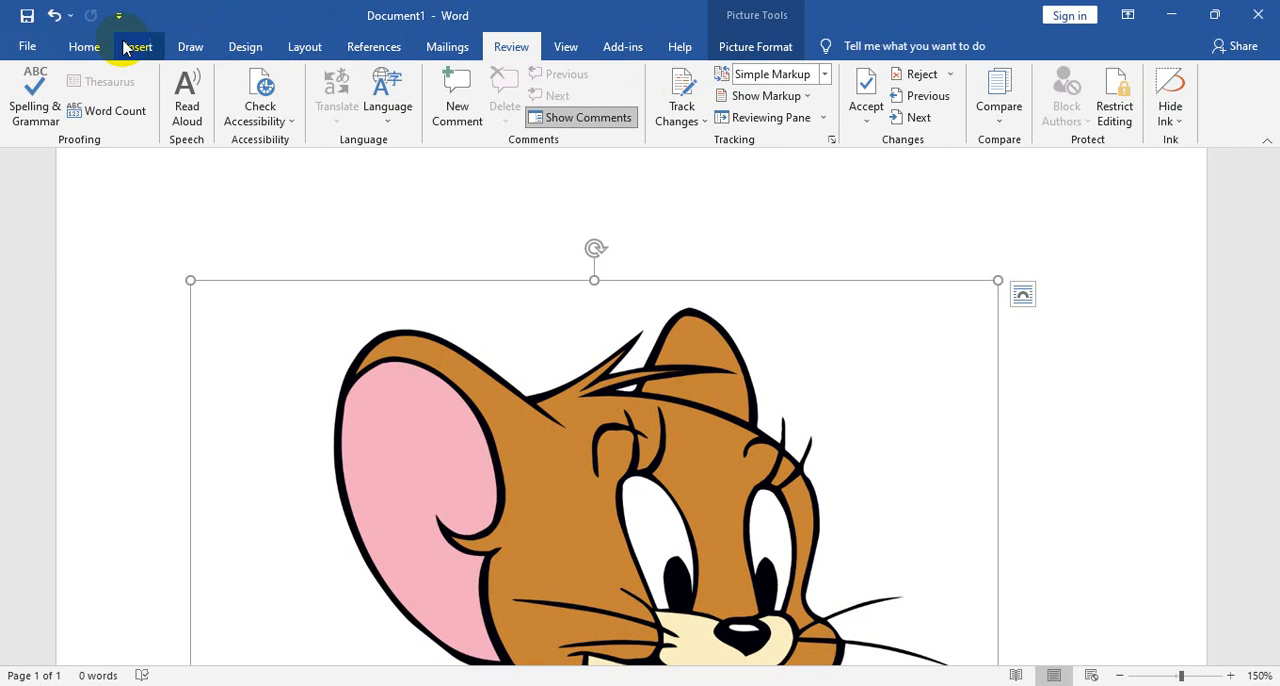
- Look over the inserted cartoon mouse picture, deselecting and reselecting it to bring up its formatting options
click(771, 47)
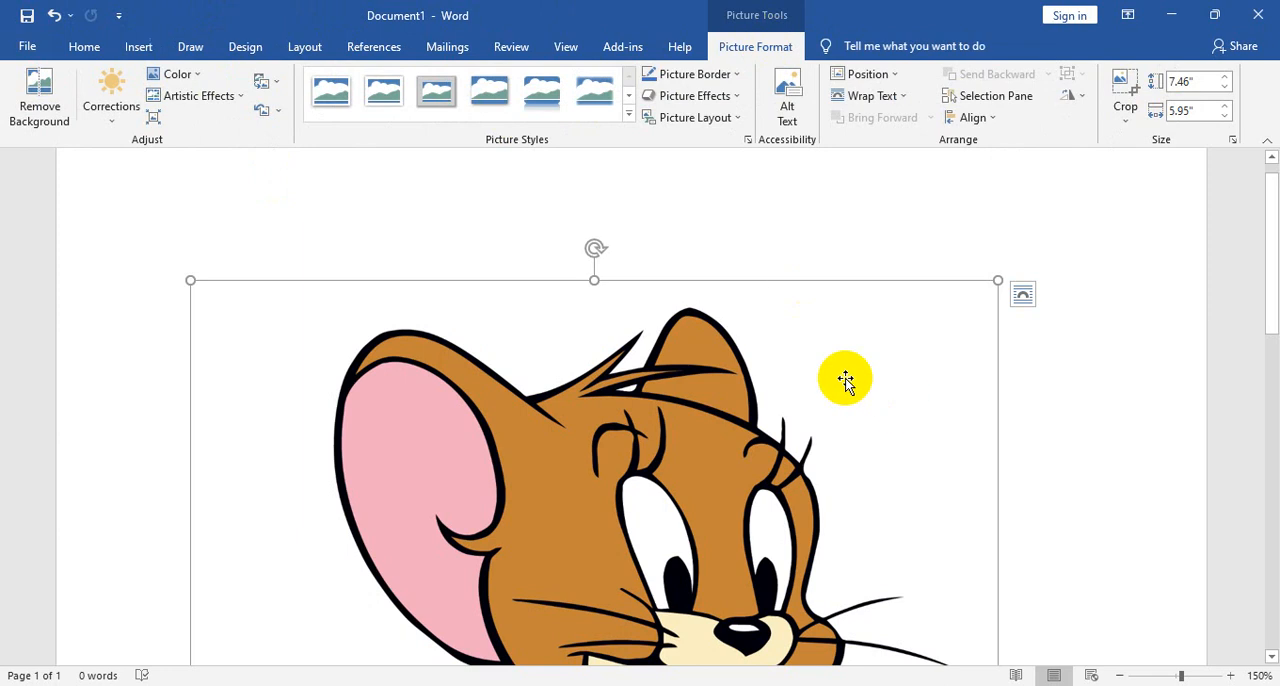
scroll(845, 380, down, 3)
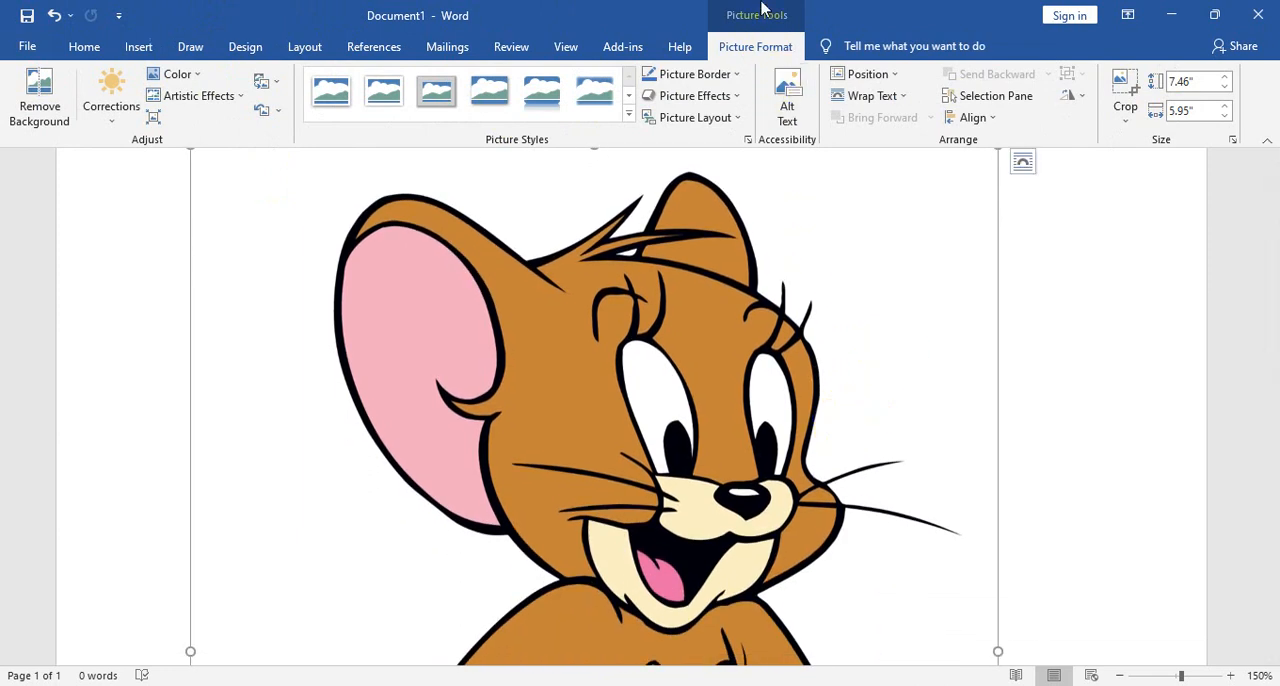
scroll(1009, 263, down, 10)
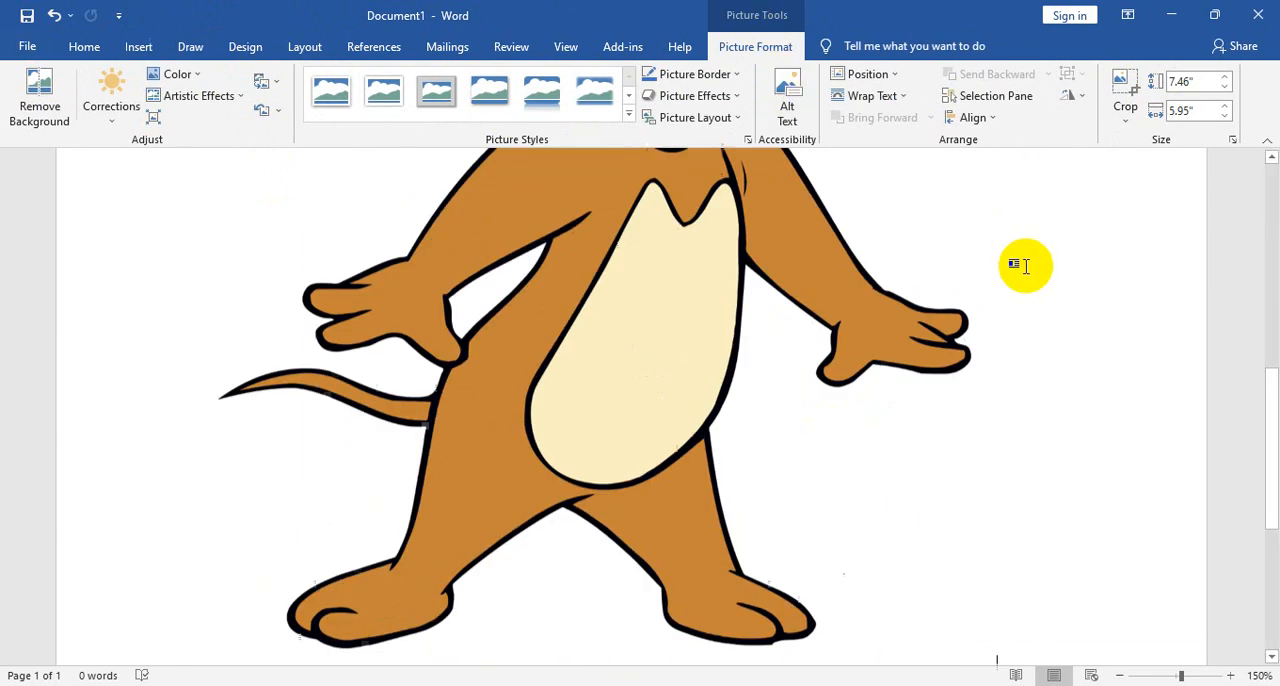
click(1014, 263)
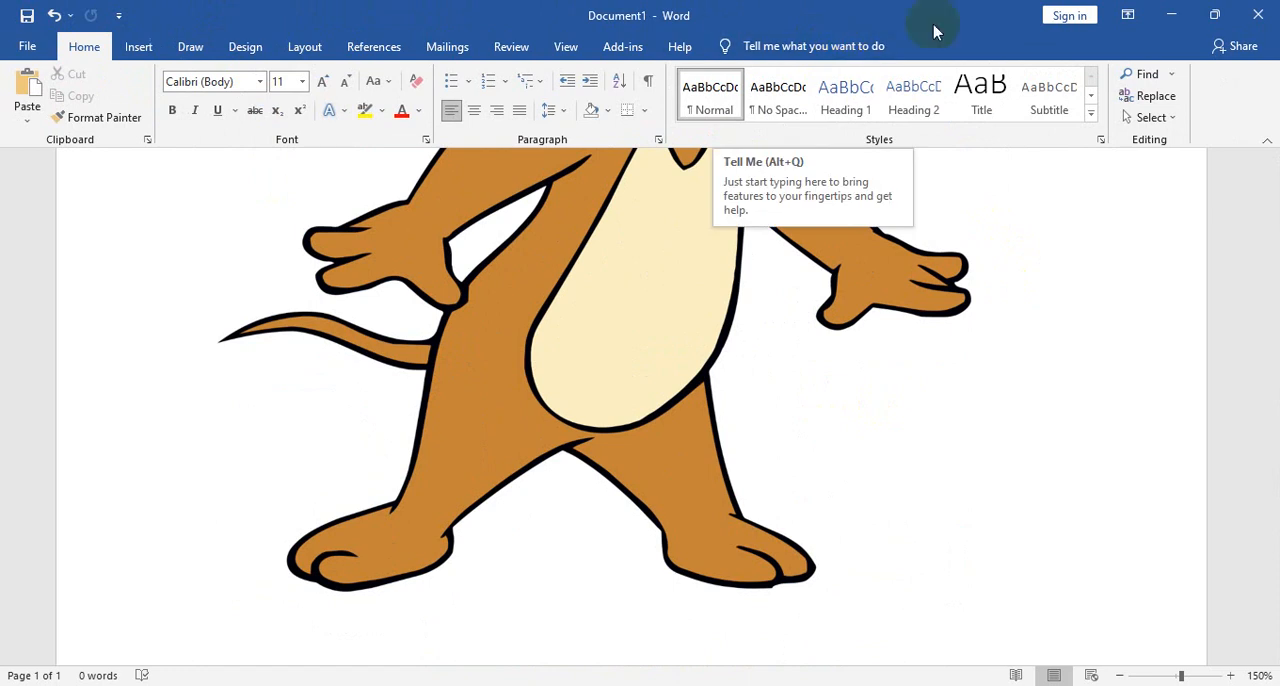
click(680, 330)
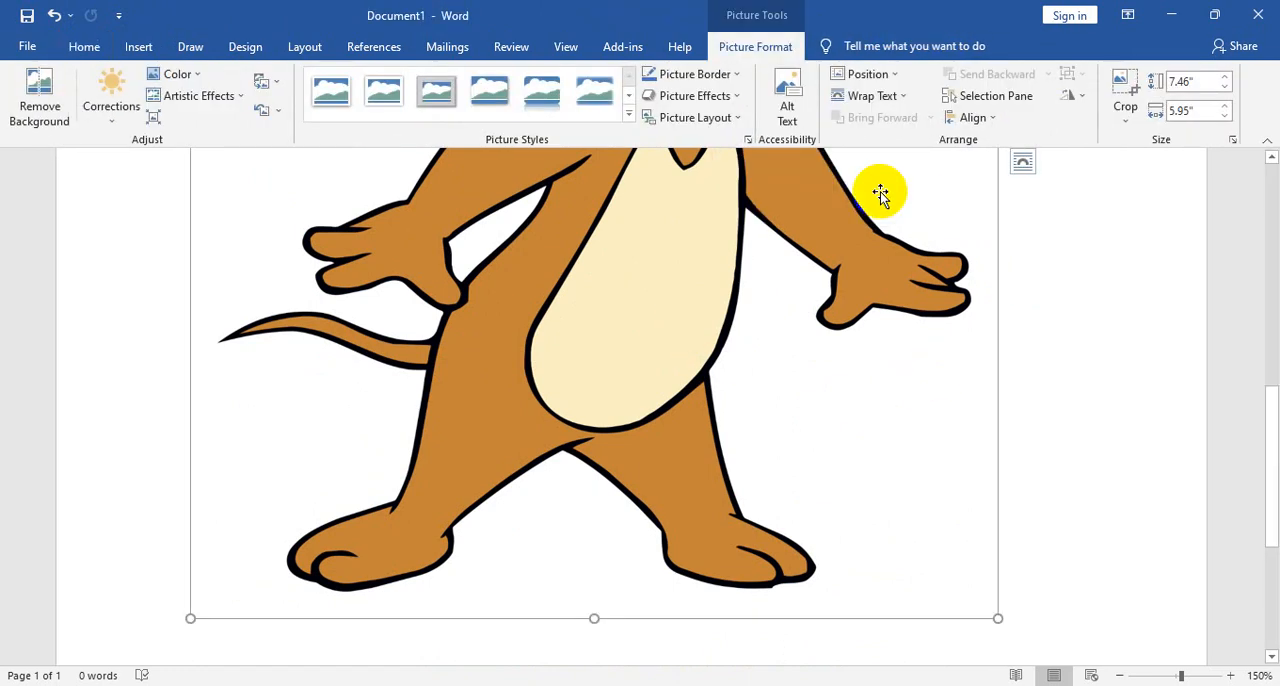
scroll(880, 422, up, 5)
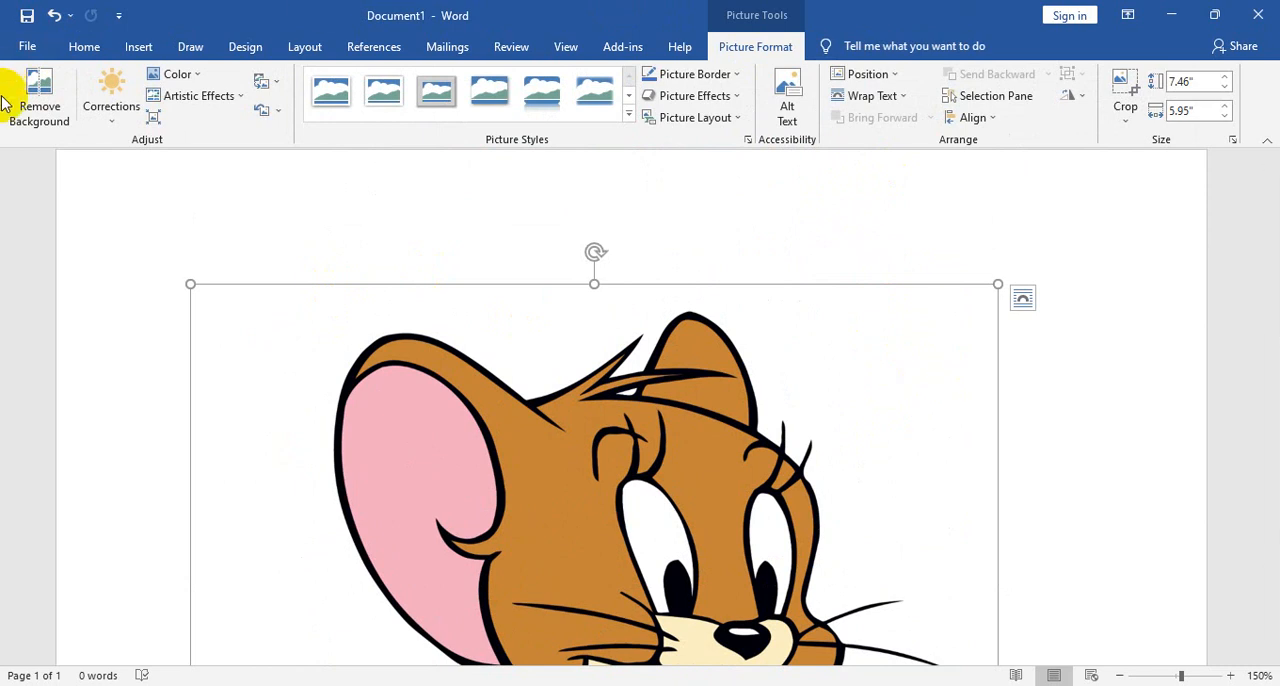
- Try automatic background removal on the cartoon mouse picture, keeping the changes, and delete the picture
click(40, 100)
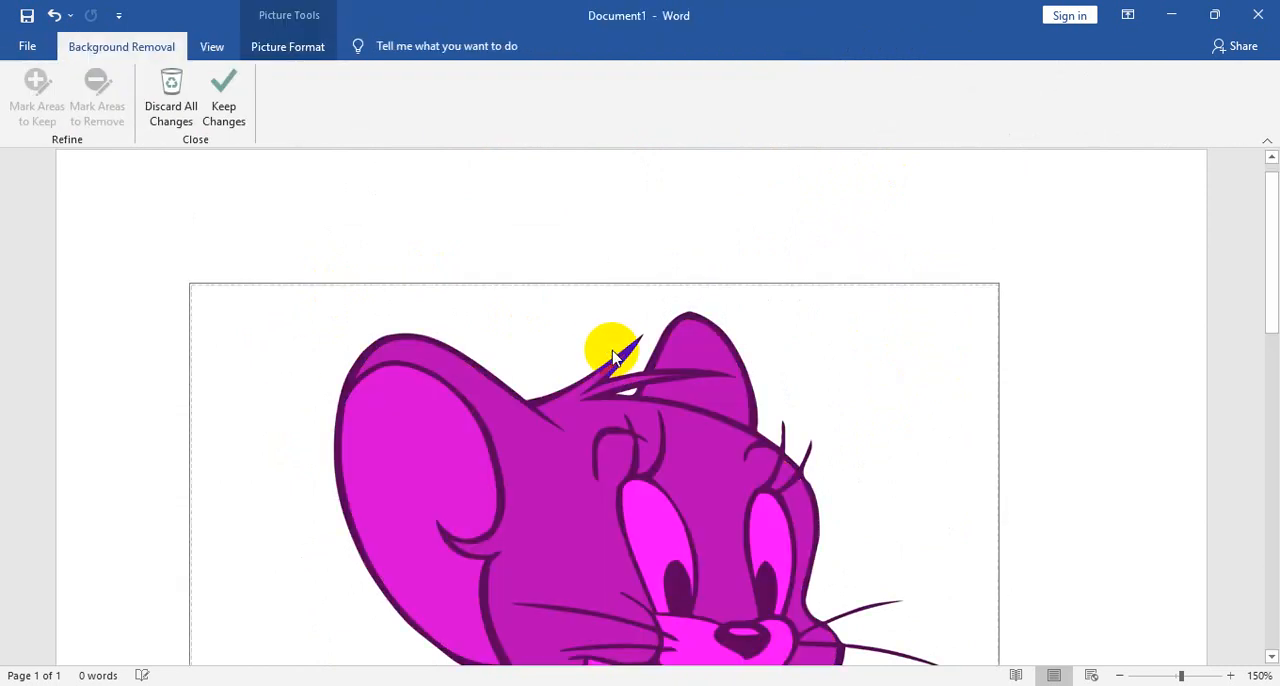
scroll(793, 381, down, 3)
scroll(793, 381, down, 3)
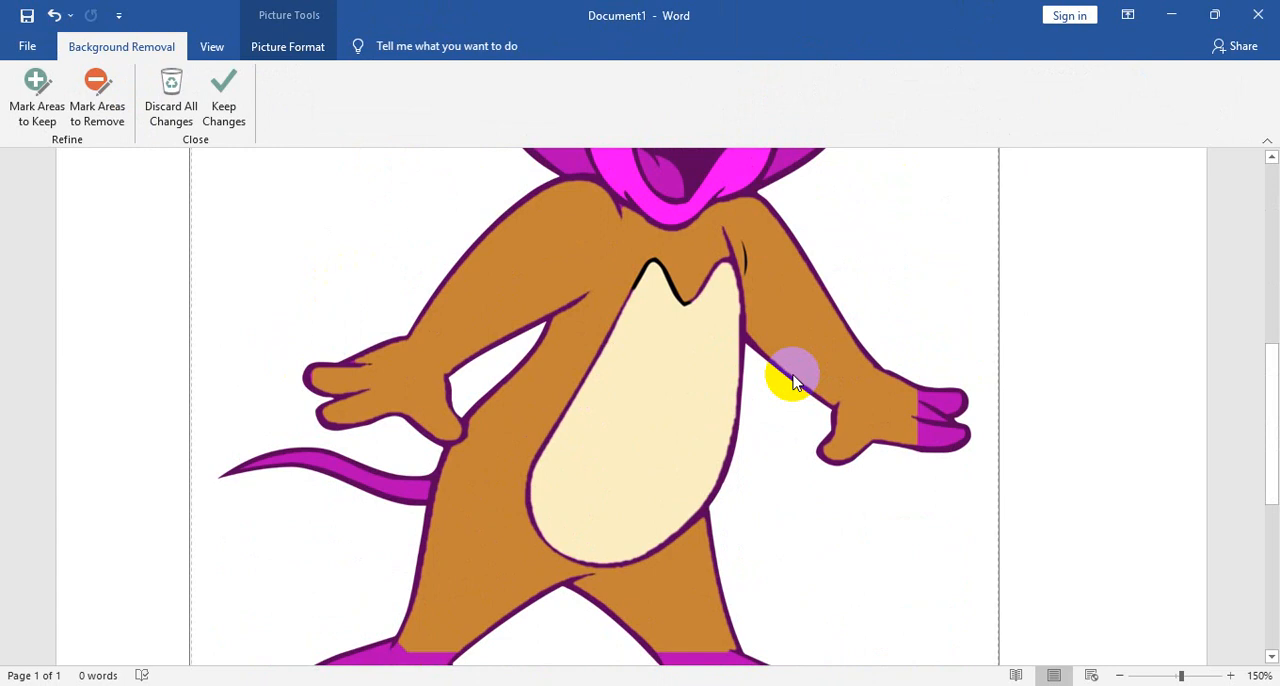
scroll(793, 381, up, 4)
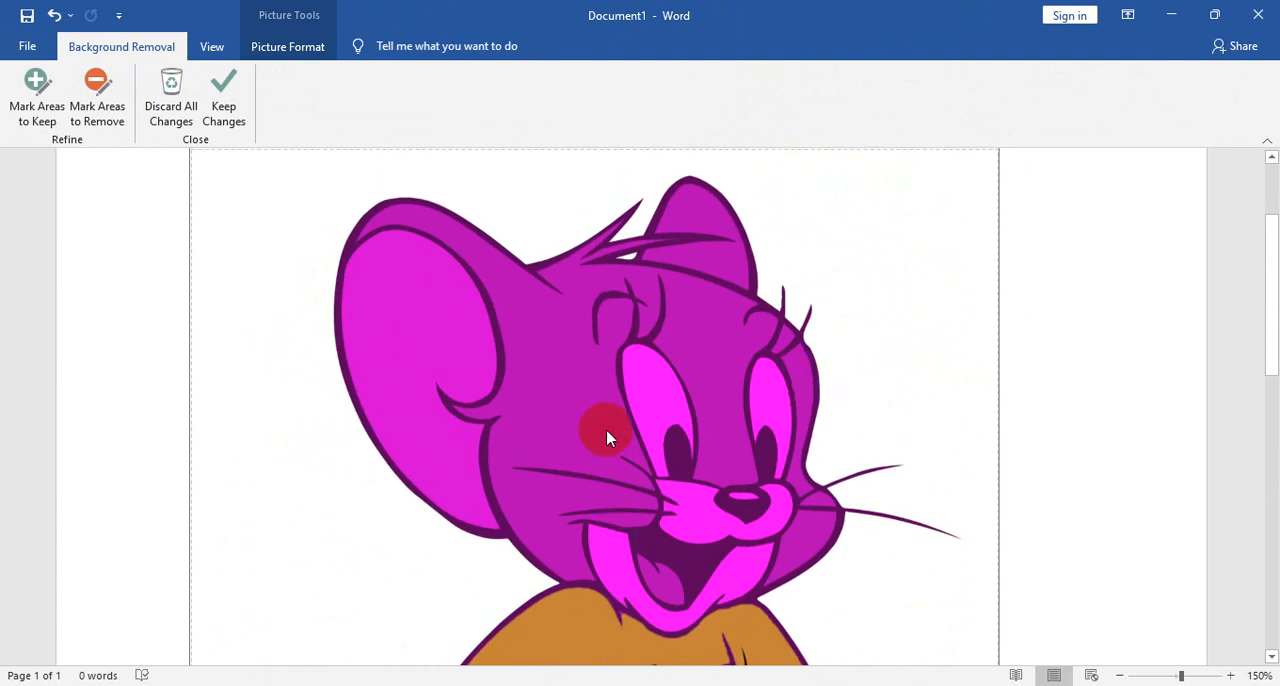
scroll(603, 431, up, 3)
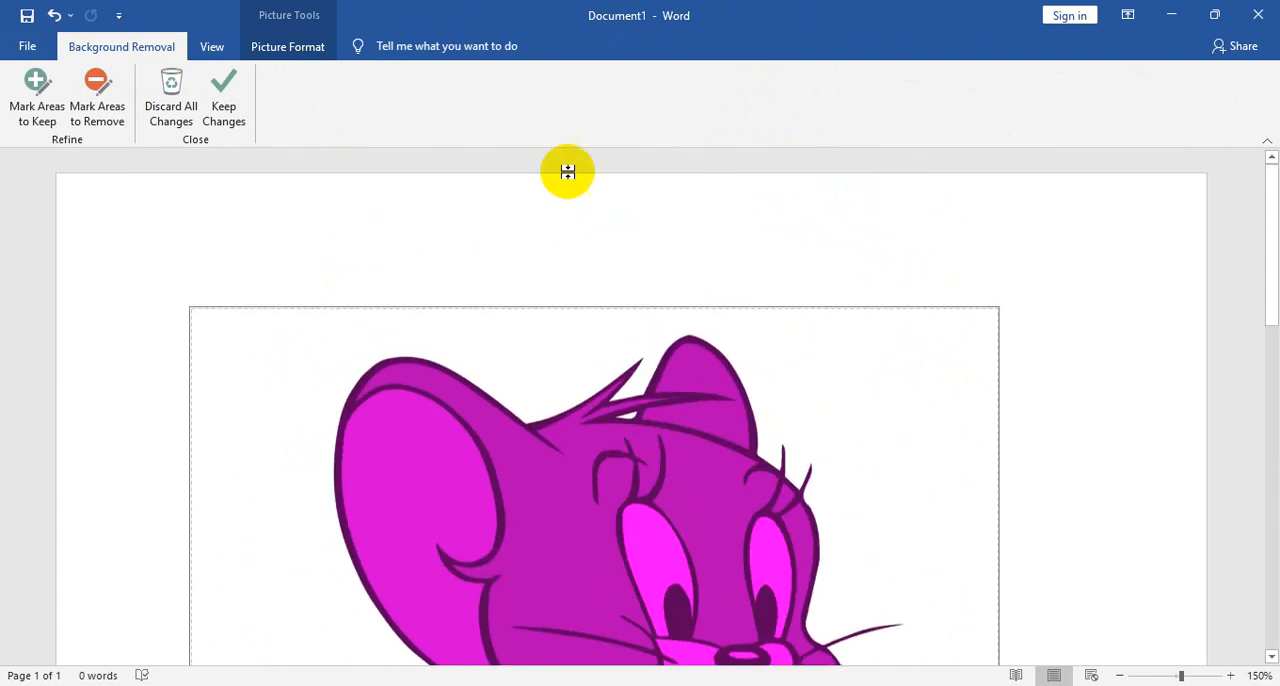
click(230, 105)
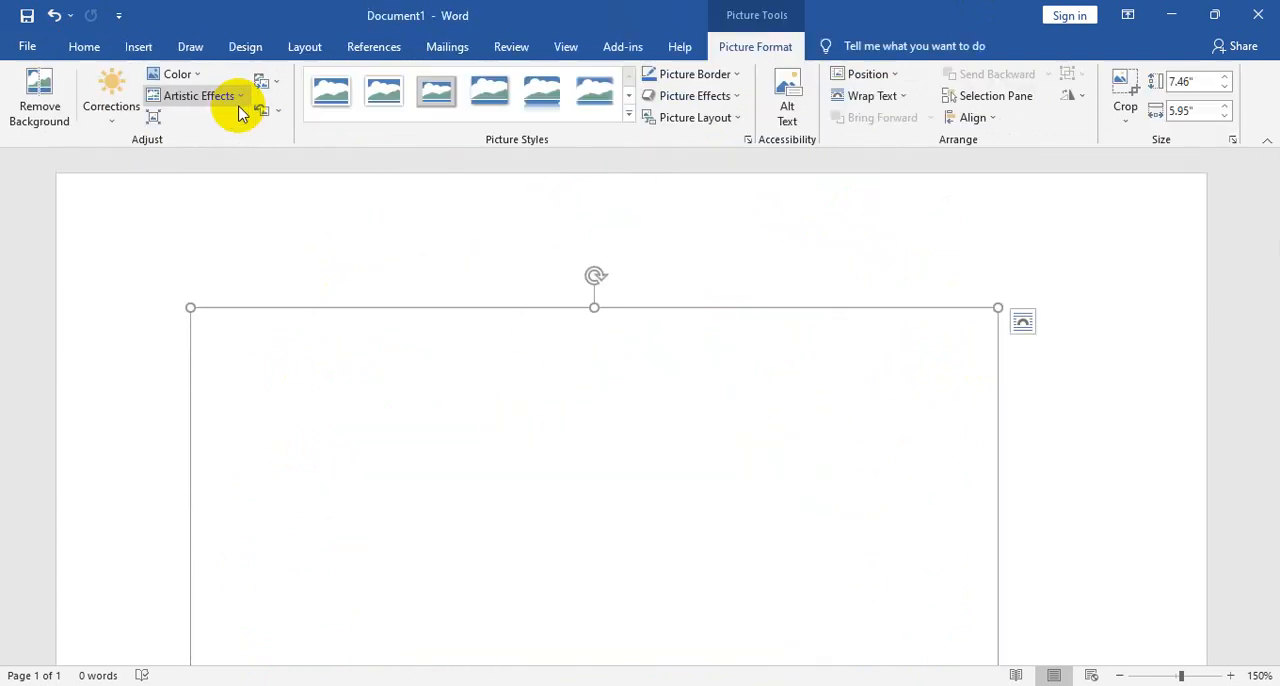
key(Delete)
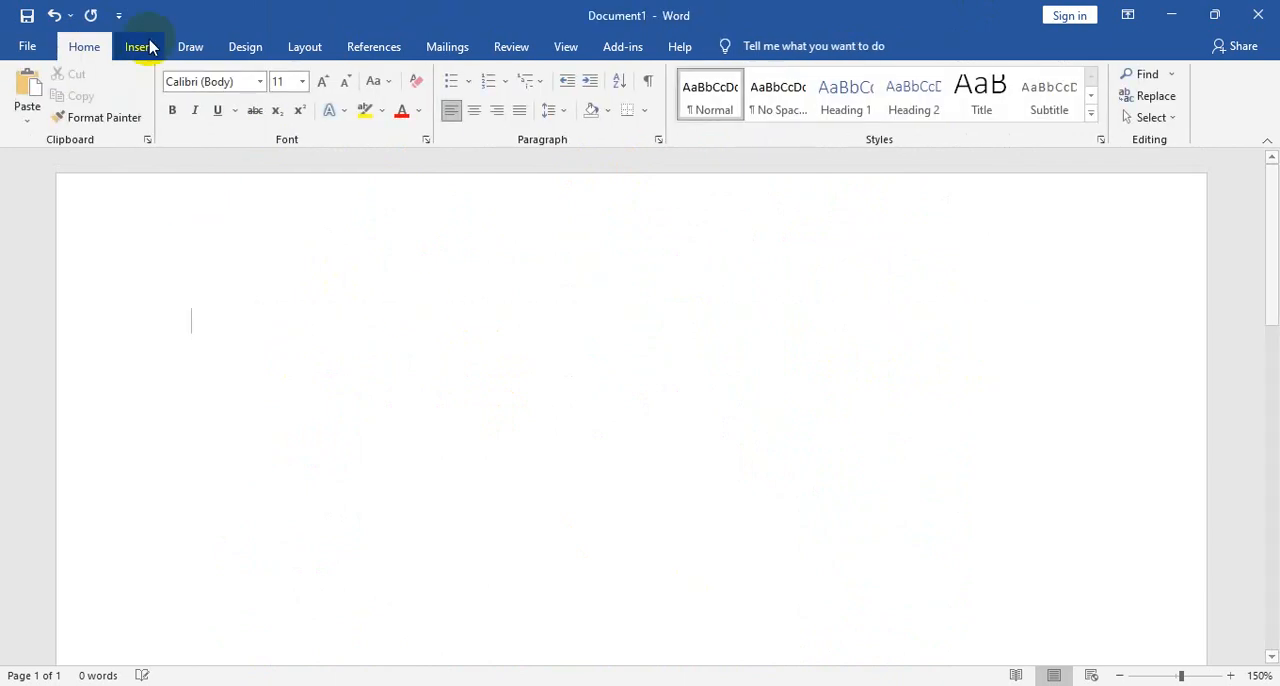
- Insert the picture of the bird on a branch, listed under Last week in the Downloads folder
click(140, 49)
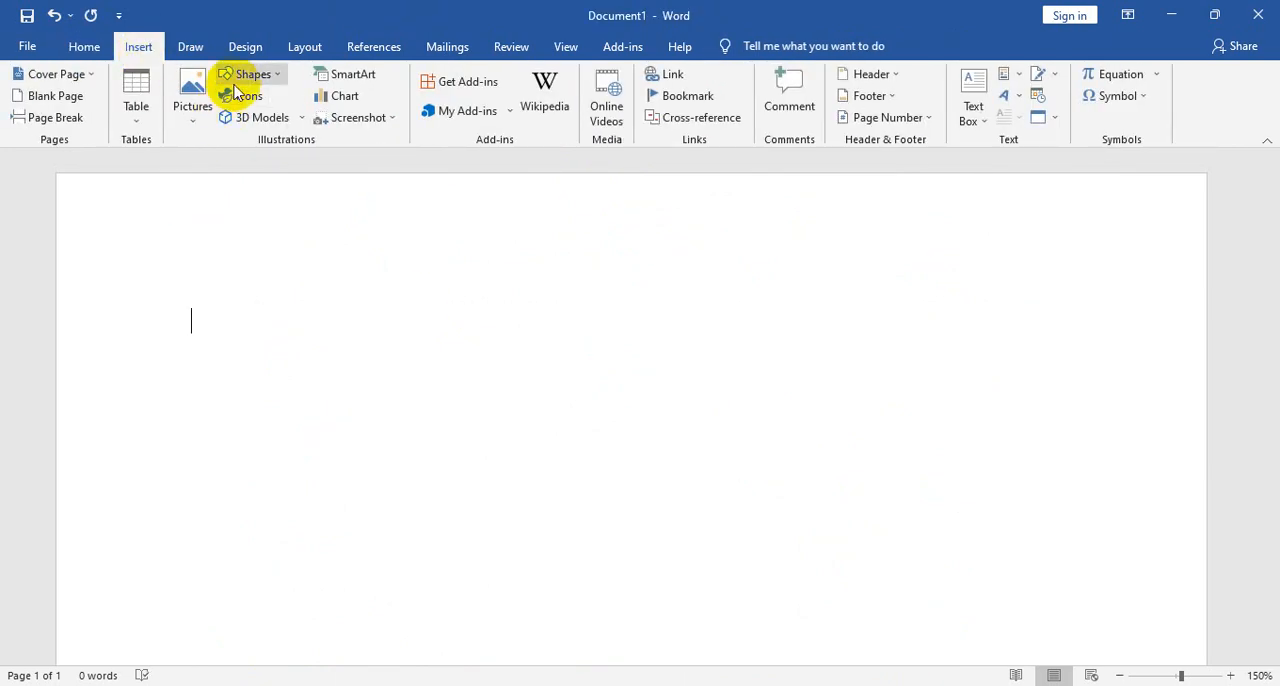
click(194, 98)
click(228, 166)
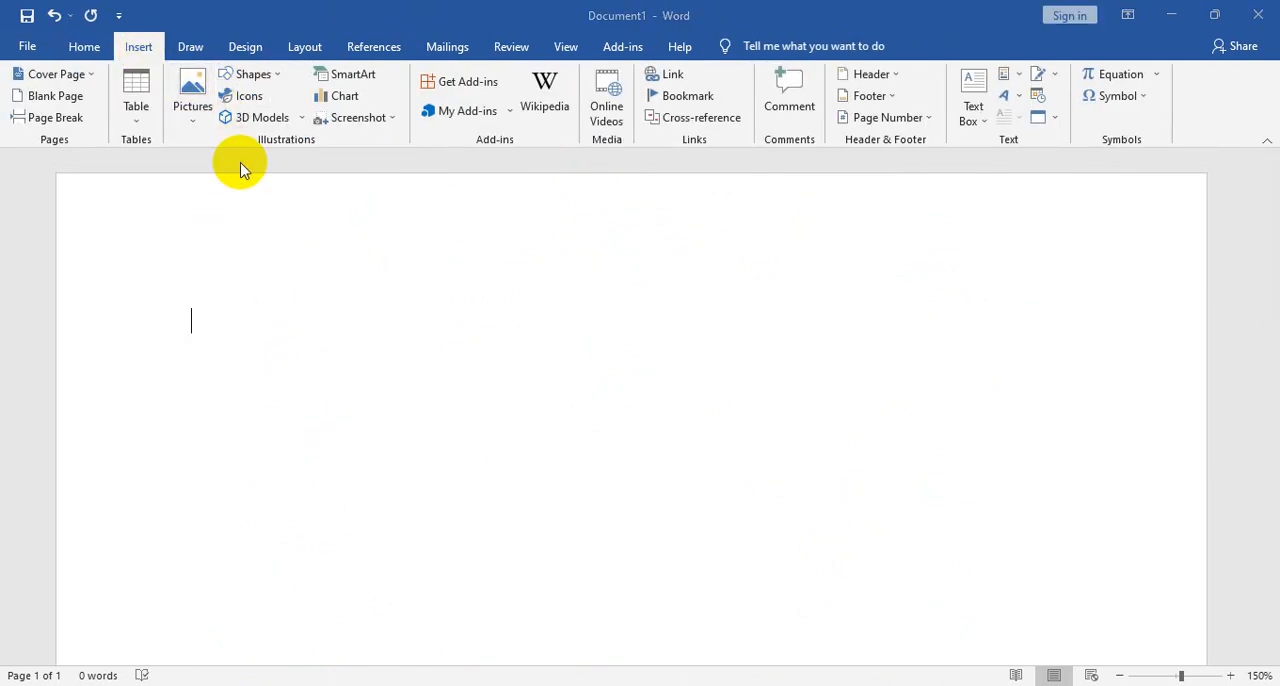
scroll(400, 260, down, 2)
click(77, 147)
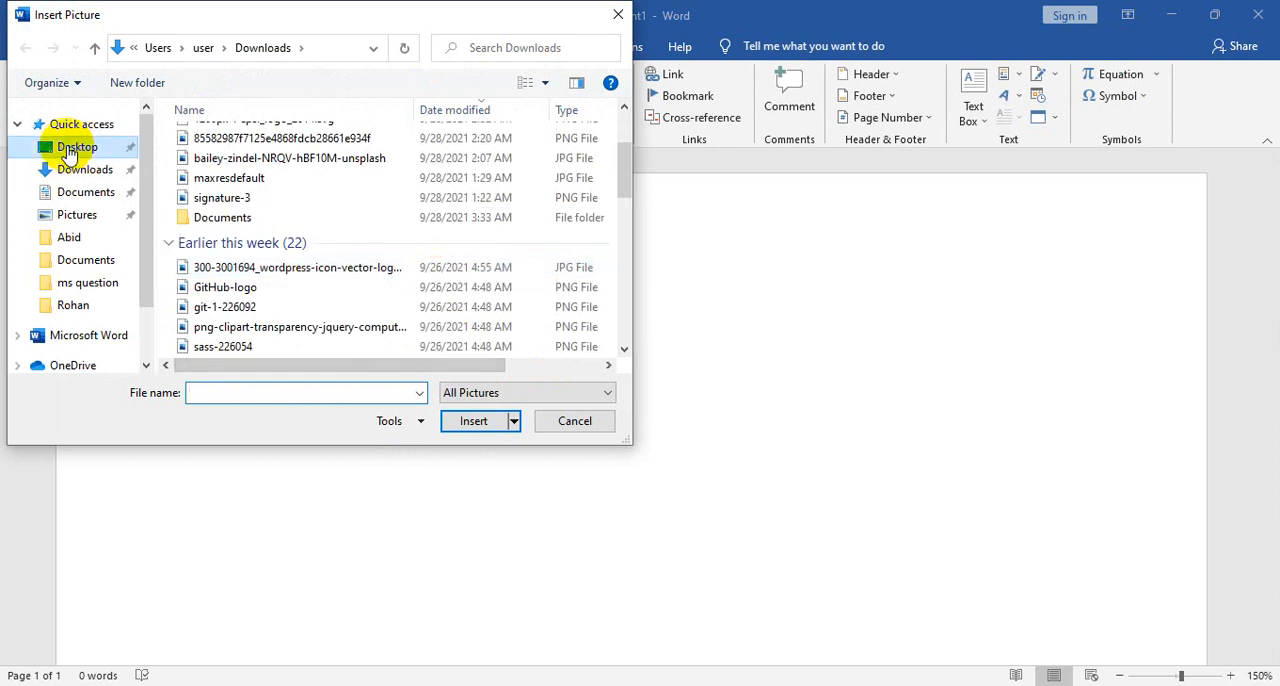
click(84, 170)
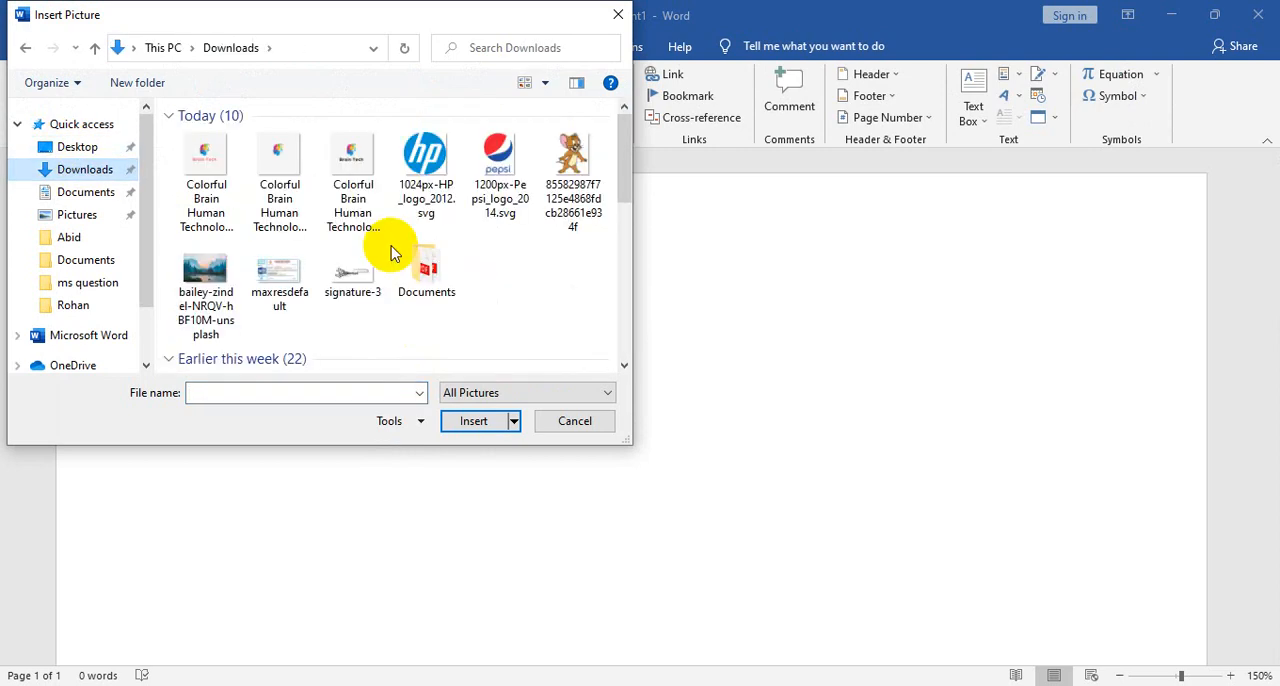
scroll(392, 254, down, 5)
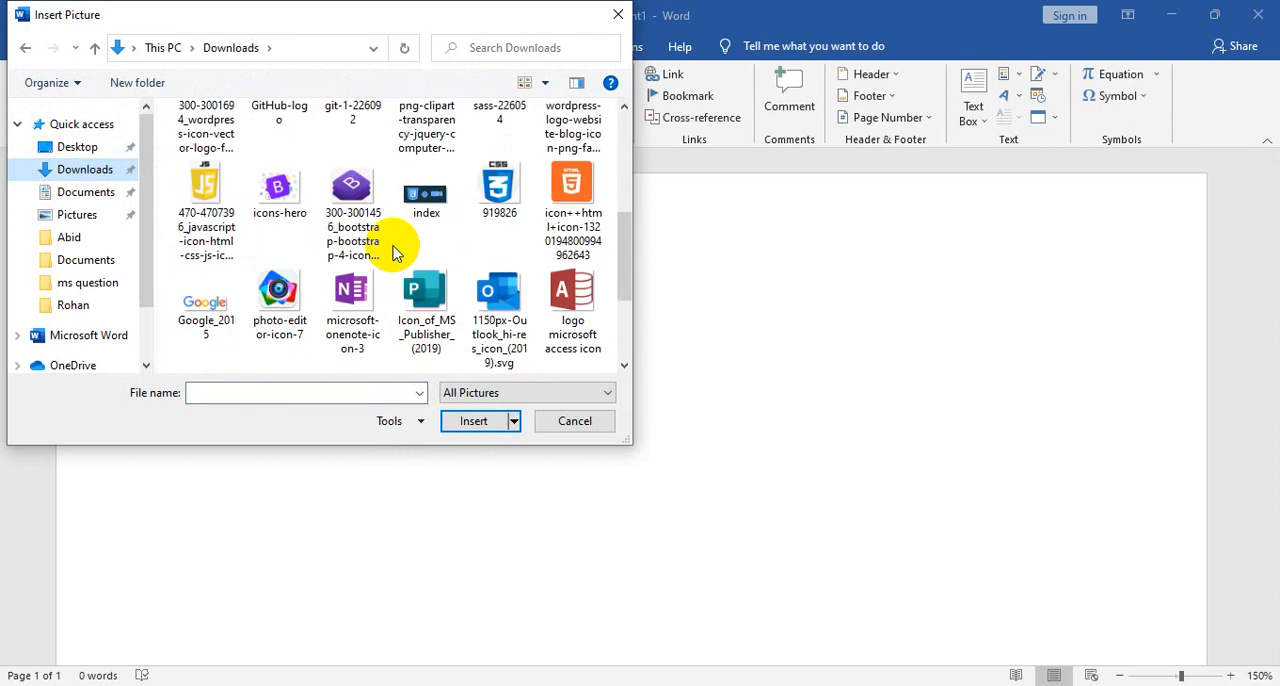
scroll(393, 254, down, 4)
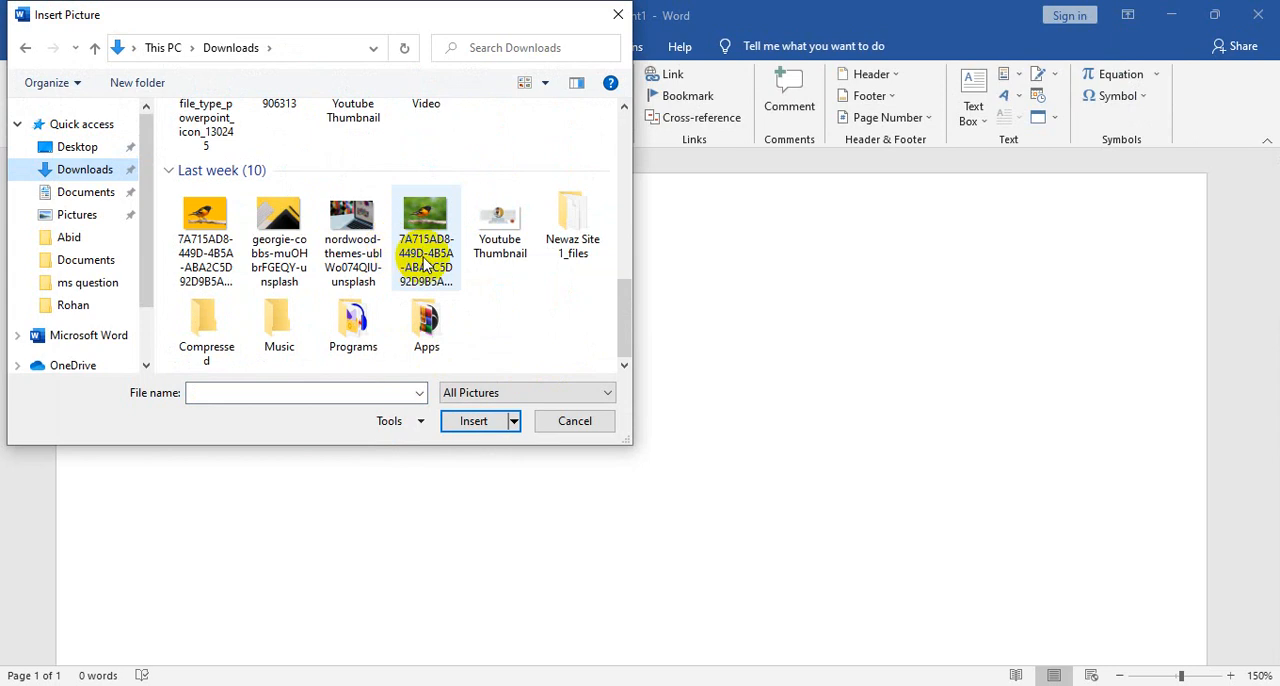
click(207, 220)
click(468, 420)
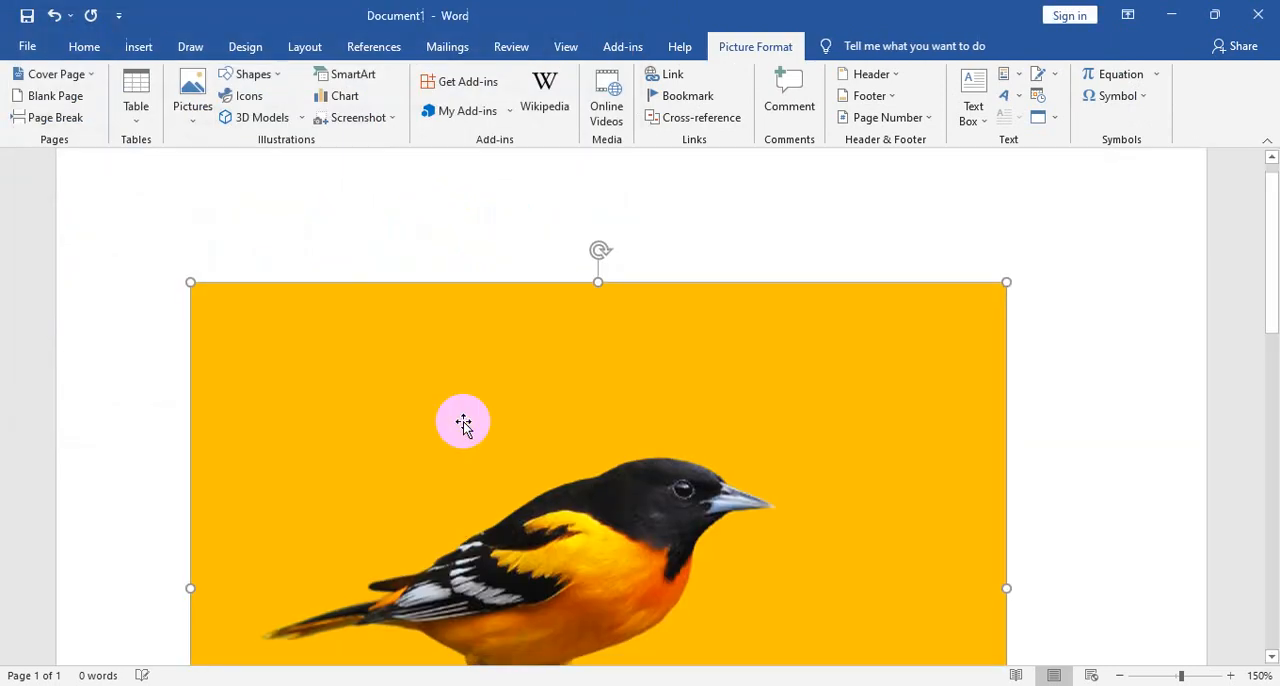
- Run Remove Background on the bird picture and check which parts of the bird and branch are marked for removal
scroll(706, 445, down, 6)
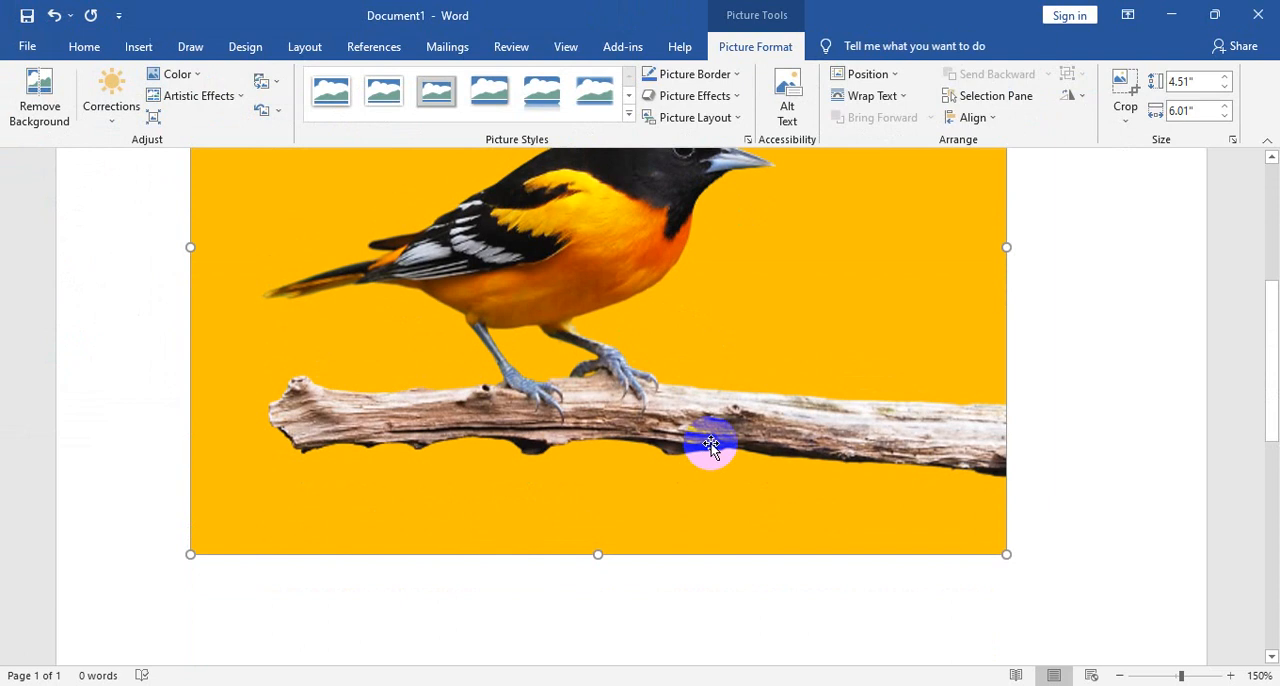
scroll(711, 443, up, 1)
scroll(732, 437, up, 3)
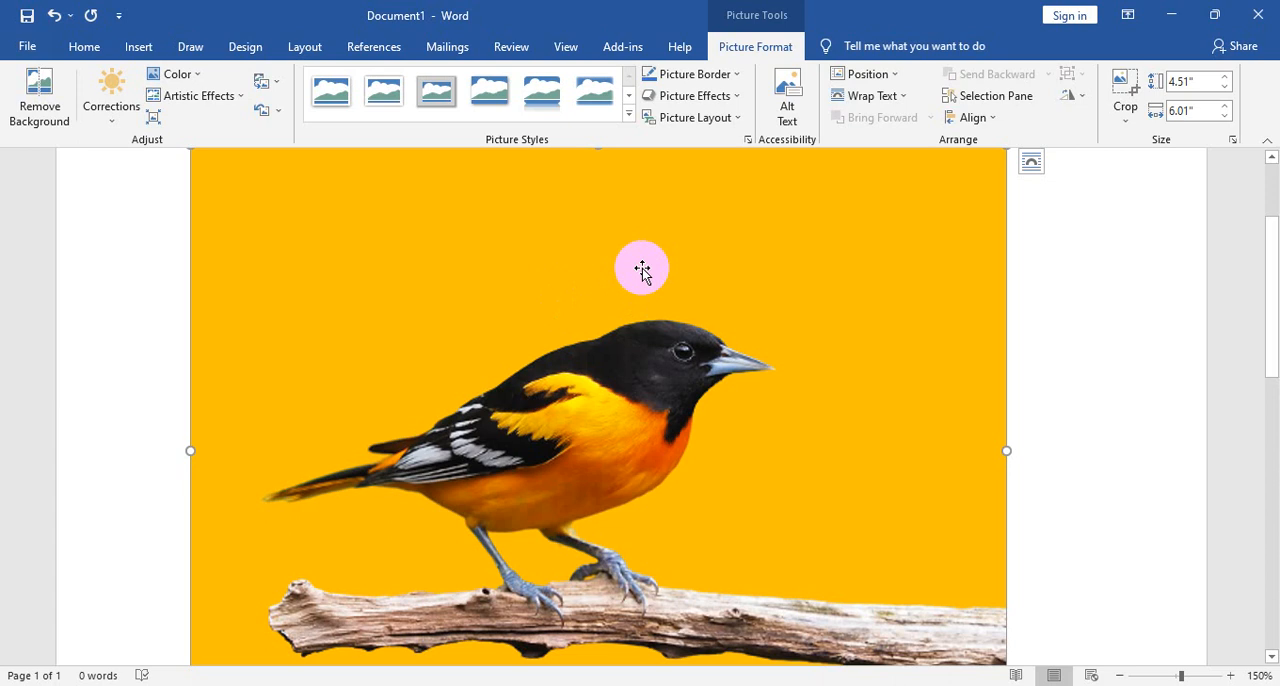
click(38, 95)
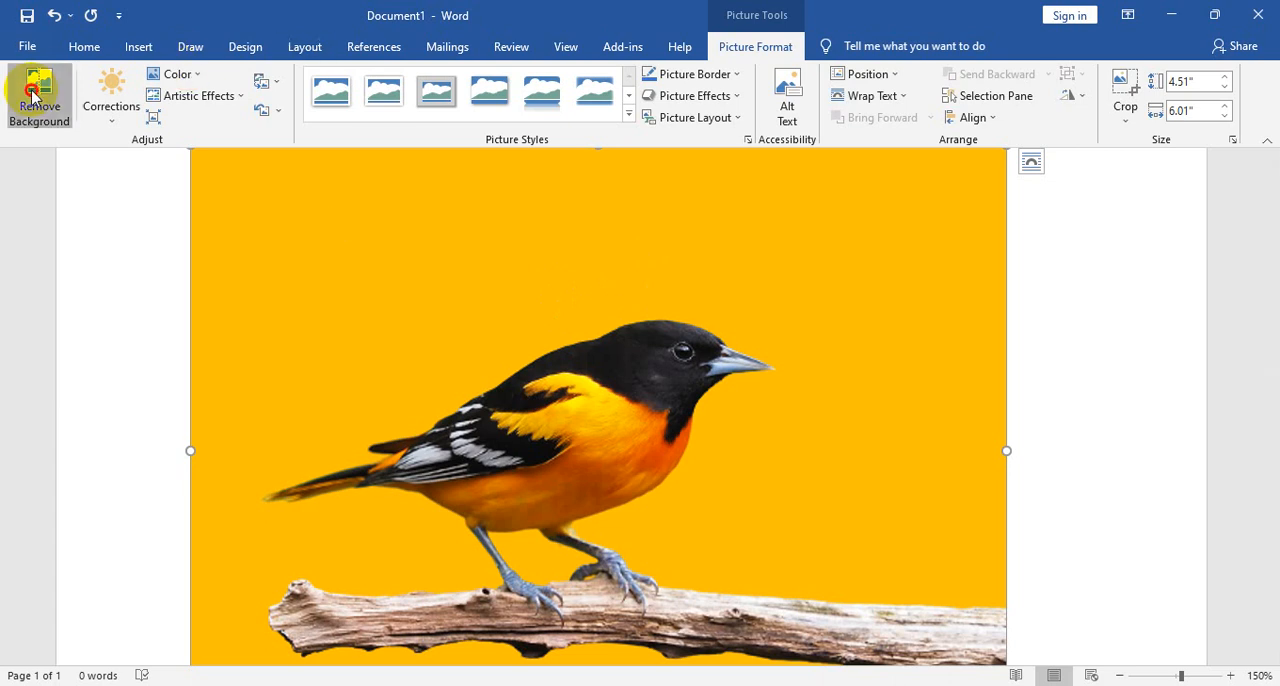
scroll(857, 414, down, 4)
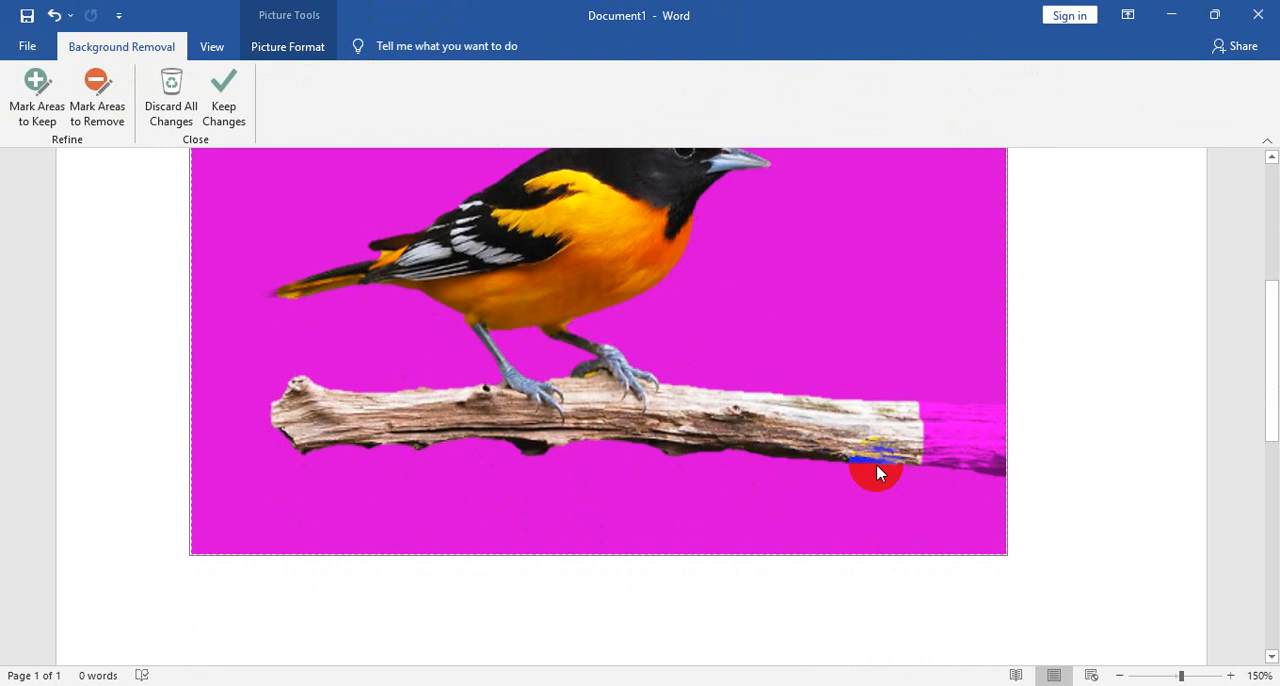
drag(879, 473, 892, 473)
scroll(986, 591, up, 1)
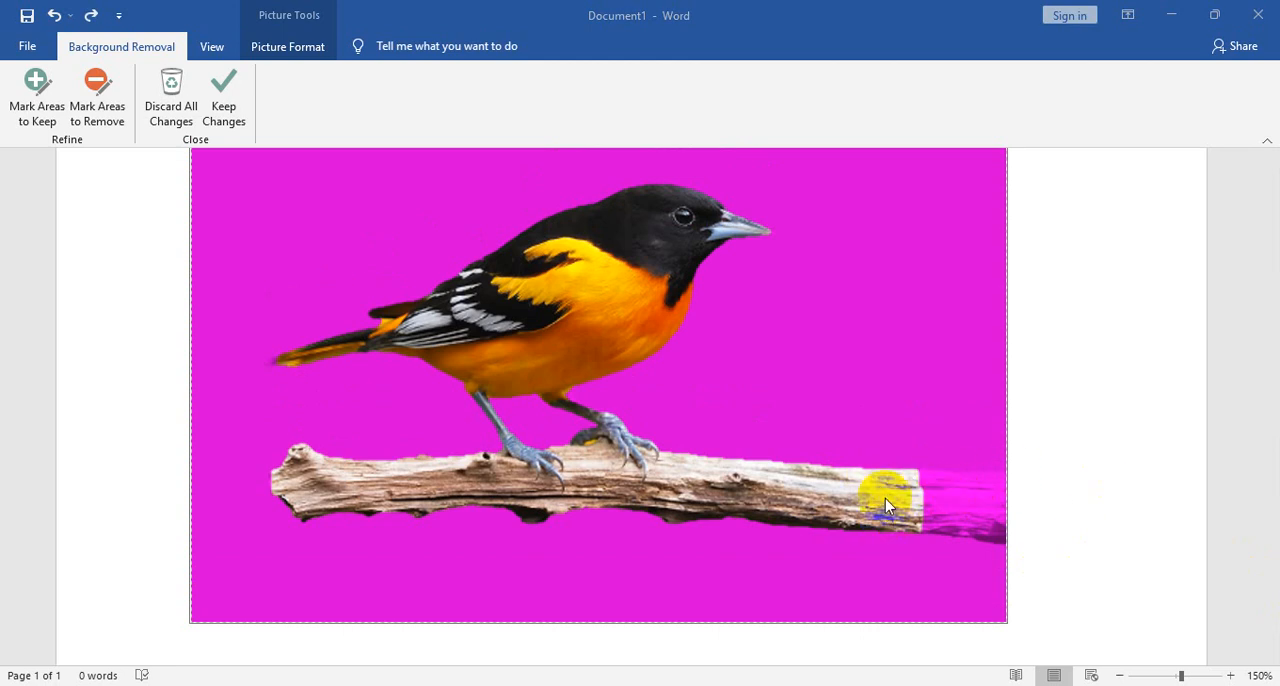
- Mark the cut-off right end of the branch as an area to keep and keep the background removal changes
click(38, 108)
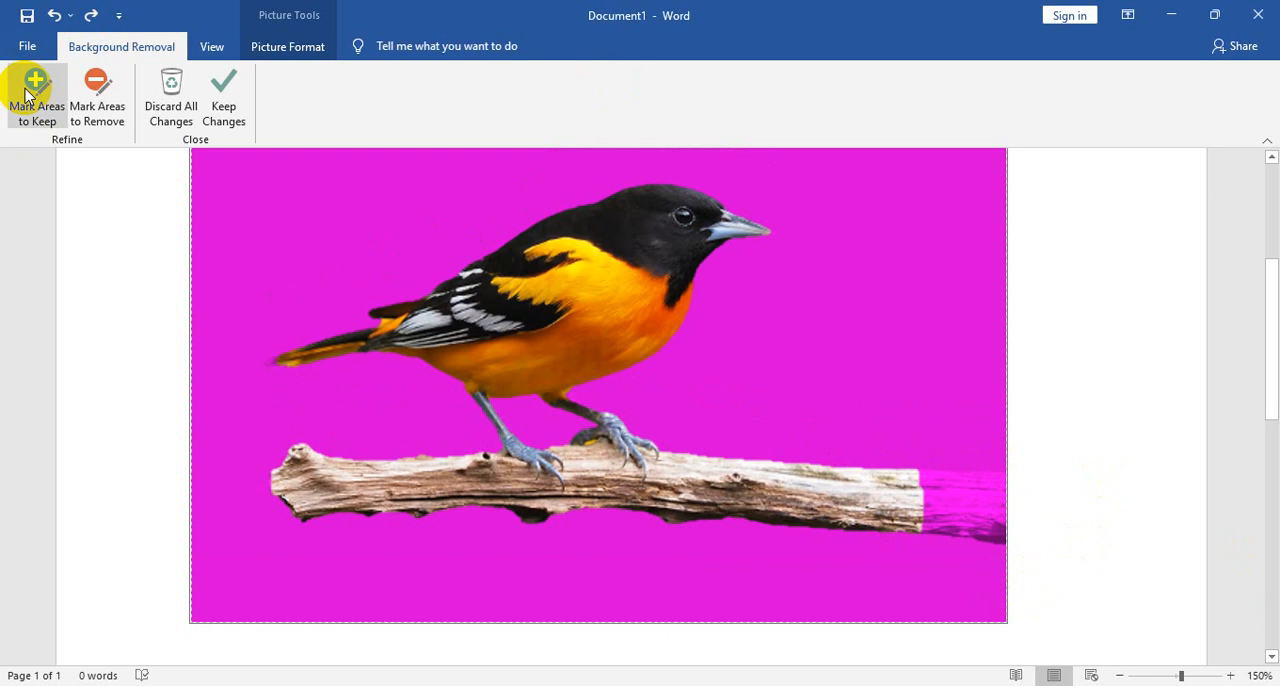
click(34, 82)
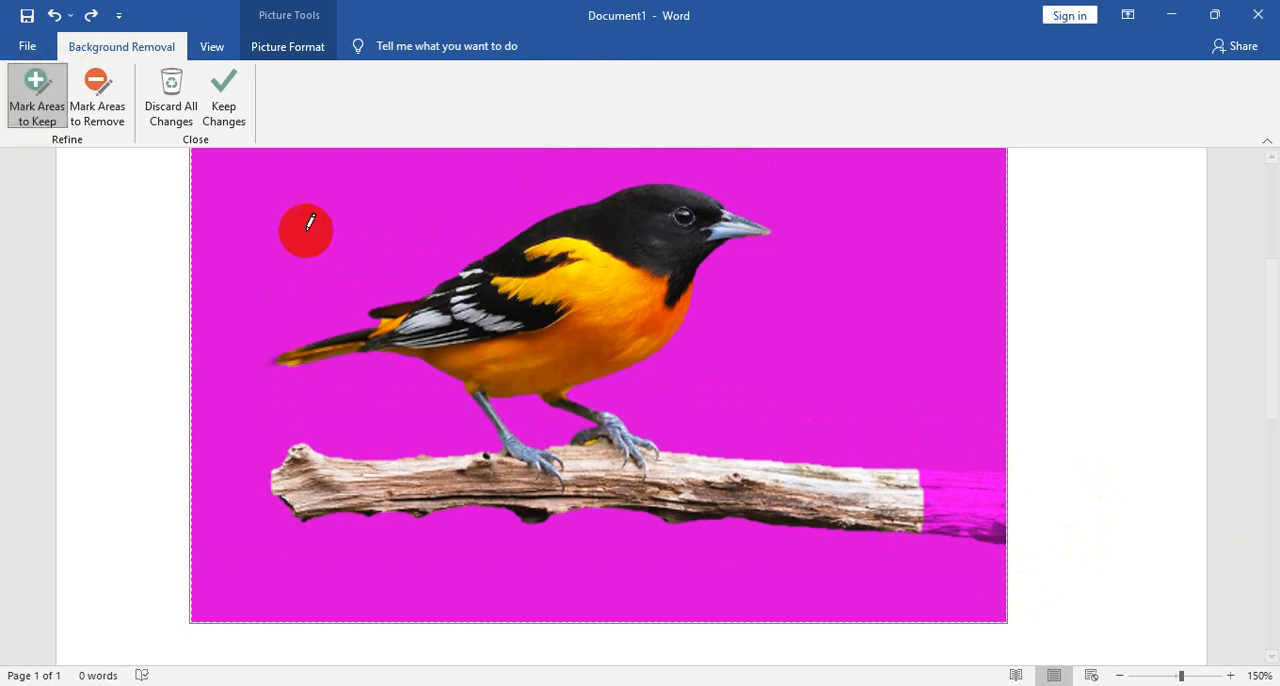
drag(916, 485, 994, 500)
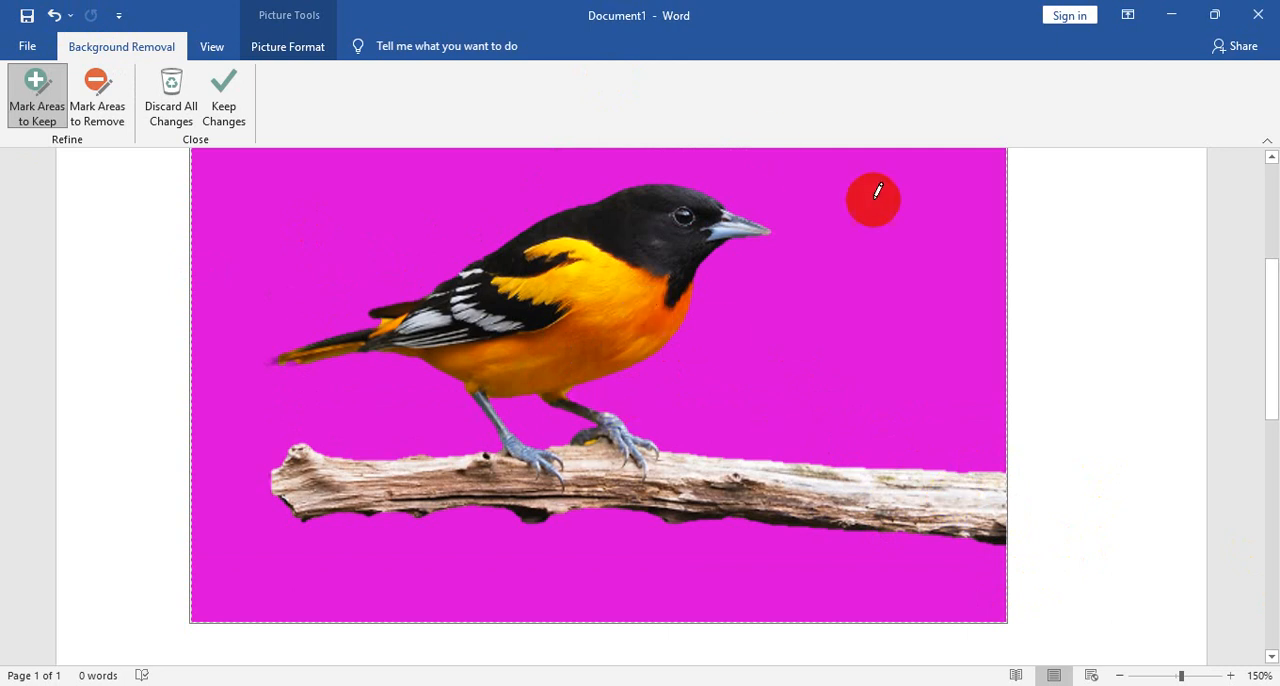
click(240, 95)
- Inspect the cut-out bird and branch up close, including the edge along the underside of the branch
scroll(850, 520, up, 3)
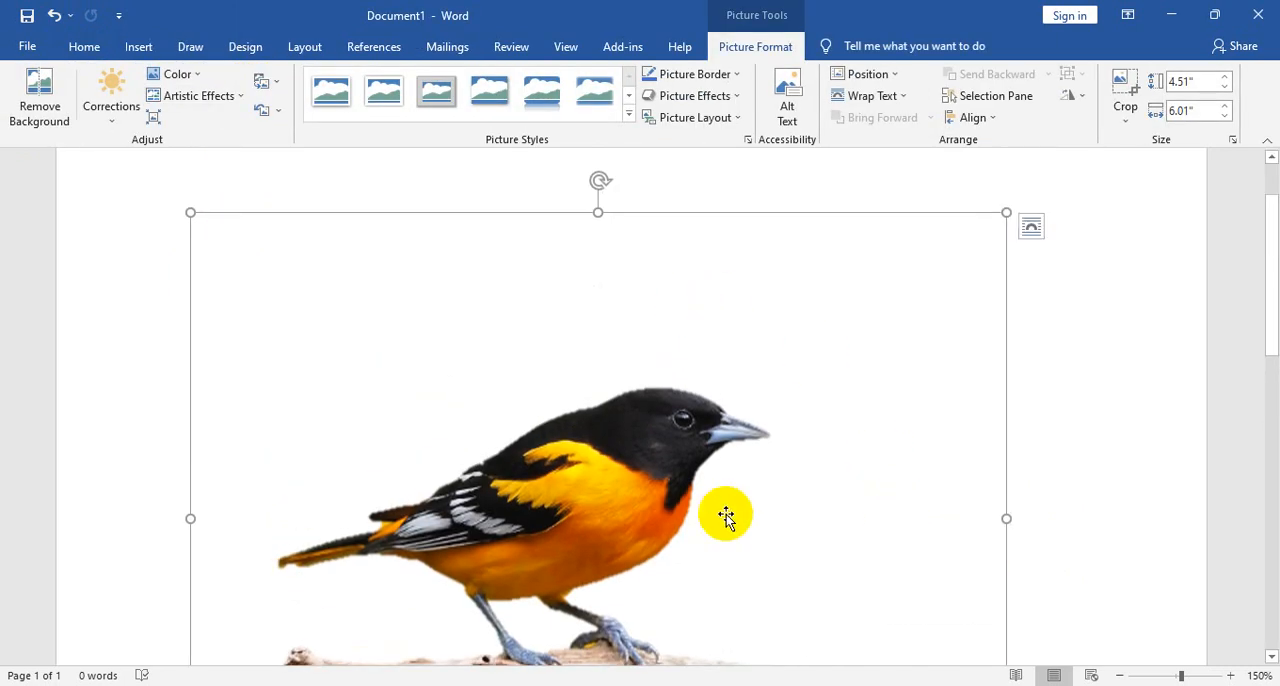
scroll(726, 516, down, 2)
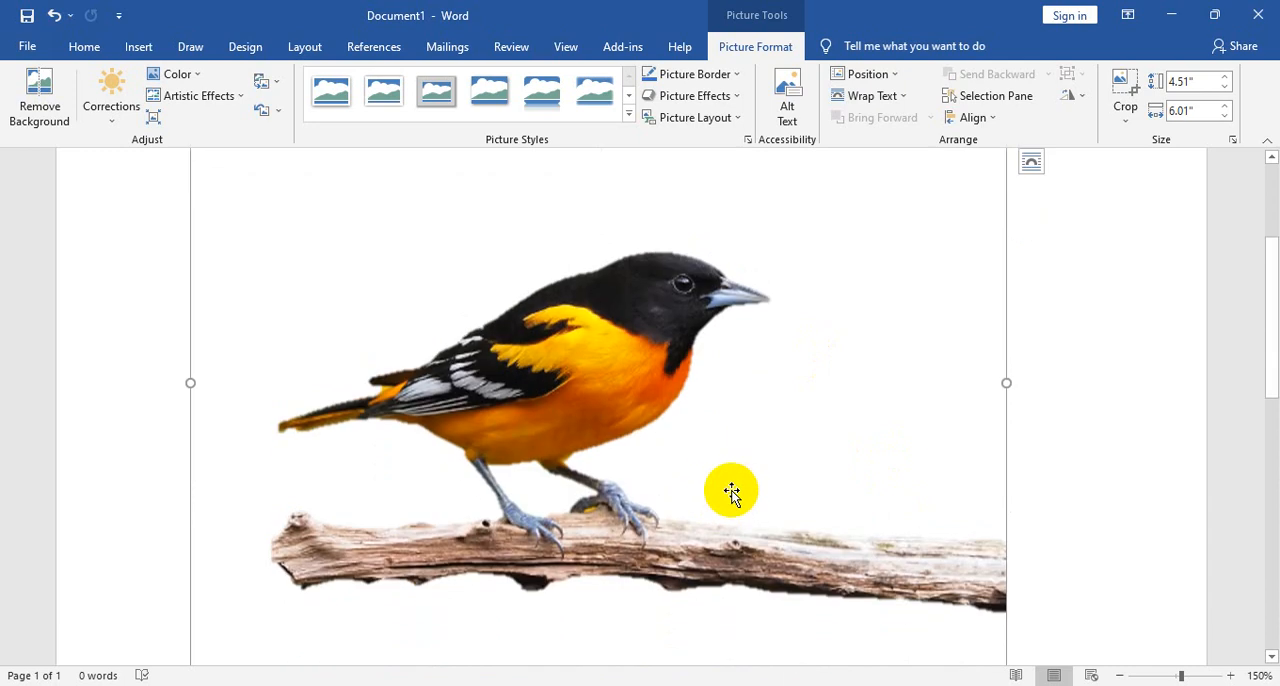
ctrl+scroll(726, 516, up, 4)
scroll(733, 492, down, 3)
click(634, 480)
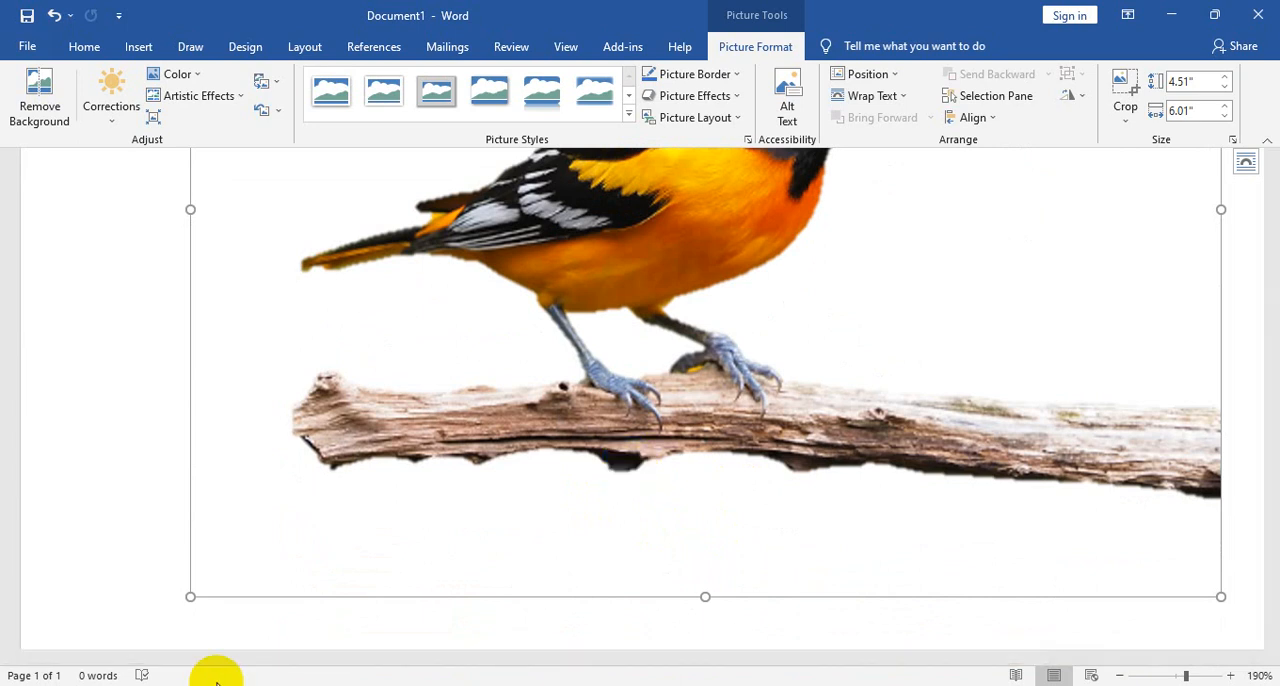
click(616, 470)
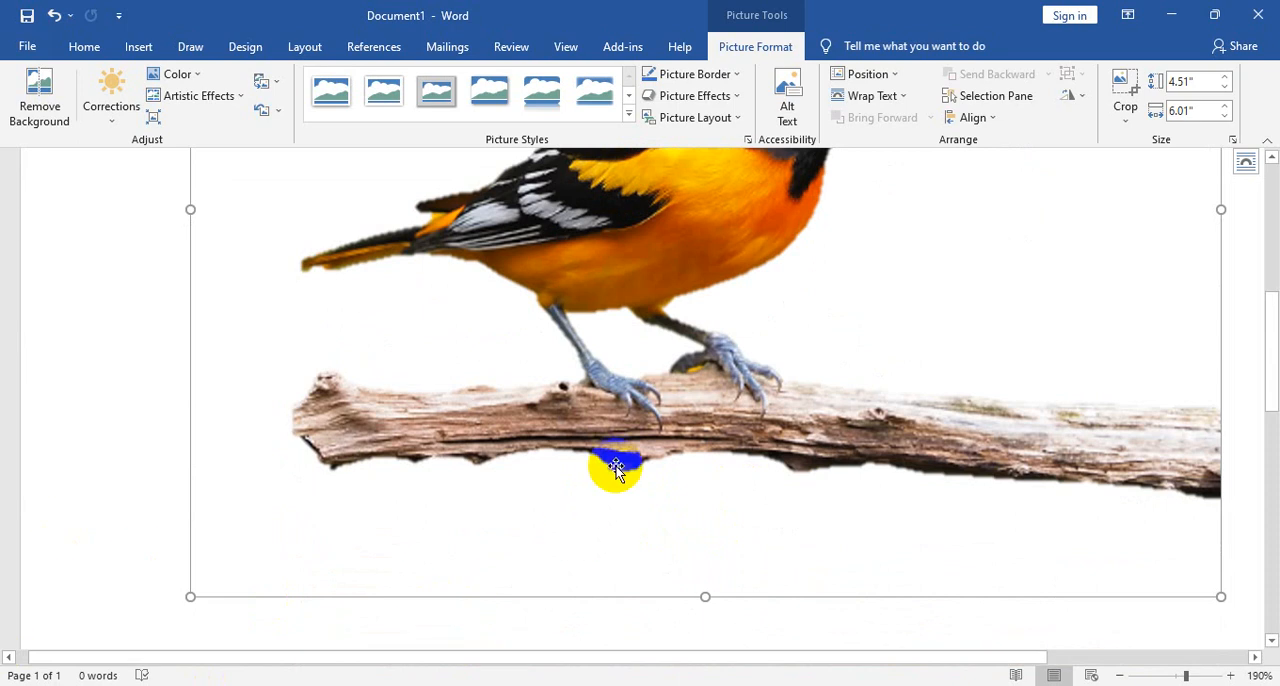
scroll(436, 280, up, 4)
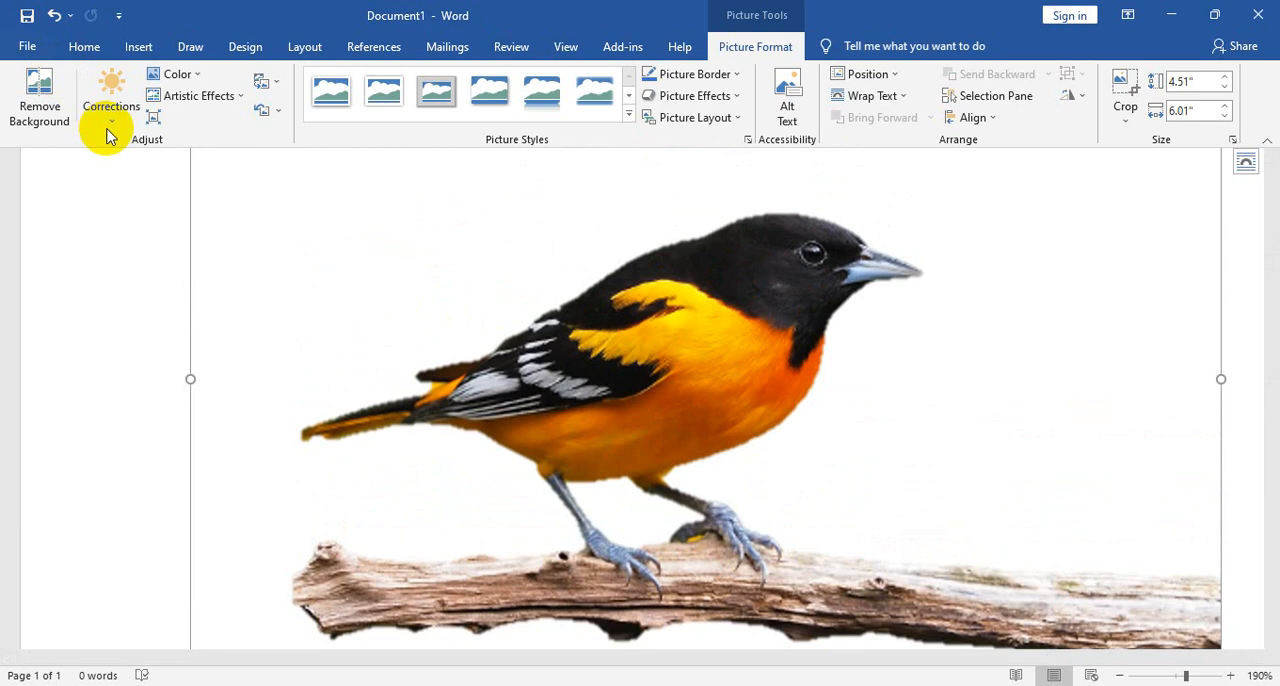
- Try the strongest sharpening and the brightest, lowest-contrast correction on the bird picture, settling on neutral brightness with -20% contrast
click(100, 108)
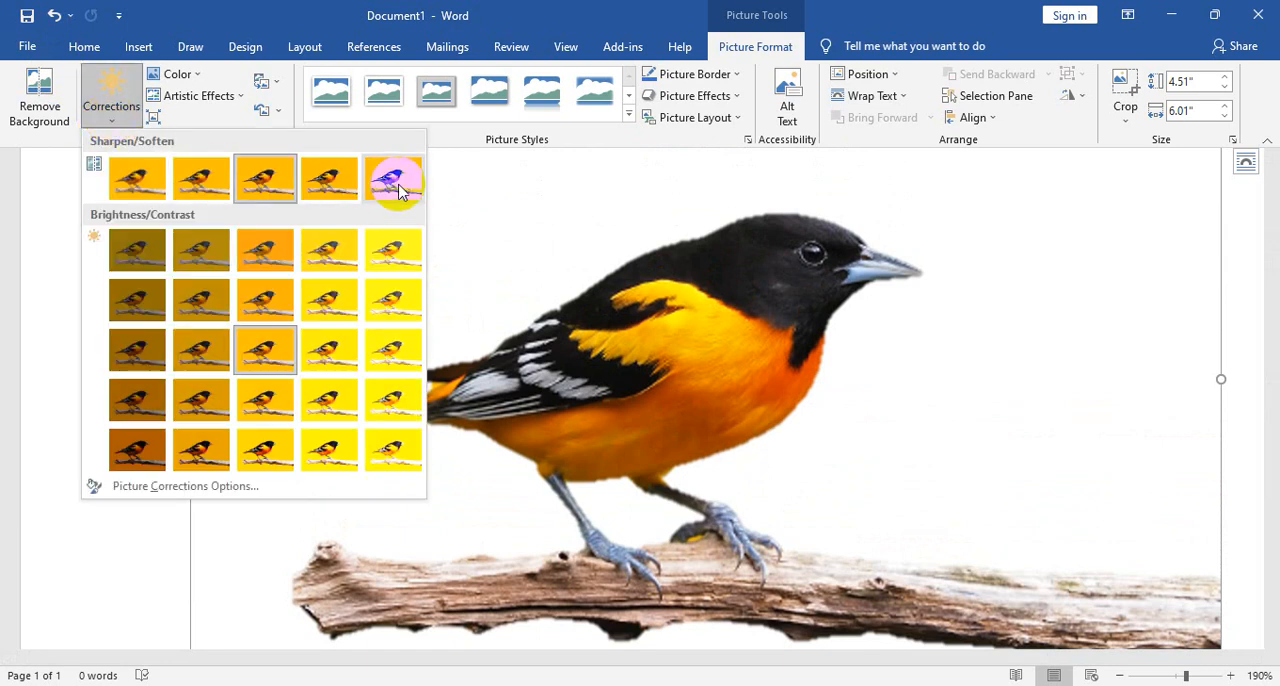
click(398, 190)
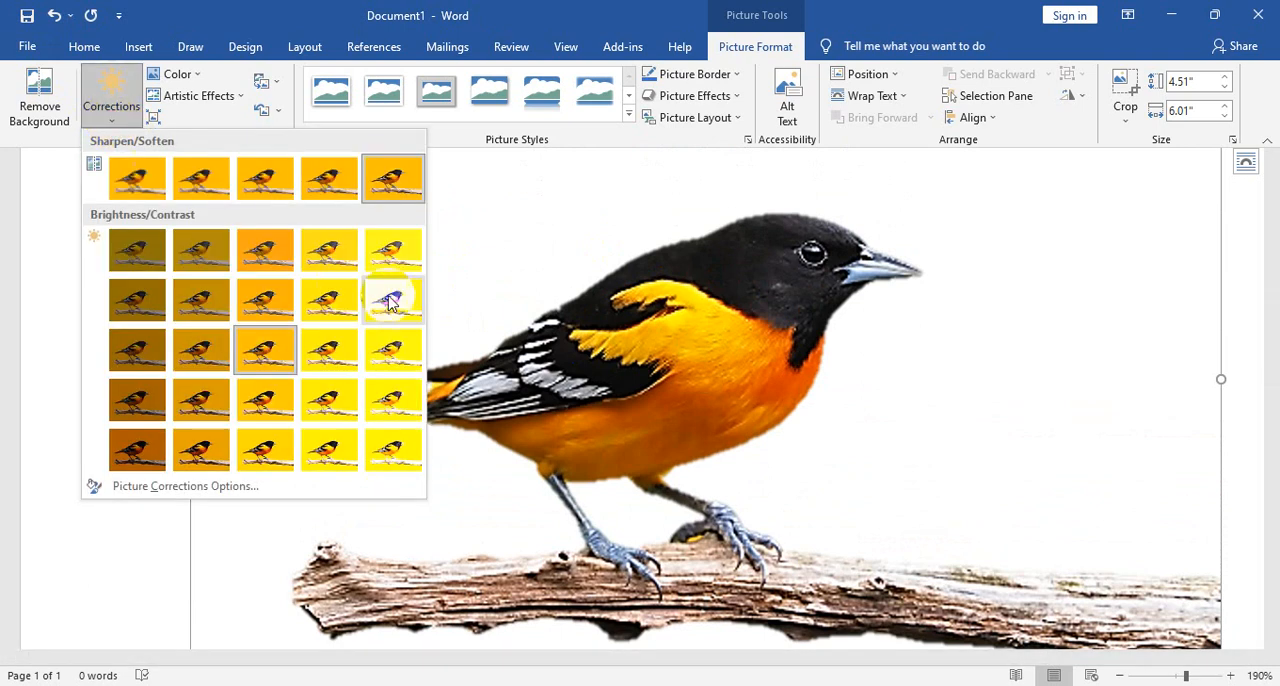
click(396, 255)
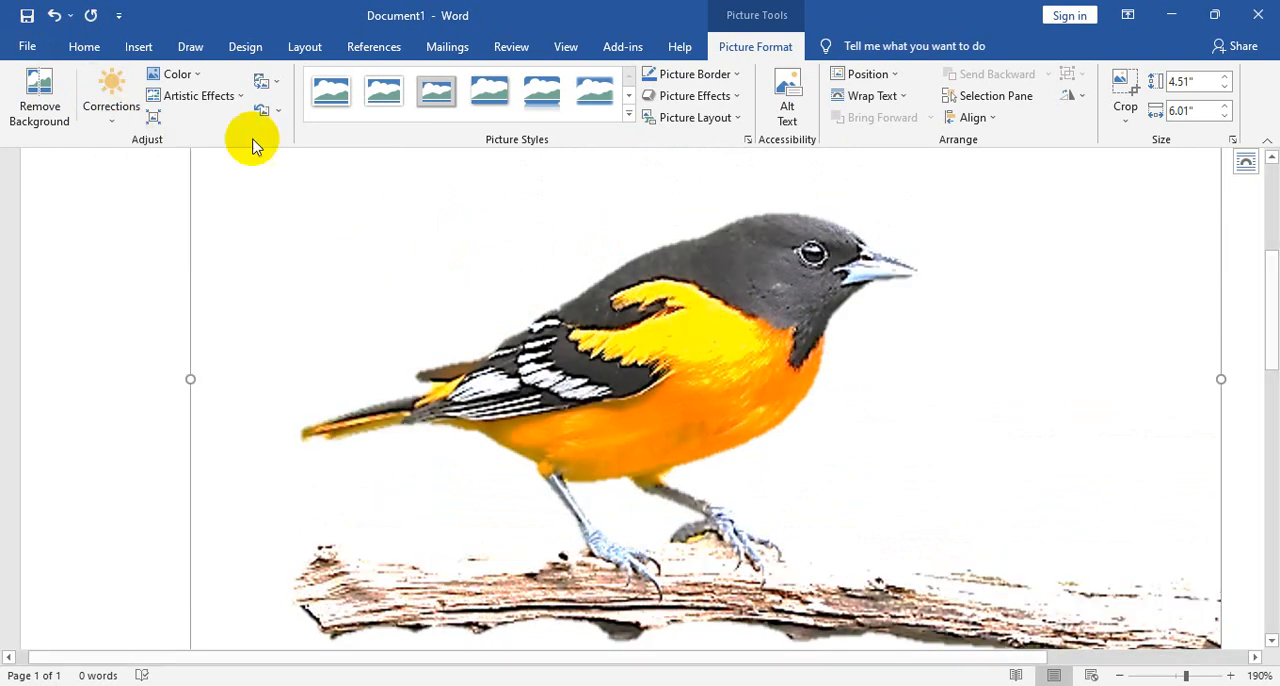
click(118, 106)
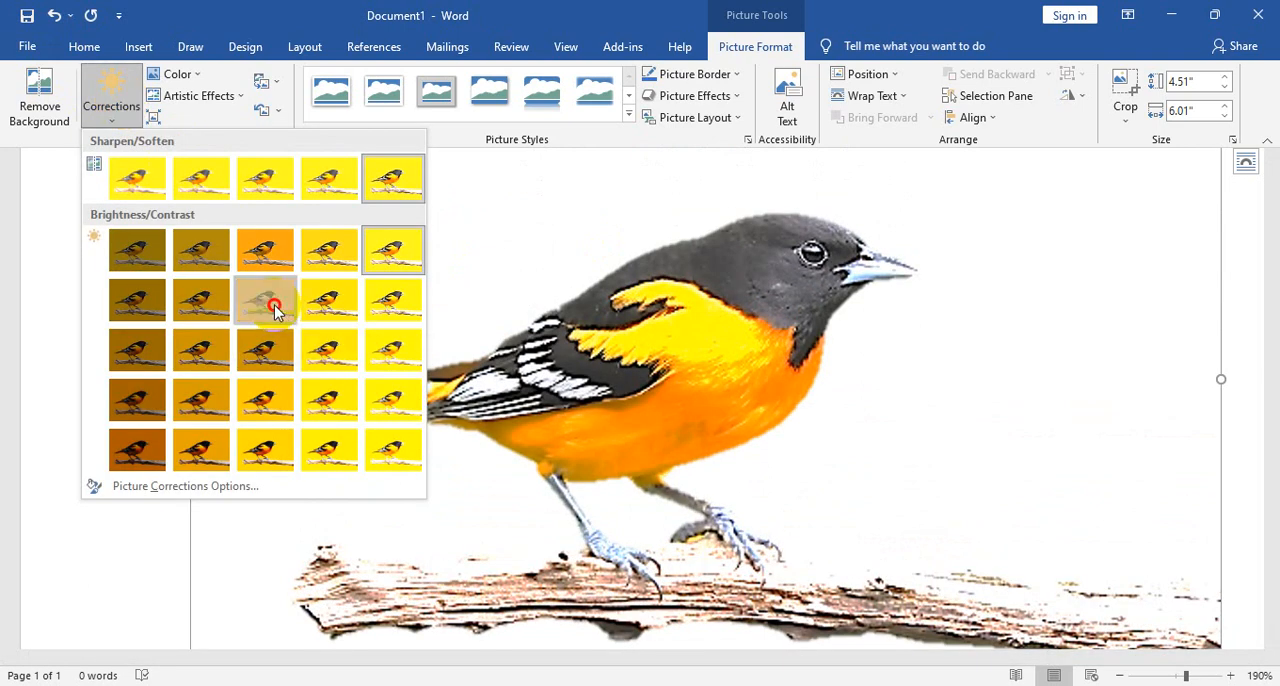
click(265, 300)
- Look through the bird picture's correction presets and its saturation, tone and recolor choices, including More Variations
click(114, 118)
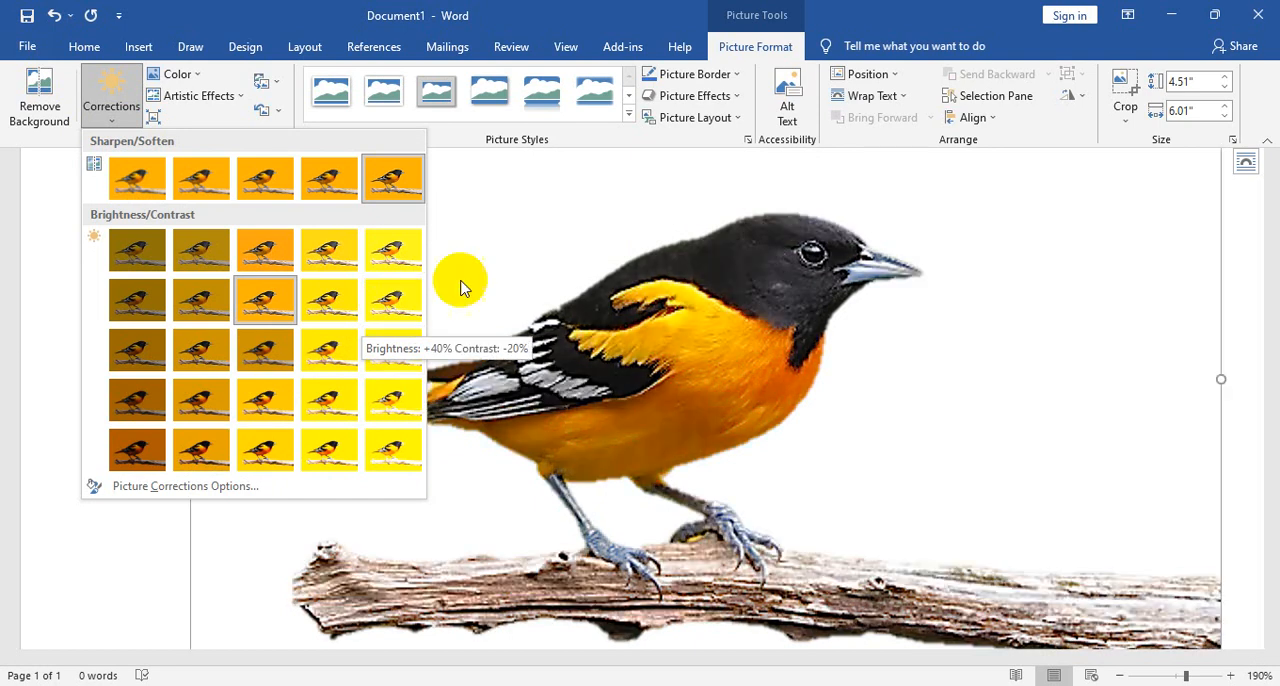
click(177, 74)
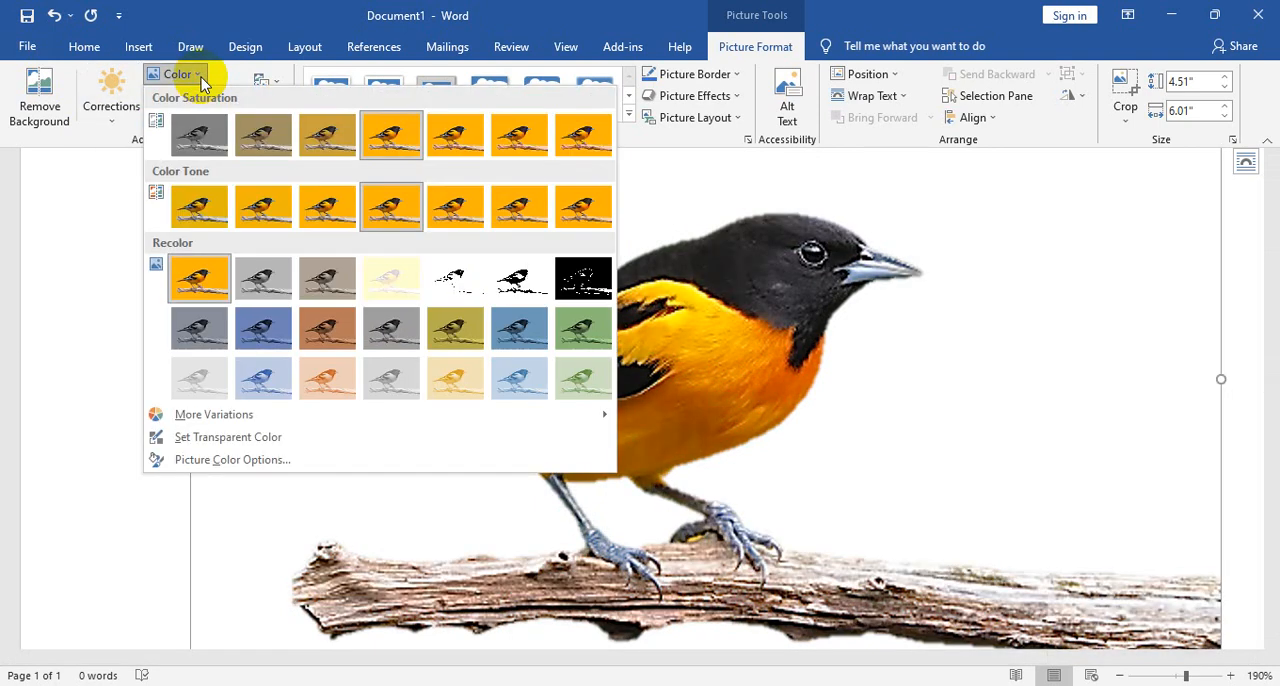
mouse_move(257, 423)
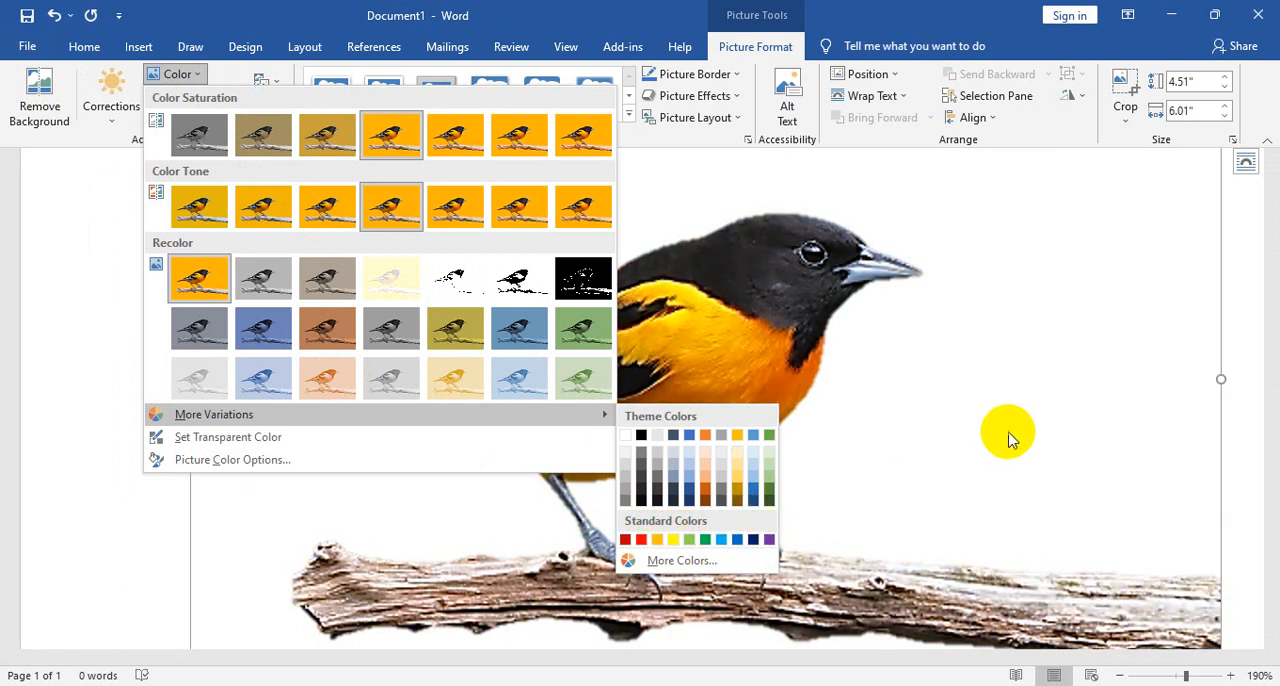
click(1013, 432)
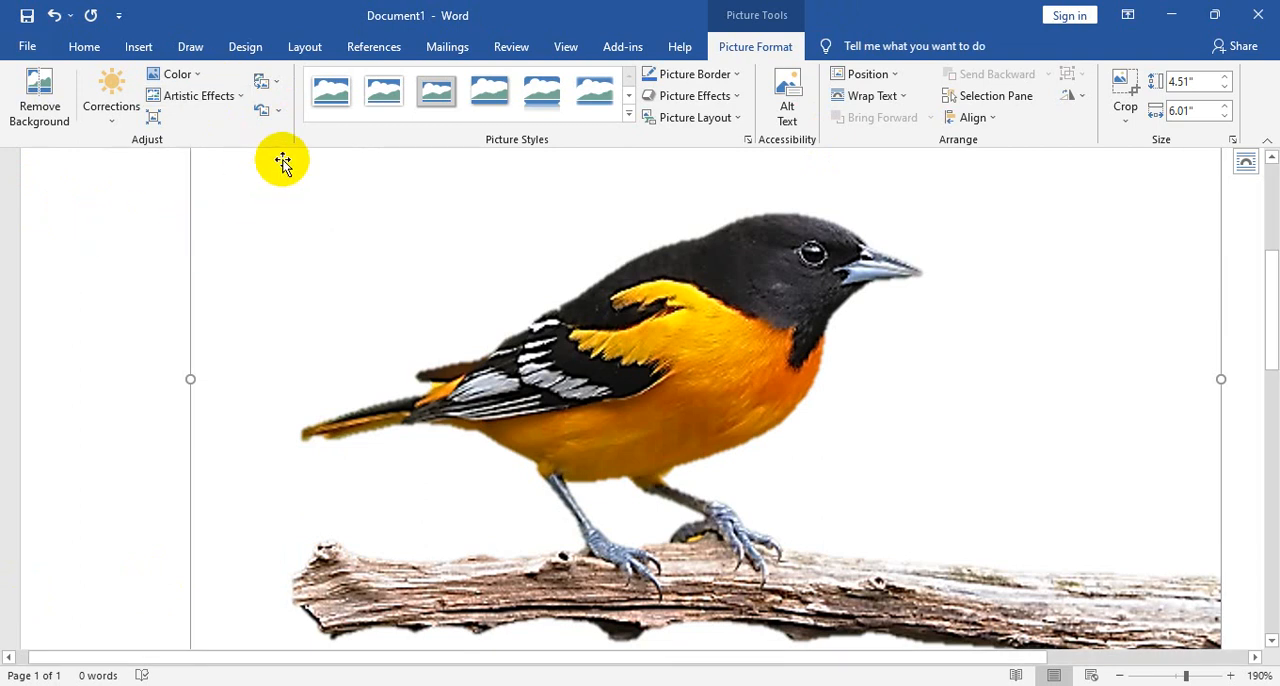
- Undo the corrections and background removal, stepping back and forth through the history to restore the bird picture with its orange background
click(54, 17)
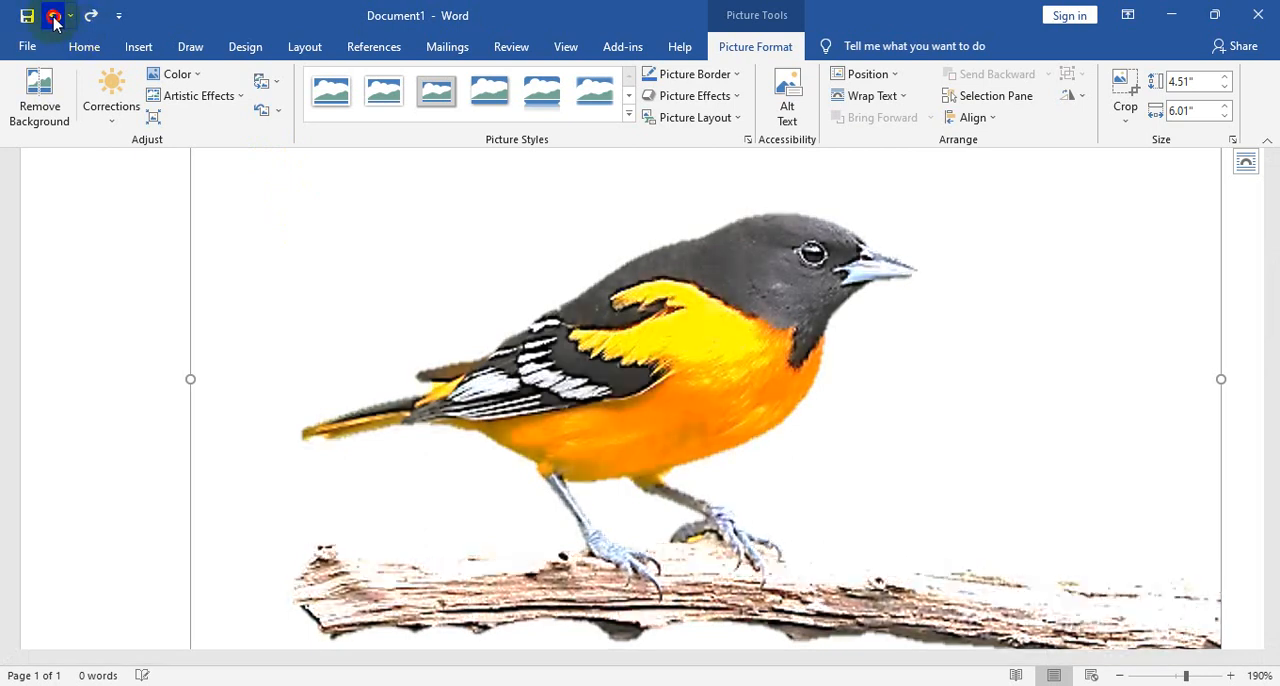
click(54, 17)
click(54, 18)
click(54, 18)
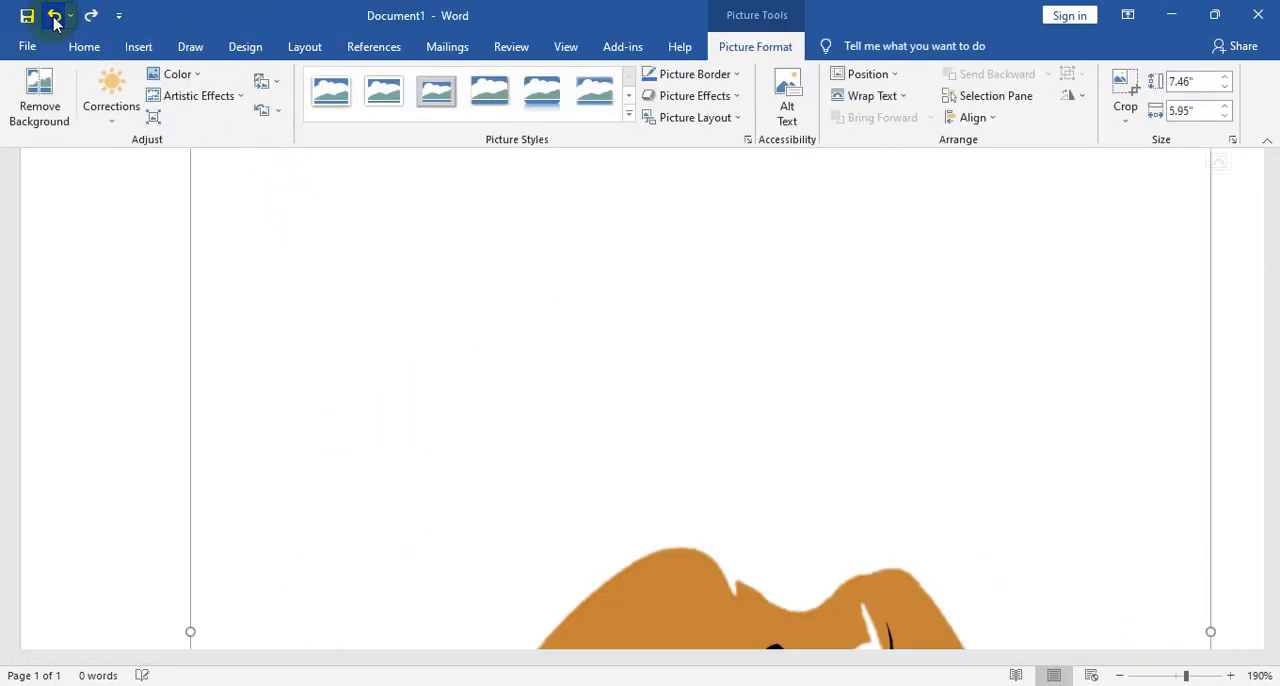
scroll(758, 448, down, 1)
click(91, 16)
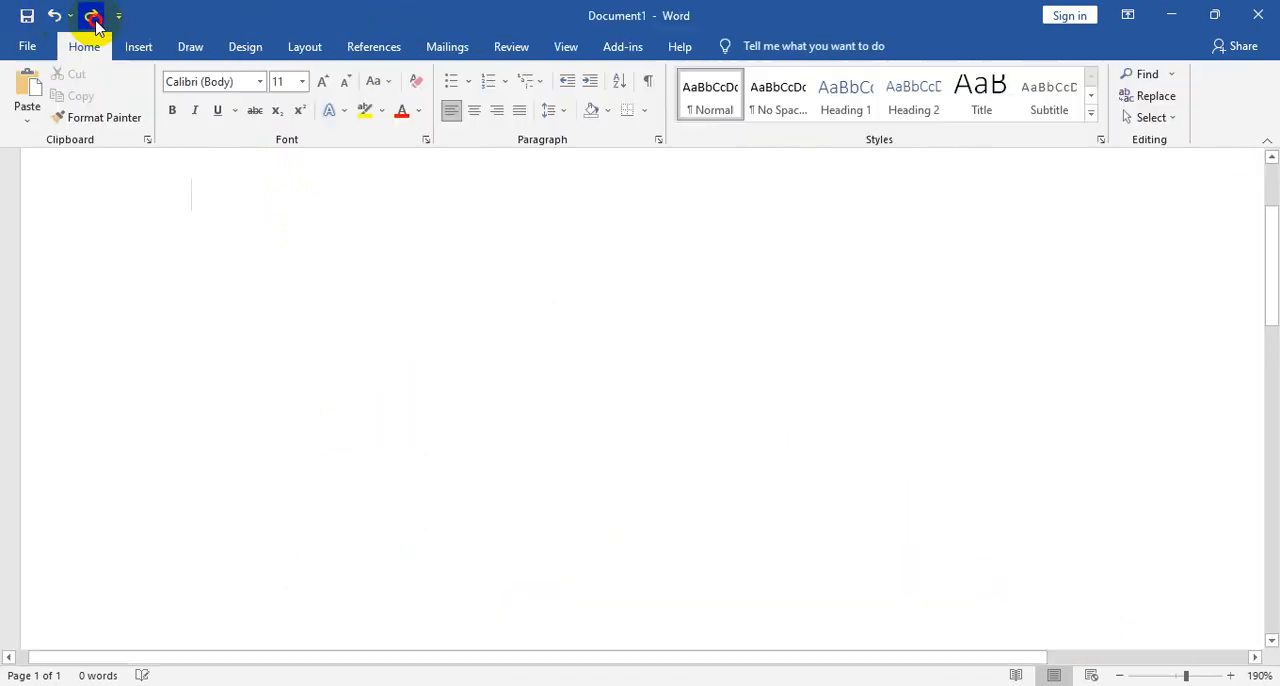
click(91, 16)
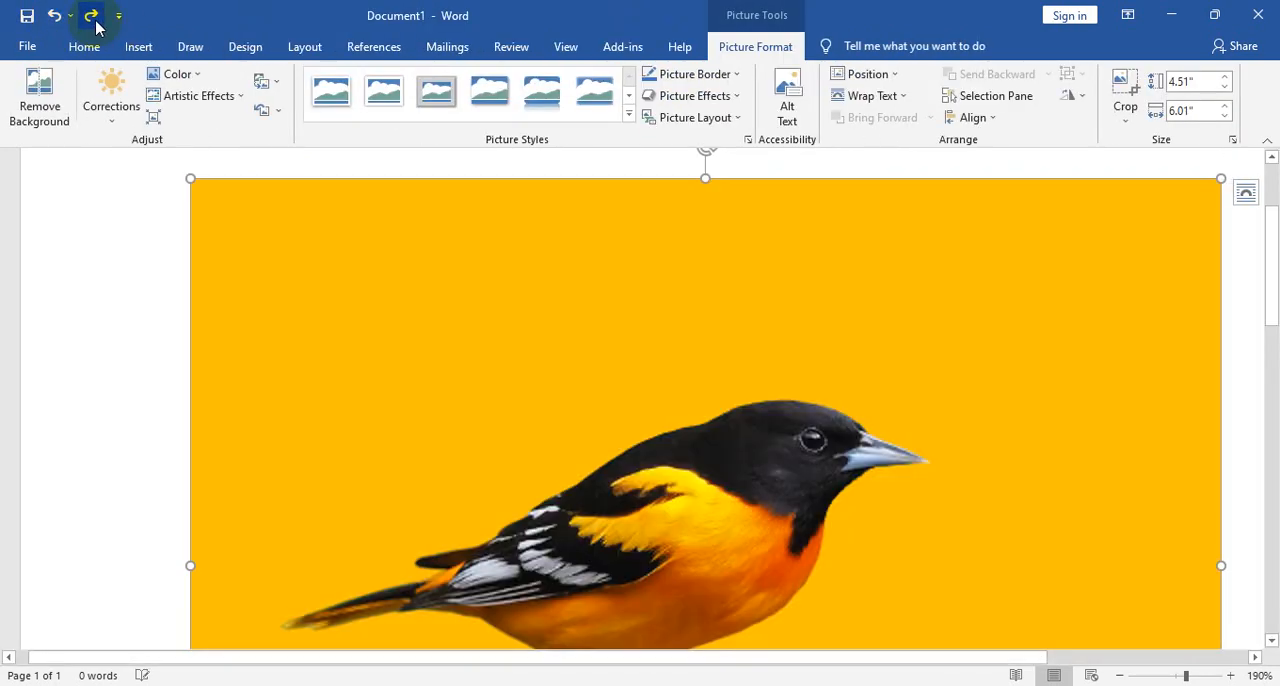
- Recolor the bird picture with the darker green variation and check how it affects the bird and branch
click(172, 74)
click(577, 340)
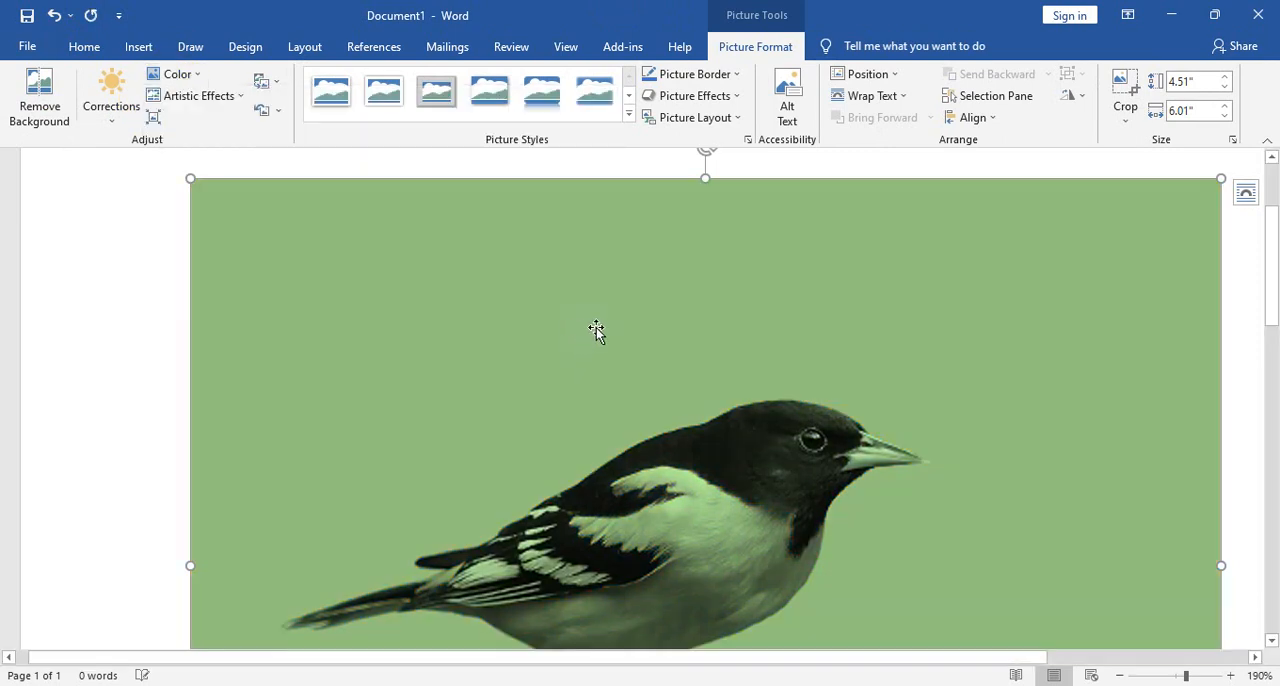
scroll(600, 330, down, 3)
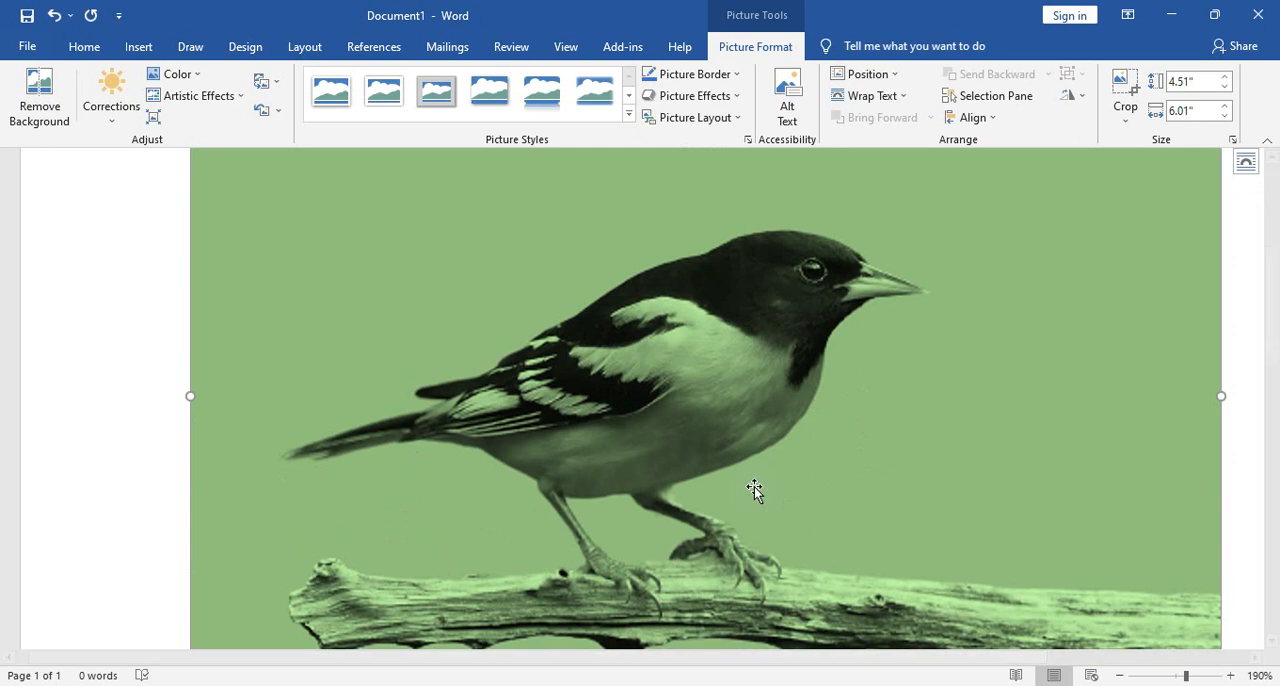
click(694, 422)
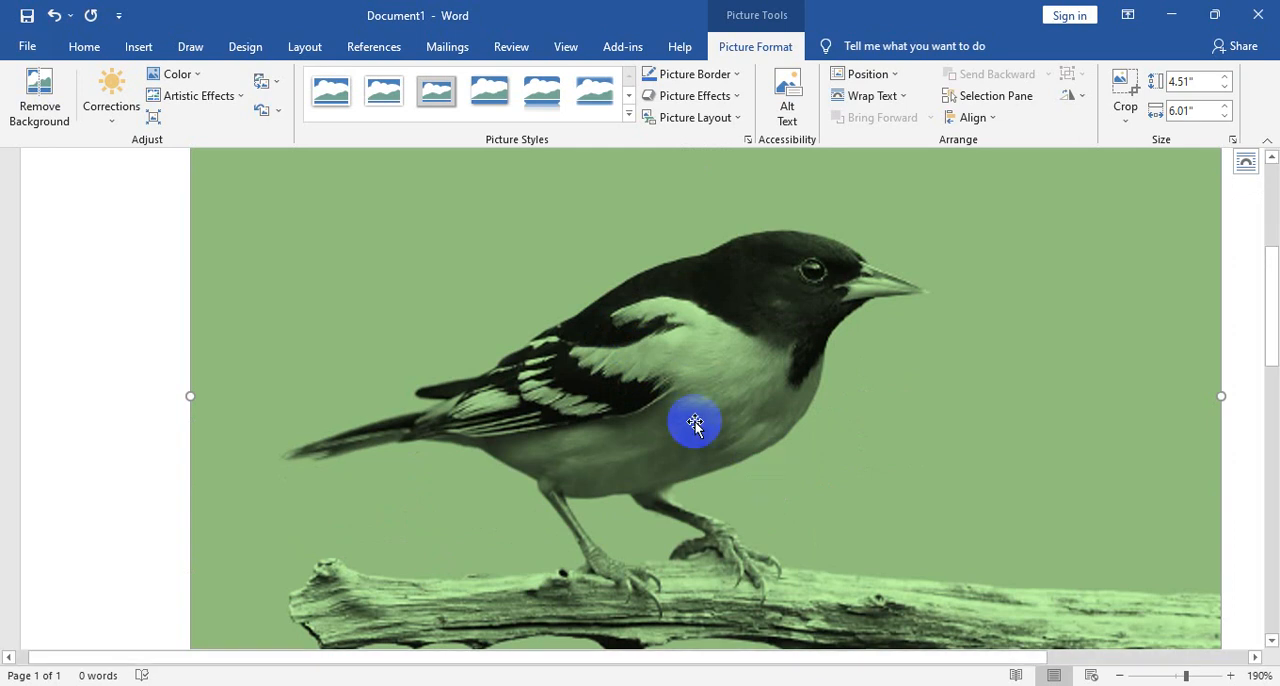
click(942, 615)
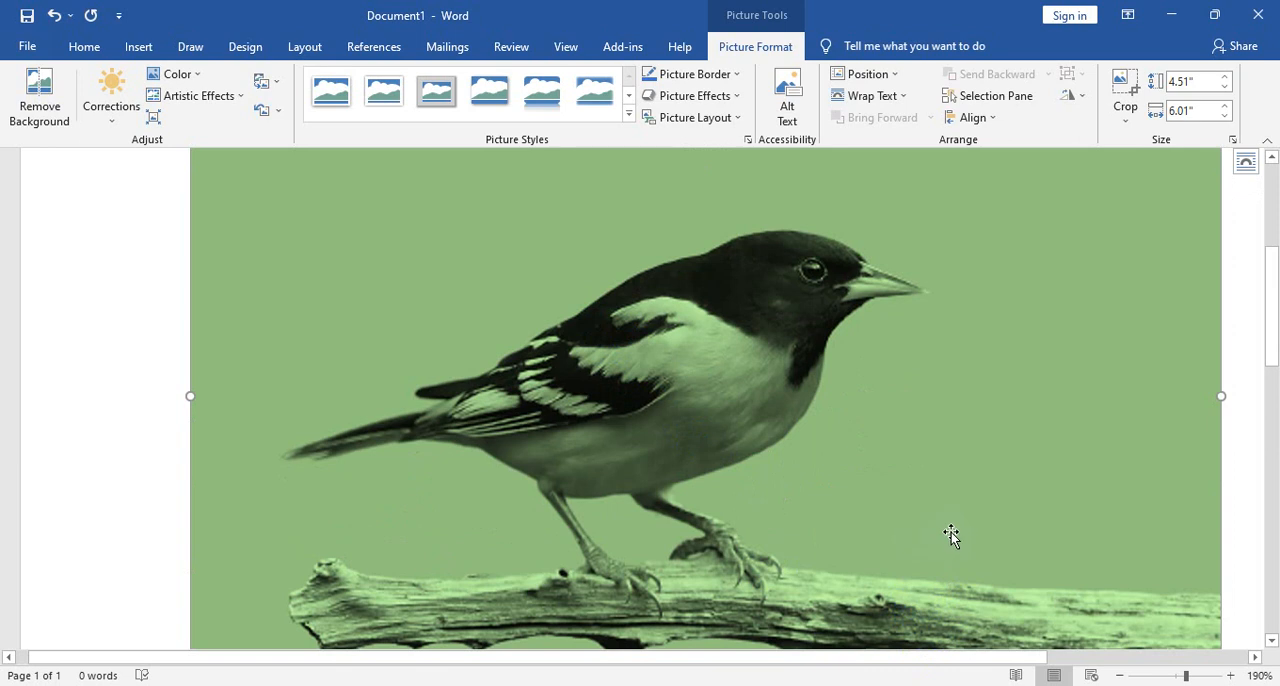
click(55, 14)
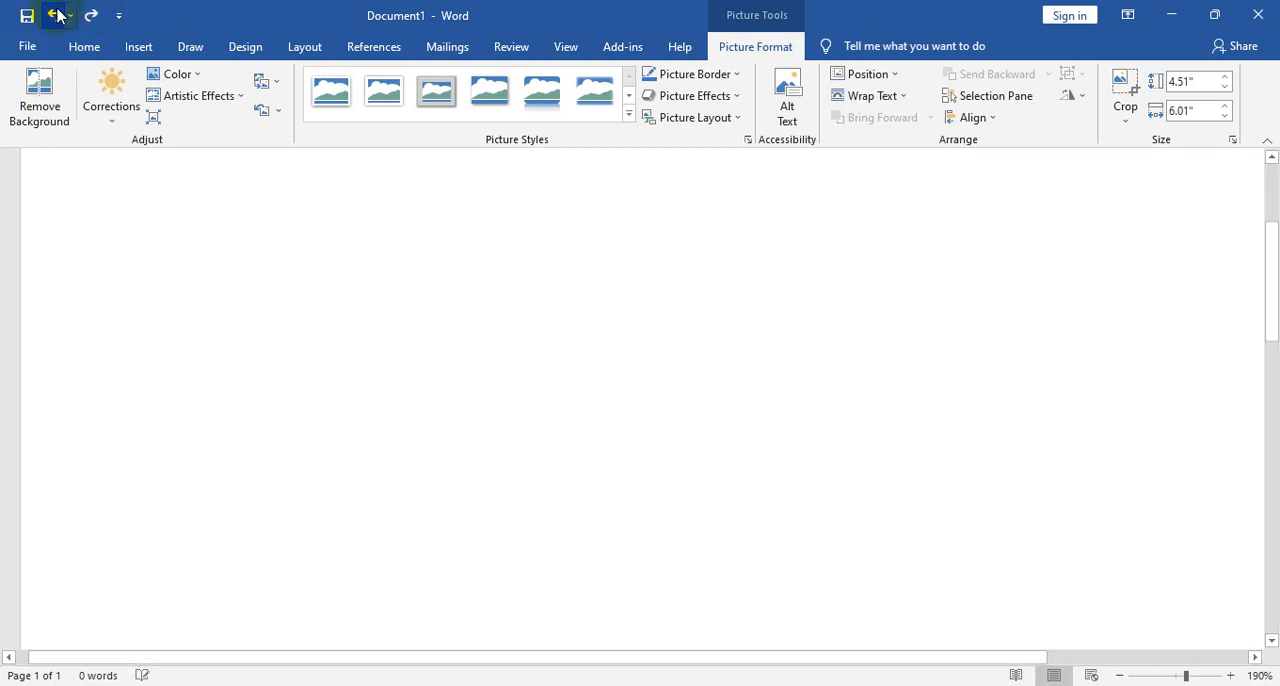
click(91, 16)
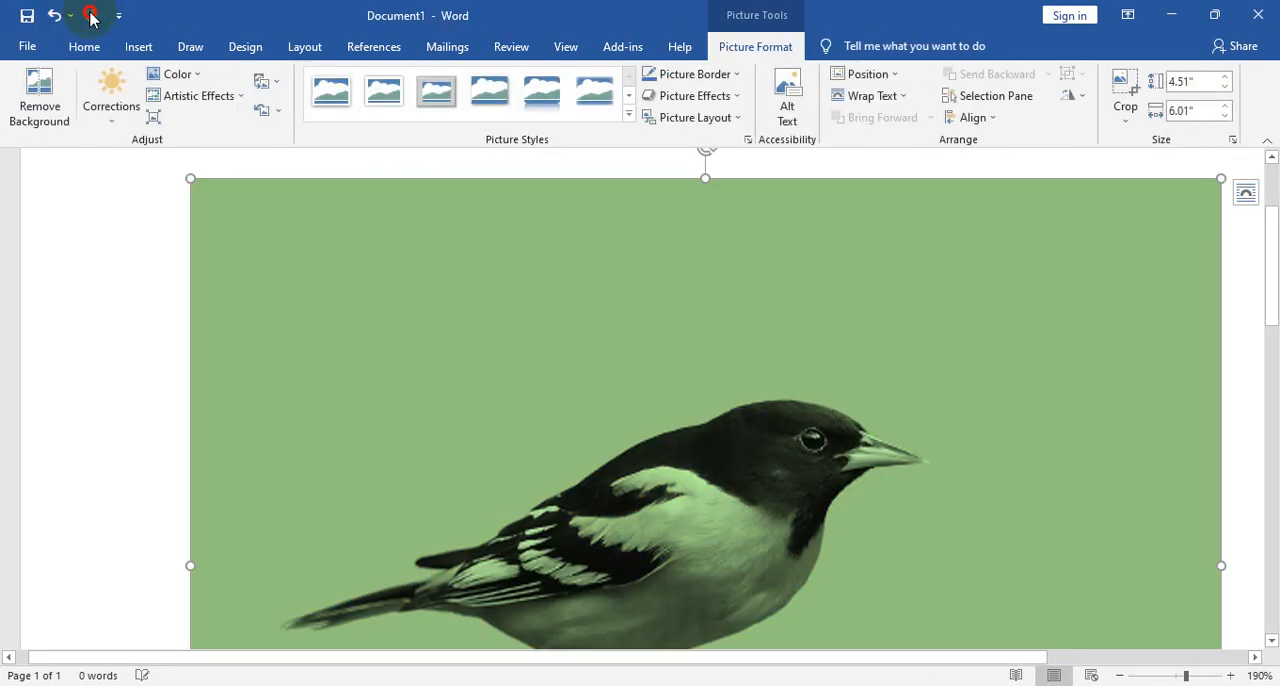
- Remove the background of the green-tinted bird picture, keeping the automatically detected areas
click(40, 98)
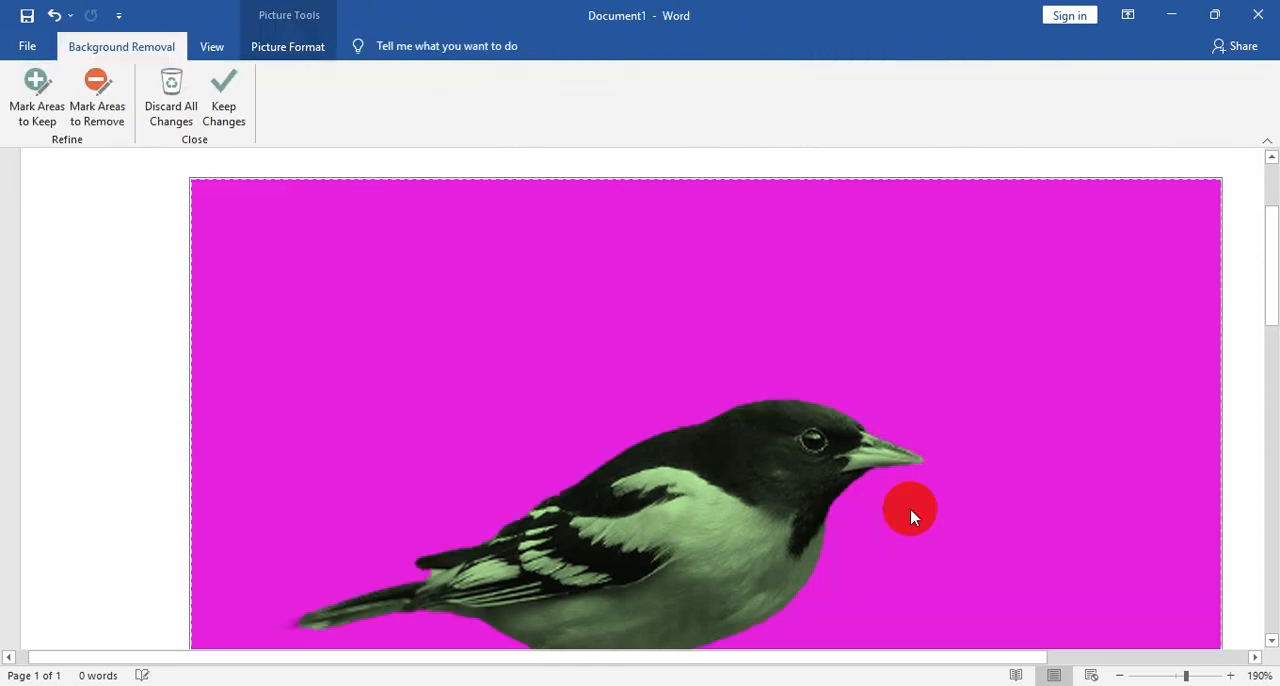
scroll(913, 516, down, 3)
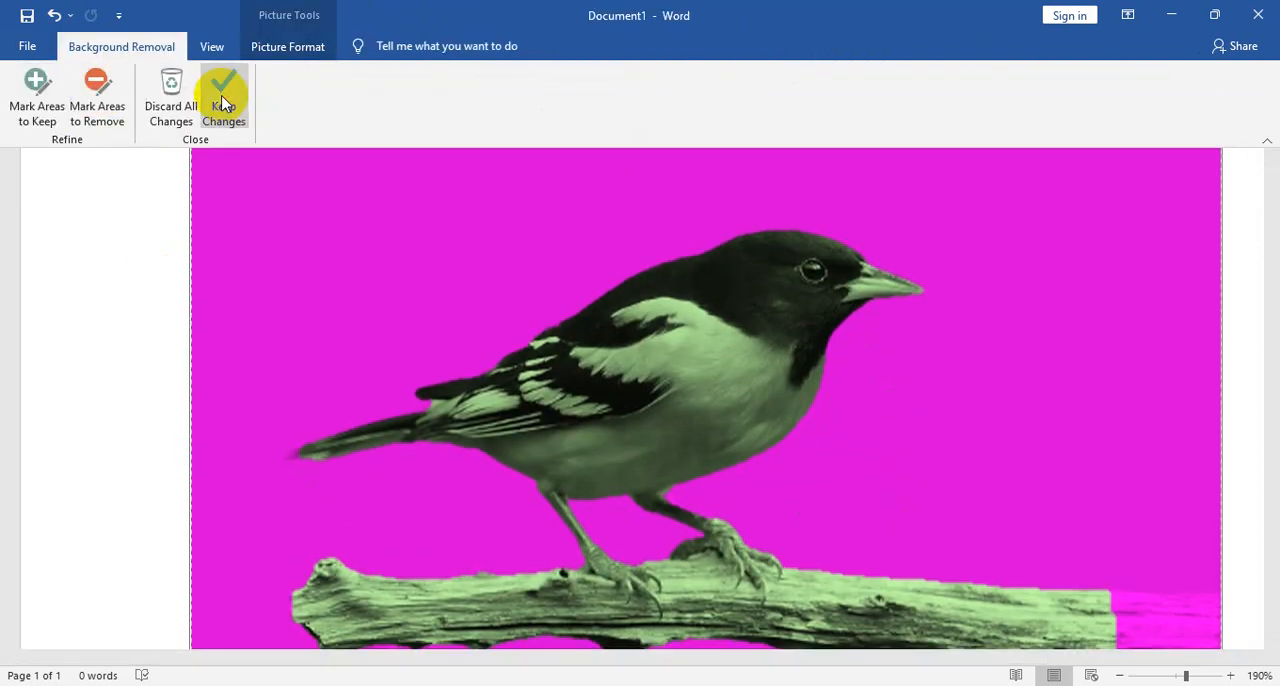
click(222, 100)
scroll(752, 391, up, 4)
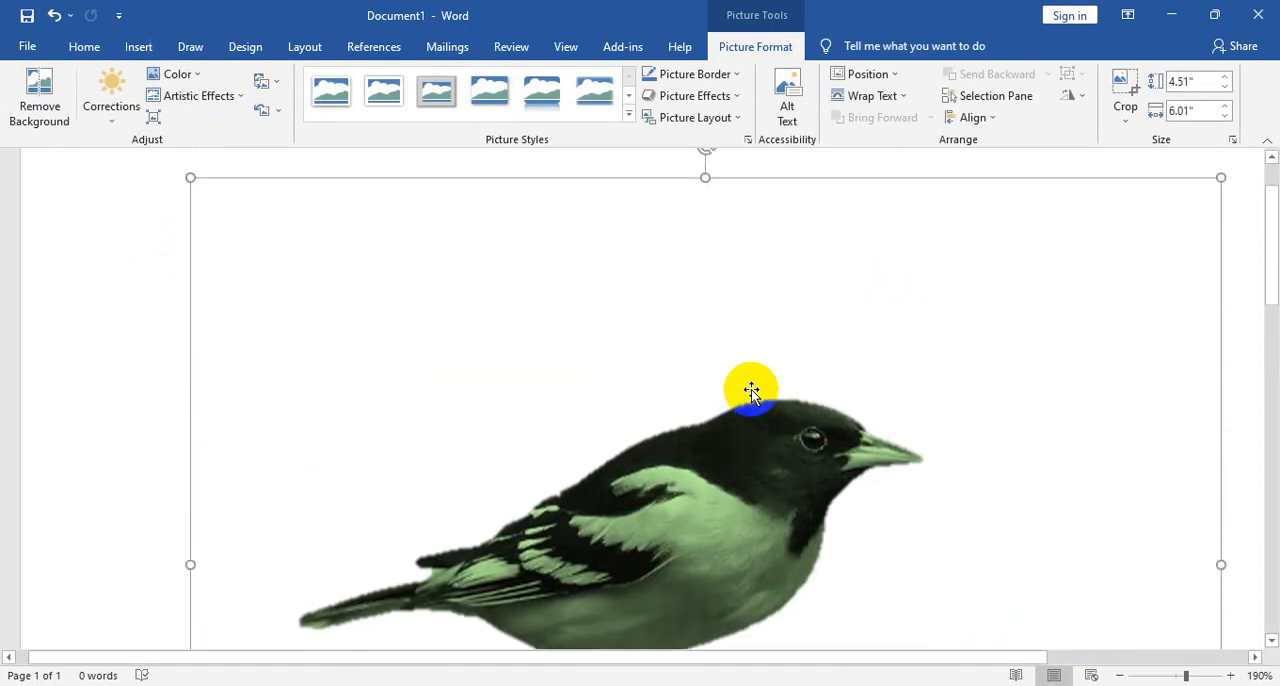
- Shrink the cut-out bird picture proportionally to about 3.12 inches high by 4.16 inches wide
scroll(760, 392, down, 5)
scroll(1073, 520, down, 5)
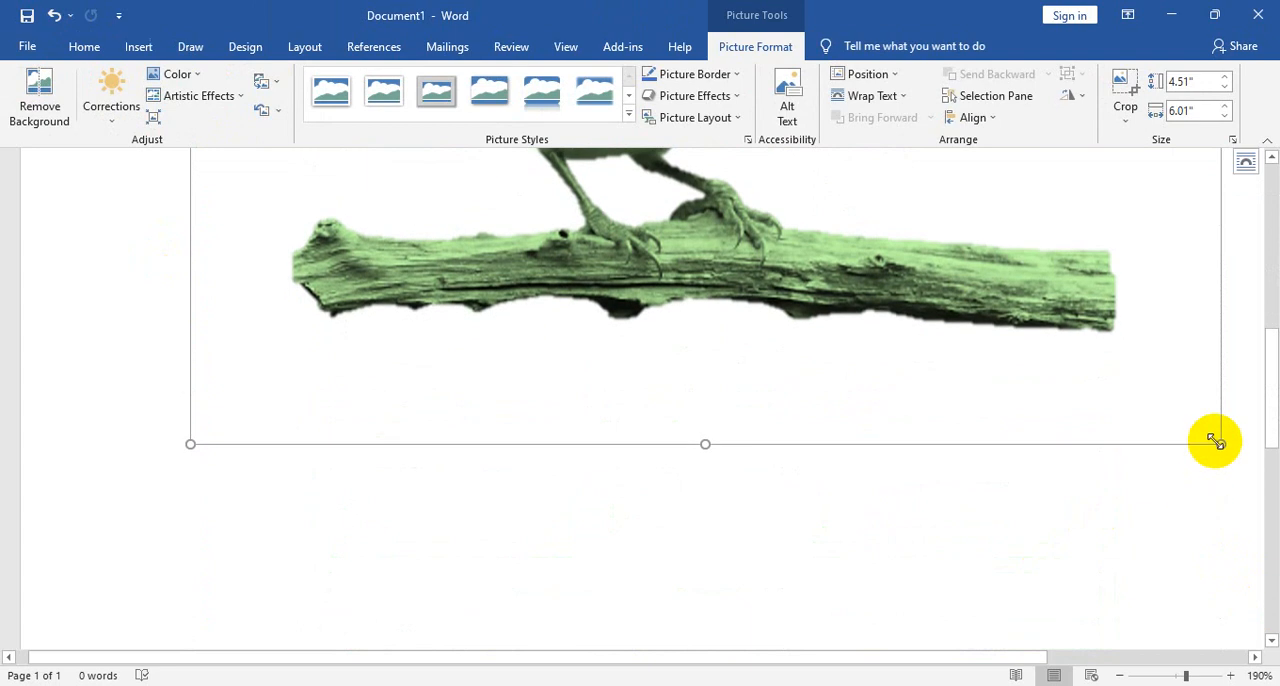
drag(1208, 435, 903, 200)
scroll(791, 417, up, 5)
scroll(651, 420, down, 2)
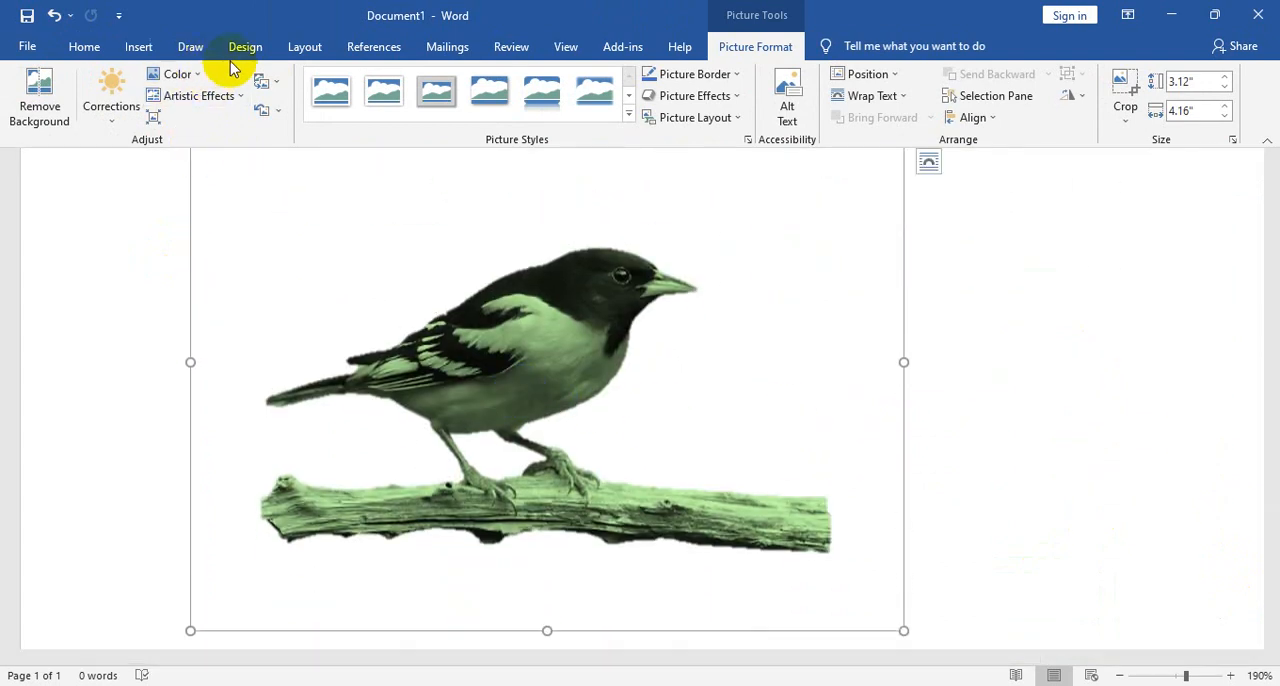
- Draw a rectangle about 3.04 inches high by 5.3 inches wide over the bird picture and fill it orange
click(147, 55)
click(250, 75)
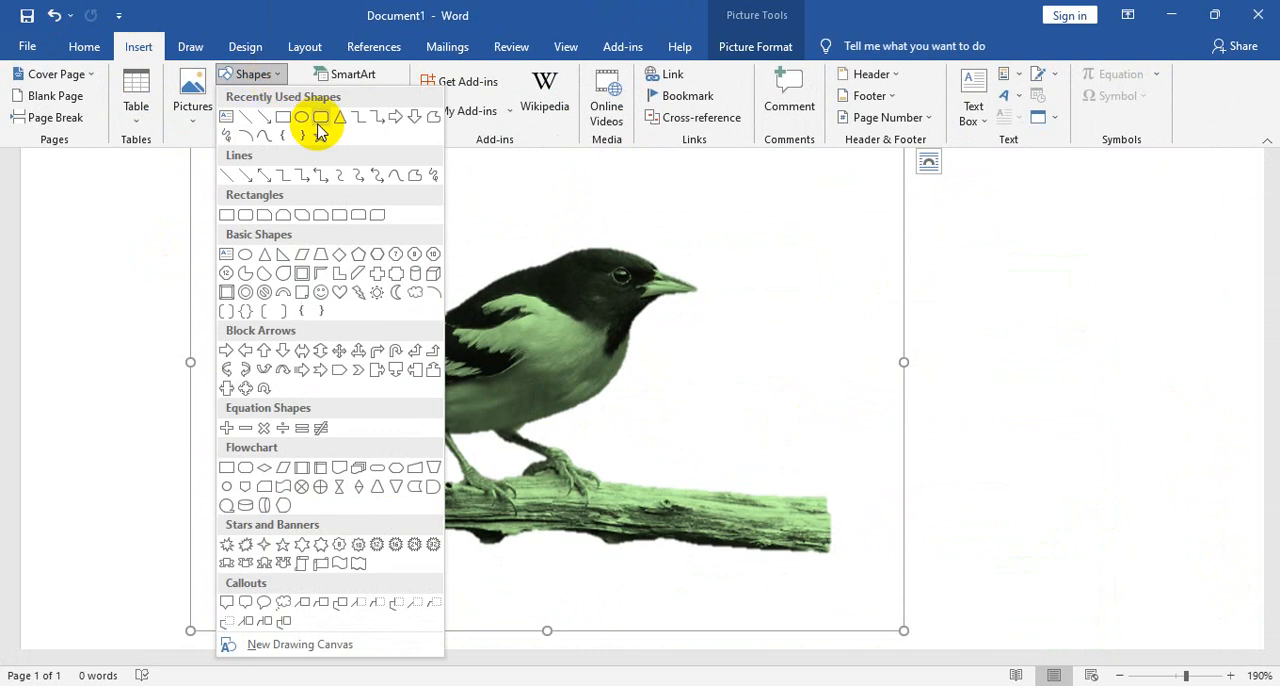
click(285, 125)
drag(231, 161, 1140, 663)
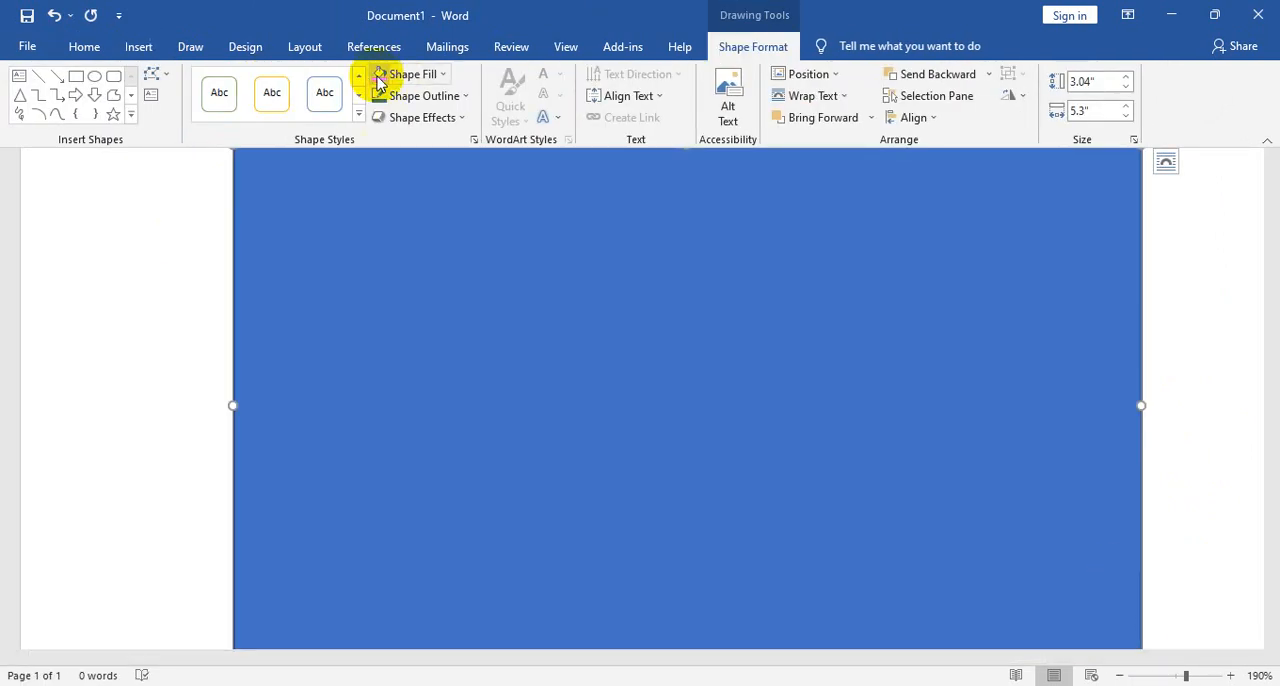
click(380, 80)
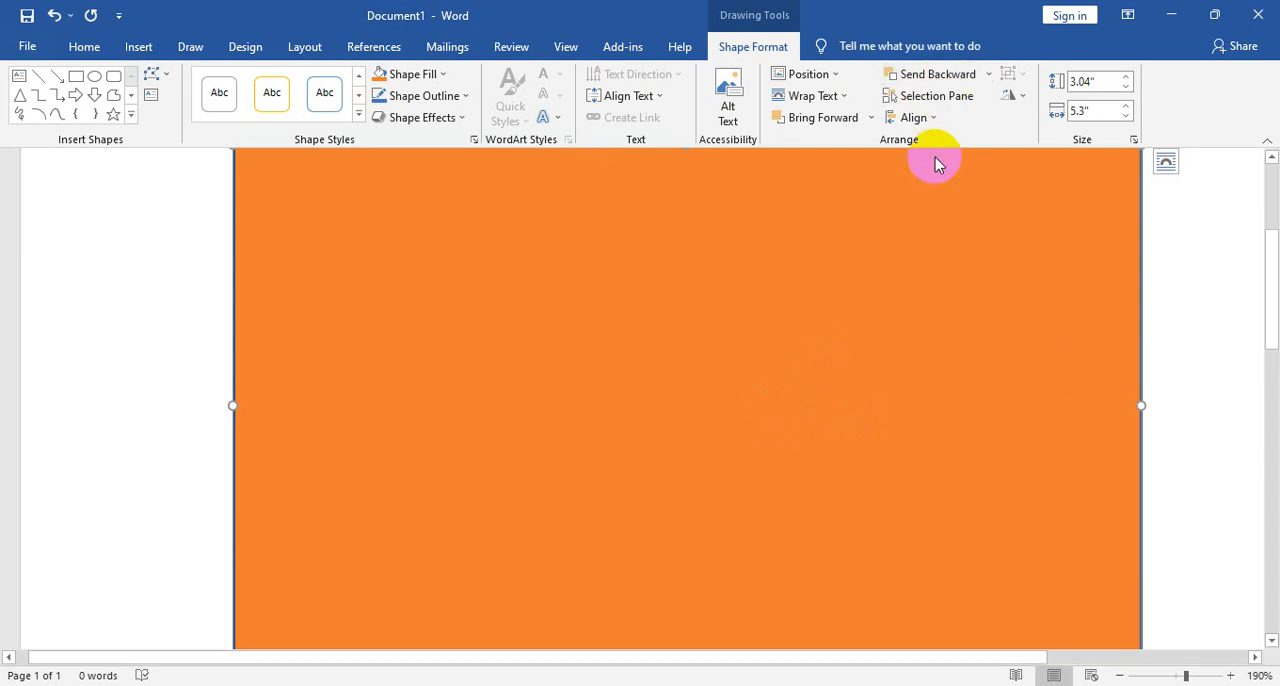
- Try to send the orange rectangle behind the green bird picture and move it aside to expose part of the branch
click(990, 88)
click(962, 122)
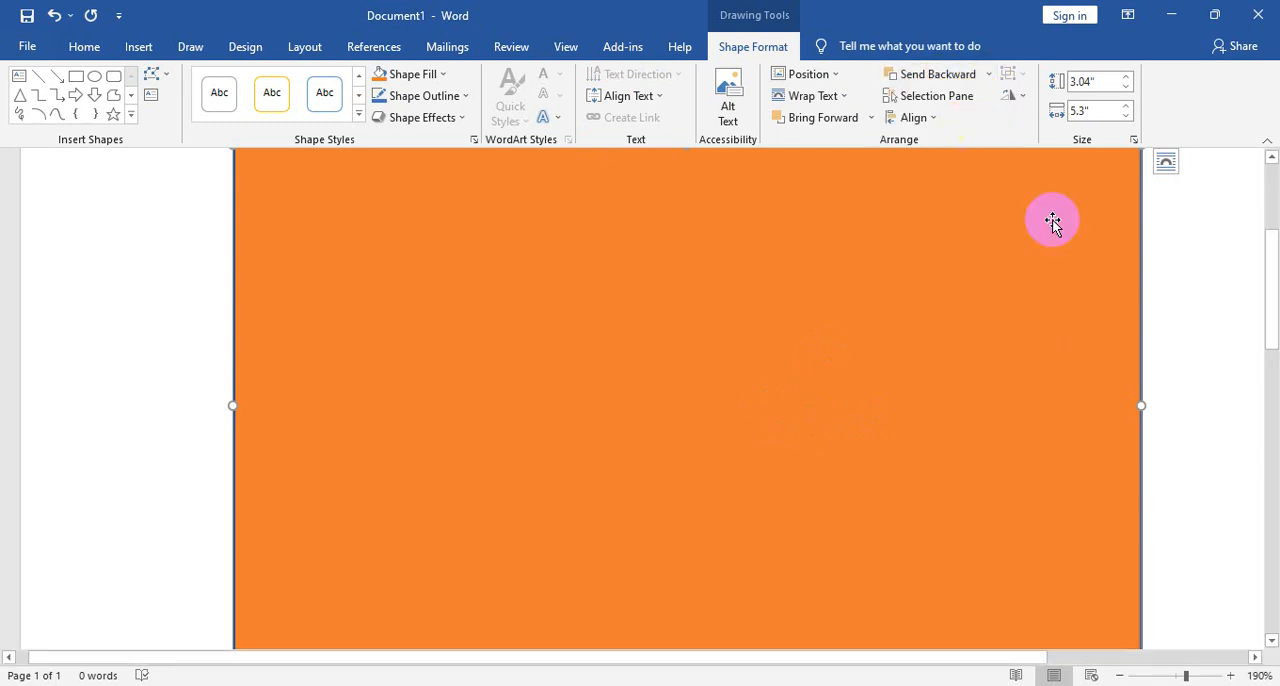
drag(1081, 424, 1118, 491)
scroll(1118, 491, down, 5)
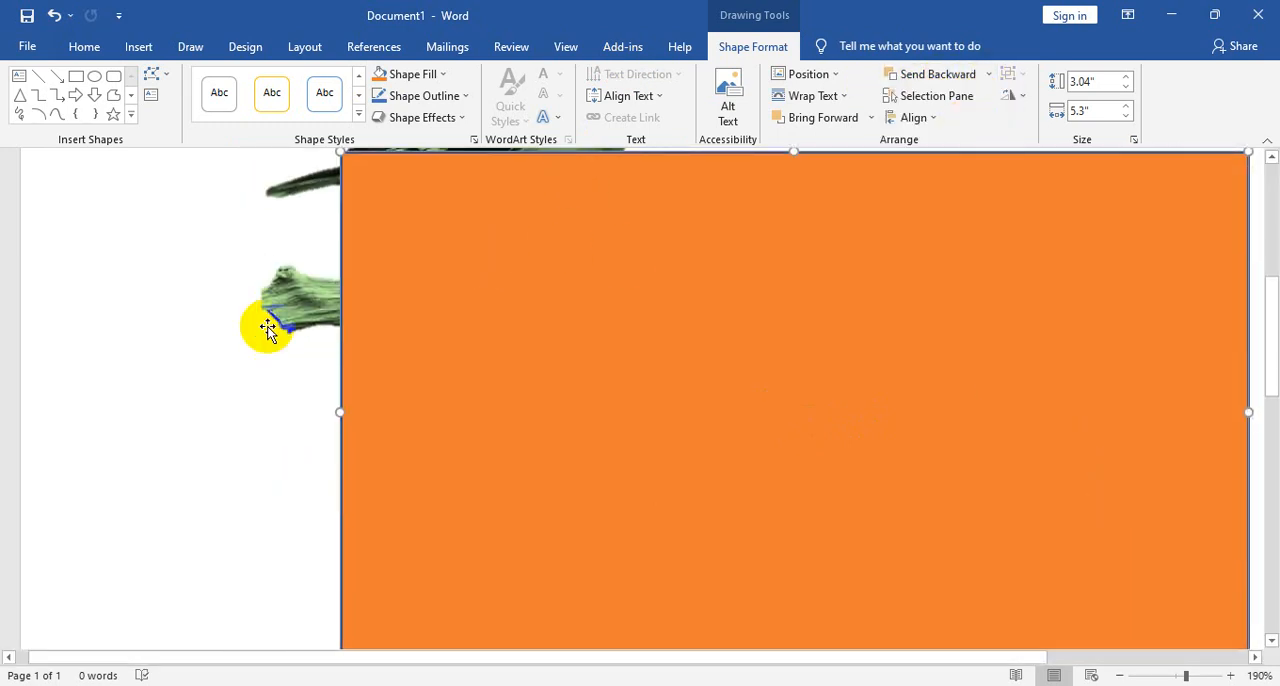
- Cut the green bird picture, move the orange rectangle up near the start of the page and paste the bird back
click(302, 318)
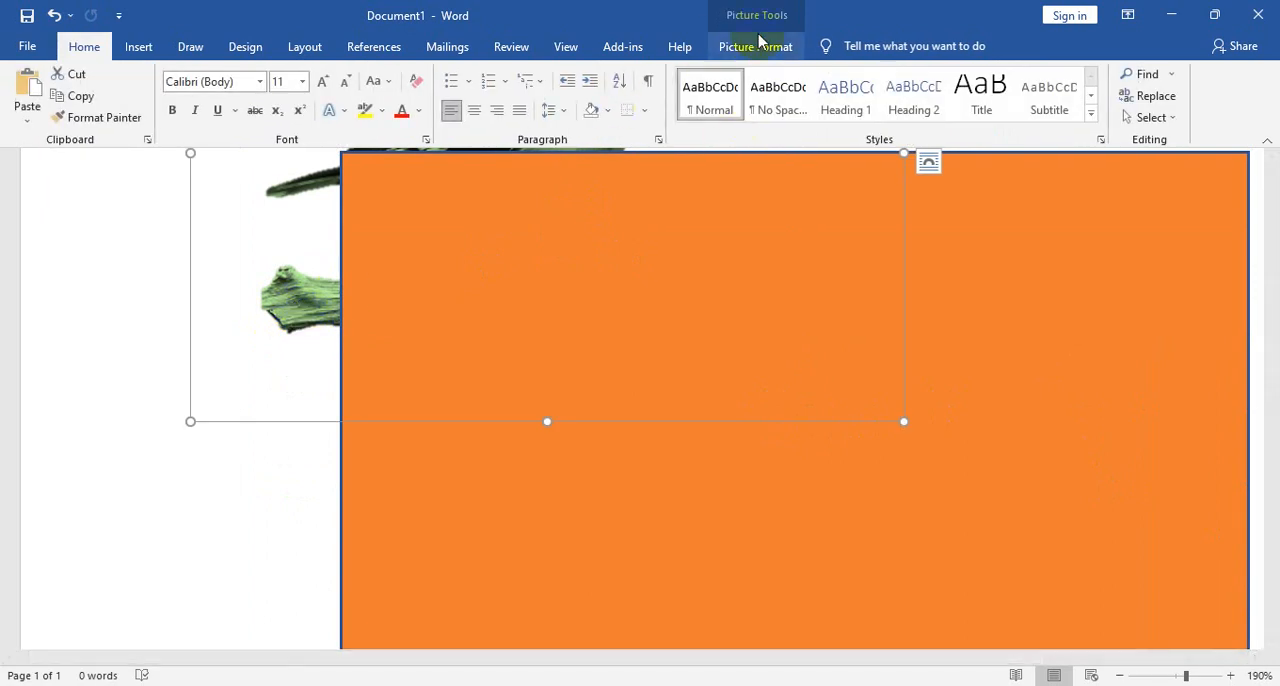
click(760, 50)
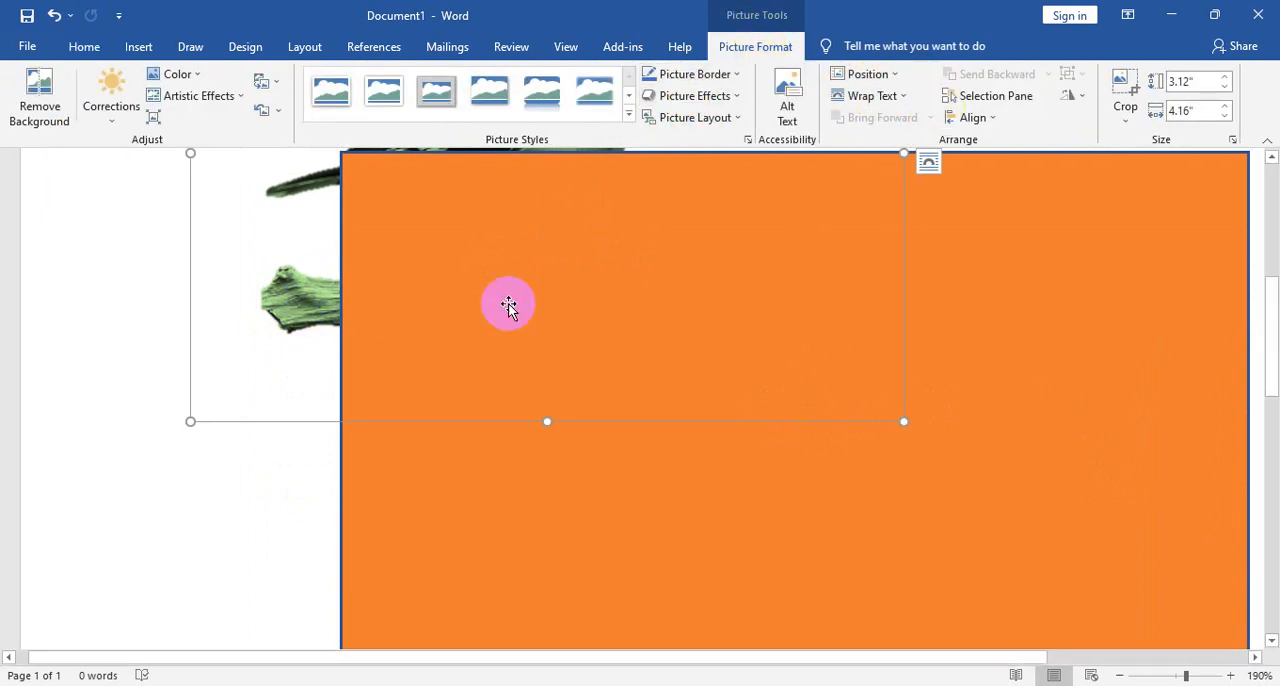
key(Delete)
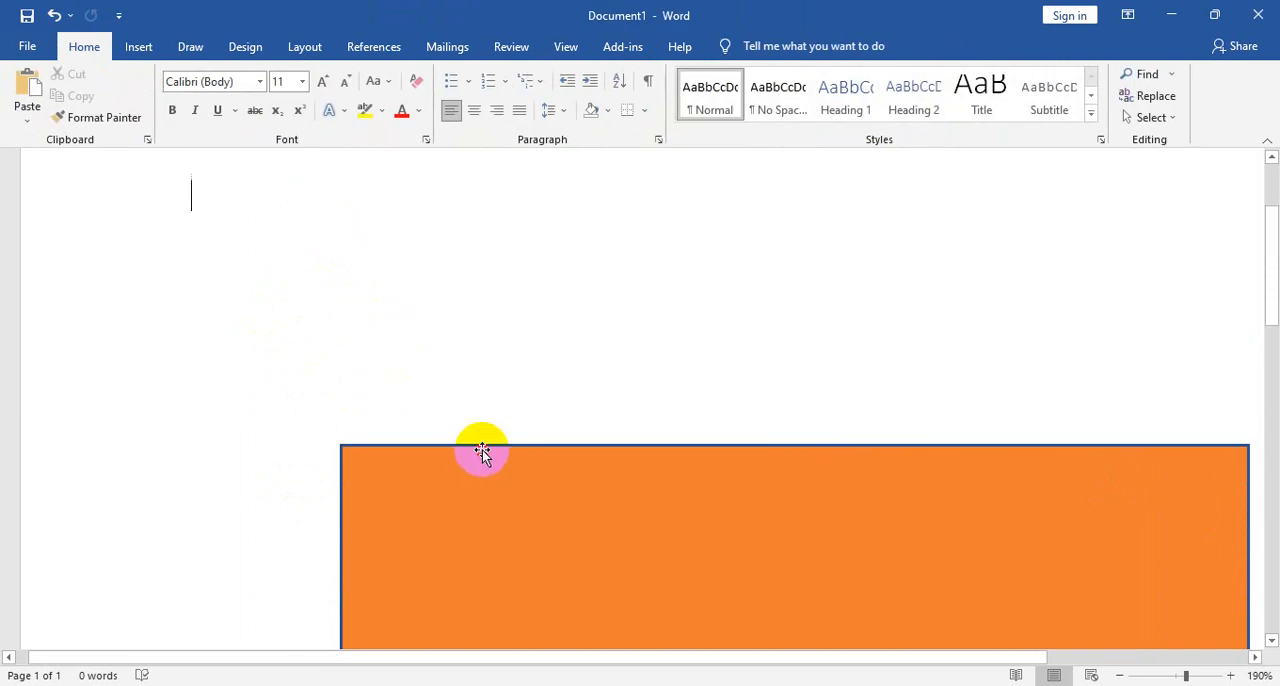
drag(482, 447, 223, 221)
key(ctrl+v)
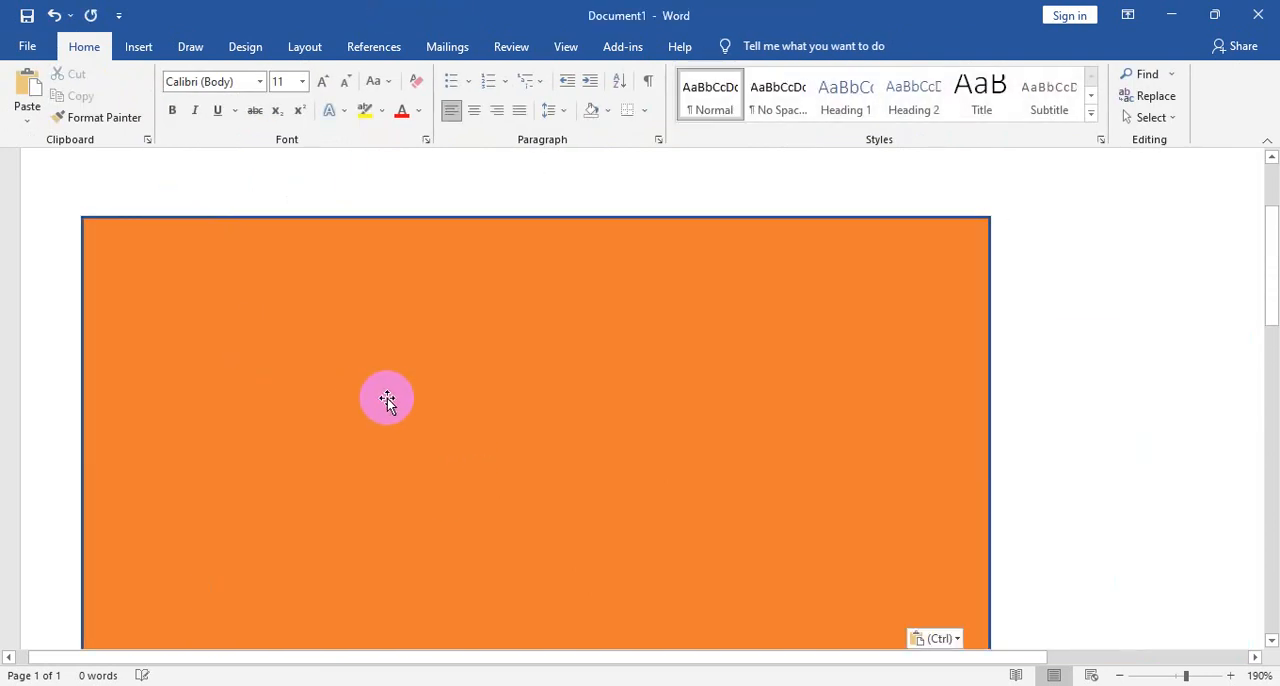
- Move the orange rectangle aside, cut the bird again, reposition the rectangle near the page start and try pasting the bird over it
drag(406, 249, 920, 383)
scroll(480, 389, down, 2)
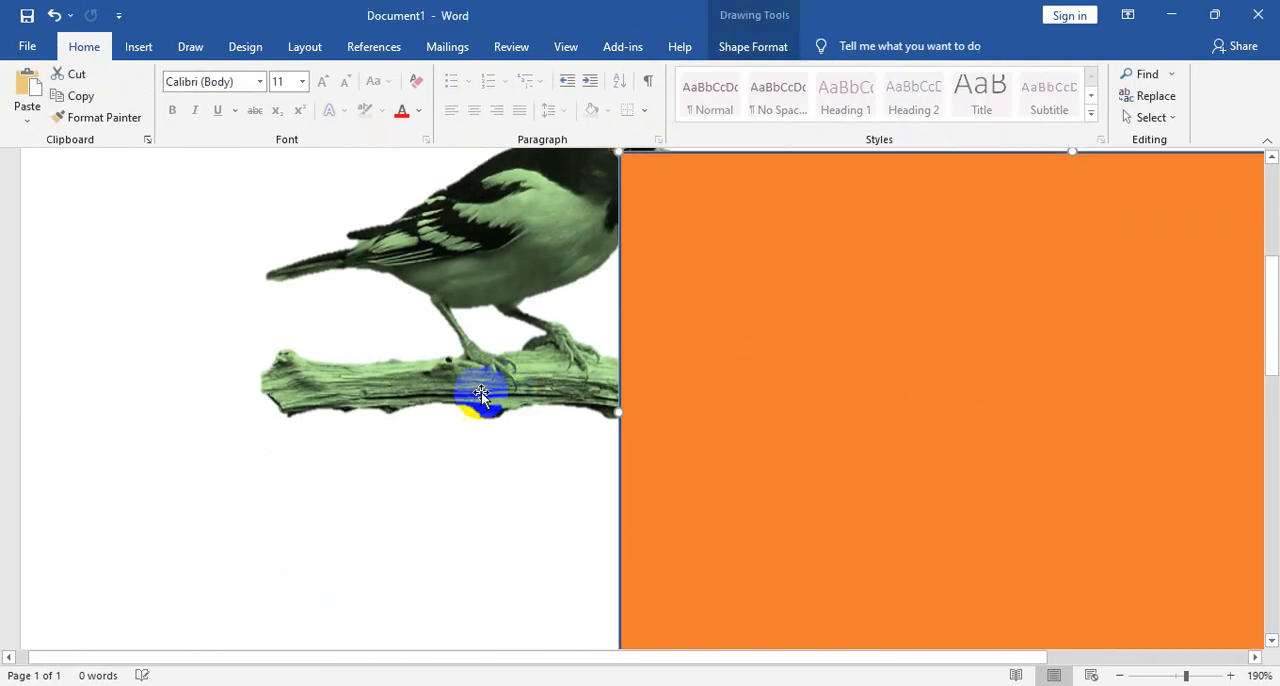
click(487, 358)
key(Delete)
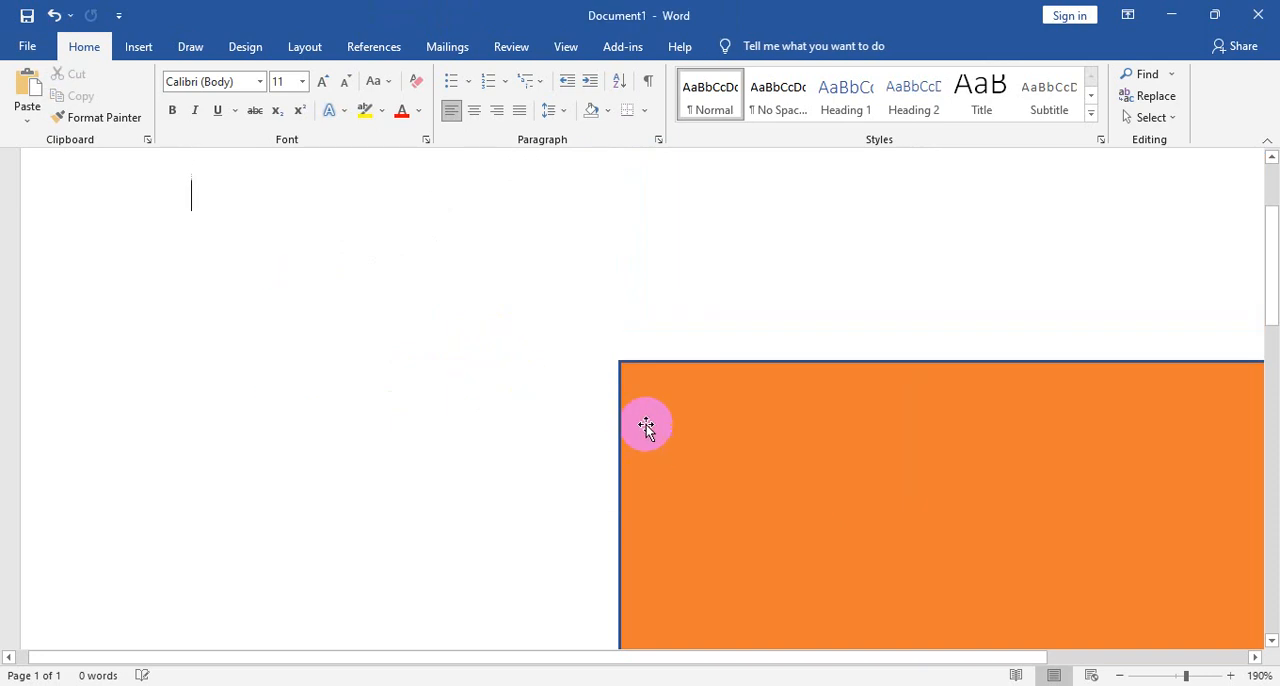
drag(631, 380, 254, 181)
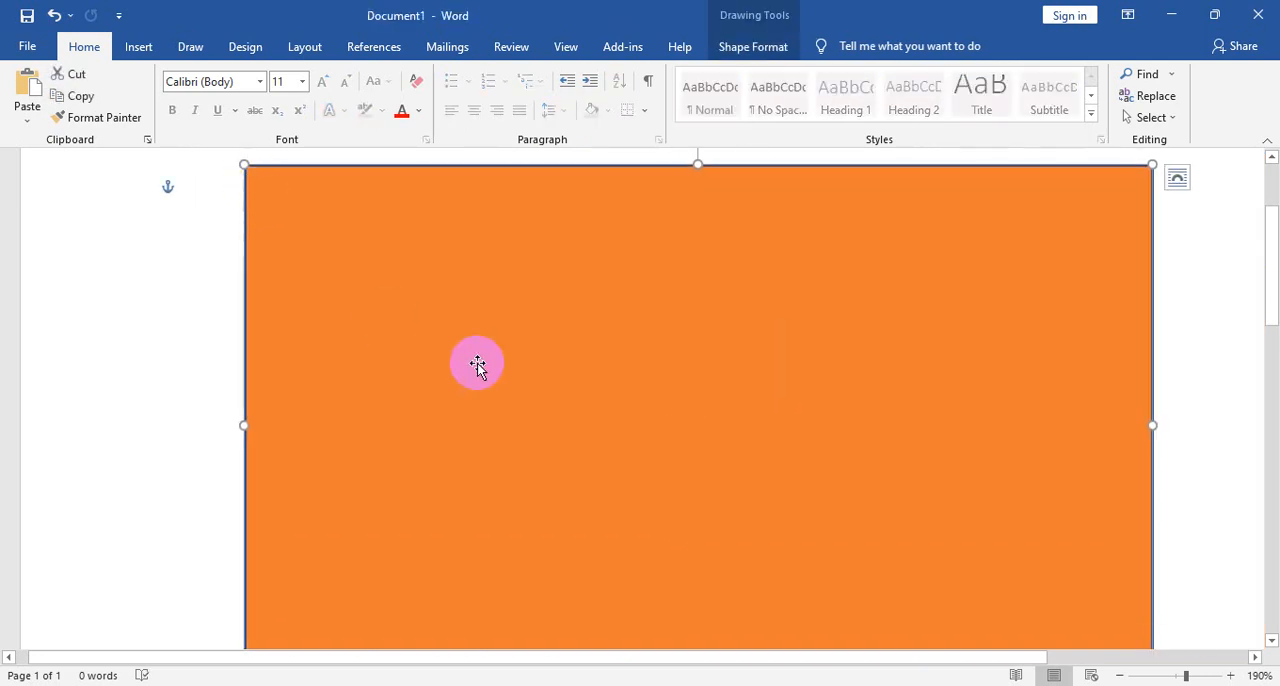
key(ctrl+v)
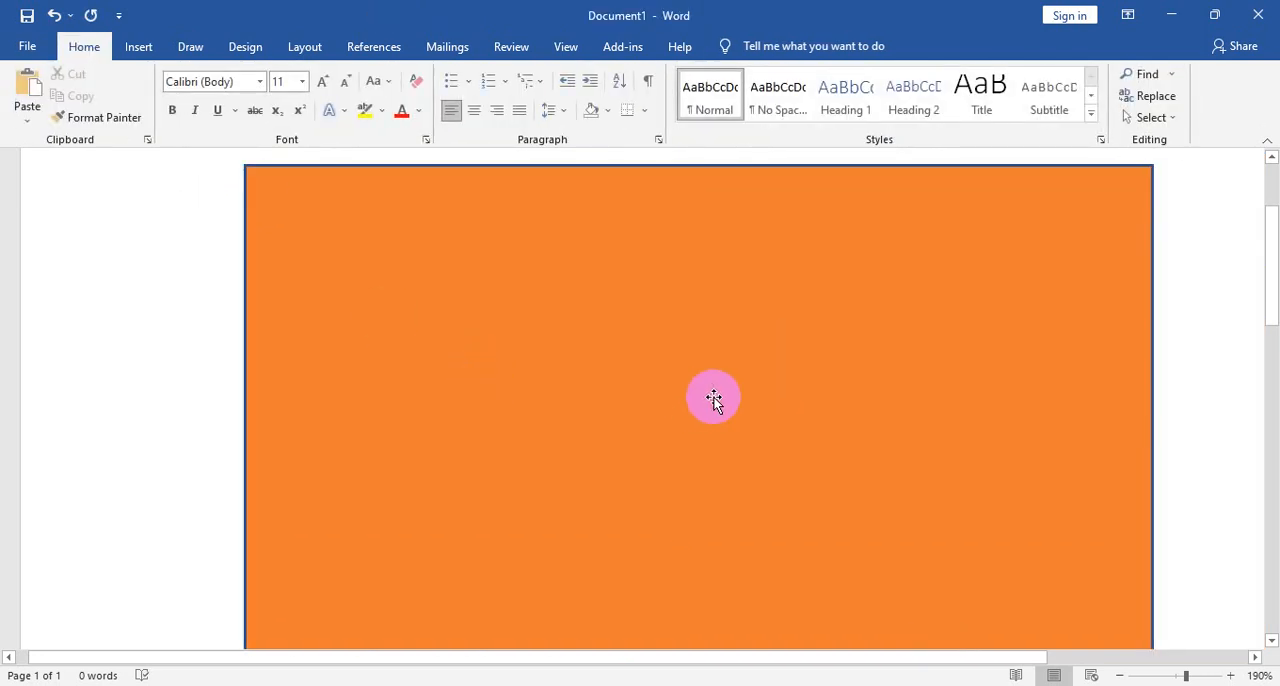
scroll(720, 395, down, 3)
scroll(720, 395, up, 3)
key(ctrl)
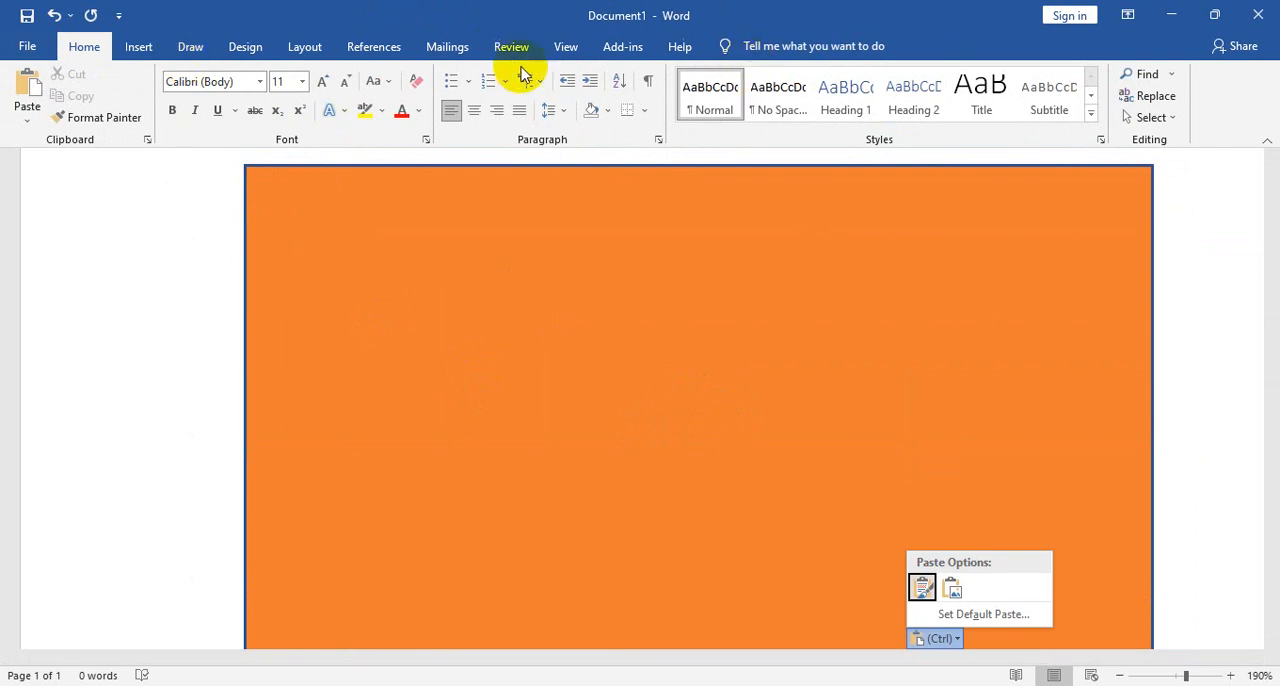
- Start a picture fill for the orange rectangle, browse the online picture categories as a source and return to the source choice
click(768, 308)
click(777, 246)
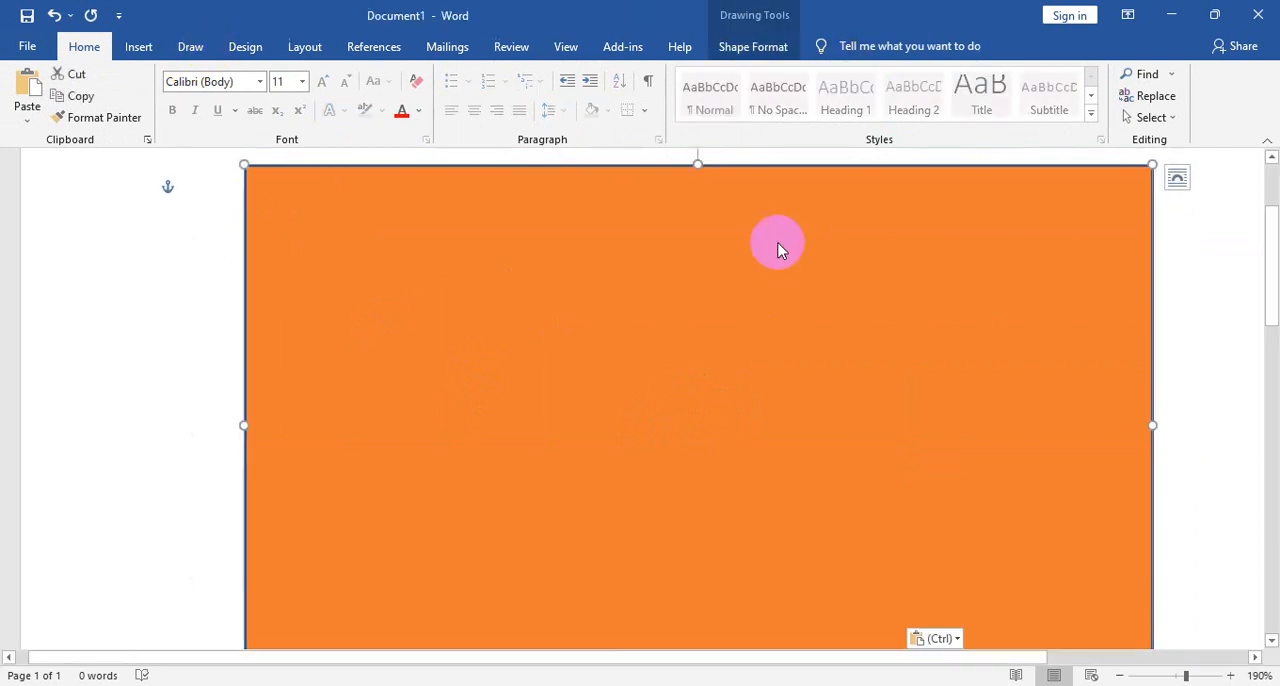
click(758, 47)
click(441, 74)
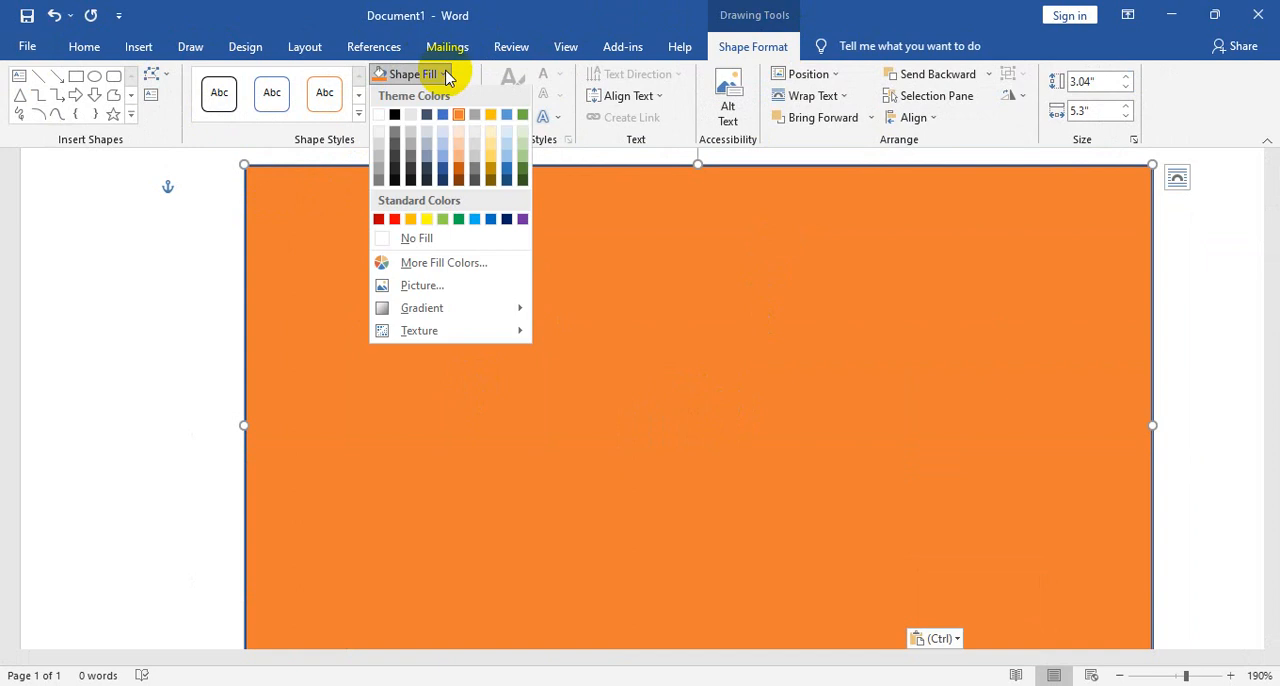
click(473, 290)
click(520, 397)
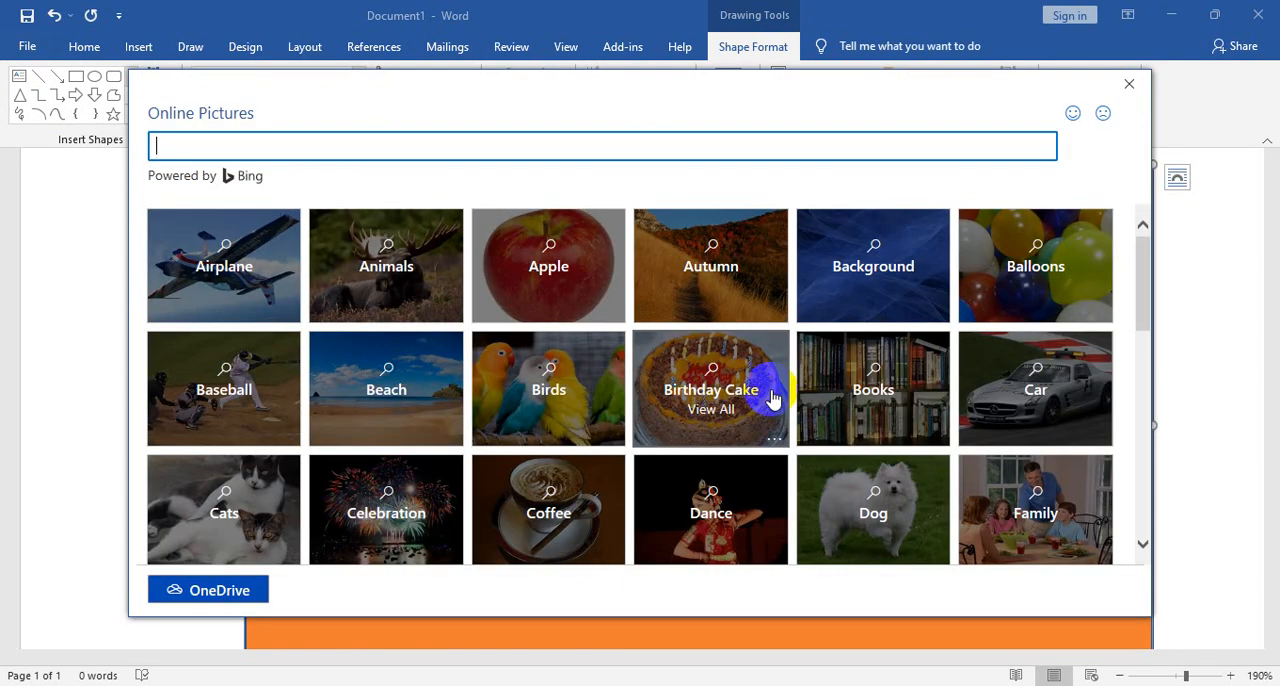
scroll(991, 395, down, 3)
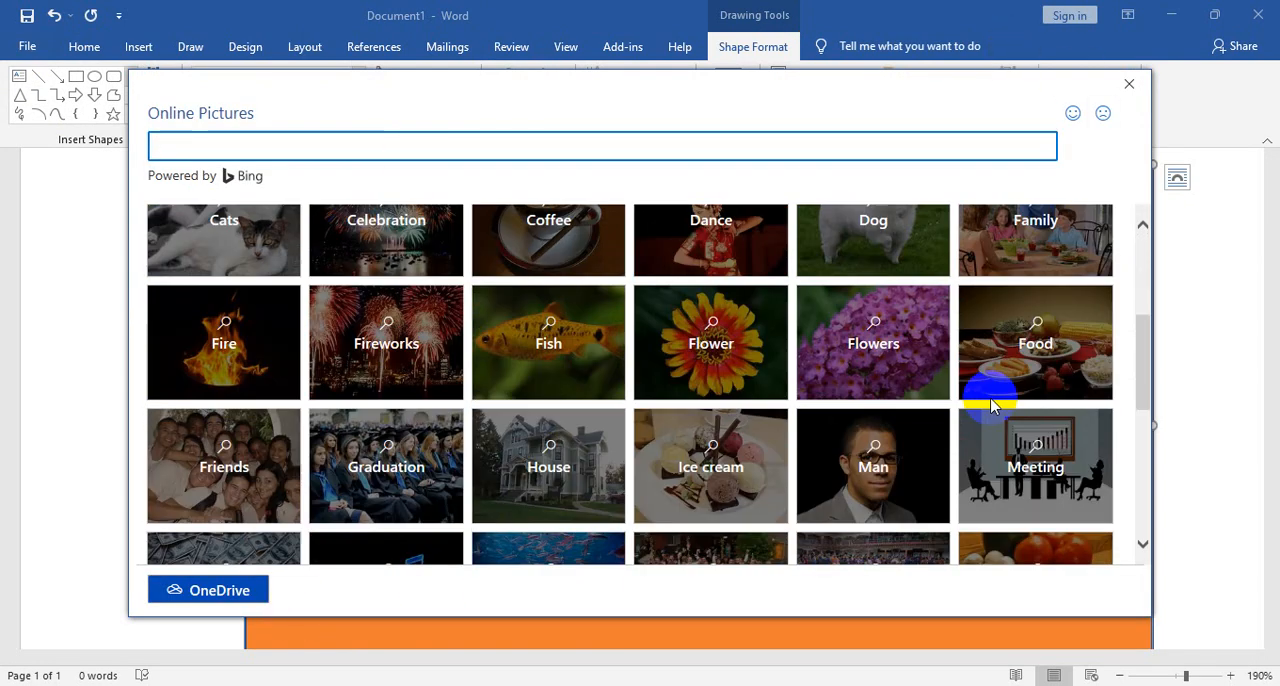
click(1124, 92)
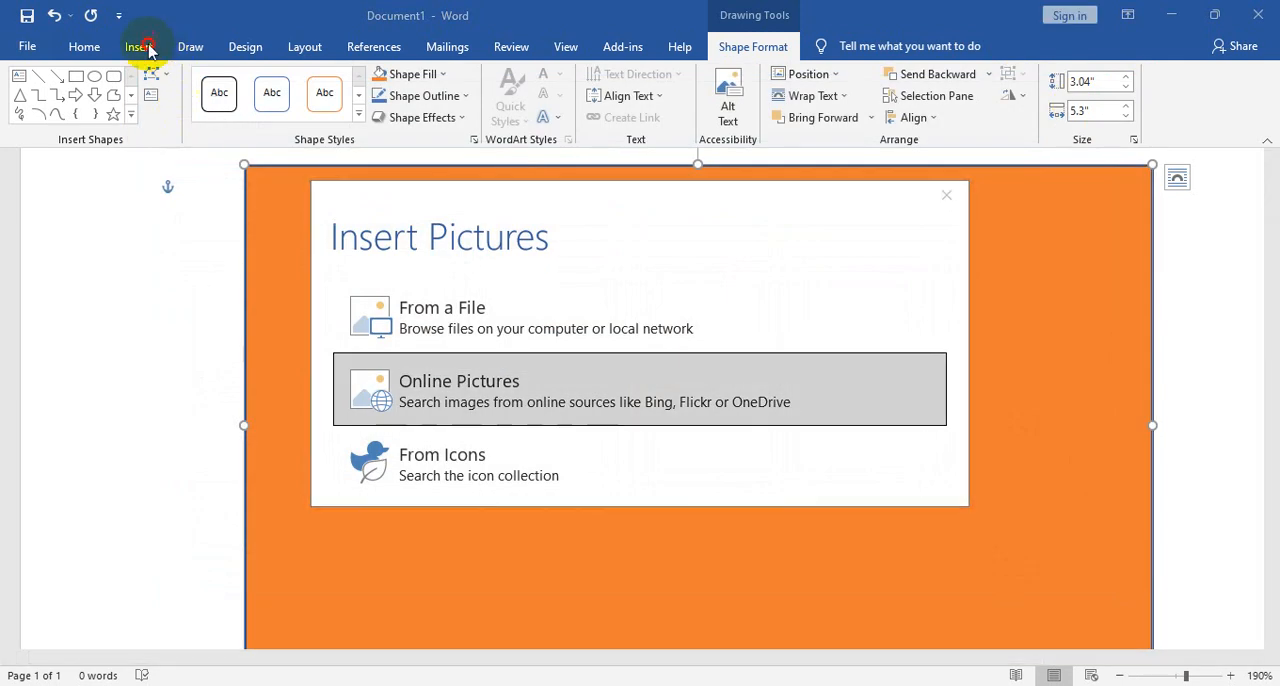
double_click(149, 48)
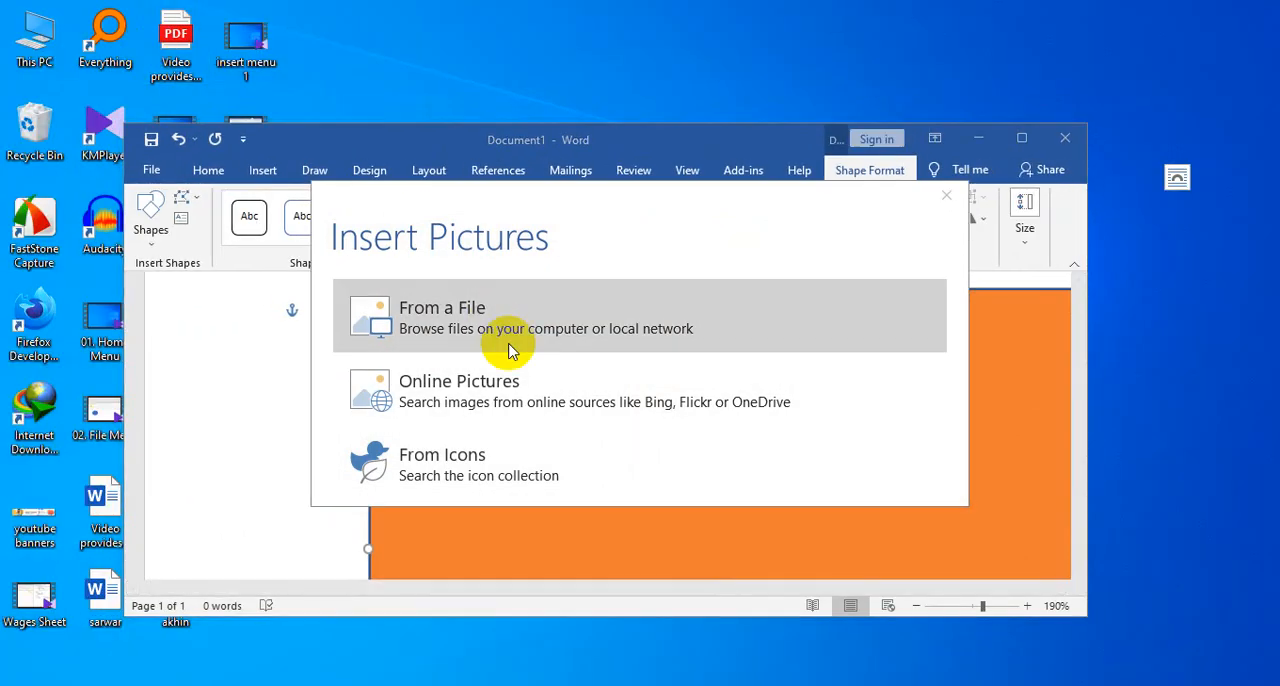
- Fill the rectangle with the yellow-background bird picture file from the Downloads folder and maximize the document window
click(512, 345)
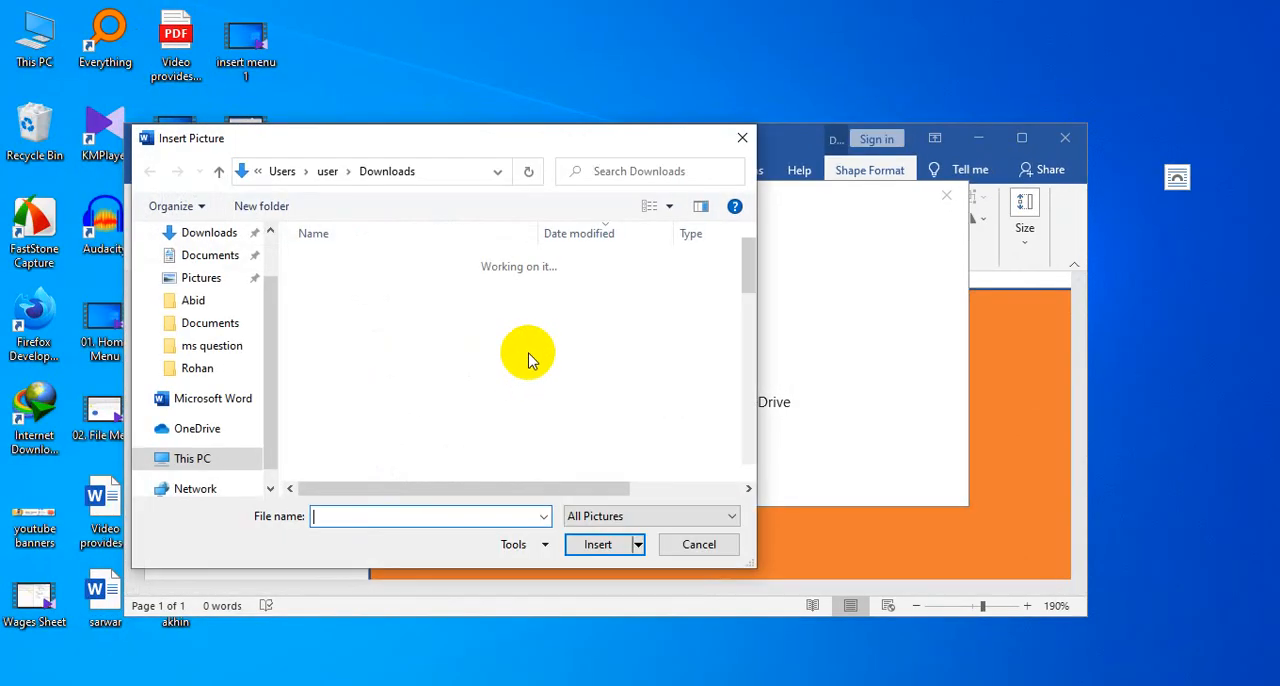
click(209, 236)
scroll(585, 400, down, 10)
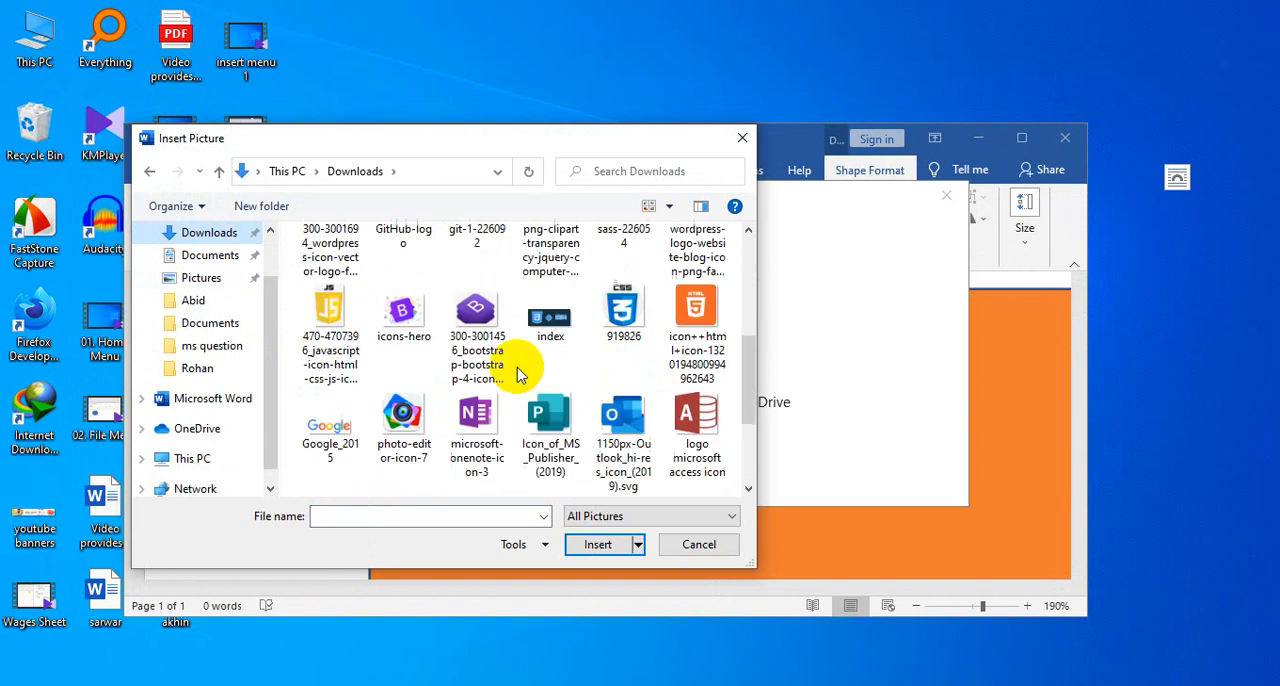
click(329, 345)
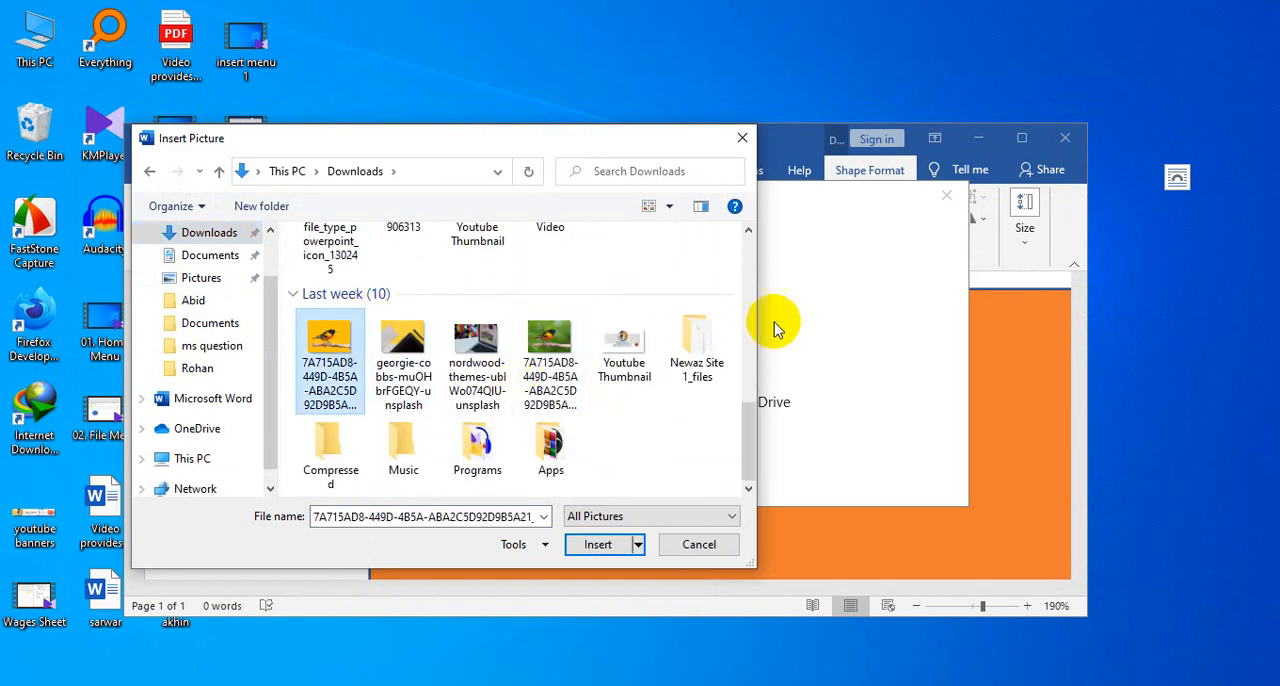
click(597, 545)
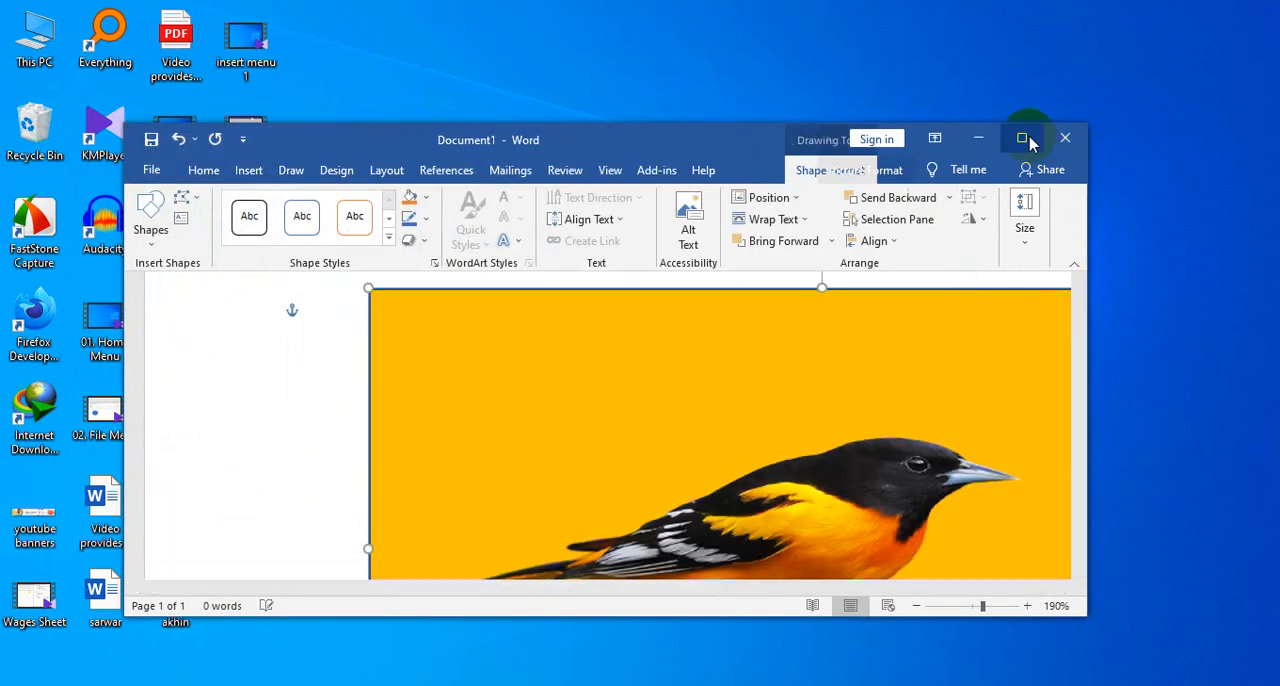
click(1021, 138)
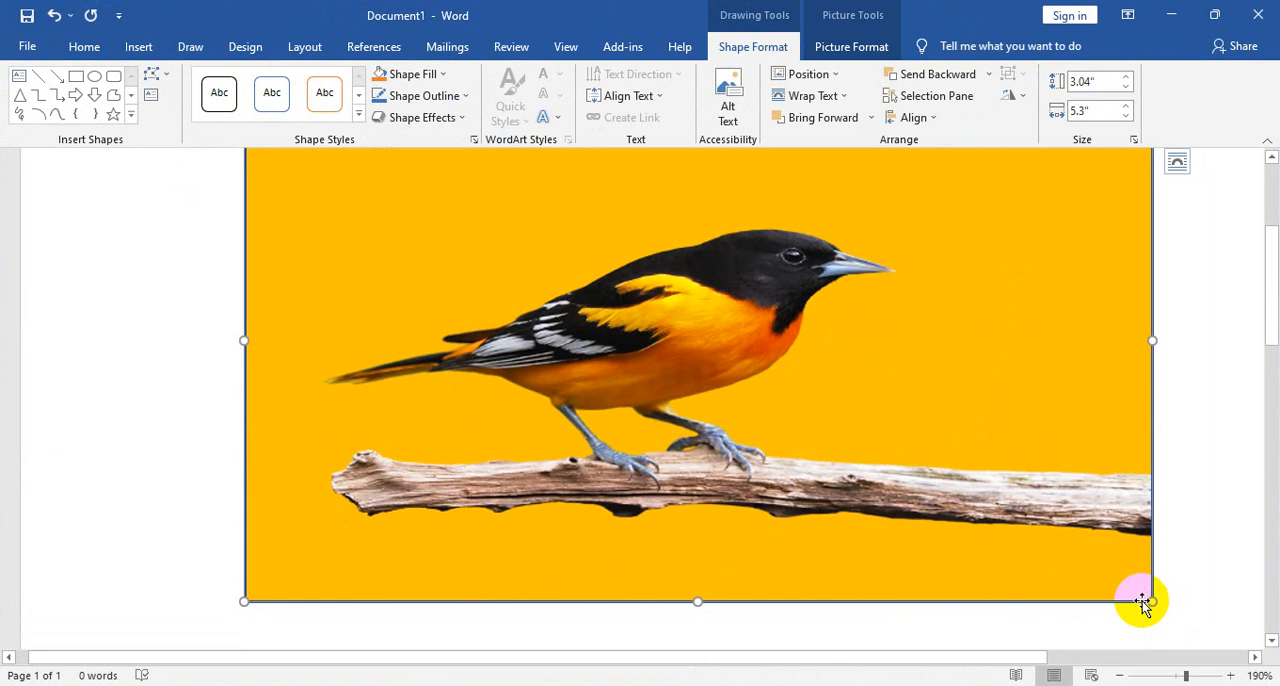
- Remove the yellow background of the bird picture inside the rectangle, keeping the automatically detected areas
click(855, 47)
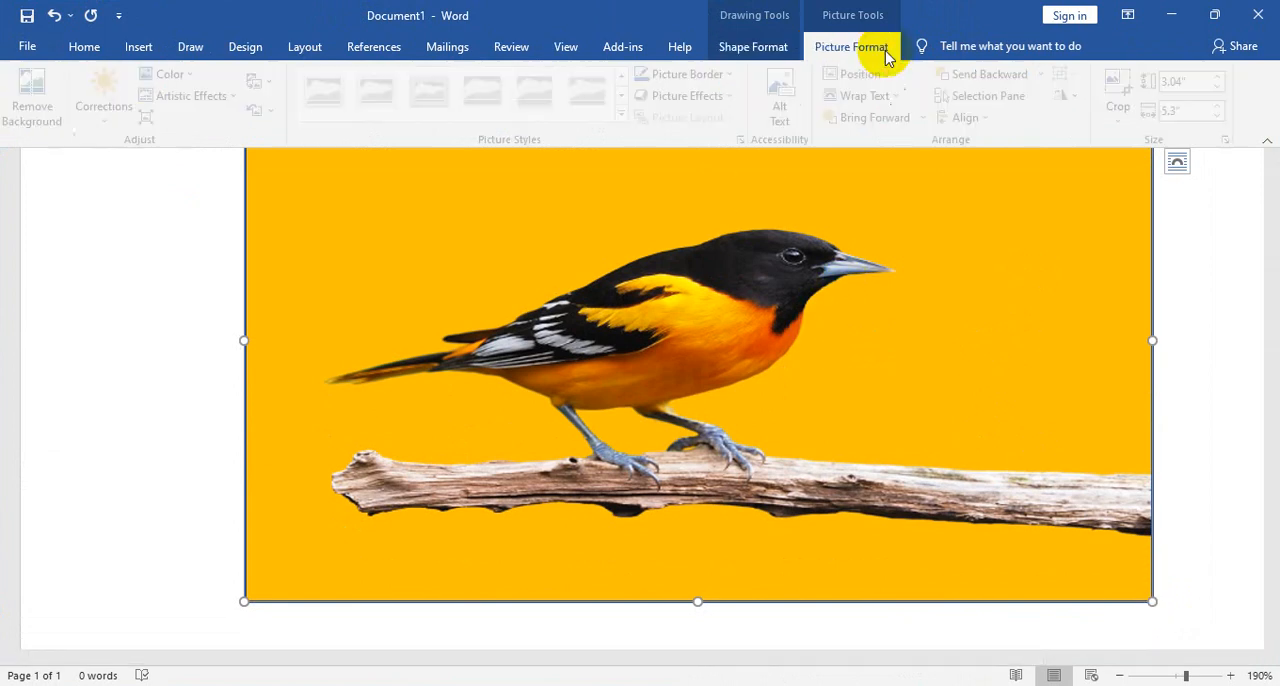
click(55, 107)
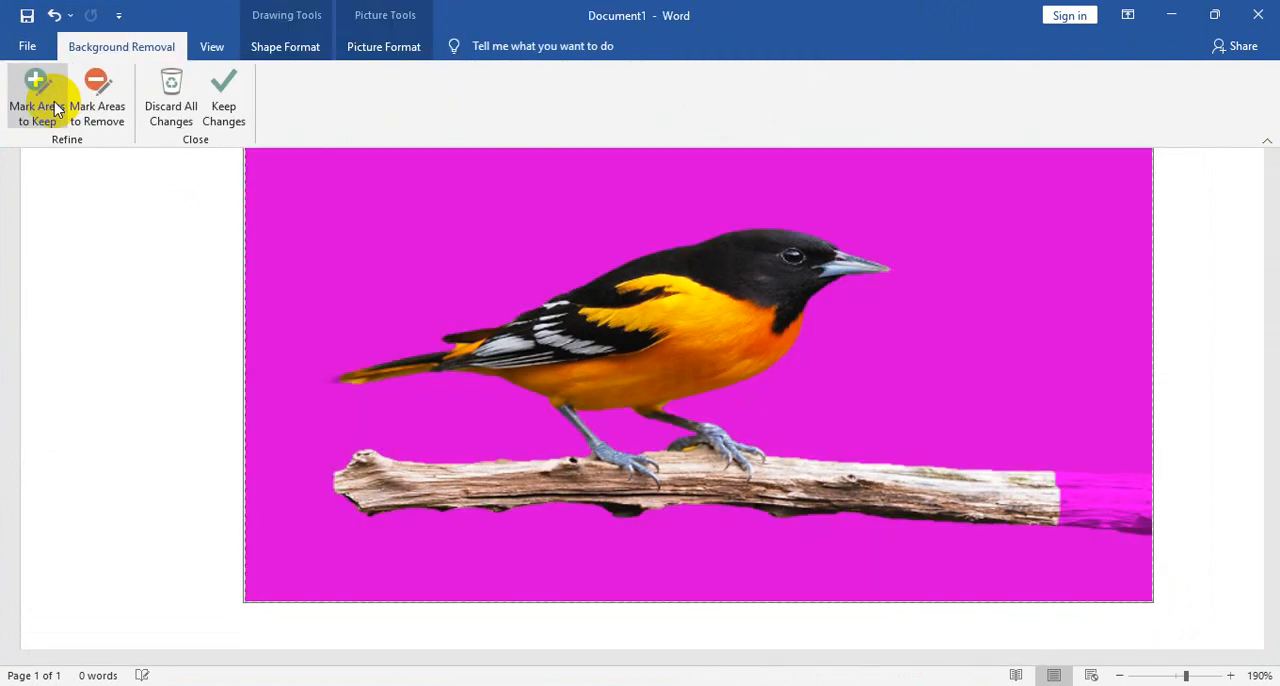
click(223, 100)
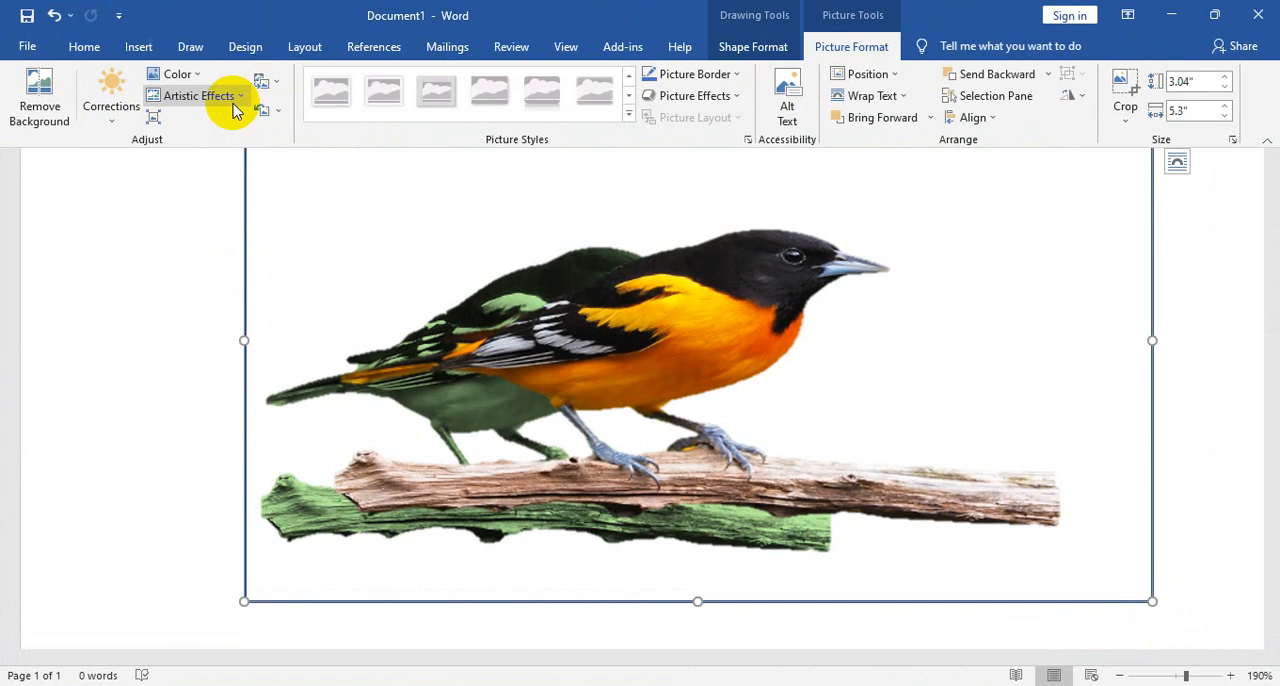
- Move the bird-filled rectangle off the green bird picture, delete the green bird and move the rectangle back into its place
drag(648, 303, 480, 360)
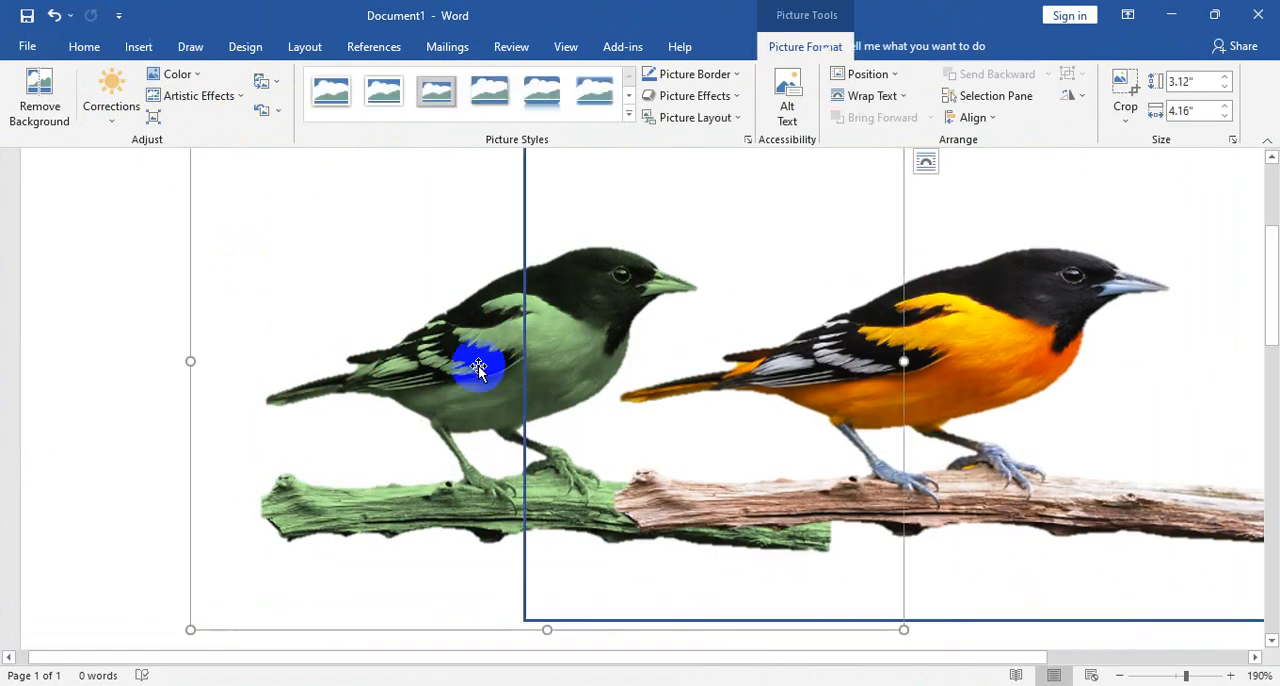
click(480, 360)
drag(971, 491, 645, 484)
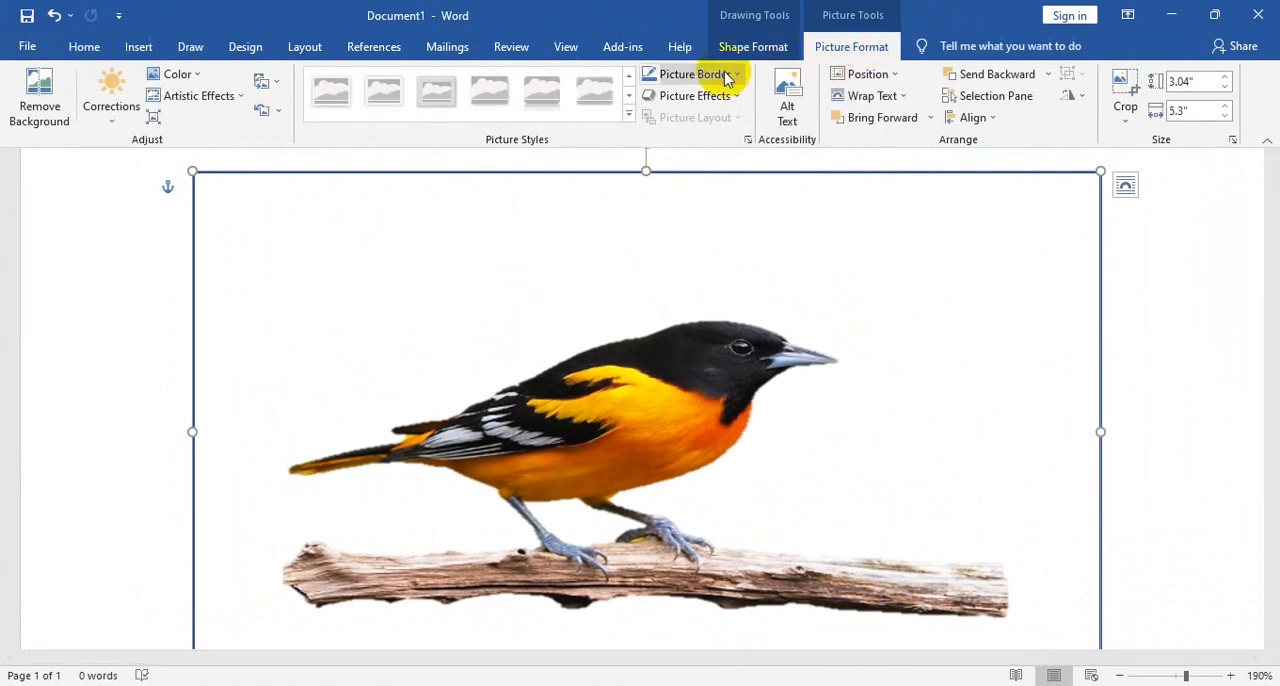
- Try to add an orange fill behind the cut-out bird in the rectangle and shift the shape slightly
click(180, 75)
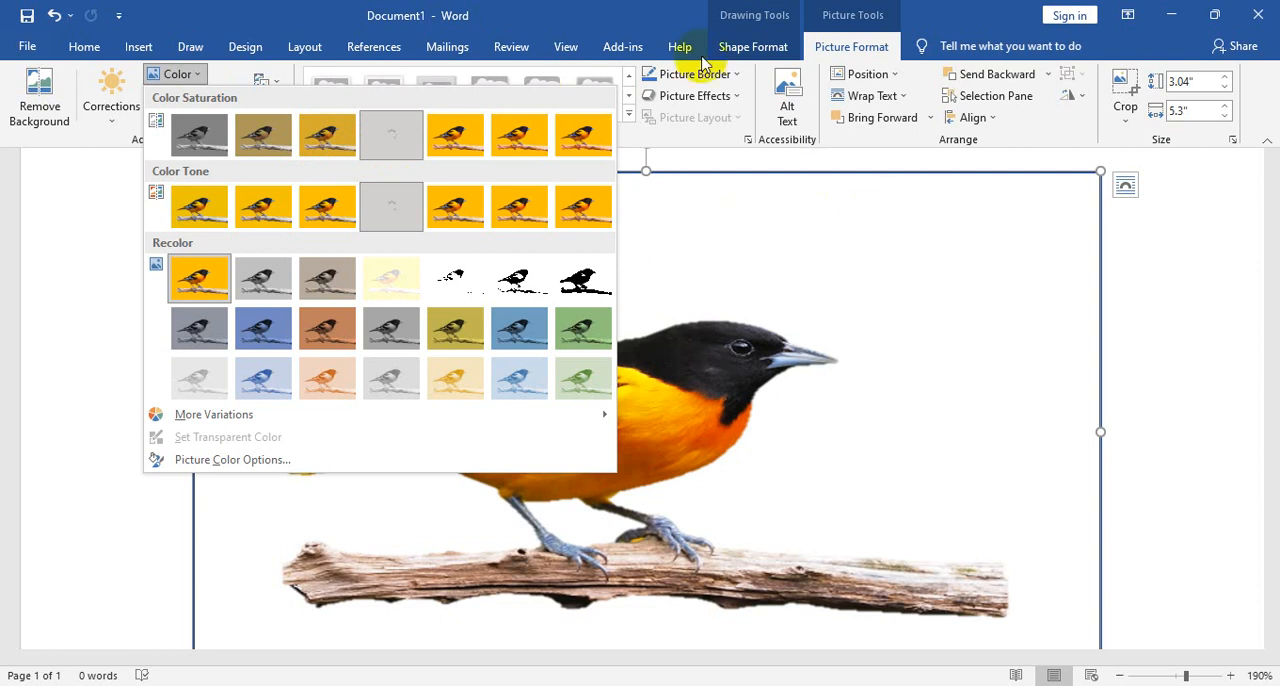
click(752, 47)
click(752, 47)
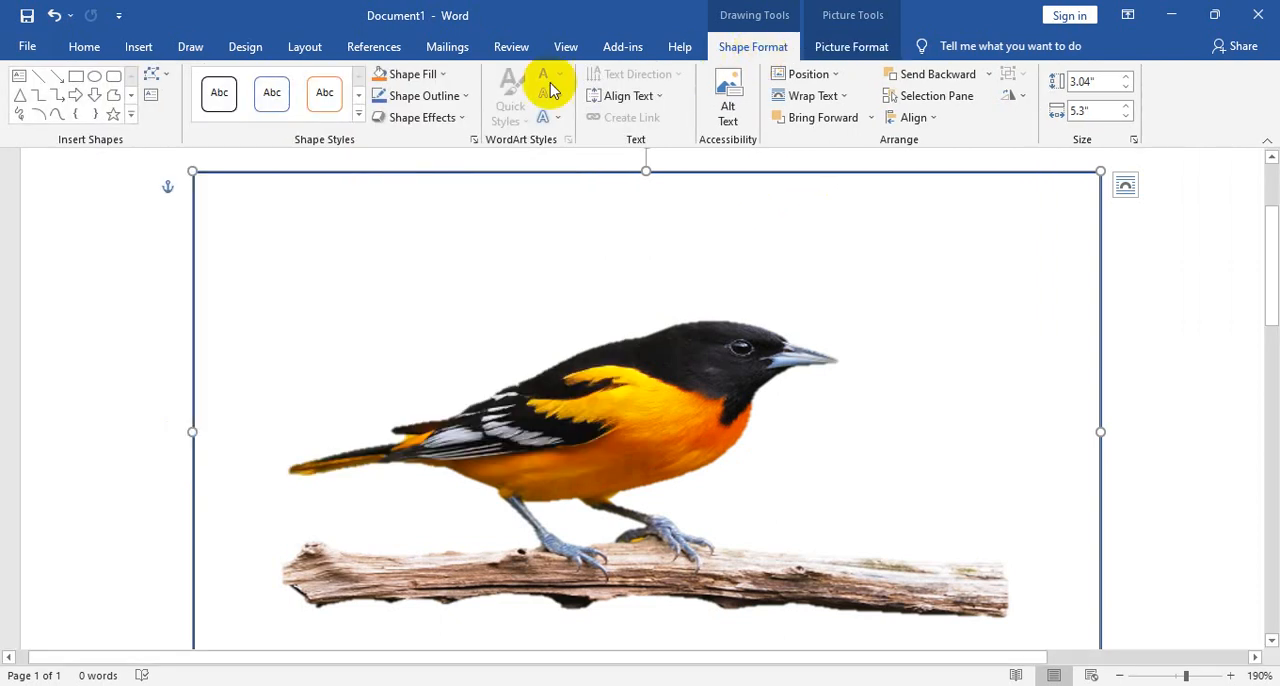
click(408, 75)
click(386, 80)
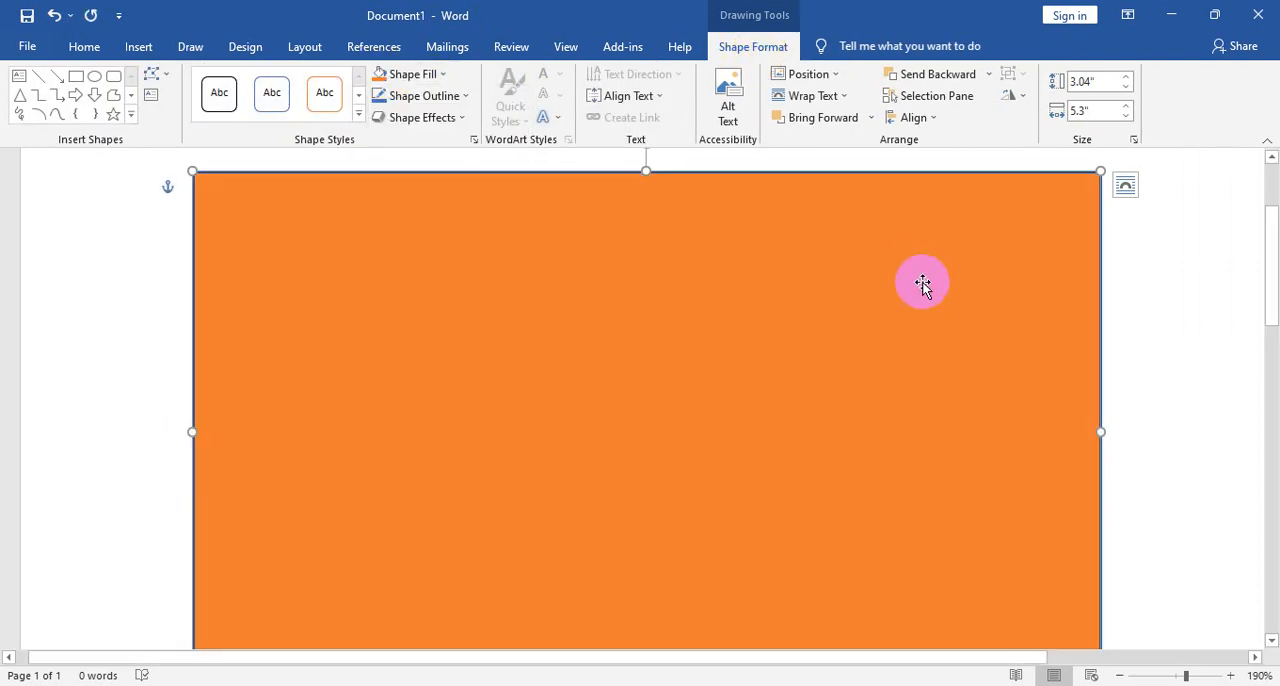
drag(922, 284, 976, 262)
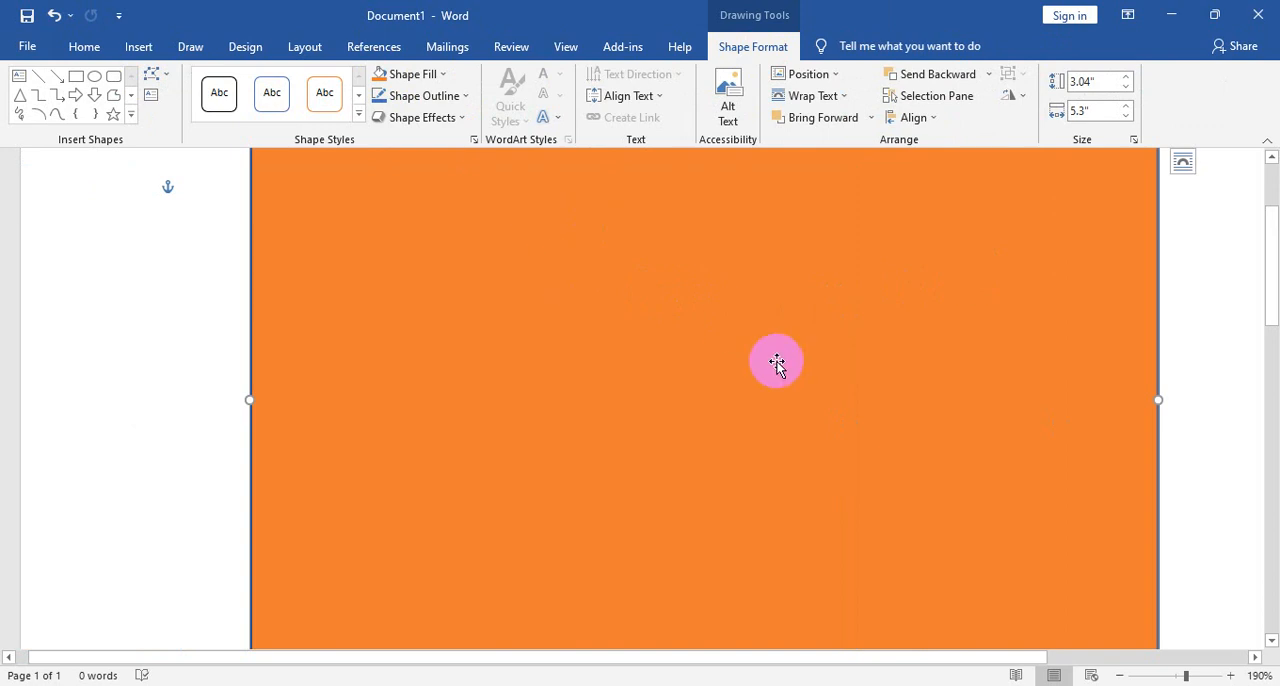
- Undo the orange fill and the latest moves, and delete the rectangle containing the cut-out bird
key(ctrl+z)
key(ctrl+z)
key(ctrl+z)
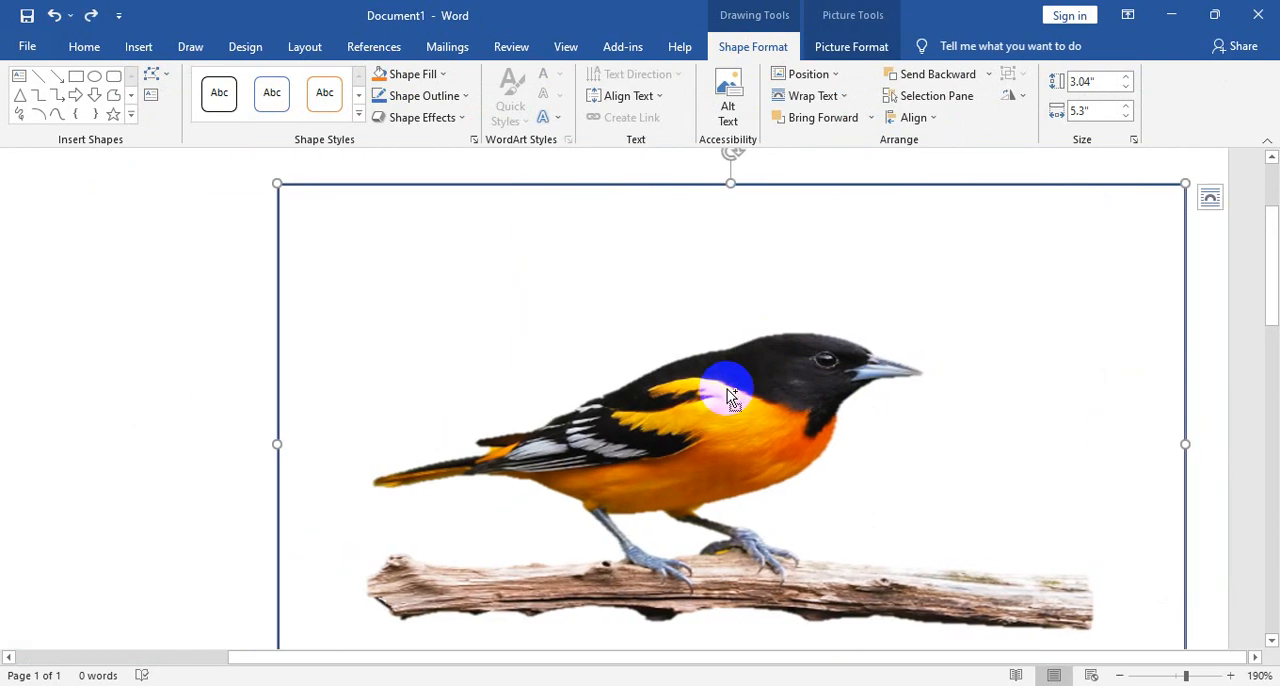
key(Delete)
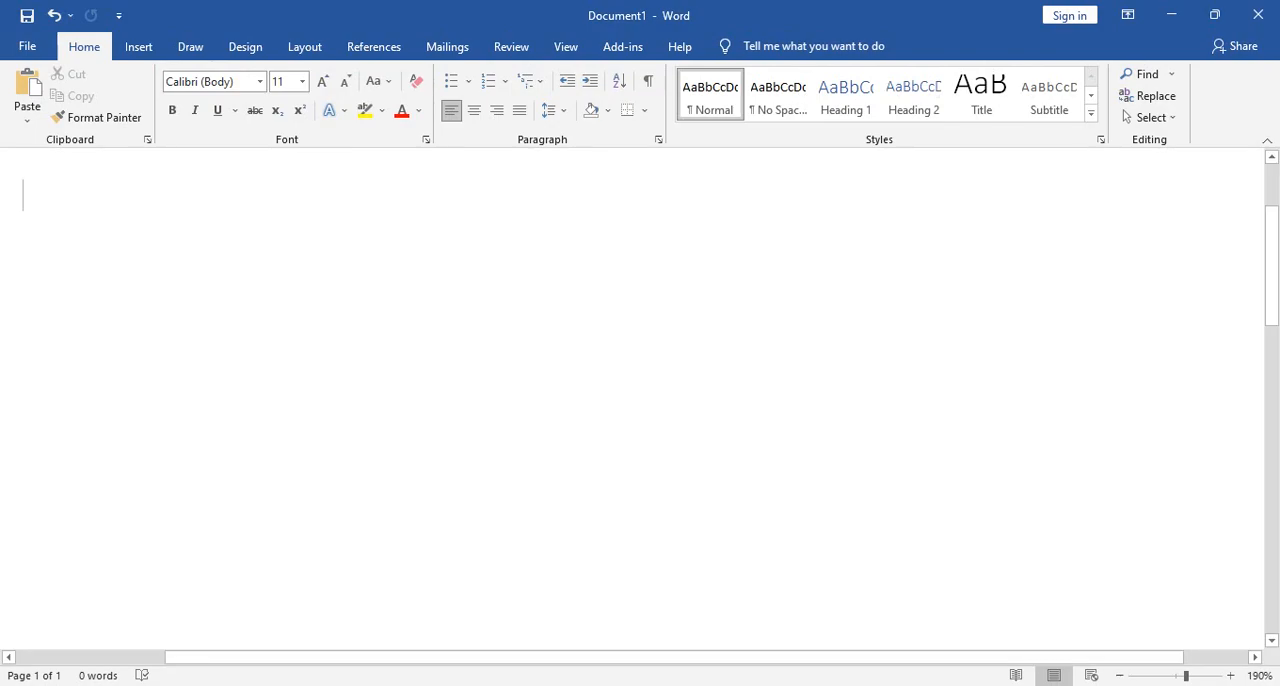
- Search the online pictures for "background" and insert the golden sunset picture with lily pads on the water
click(136, 46)
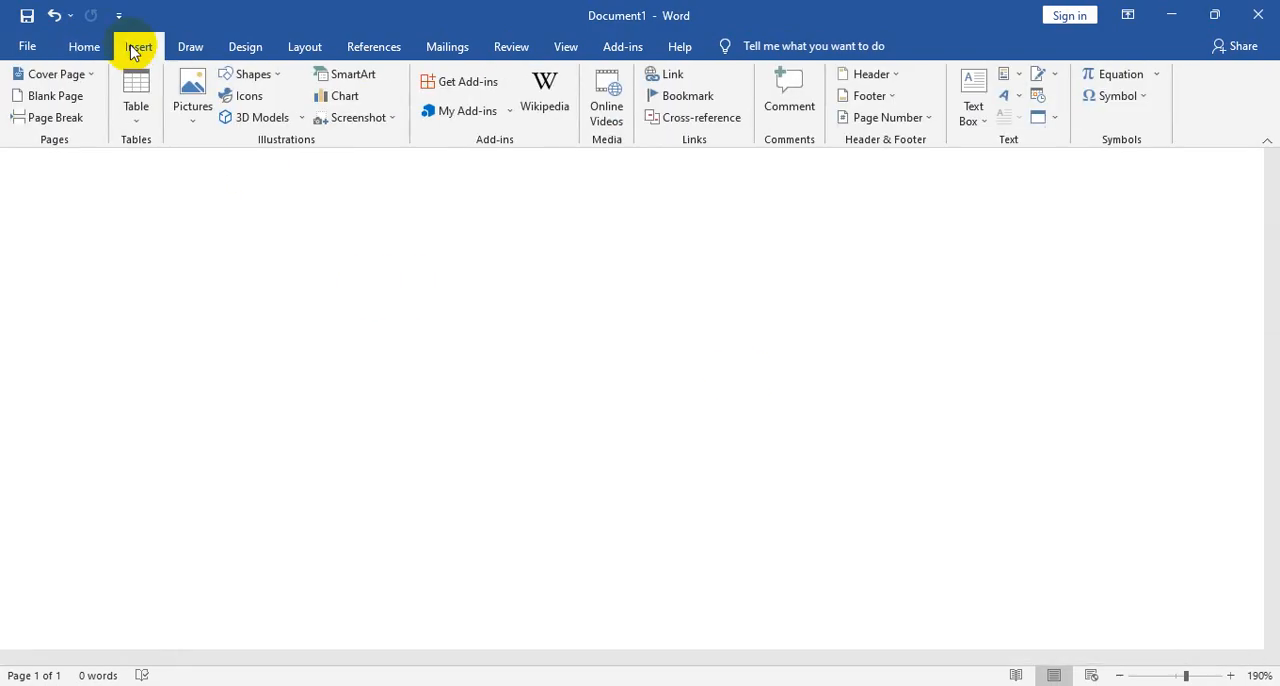
click(192, 110)
click(245, 189)
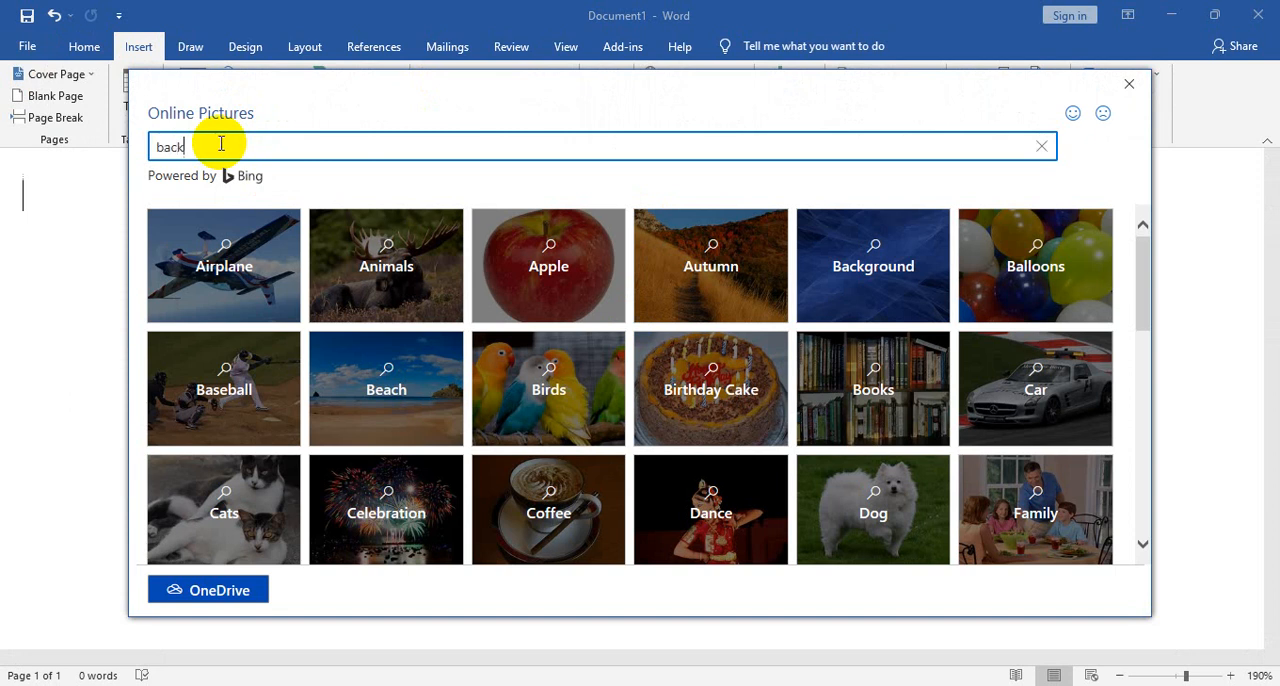
text(background)
key(Return)
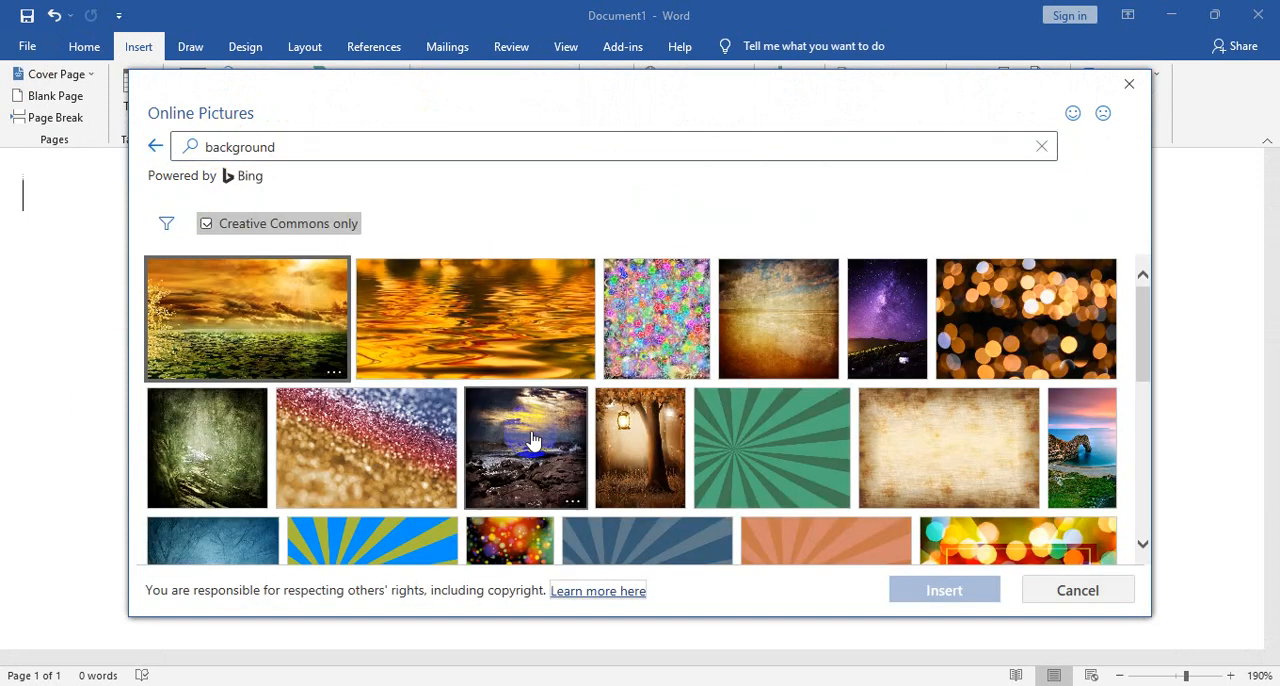
click(260, 346)
click(944, 596)
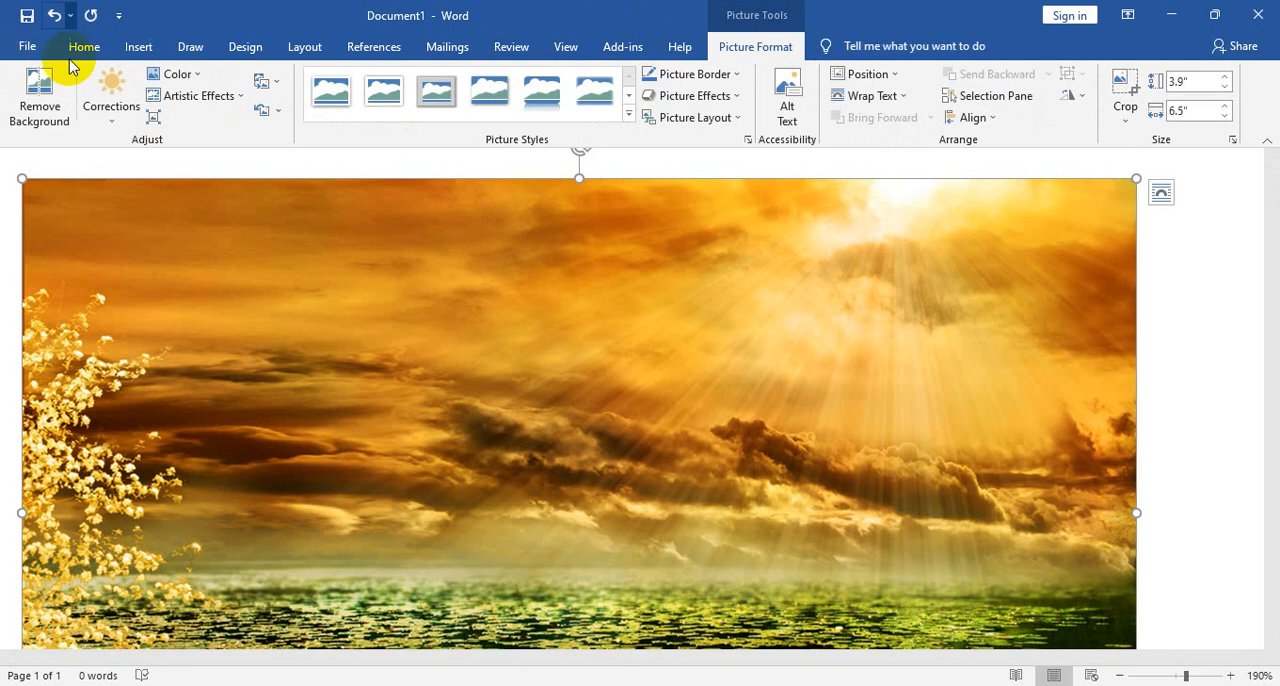
- Insert the yellow-background bird picture from the Downloads folder while the sunset picture is still selected
click(136, 48)
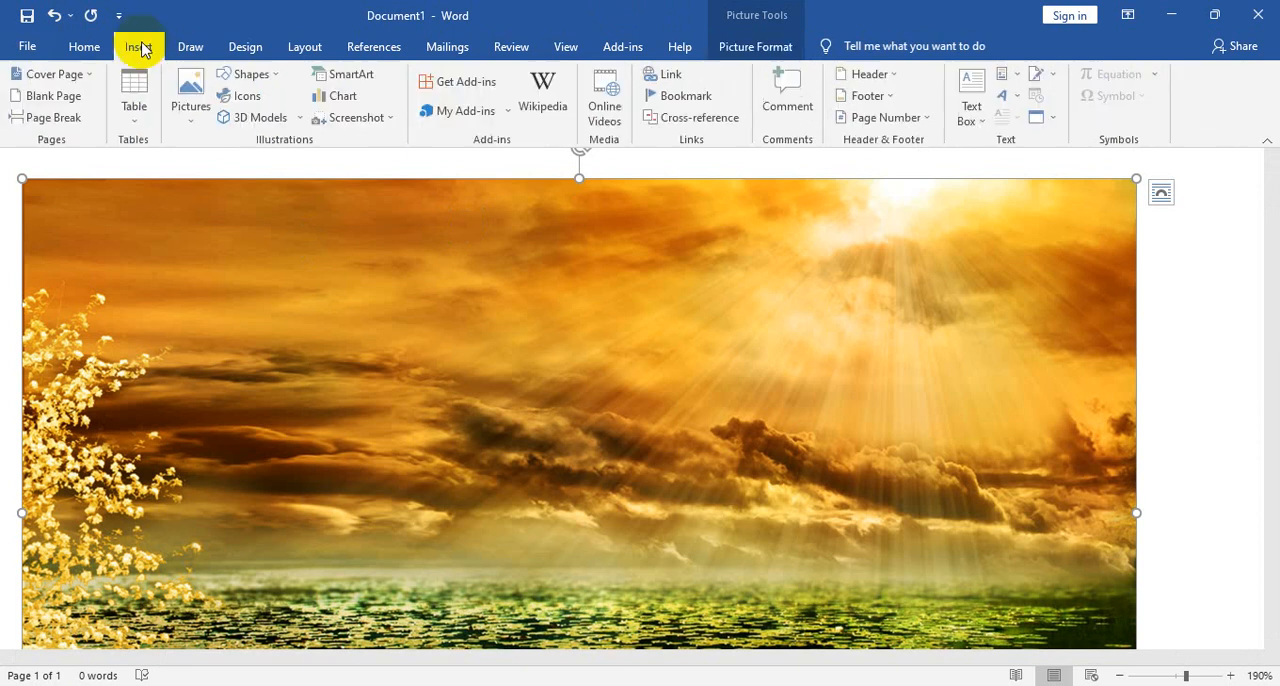
click(188, 95)
click(243, 166)
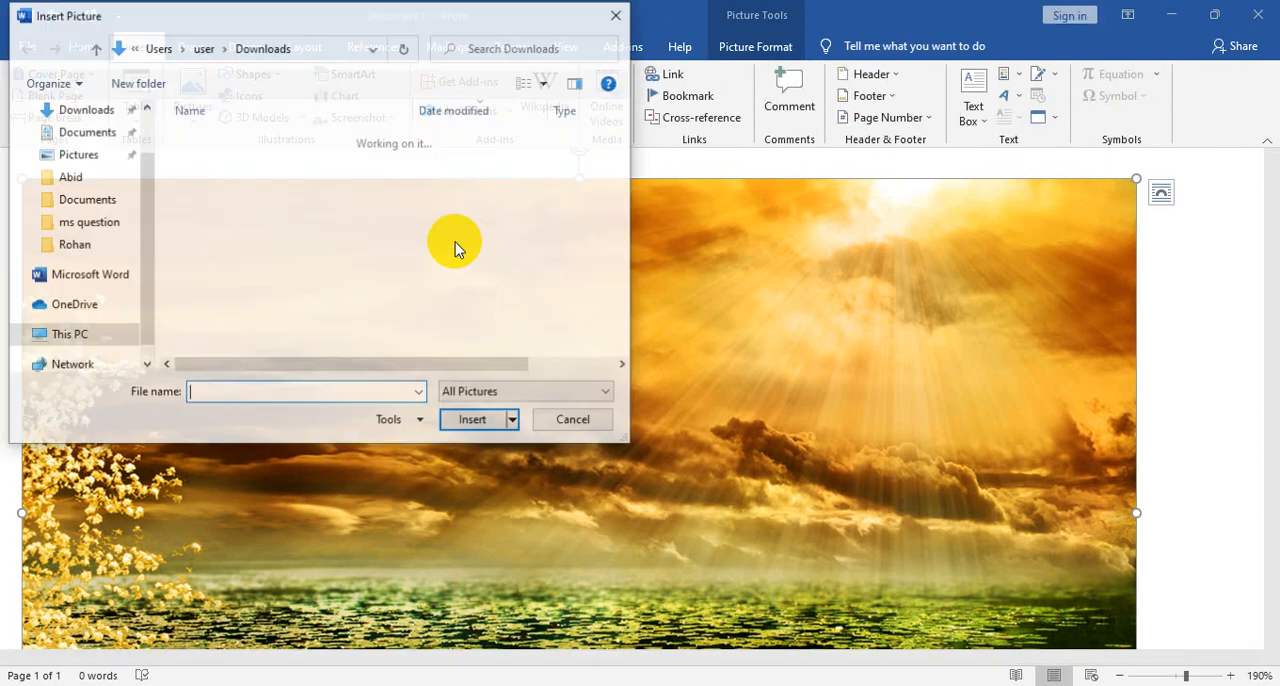
click(86, 110)
scroll(275, 240, down, 2)
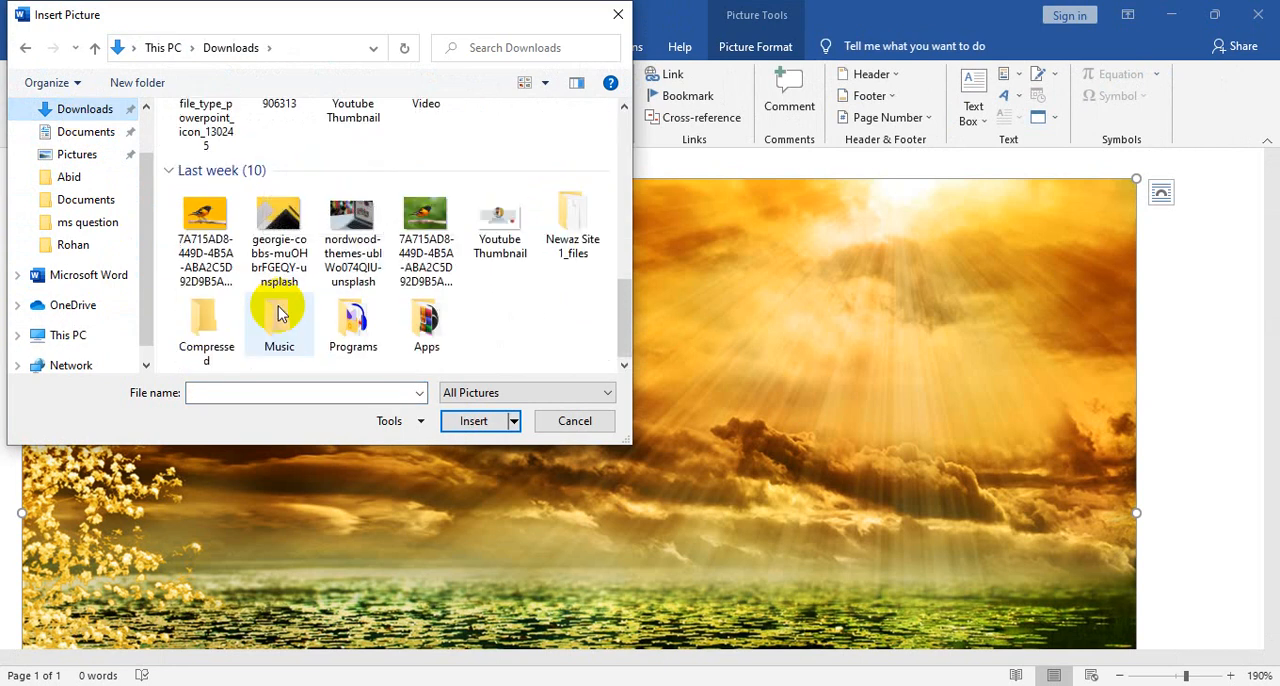
click(199, 205)
click(482, 420)
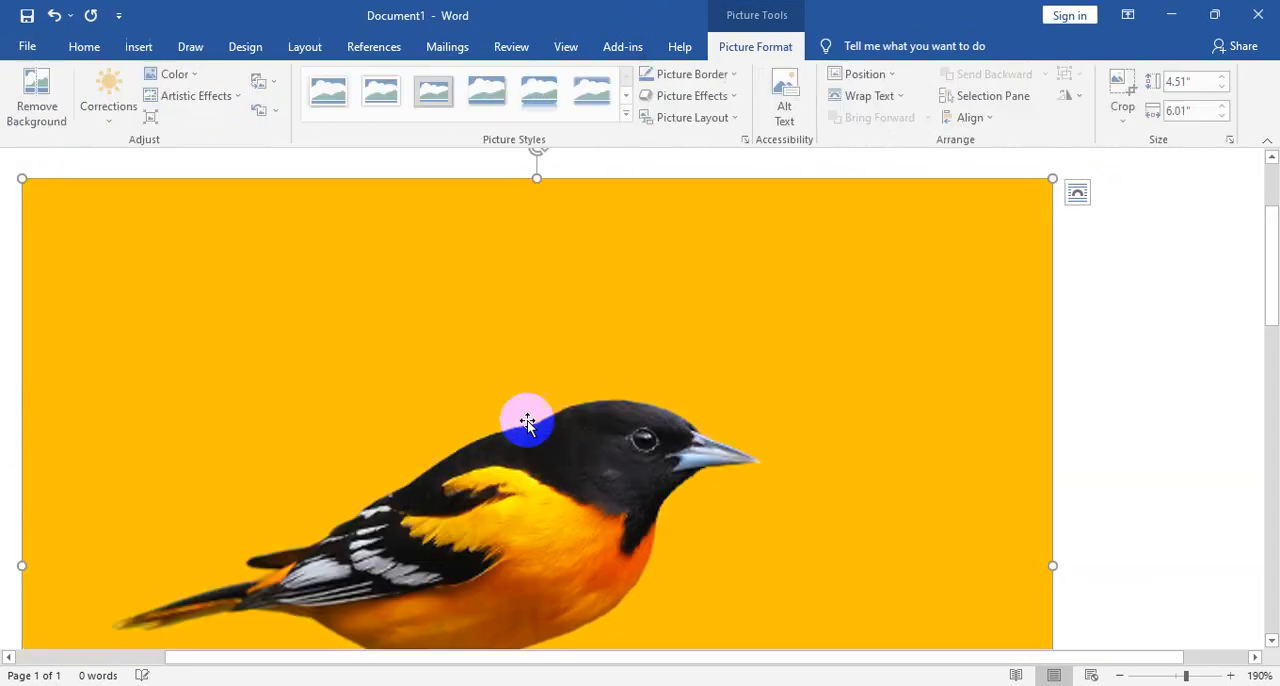
- Shrink the yellow bird picture to about 2.82 by 3.76 inches and reposition it on the page with Behind Text wrapping
scroll(1071, 600, down, 5)
drag(1051, 526, 667, 238)
scroll(694, 303, up, 5)
drag(303, 446, 609, 420)
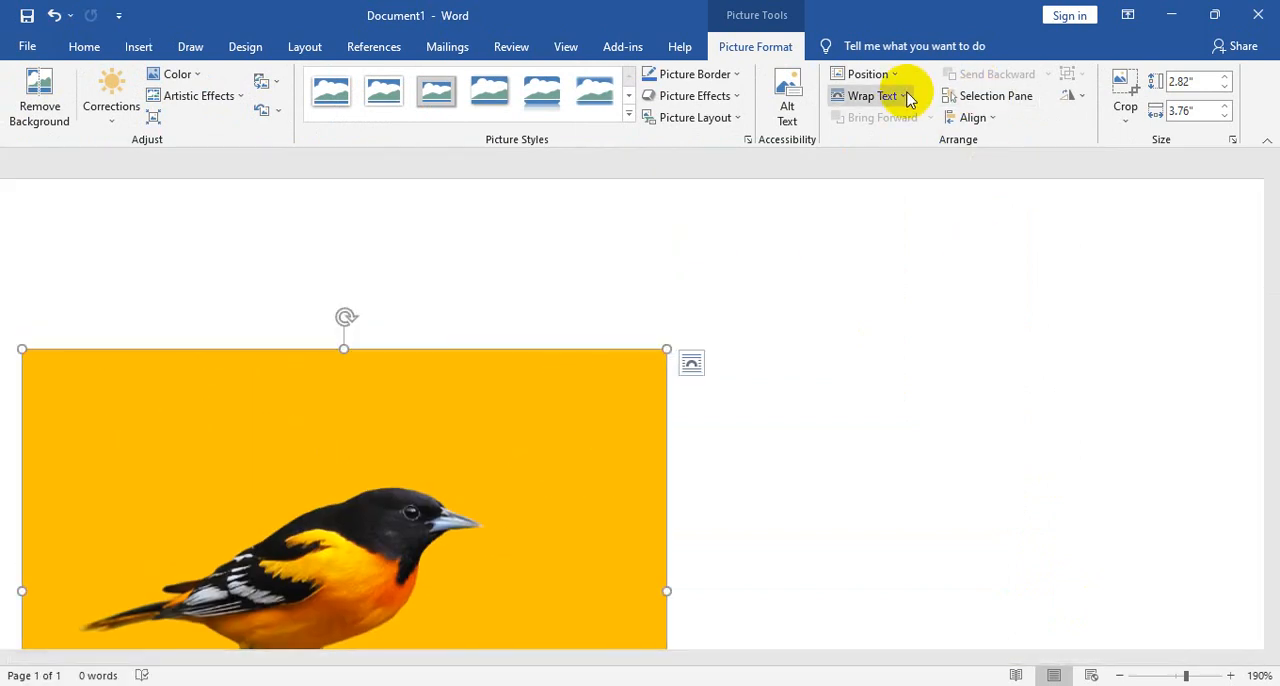
click(905, 96)
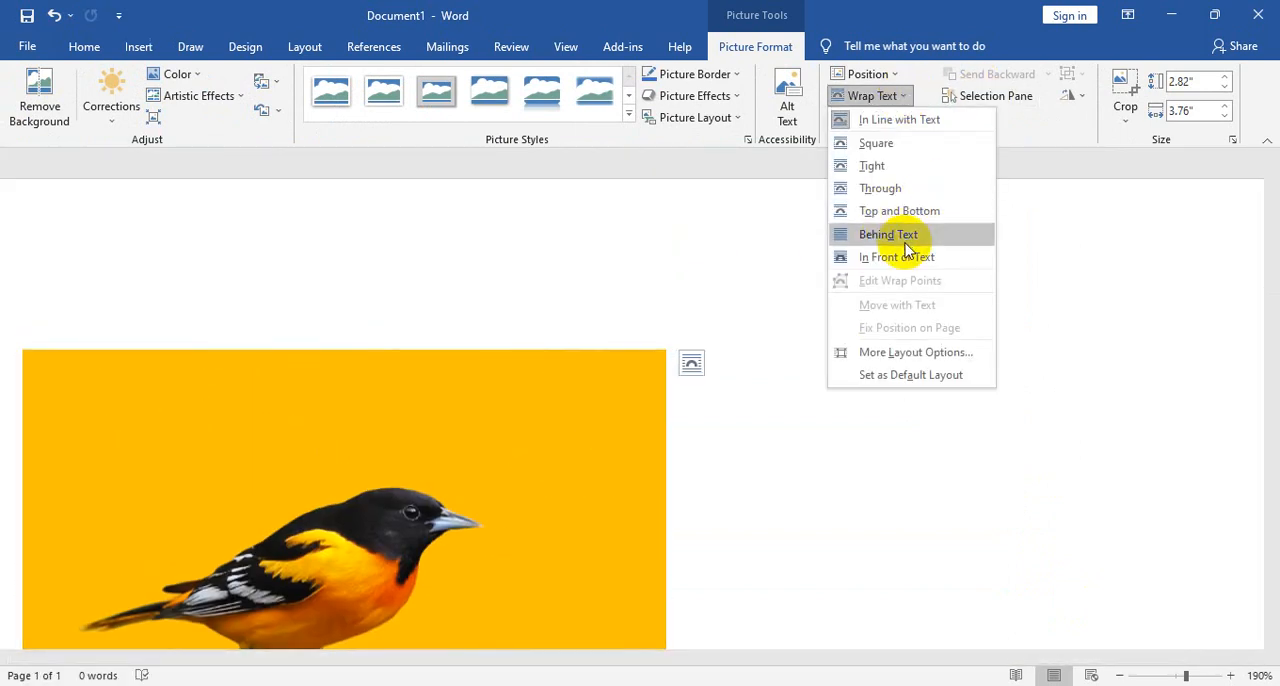
click(888, 234)
drag(432, 566, 843, 481)
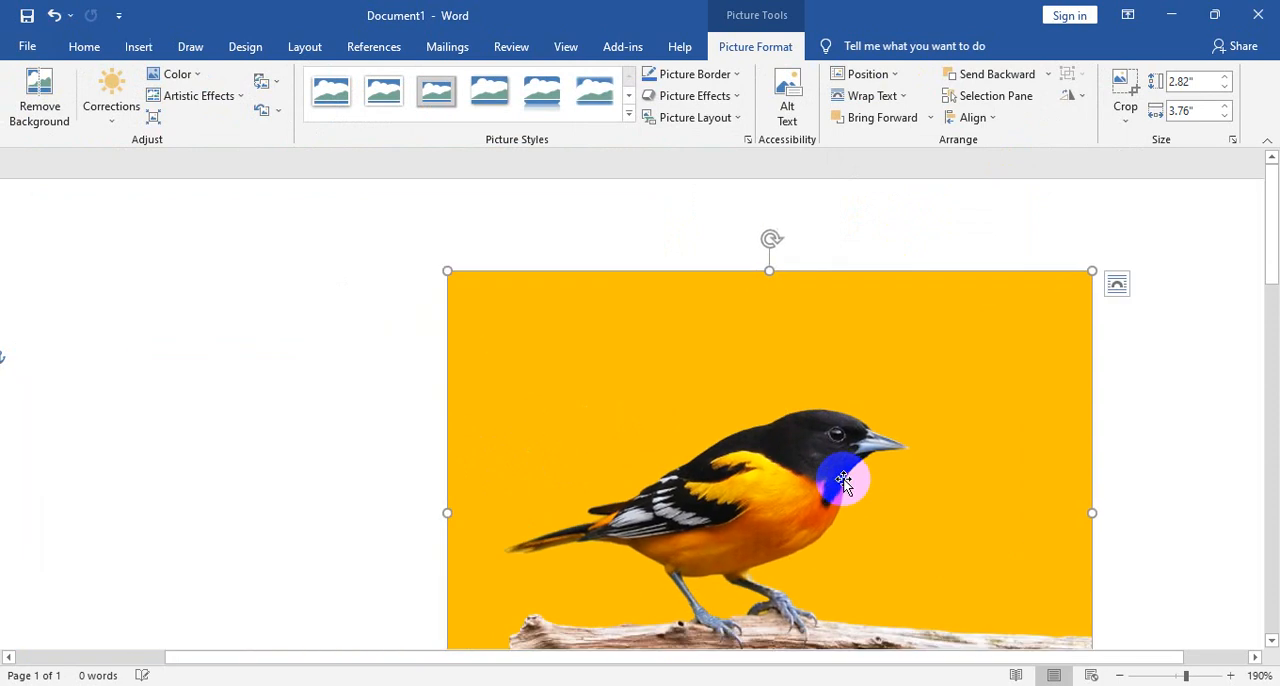
scroll(843, 481, down, 11)
scroll(820, 449, down, 3)
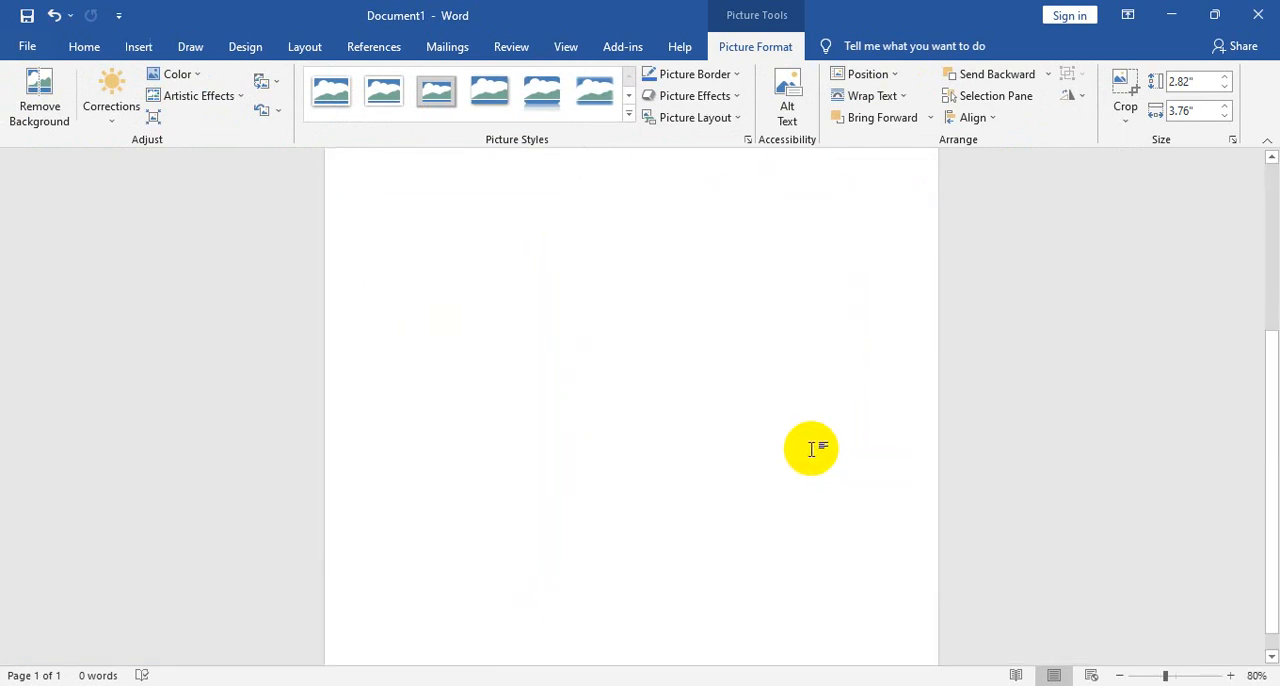
scroll(812, 449, up, 4)
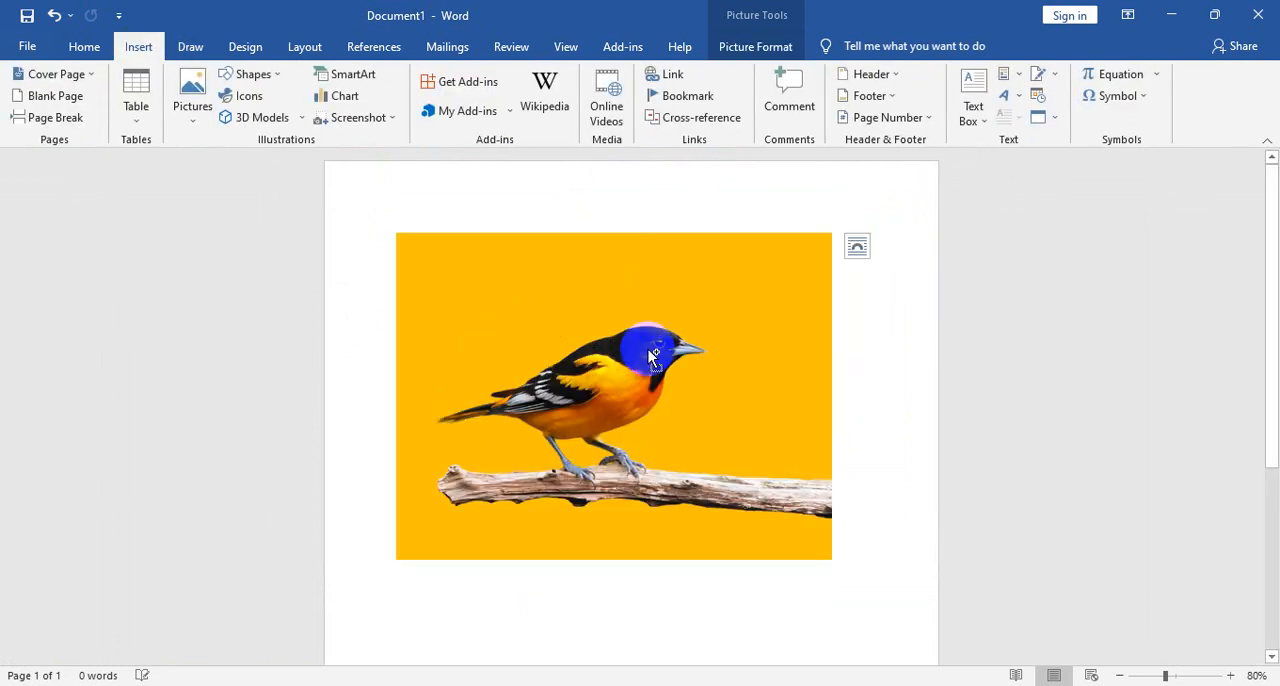
- Undo the bird picture's edits and insertion to bring back the sunset picture
key(ctrl+z)
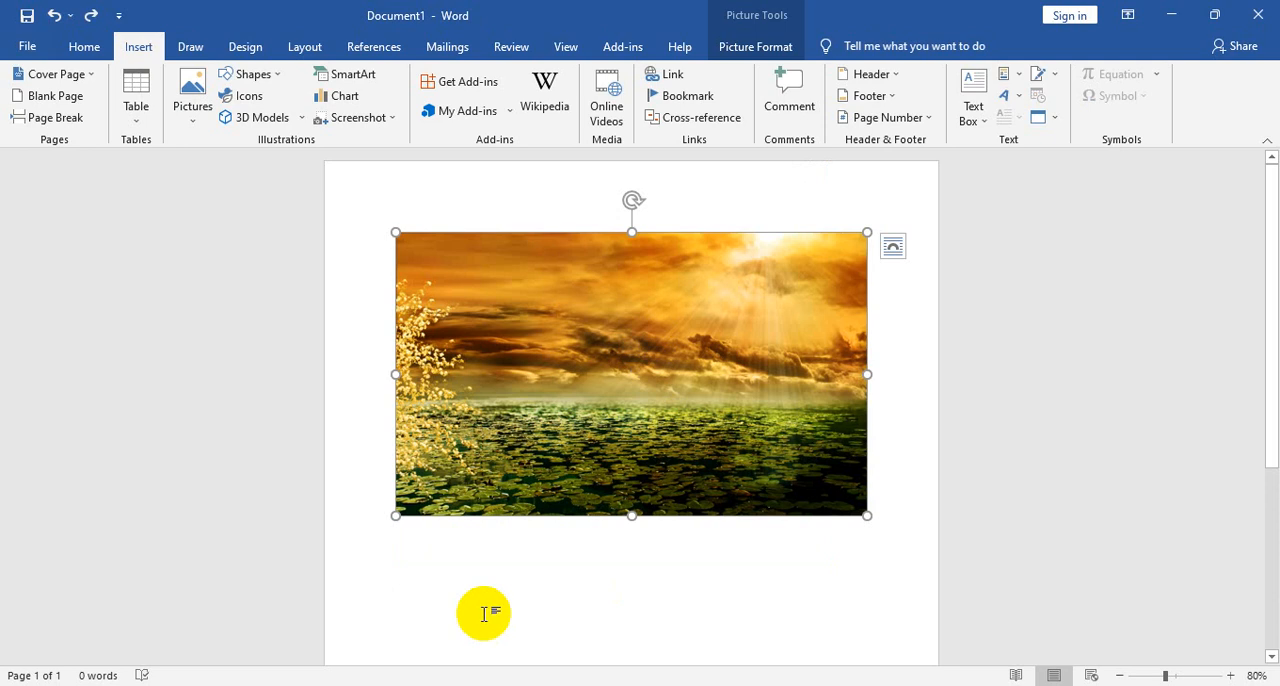
key(ctrl+z)
- Insert the yellow-background bird picture from the Downloads folder on a new line below the sunset picture
double_click(422, 537)
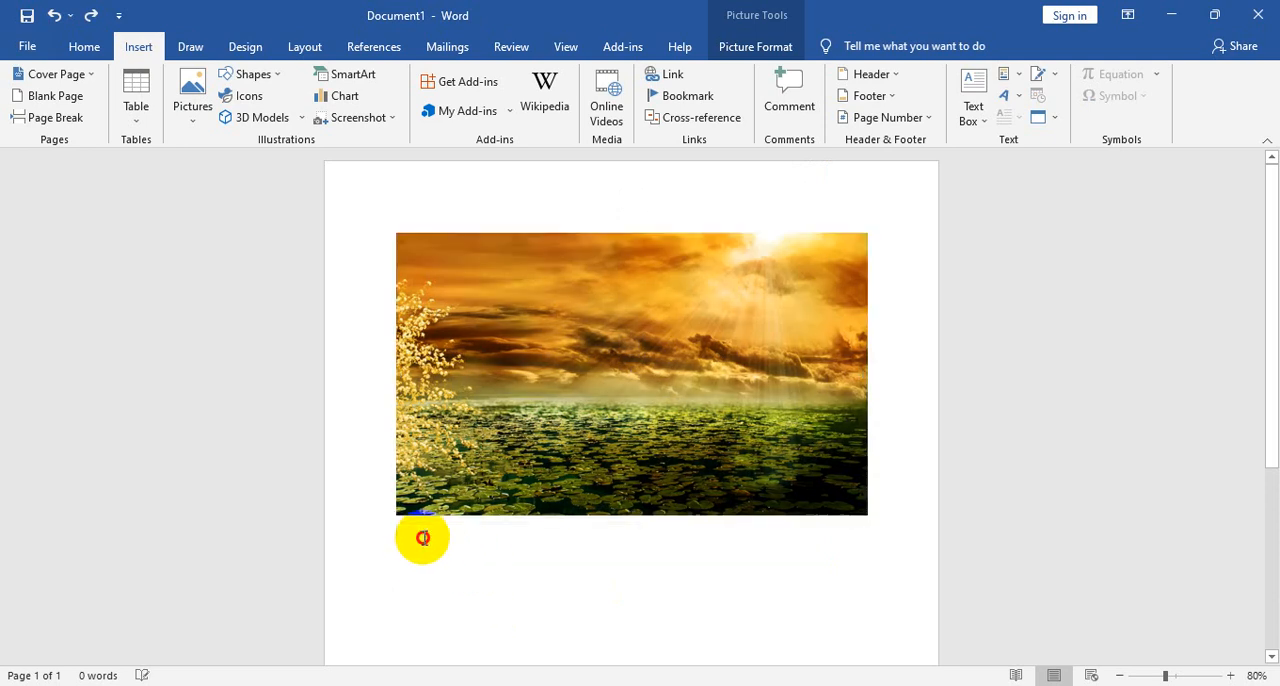
double_click(415, 552)
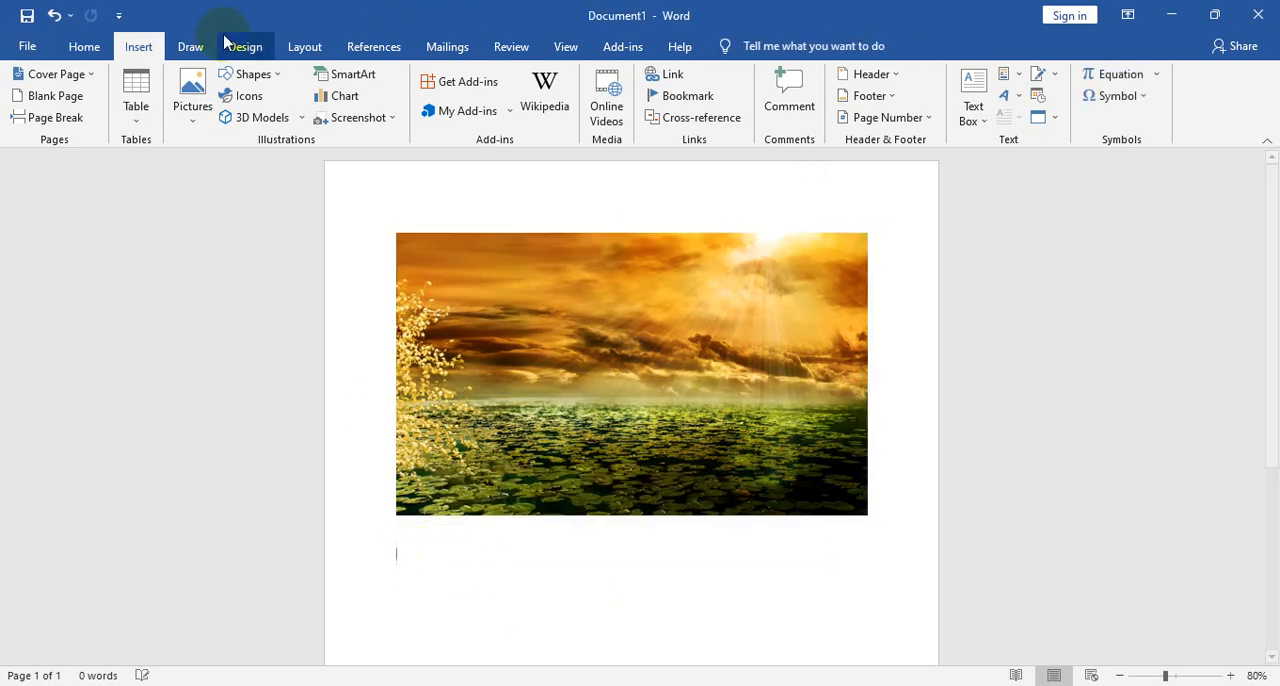
click(205, 100)
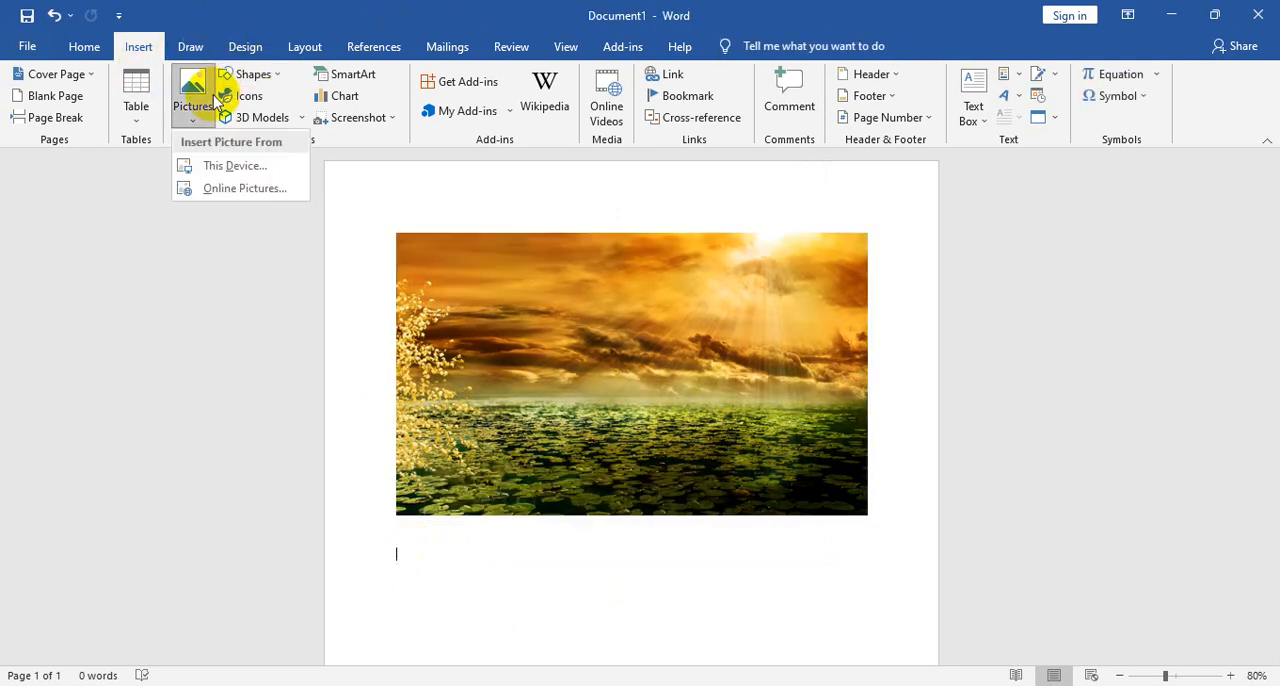
click(232, 166)
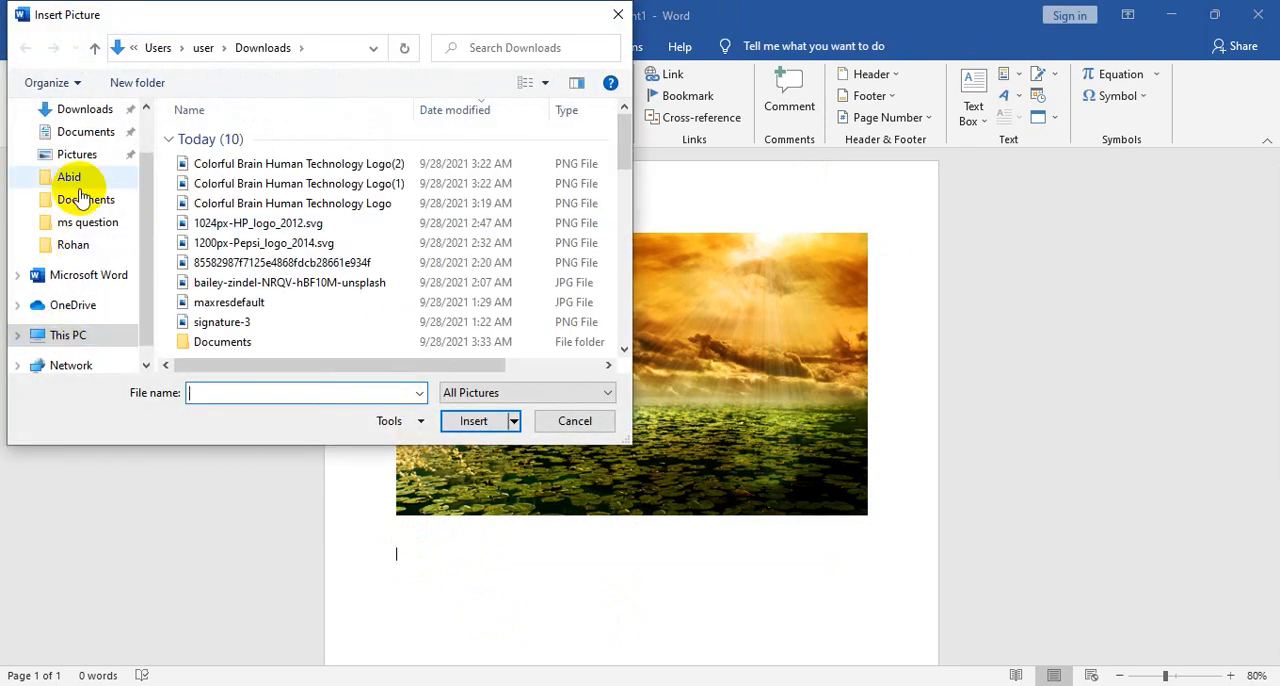
click(82, 108)
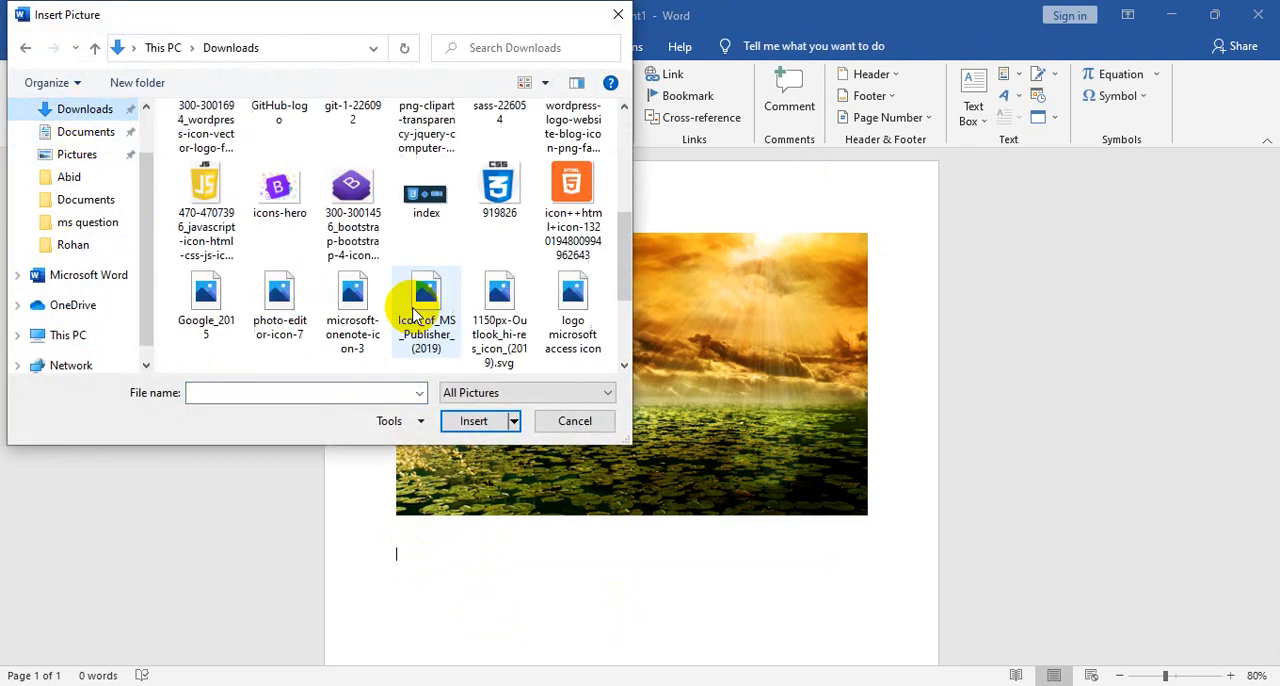
scroll(274, 294, down, 5)
click(200, 232)
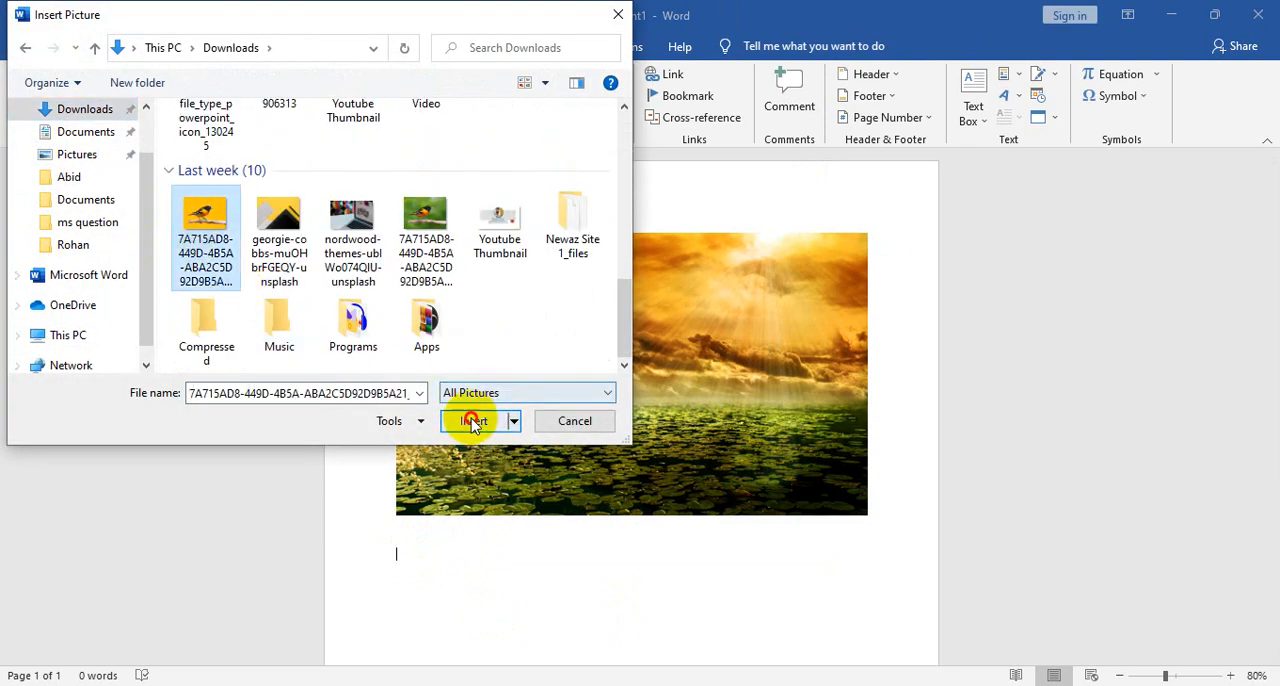
click(473, 420)
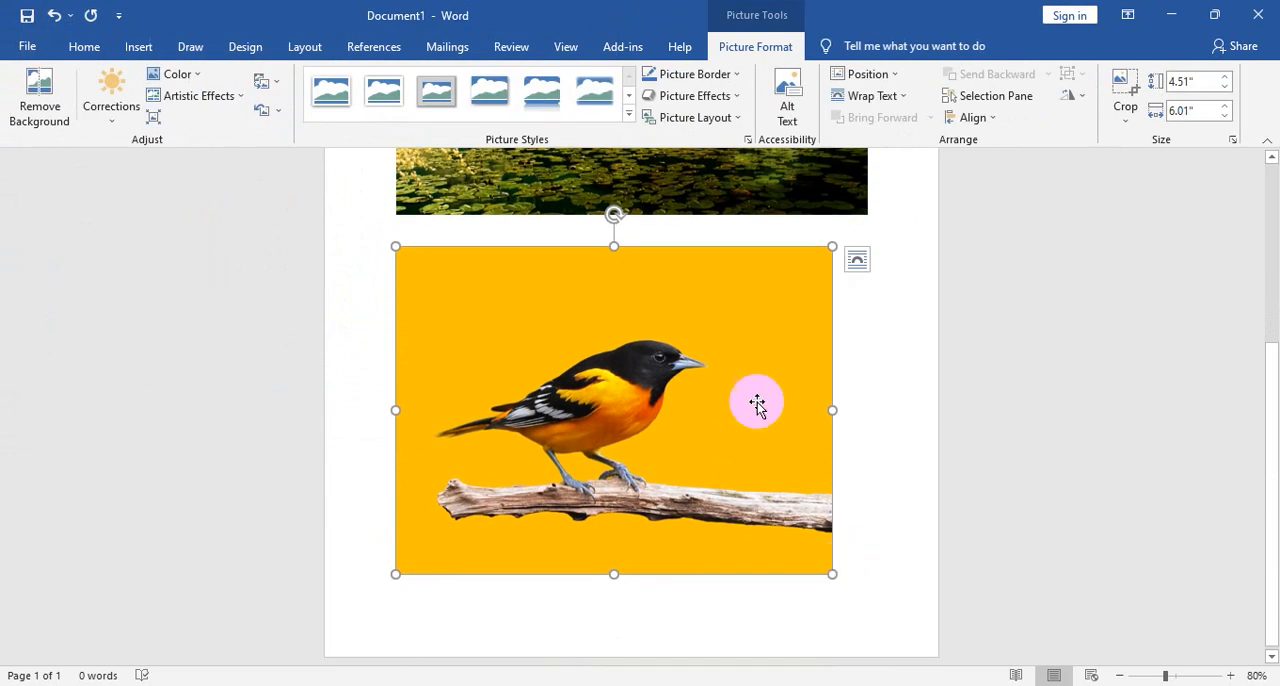
- Remove the bird picture's yellow background, keeping the automatically detected areas, and move the cut-out bird up to the sunset picture
click(40, 108)
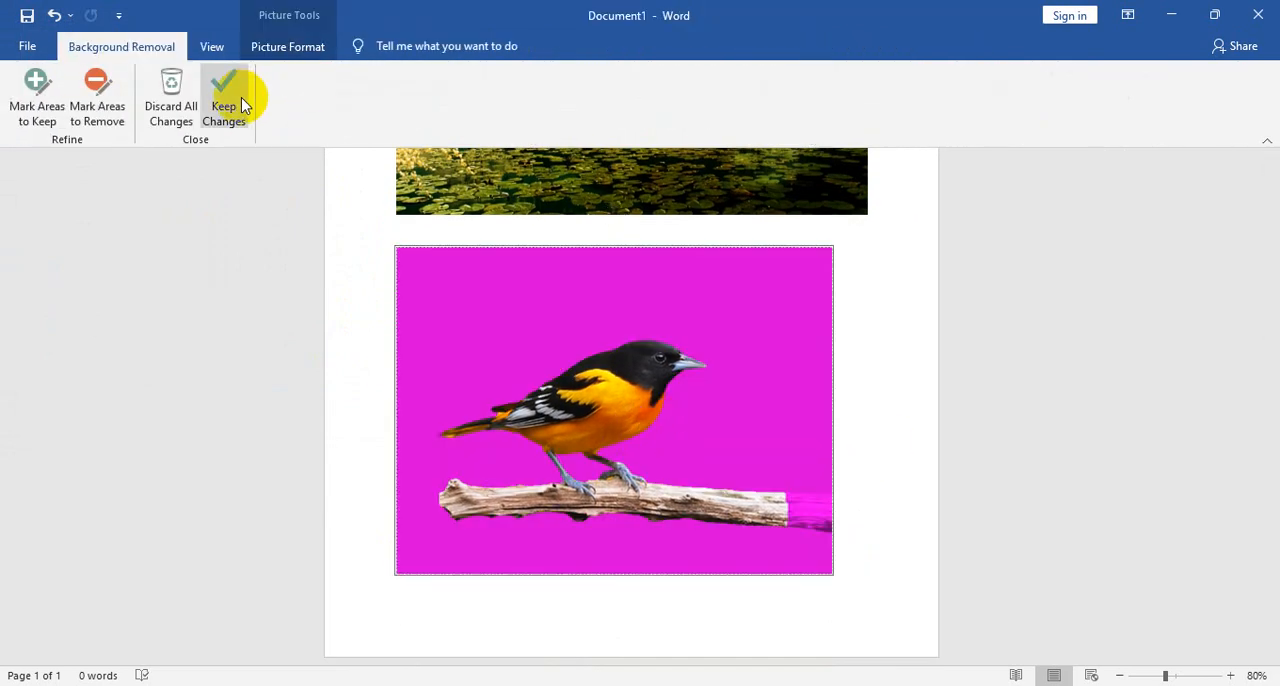
click(223, 110)
scroll(726, 323, up, 1)
drag(614, 486, 593, 252)
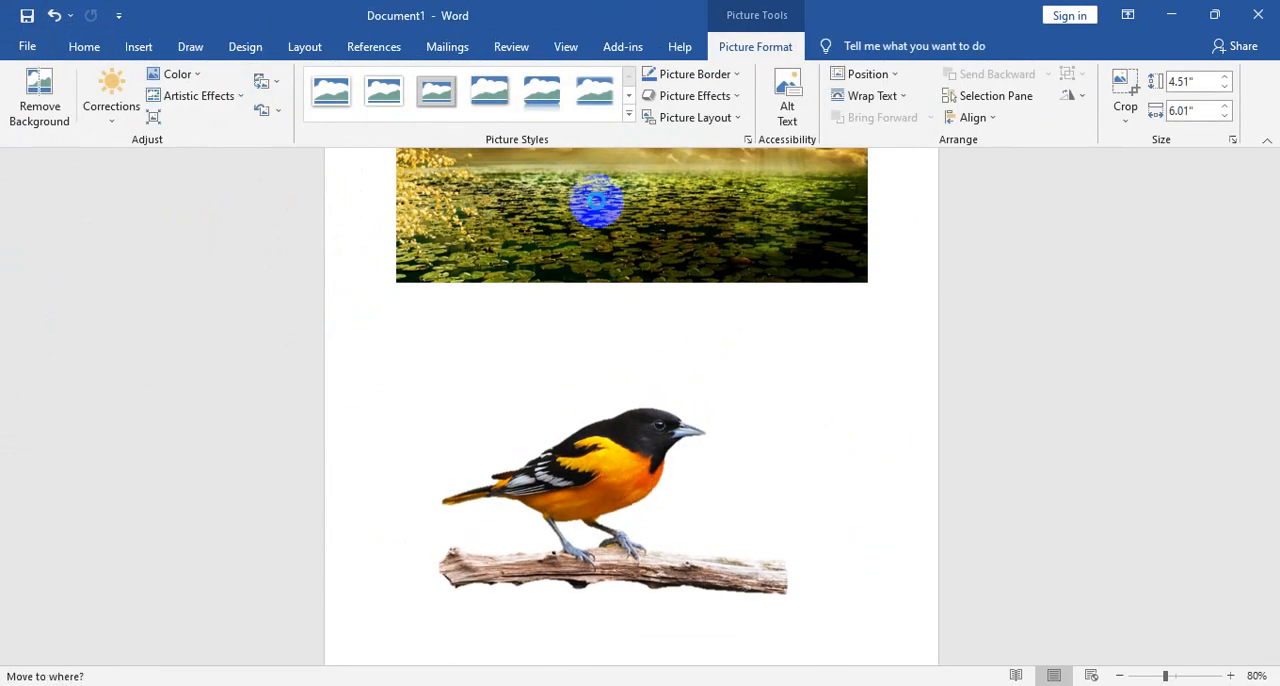
drag(596, 201, 596, 203)
scroll(651, 416, down, 2)
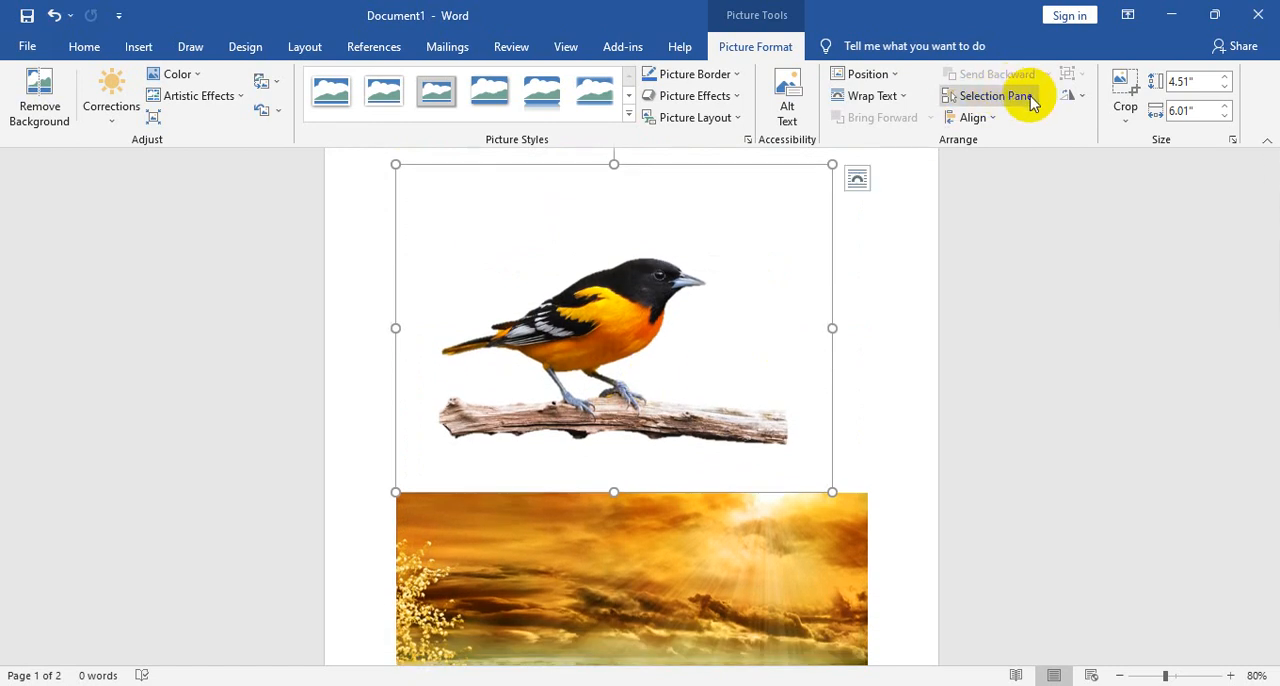
- Set the cut-out bird's wrapping to In Front of Text and fit it over the sunset picture at about 3.88 by 5.18 inches
click(872, 95)
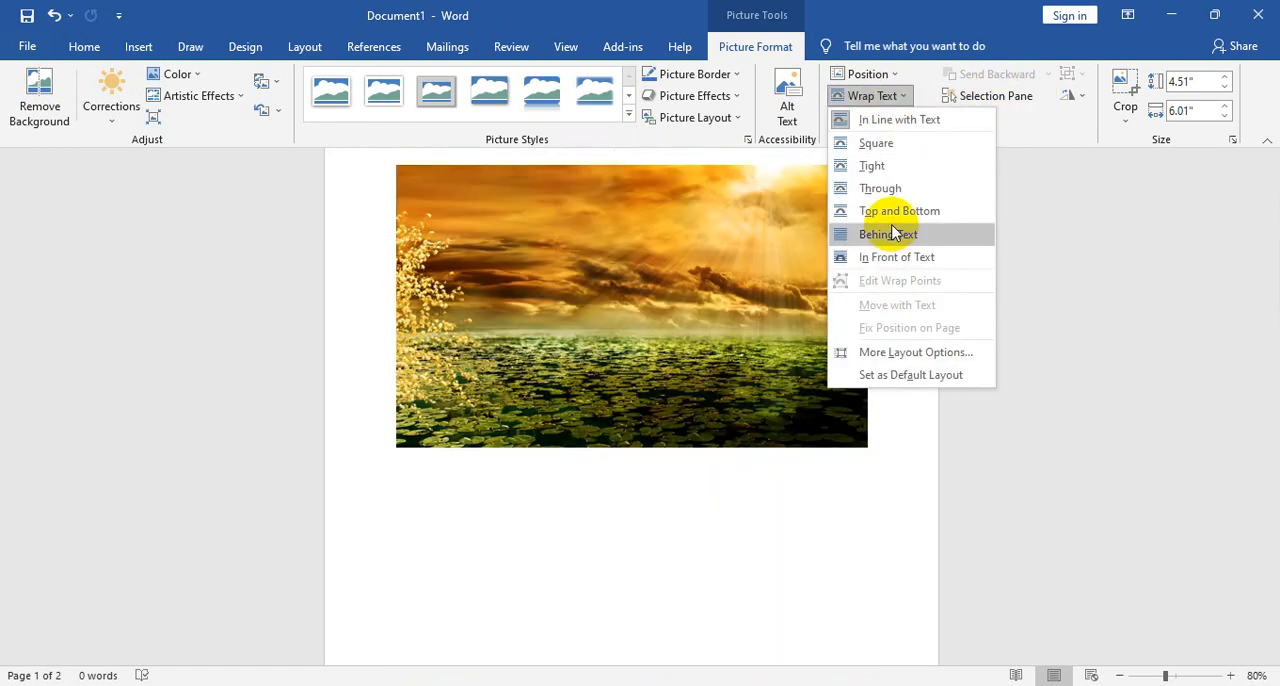
click(905, 258)
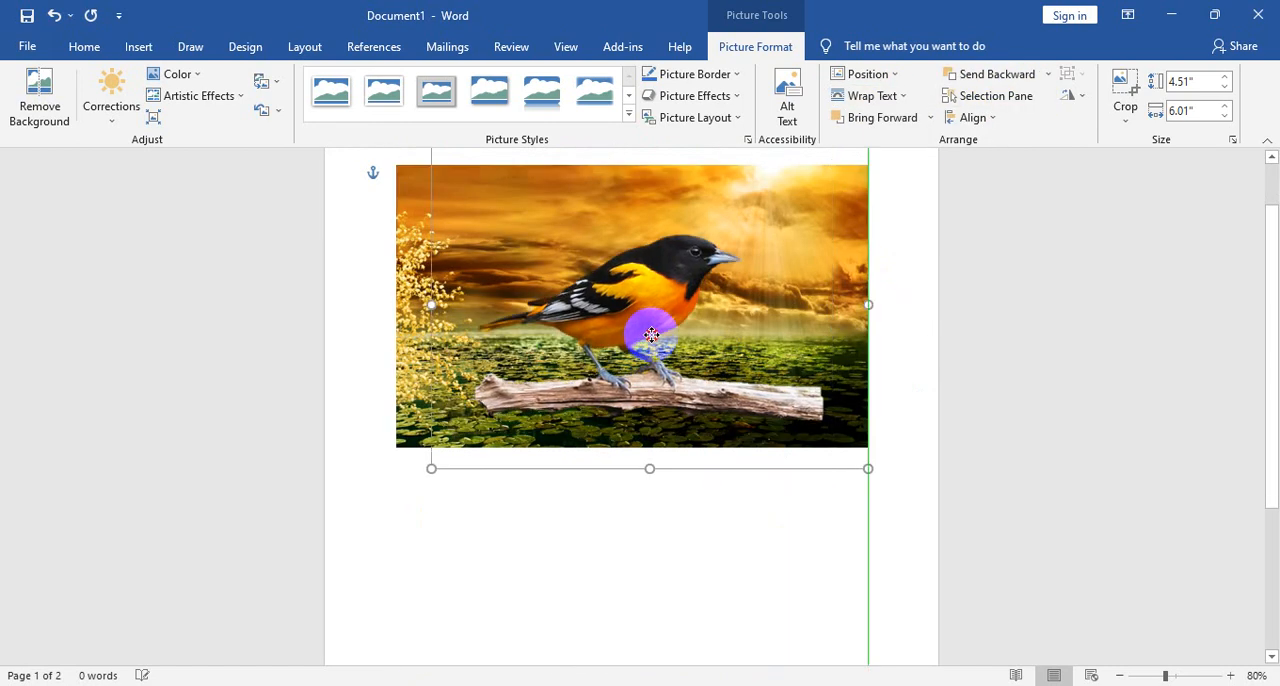
drag(868, 469, 712, 317)
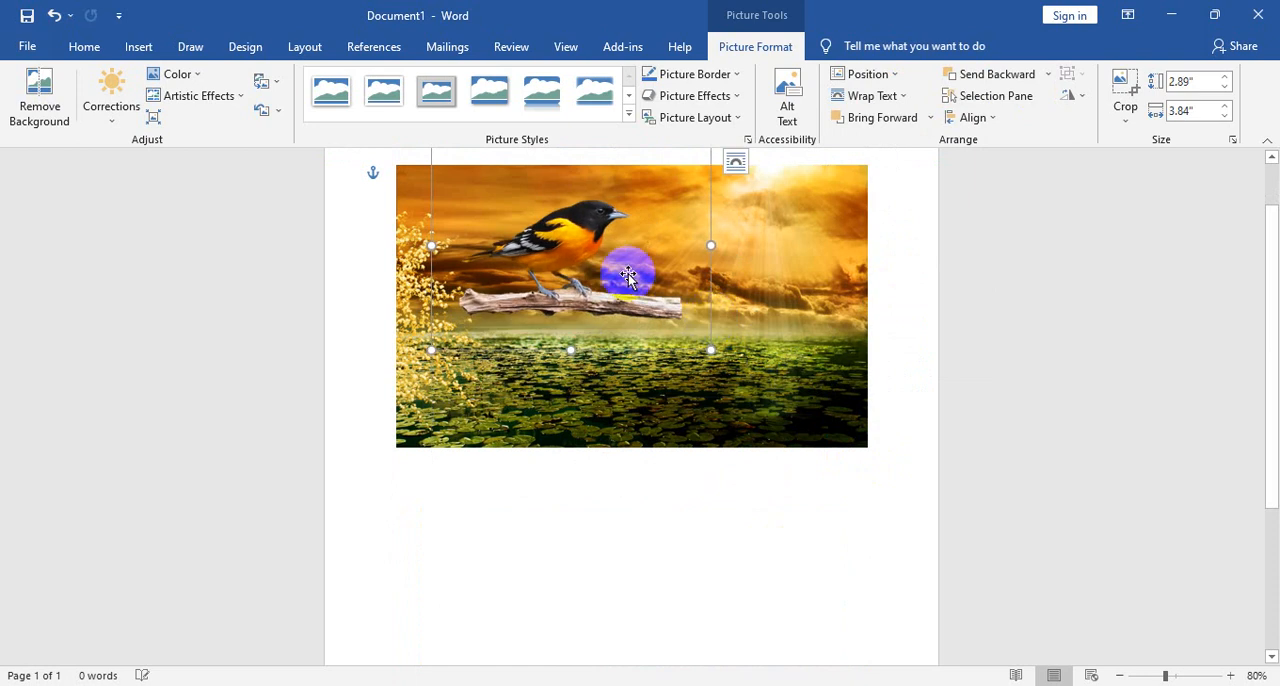
drag(564, 255, 667, 291)
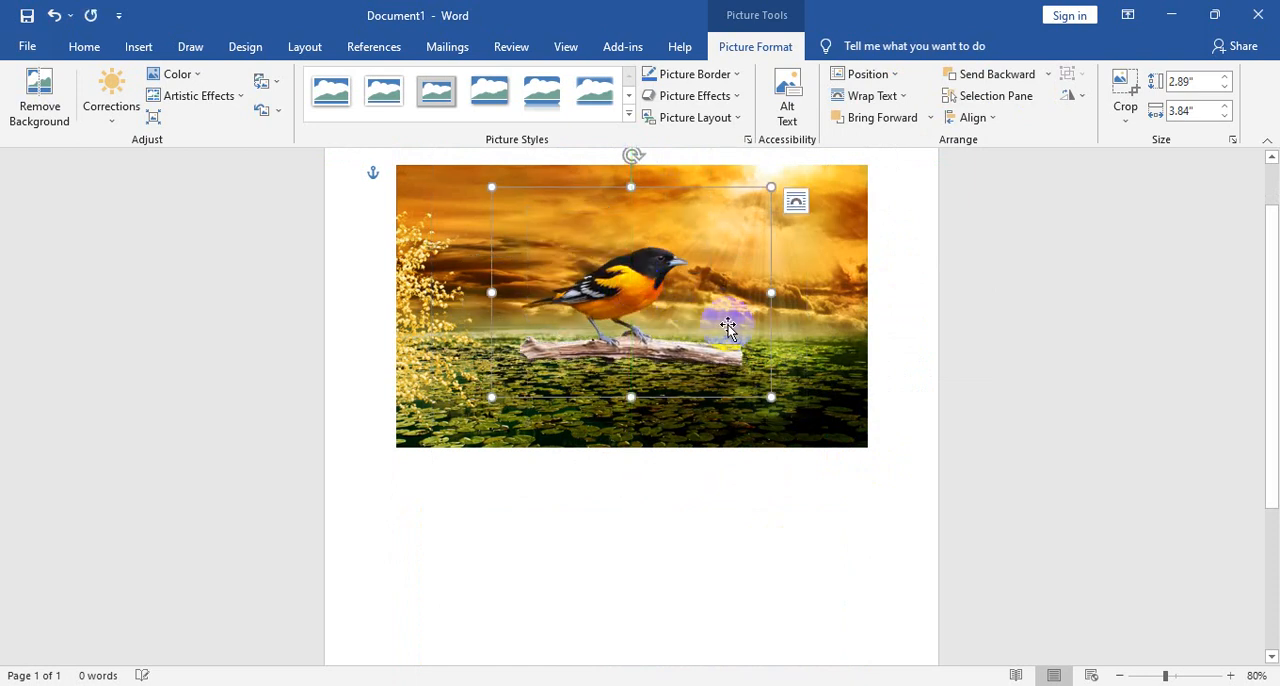
drag(771, 397, 867, 469)
drag(710, 360, 663, 337)
click(814, 534)
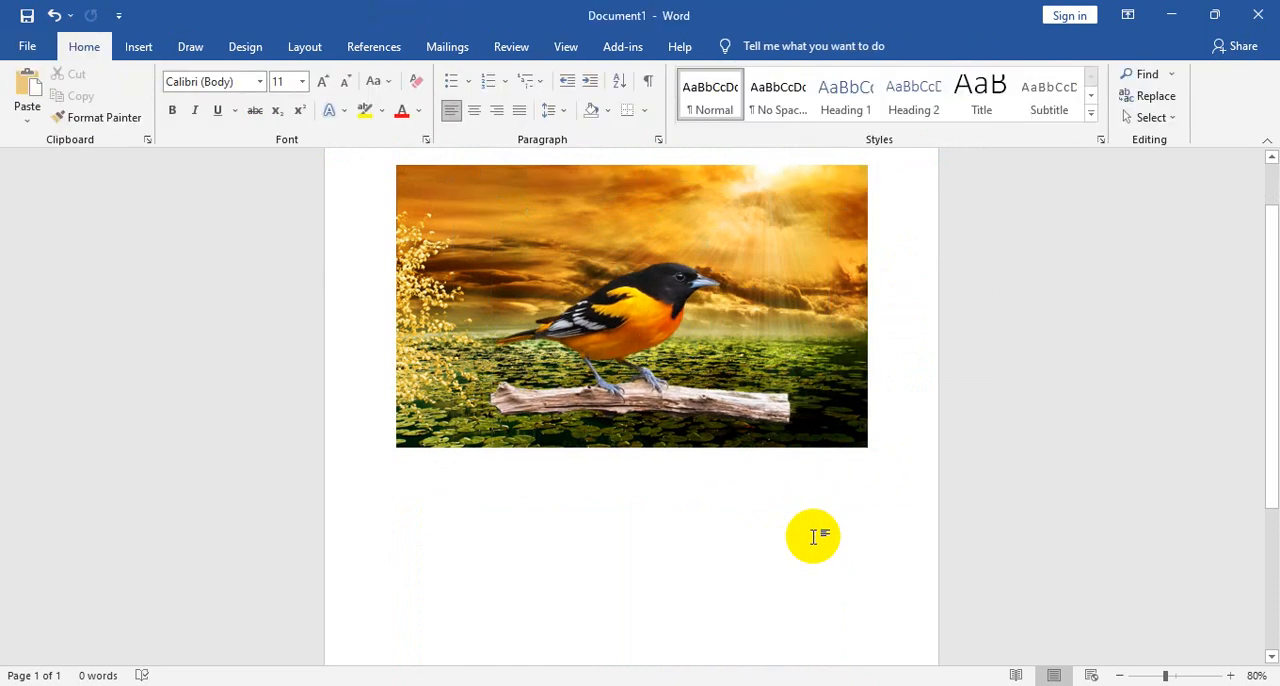
- Delete the cut-out bird and the sunset background picture from the page
click(808, 243)
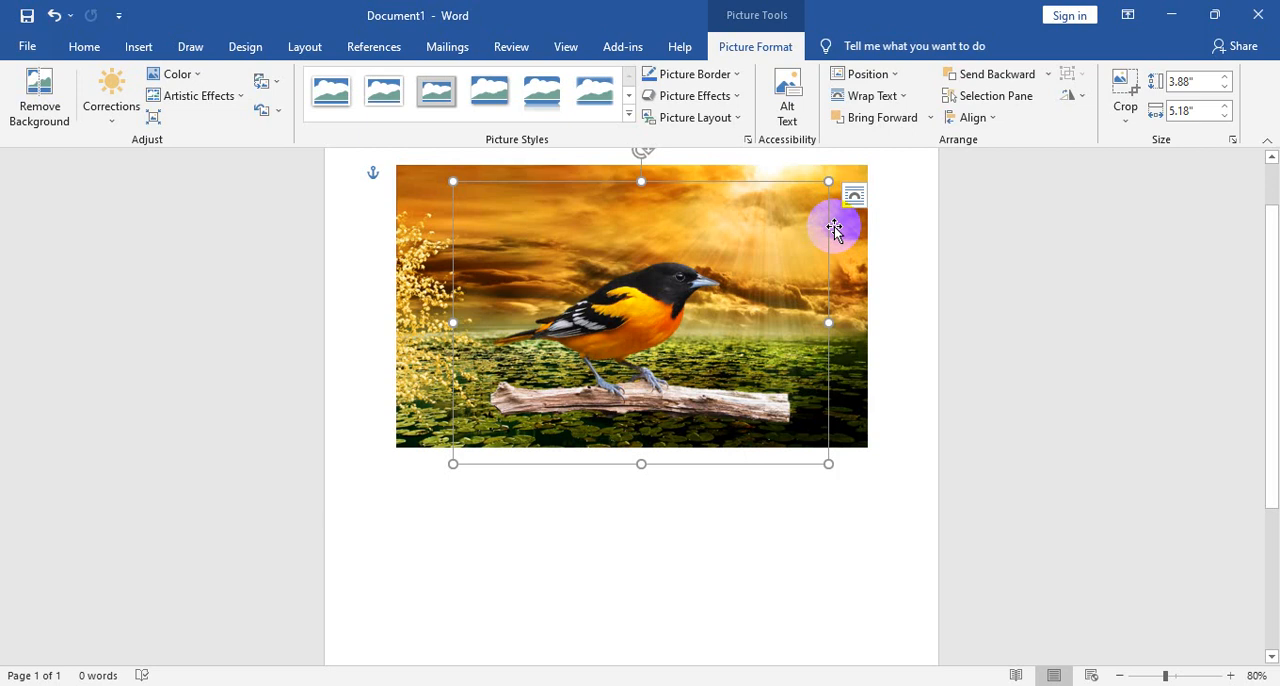
key(Delete)
key(Delete)
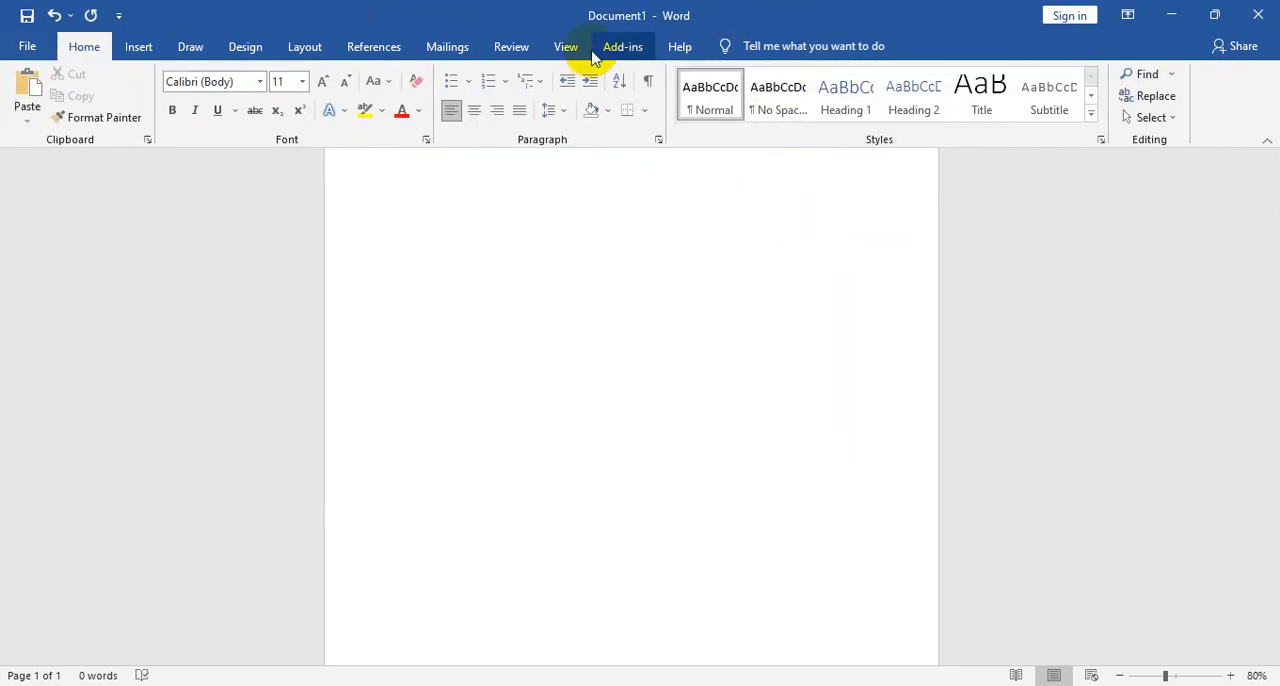
- Insert the online picture of a wet red apple beside a green apple from the Apple category
click(138, 46)
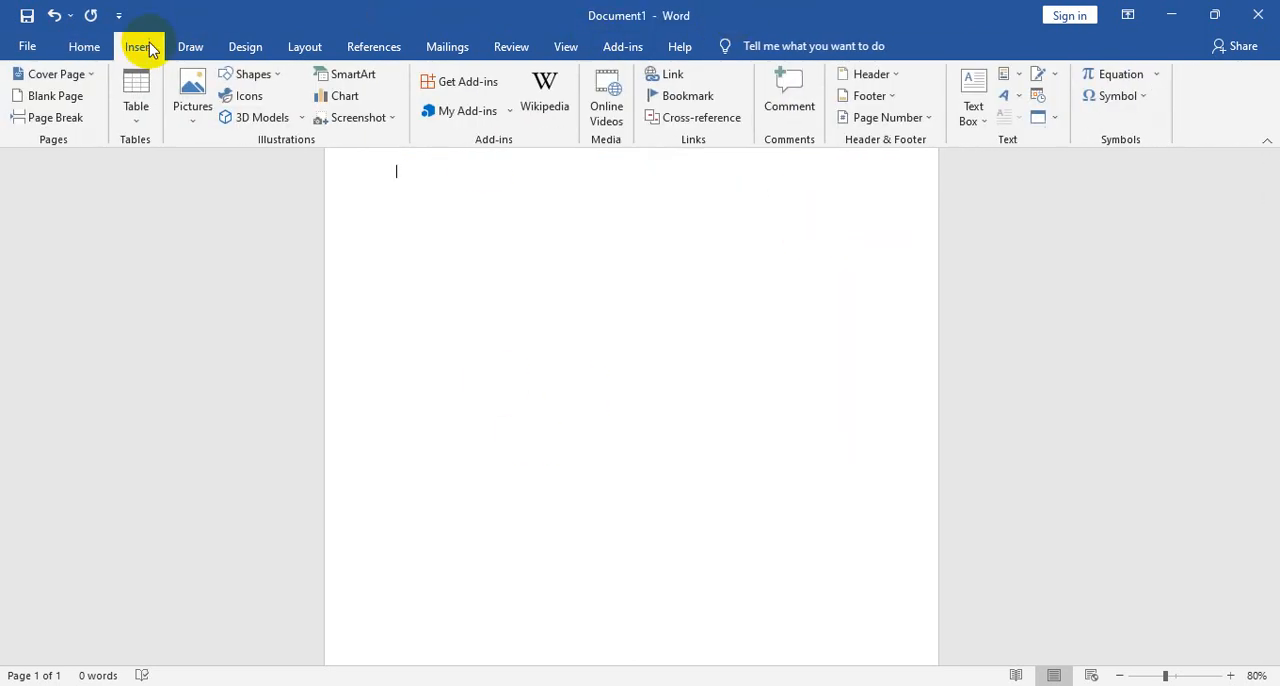
click(196, 133)
click(260, 190)
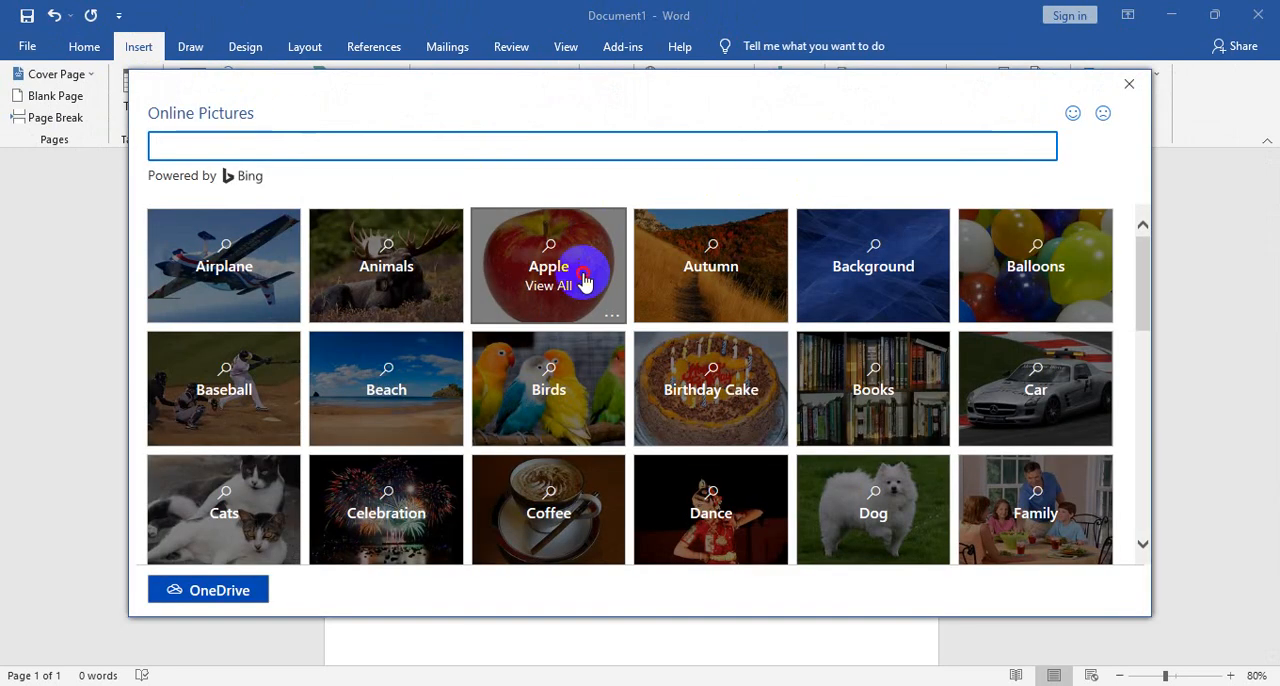
click(585, 283)
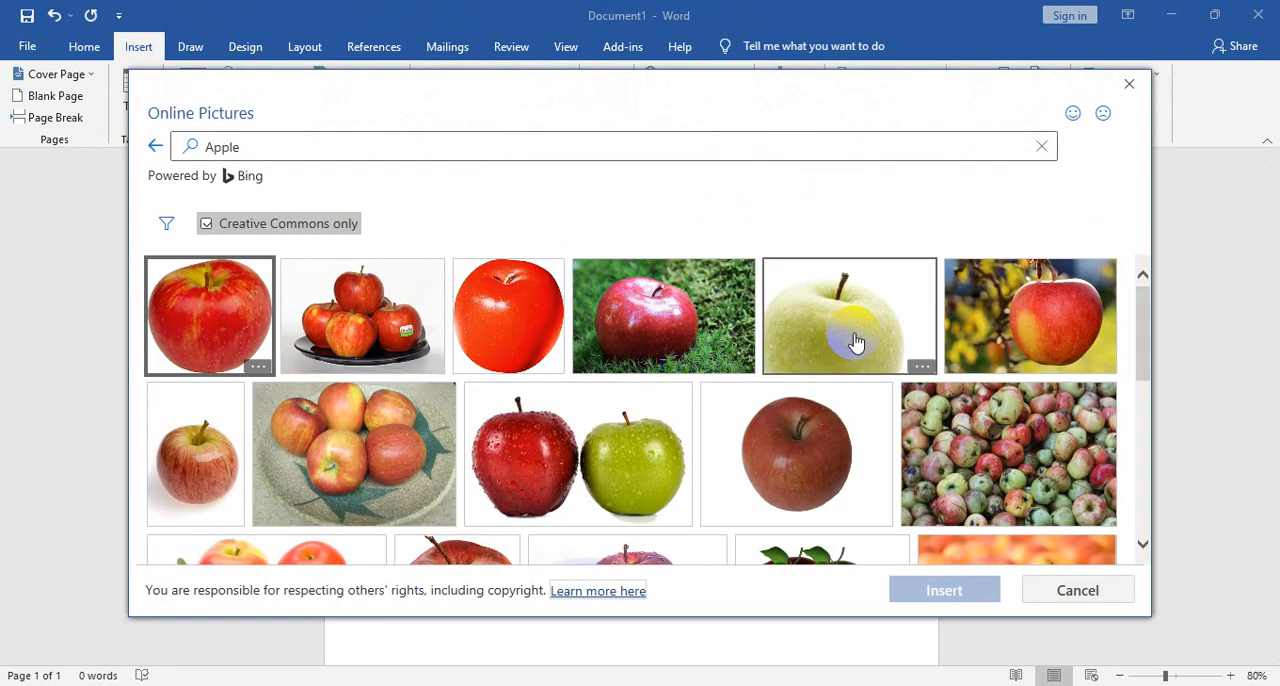
click(537, 474)
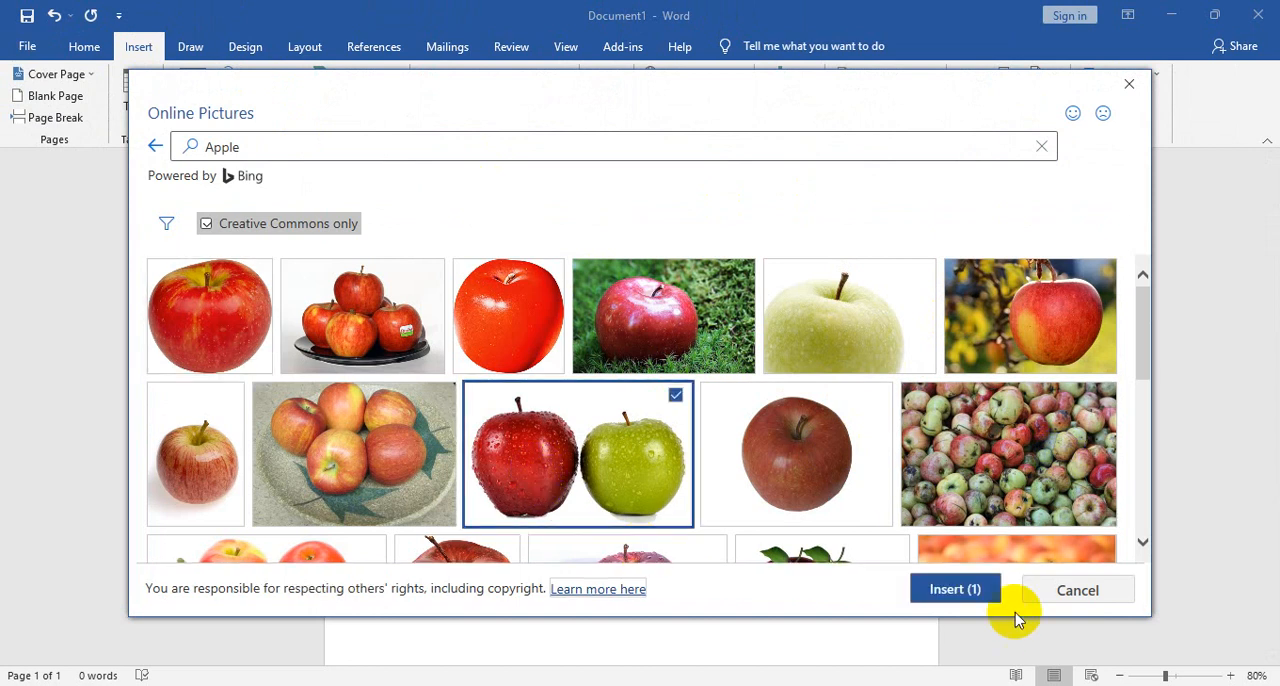
click(950, 592)
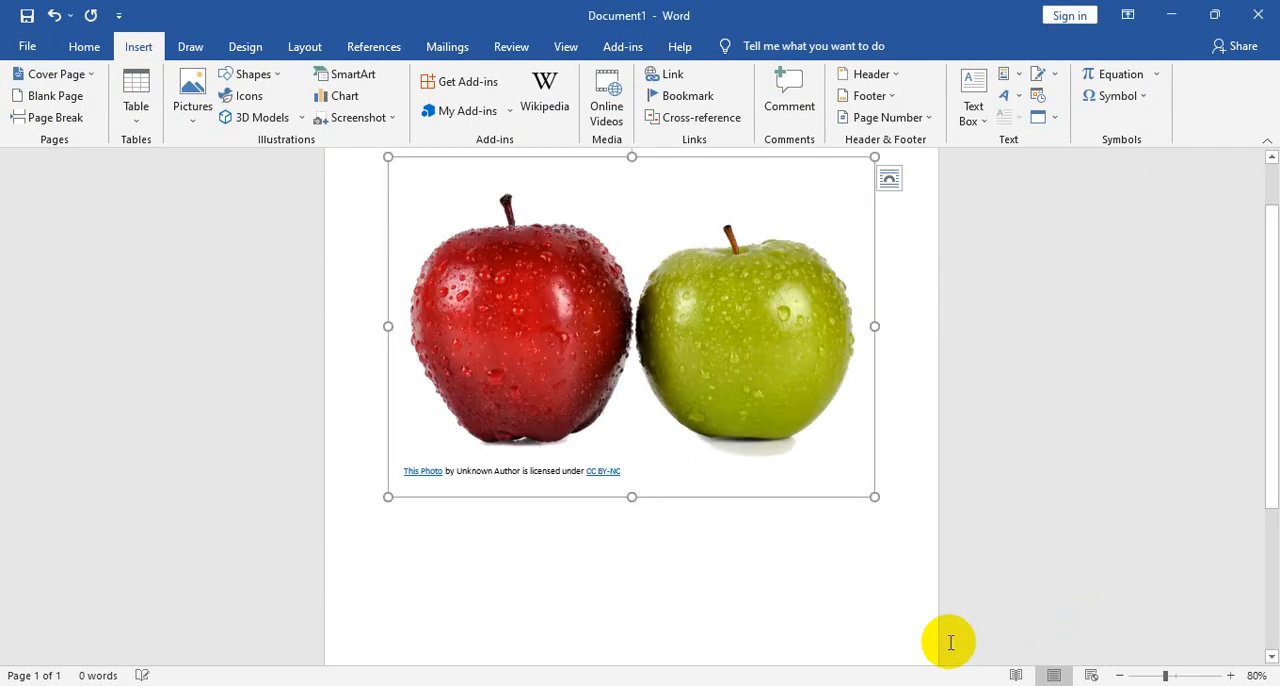
- Delete the licence attribution text box beneath the inserted apple picture
click(572, 469)
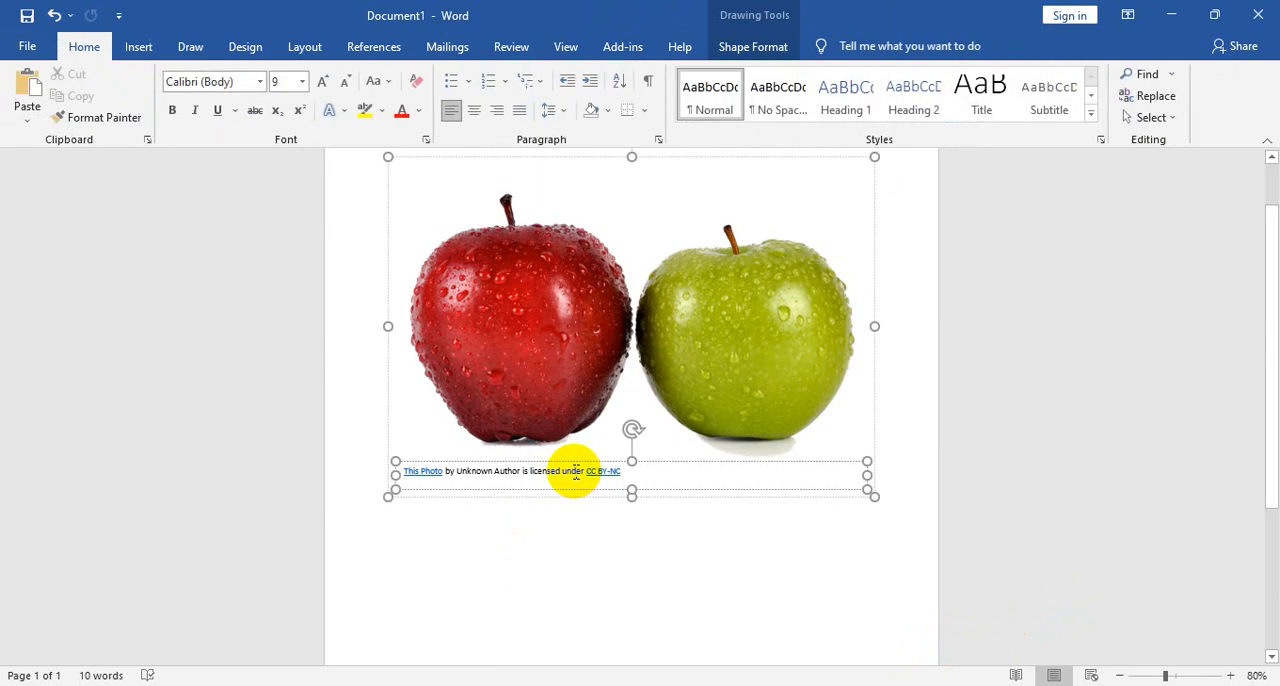
click(650, 490)
key(Delete)
scroll(674, 472, up, 1)
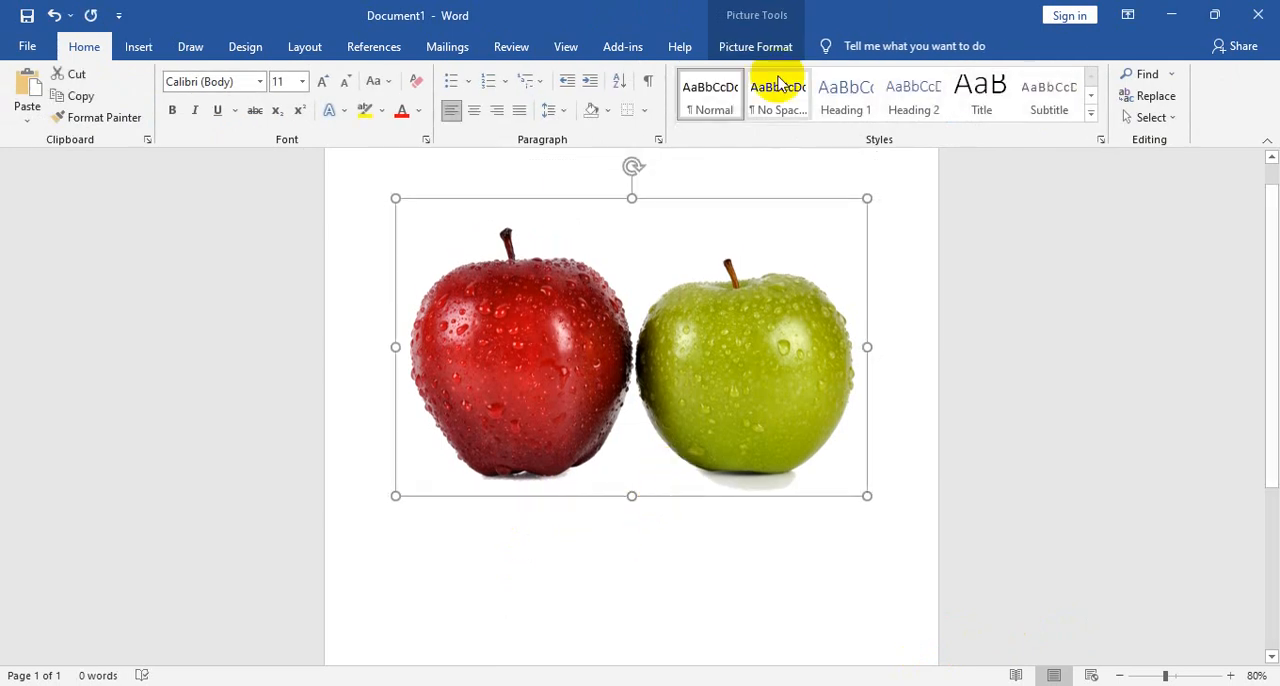
- Try the Glass artistic effect on the apple picture and replace it with Glow Edges
click(780, 47)
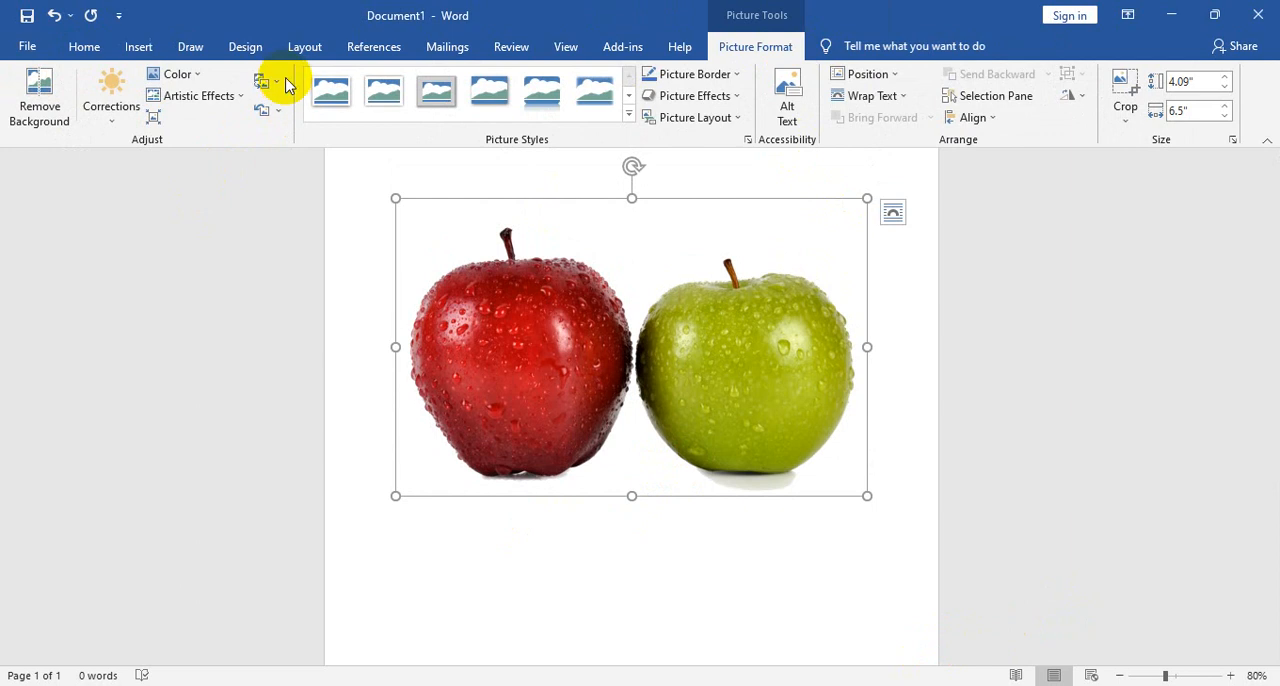
click(212, 103)
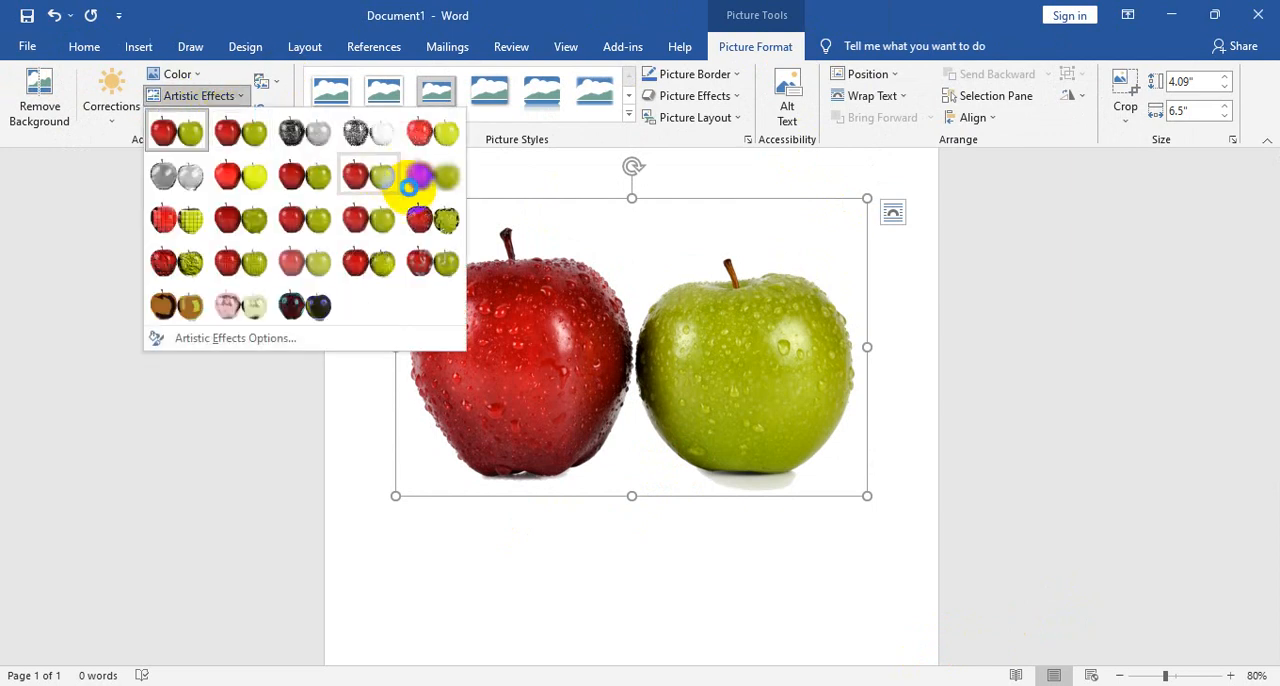
click(433, 218)
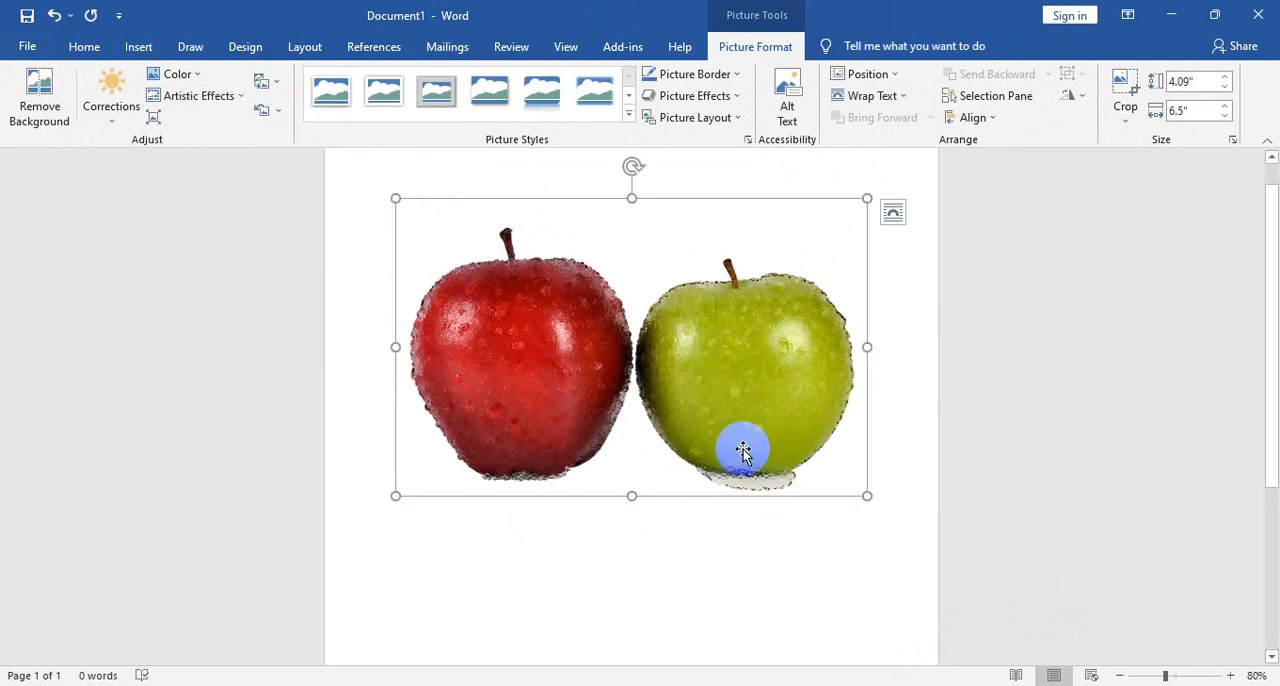
click(220, 100)
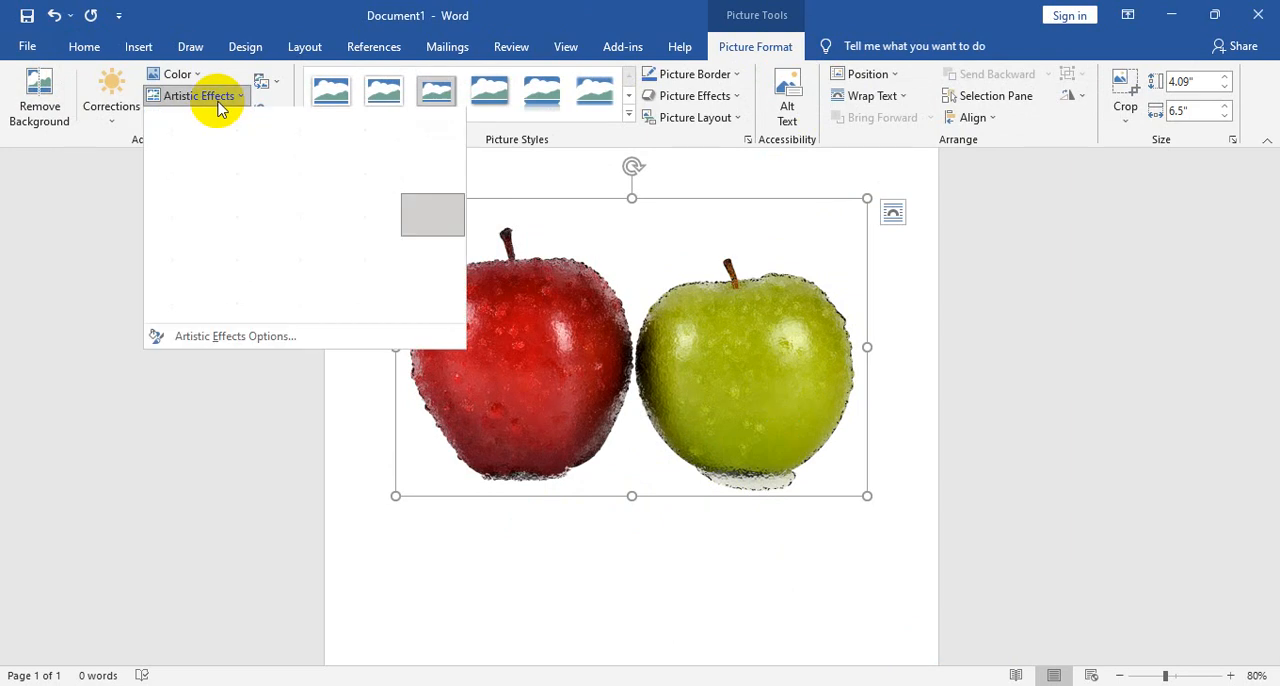
click(319, 310)
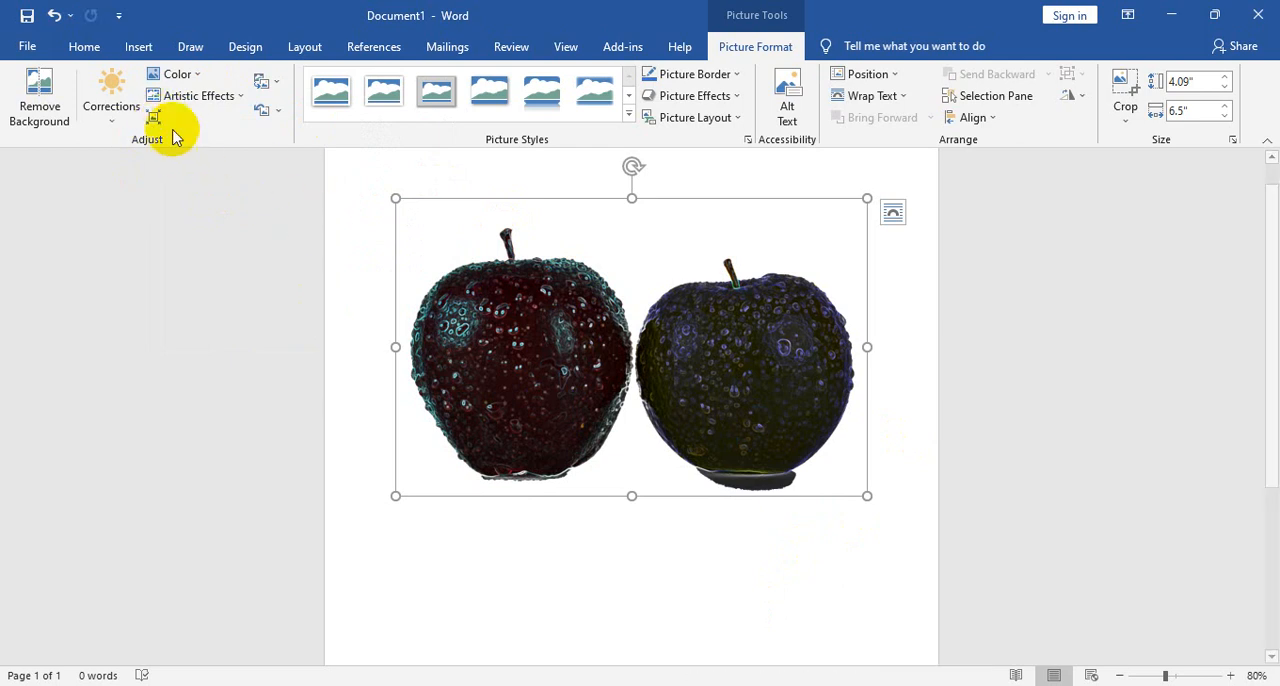
click(698, 342)
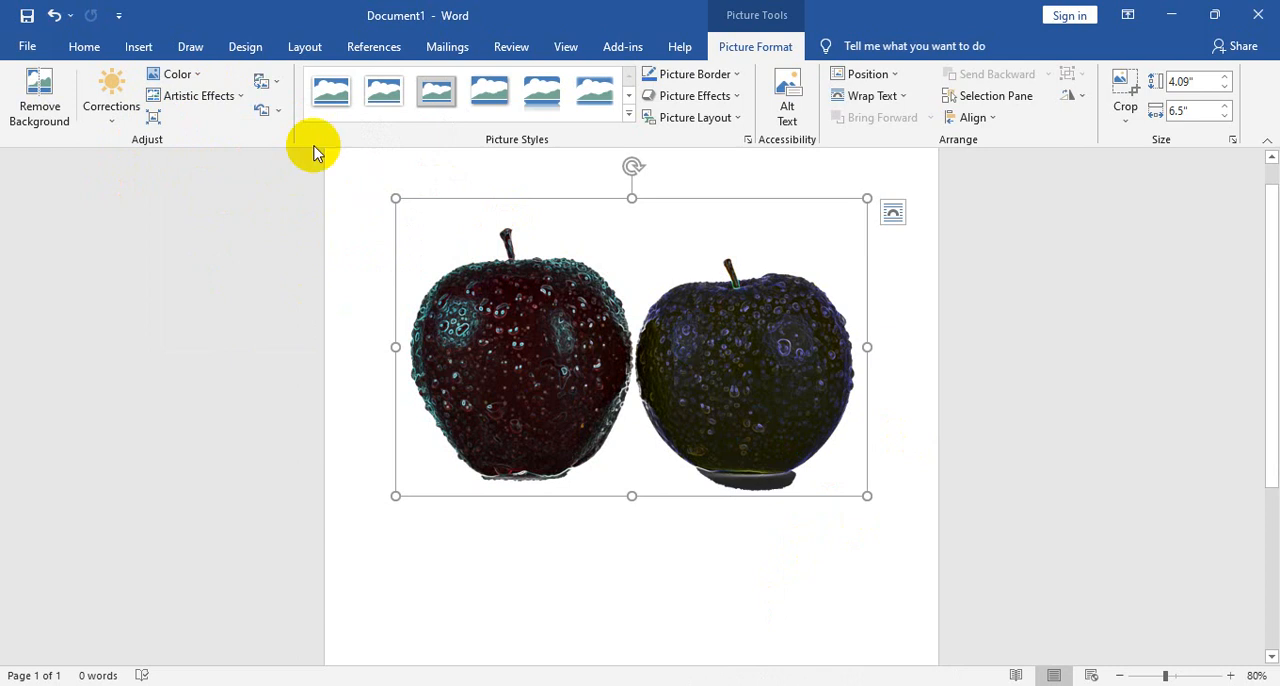
- Review the apple picture's compression options without applying them, and undo its artistic effects
click(153, 118)
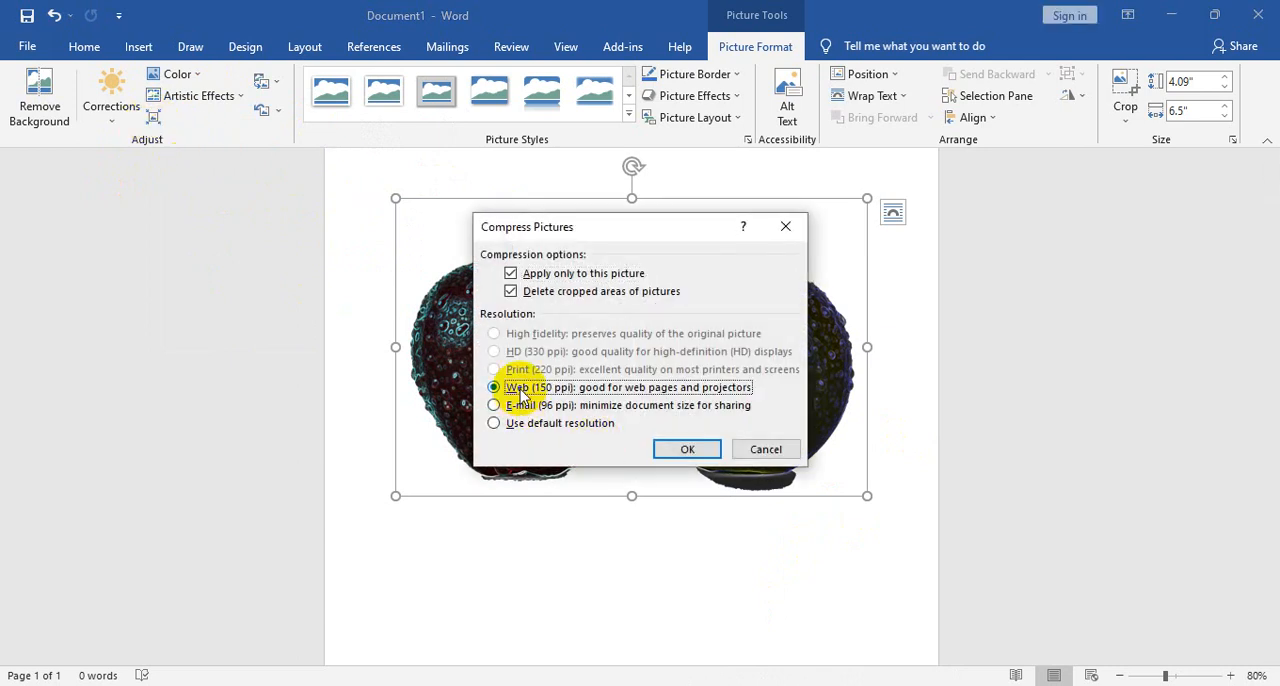
click(783, 226)
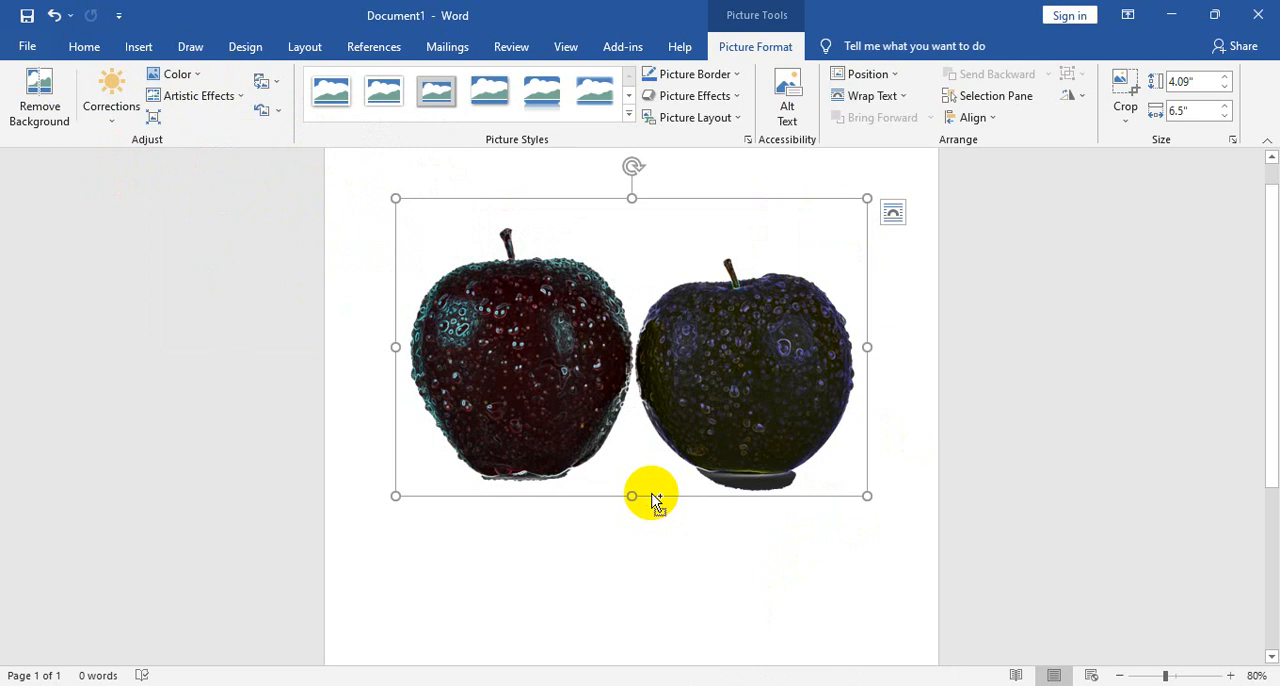
key(ctrl+z)
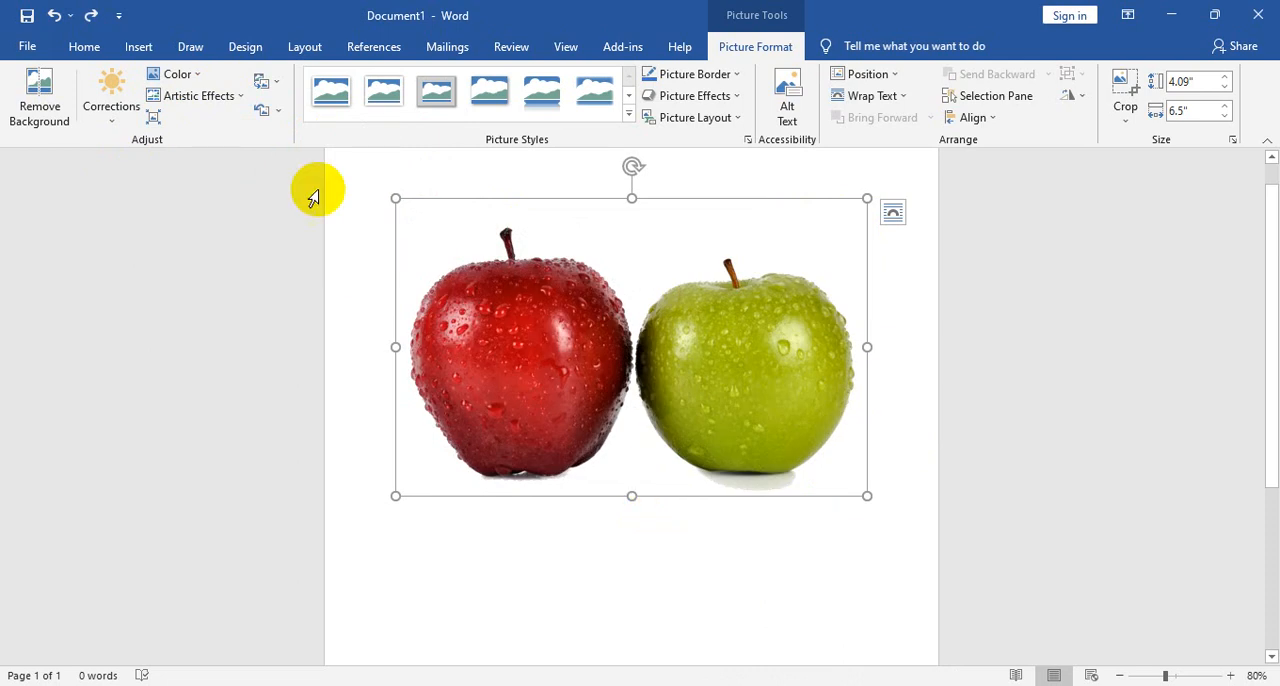
click(153, 117)
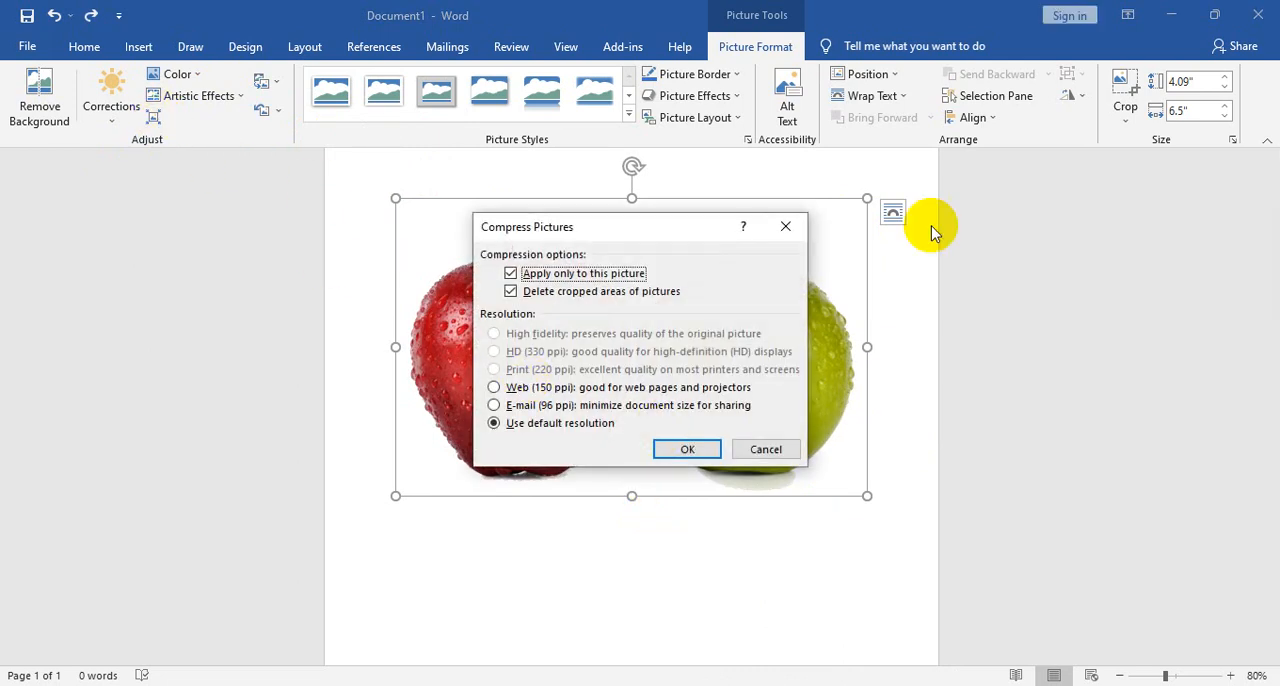
click(785, 226)
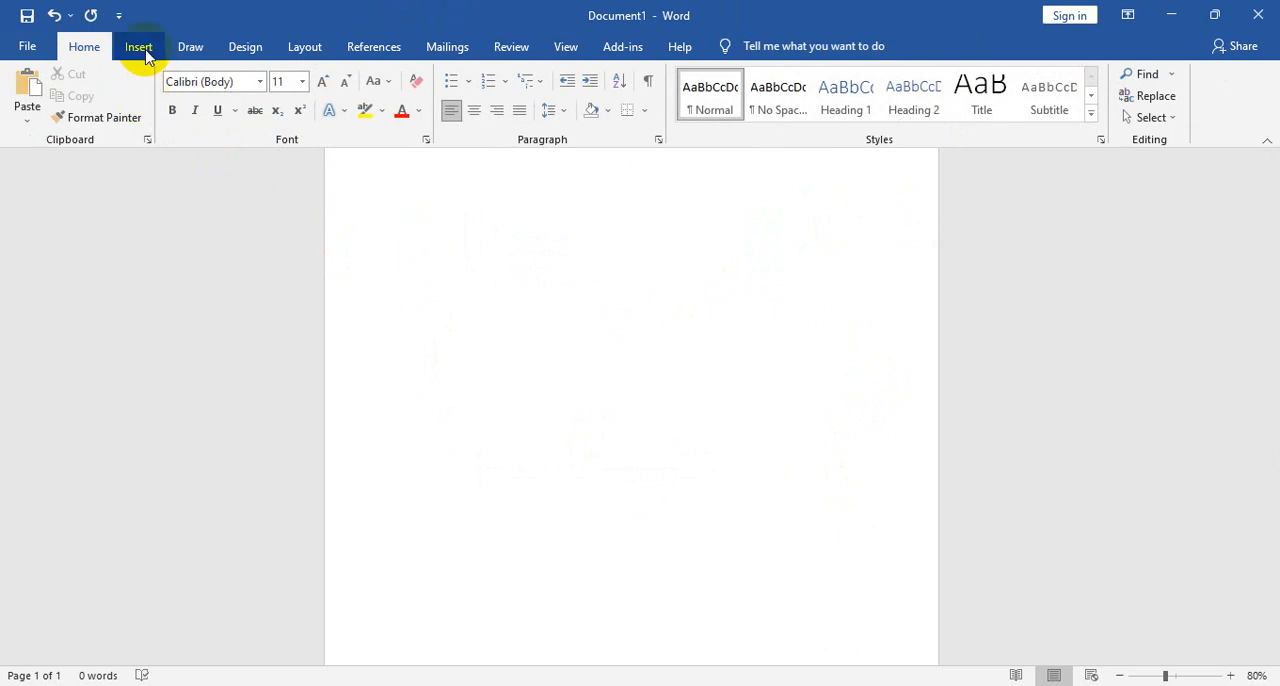
- Try to insert the online picture of two green parakeets on a branch from the Birds category
click(138, 50)
click(198, 120)
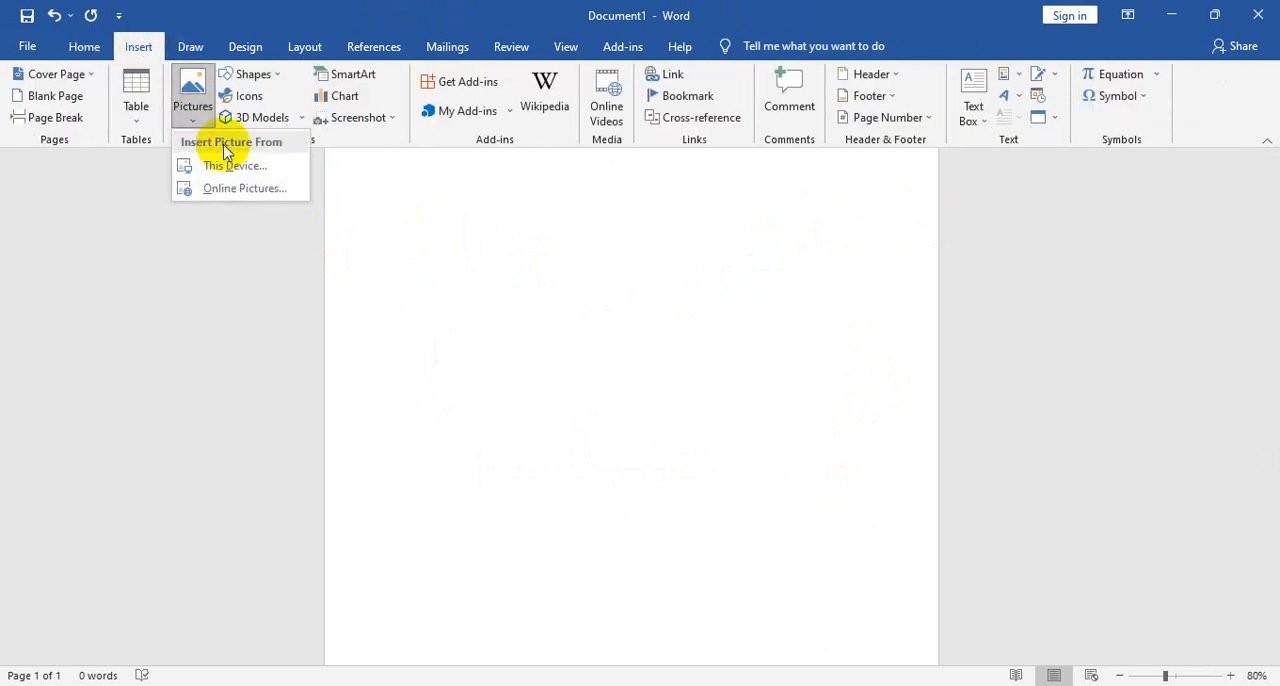
click(255, 193)
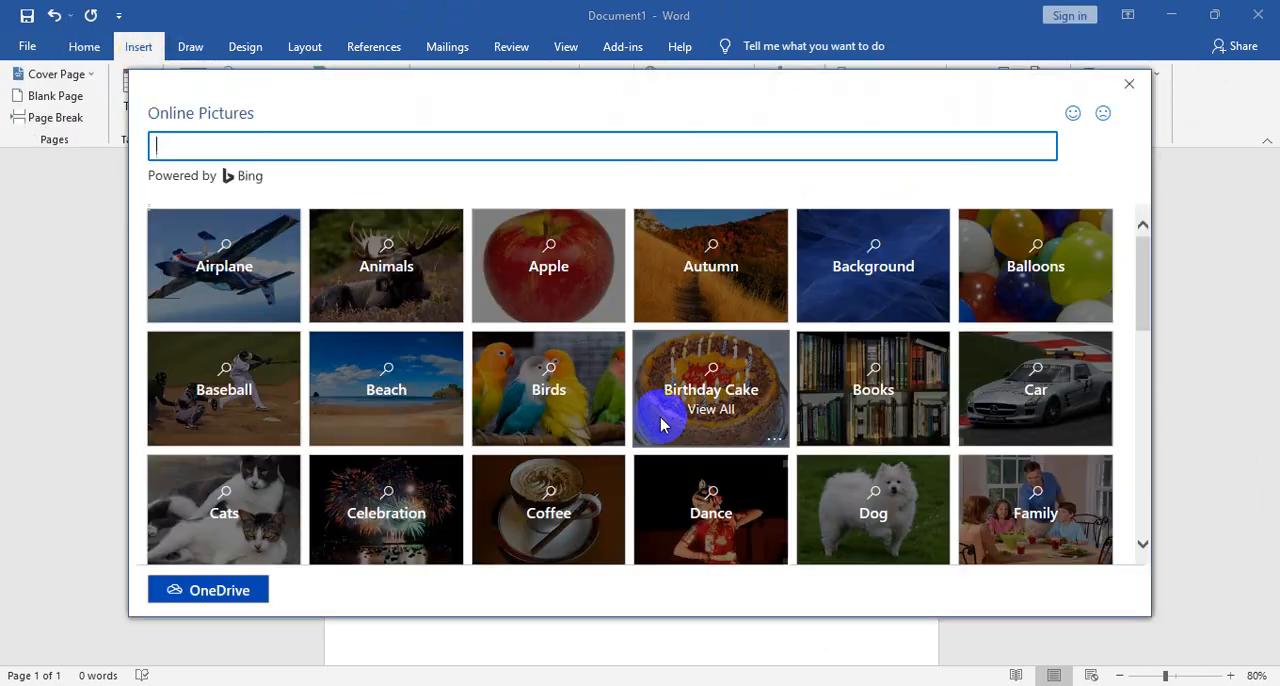
click(829, 386)
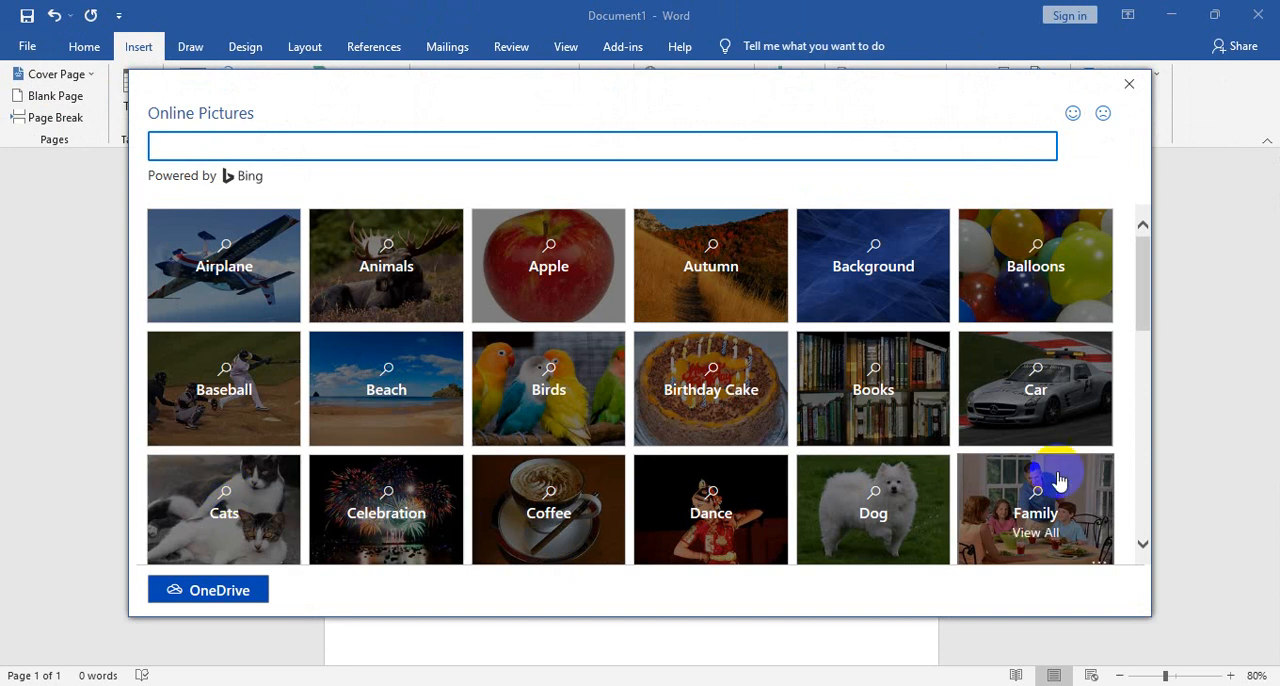
click(506, 399)
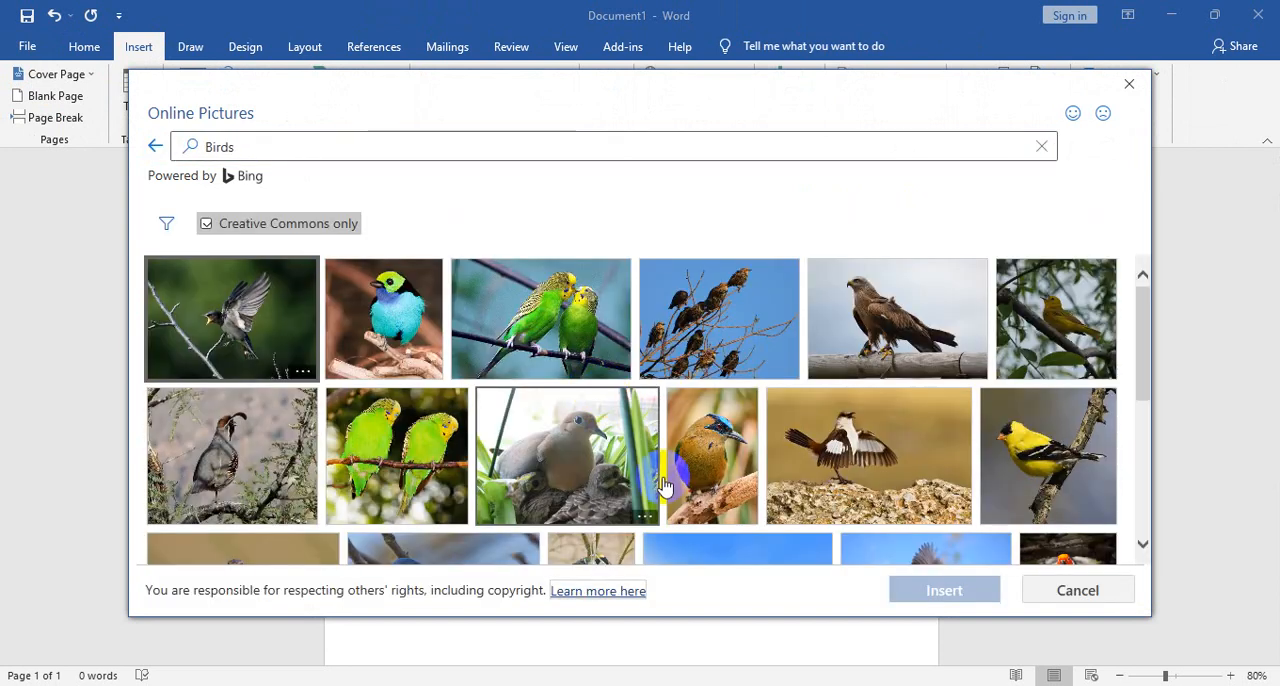
scroll(866, 455, down, 1)
scroll(322, 527, up, 1)
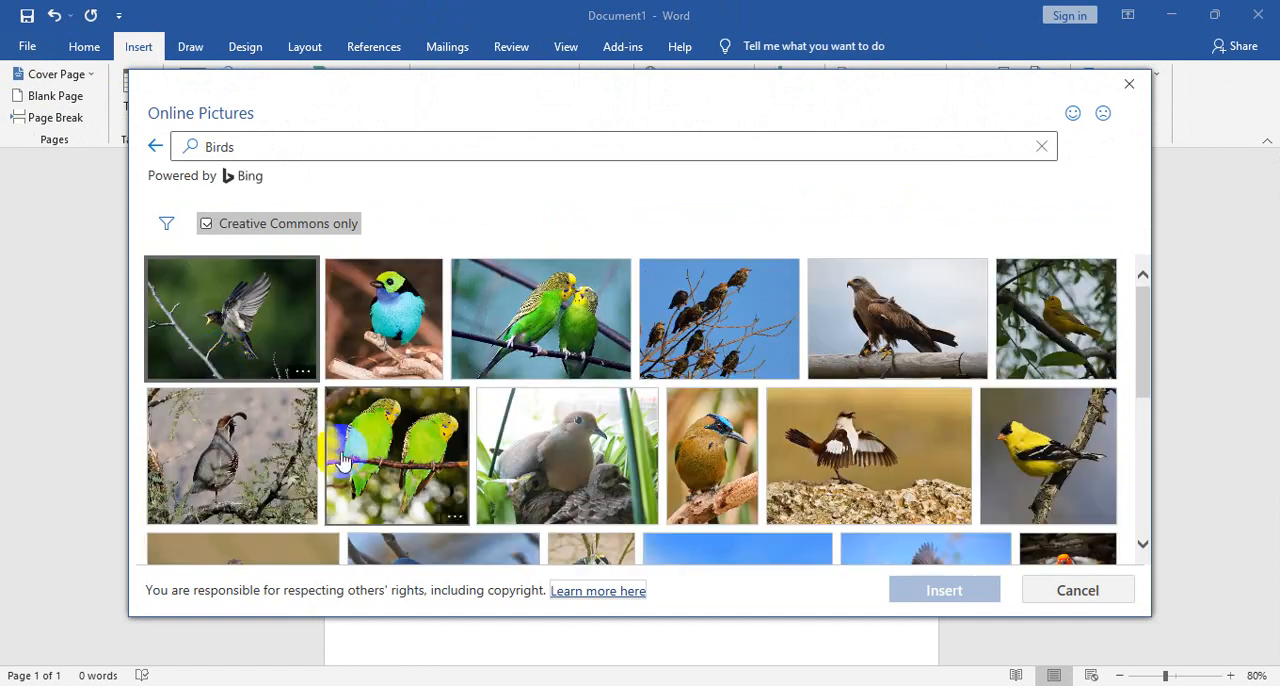
click(406, 468)
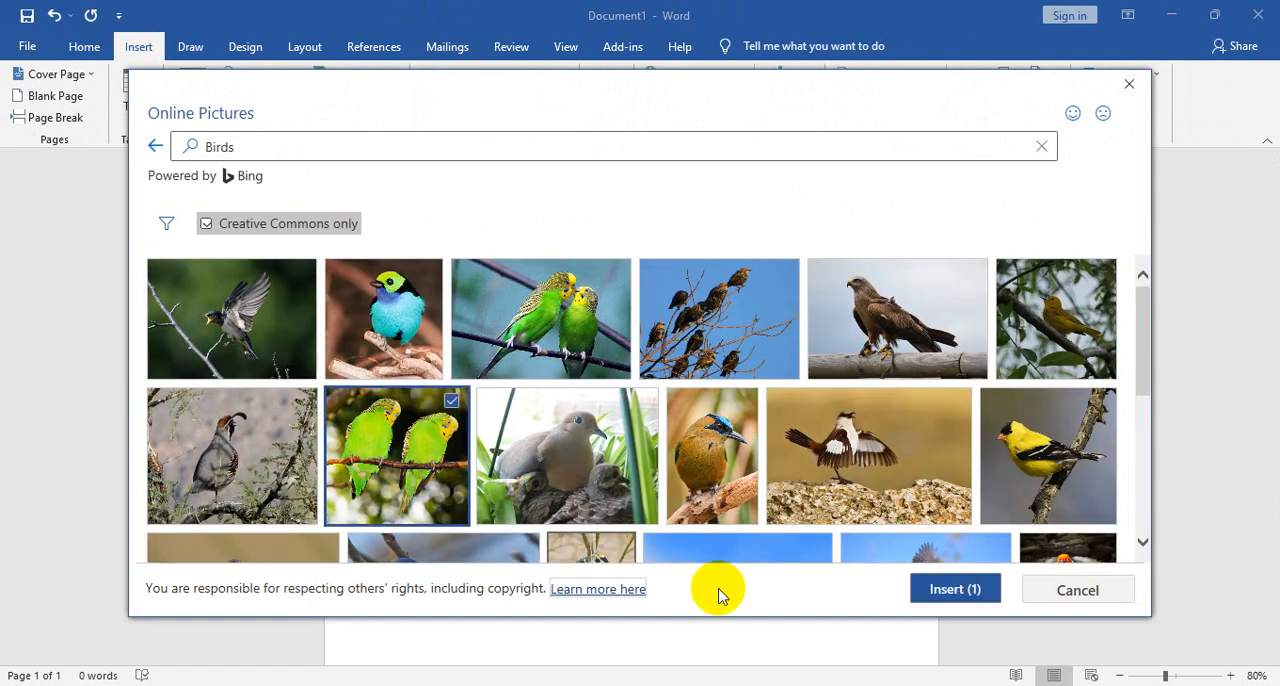
click(948, 588)
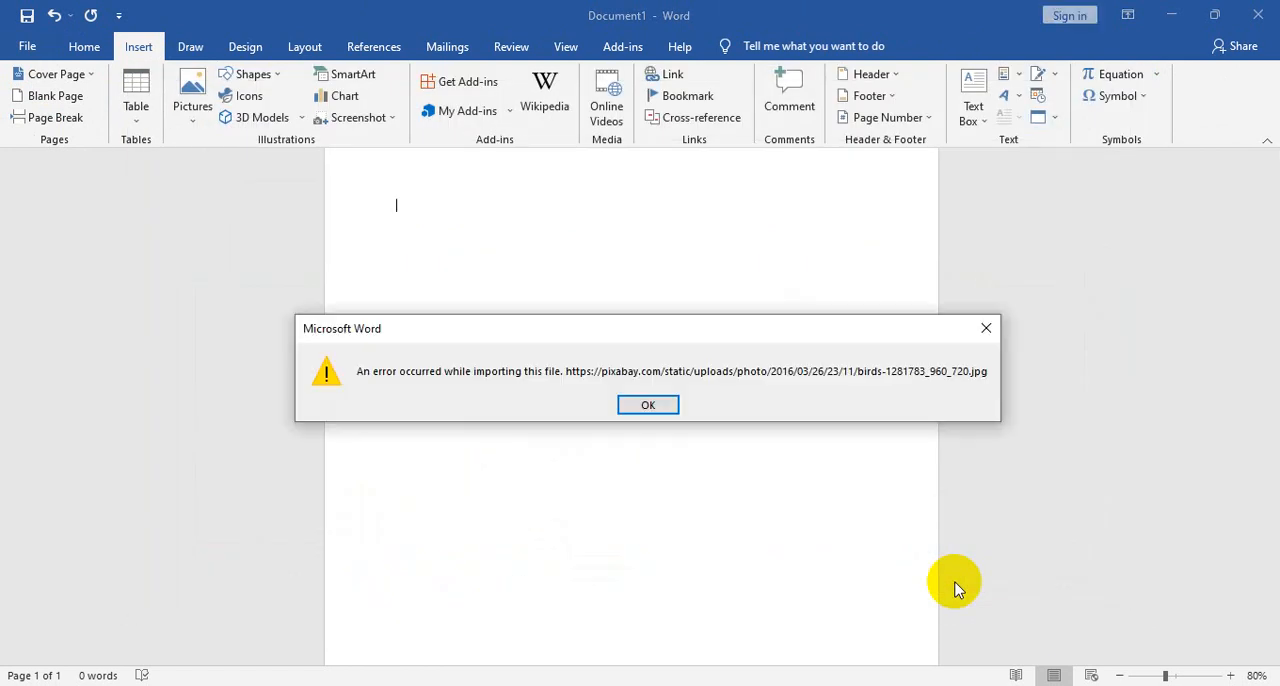
click(668, 406)
click(192, 95)
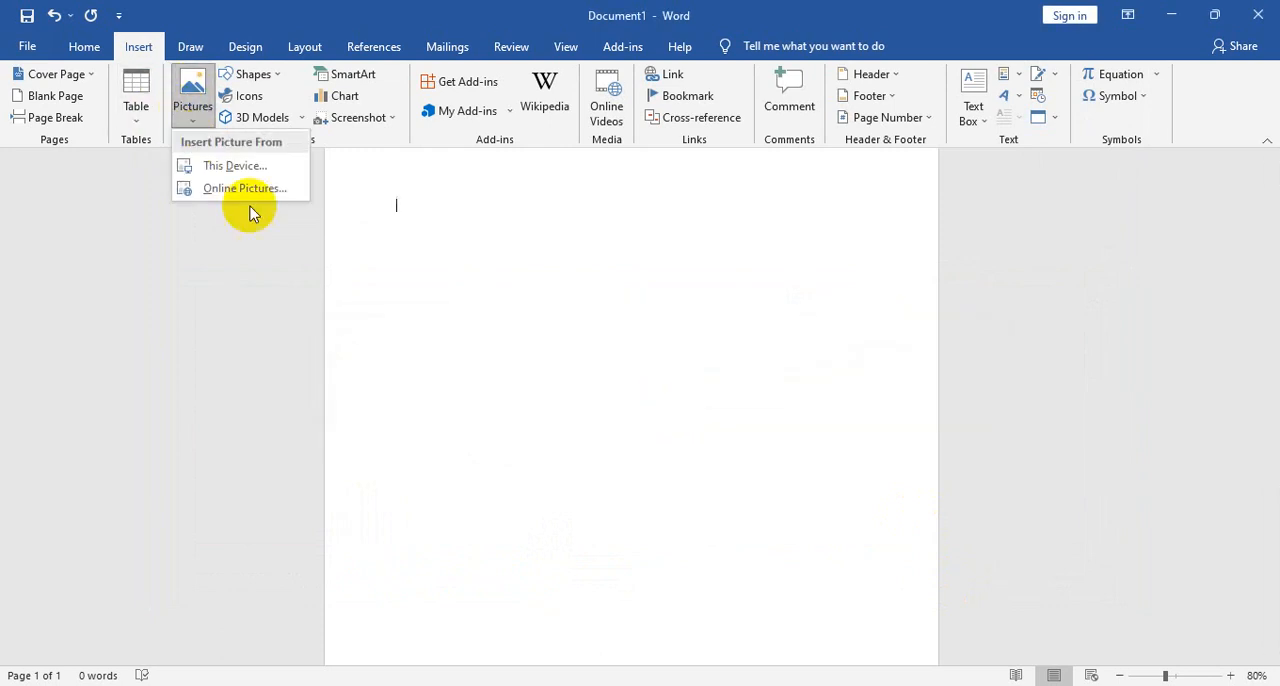
click(250, 195)
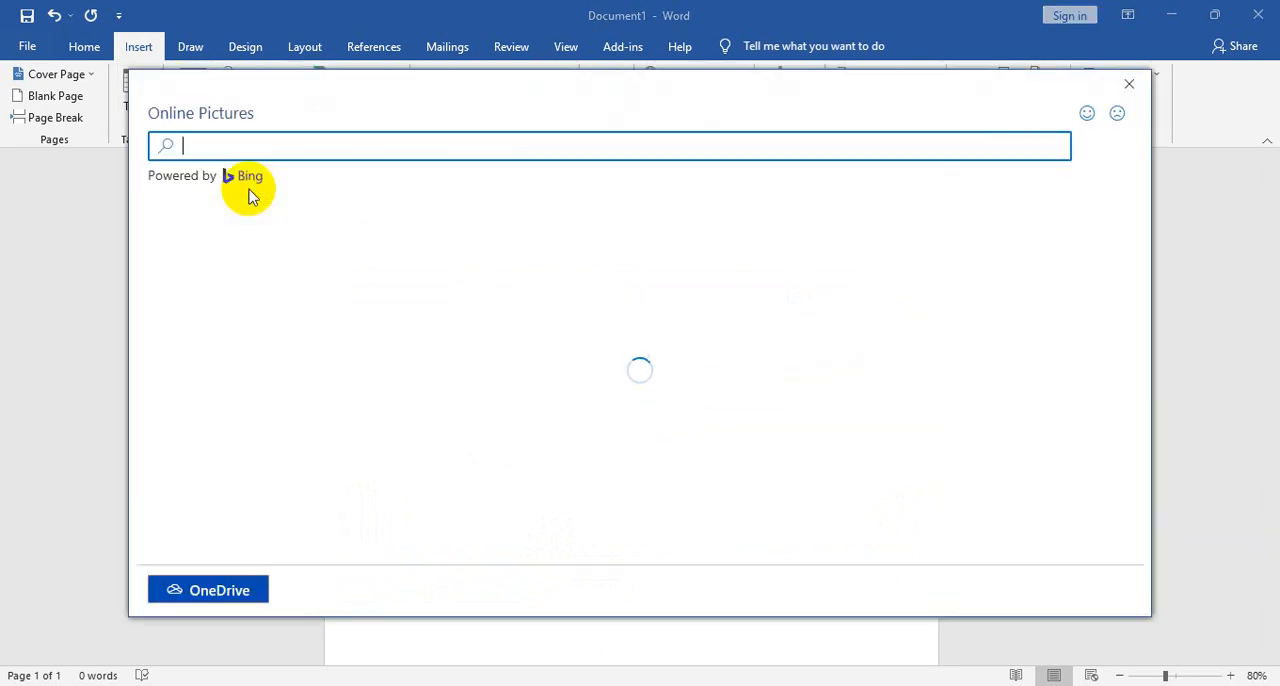
click(1128, 85)
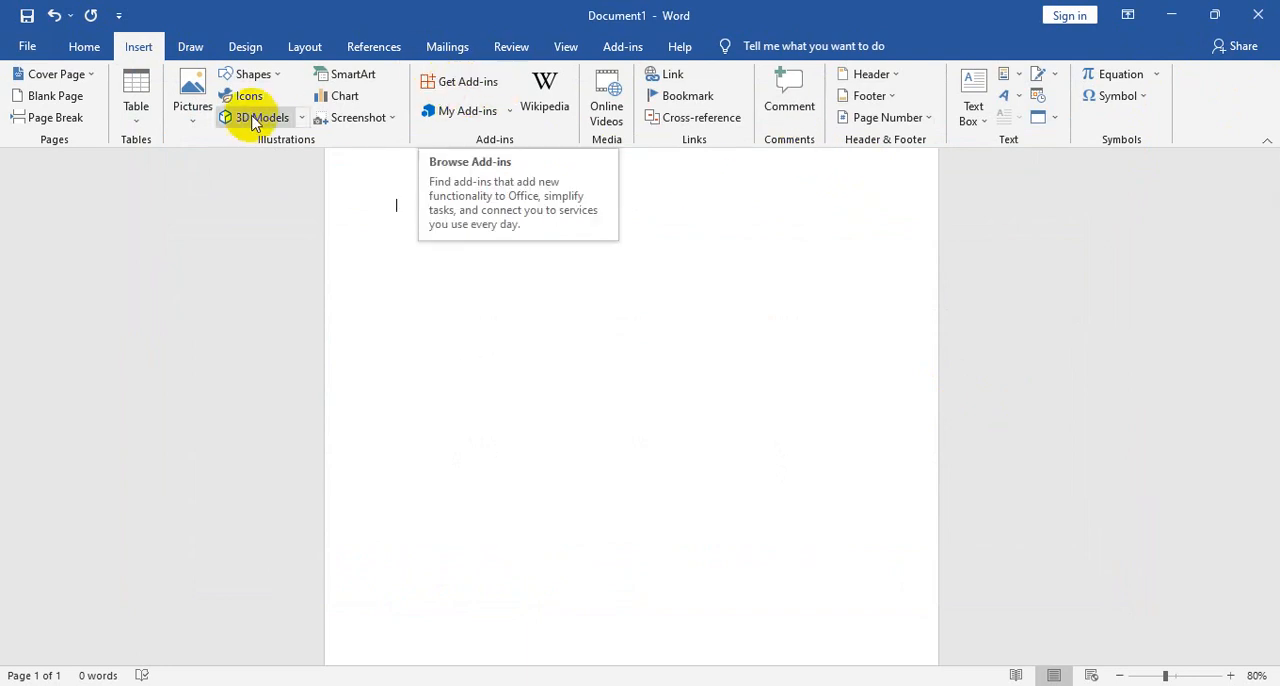
- Search the Office Add-ins store for "image" and browse the add-ins offered
click(454, 89)
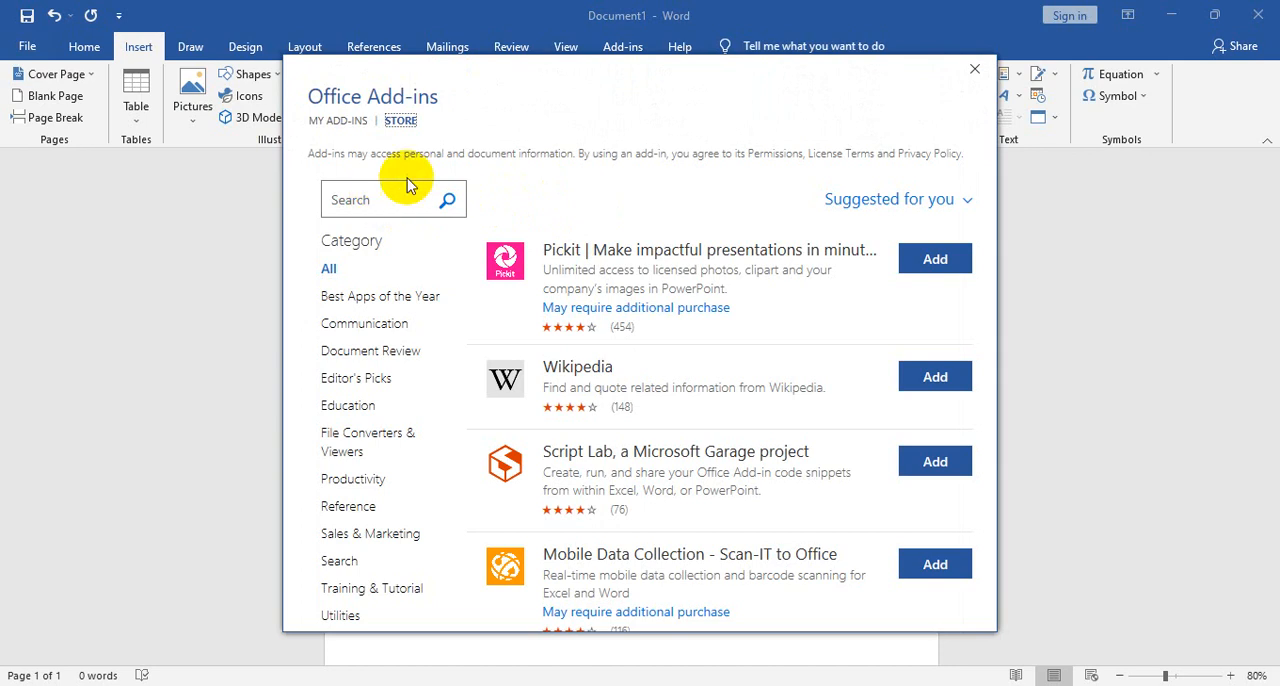
click(390, 192)
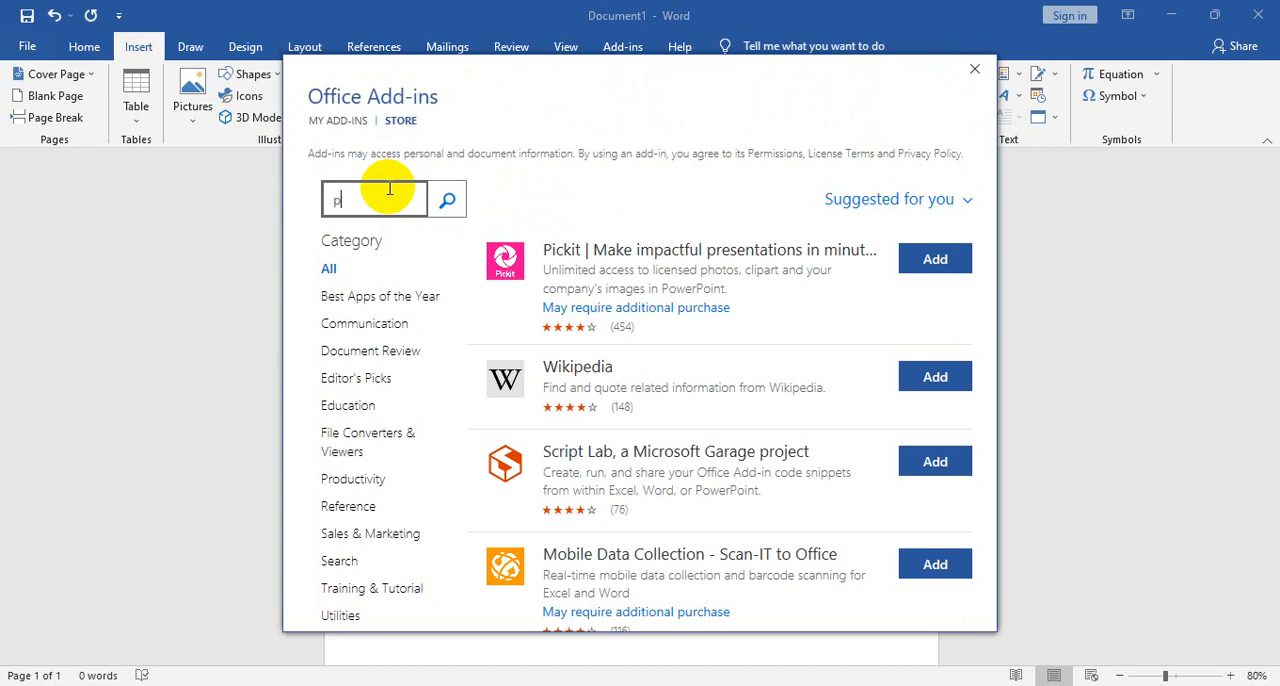
text(p)
key(BackSpace)
text(image)
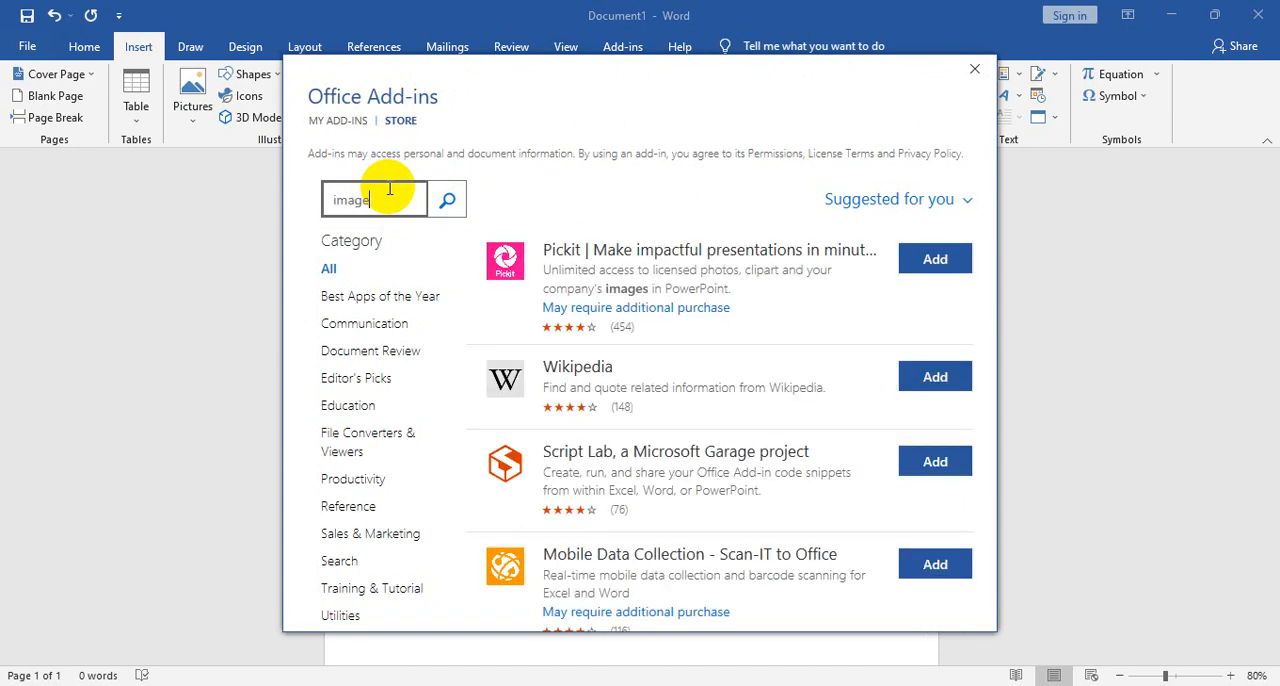
scroll(651, 363, down, 5)
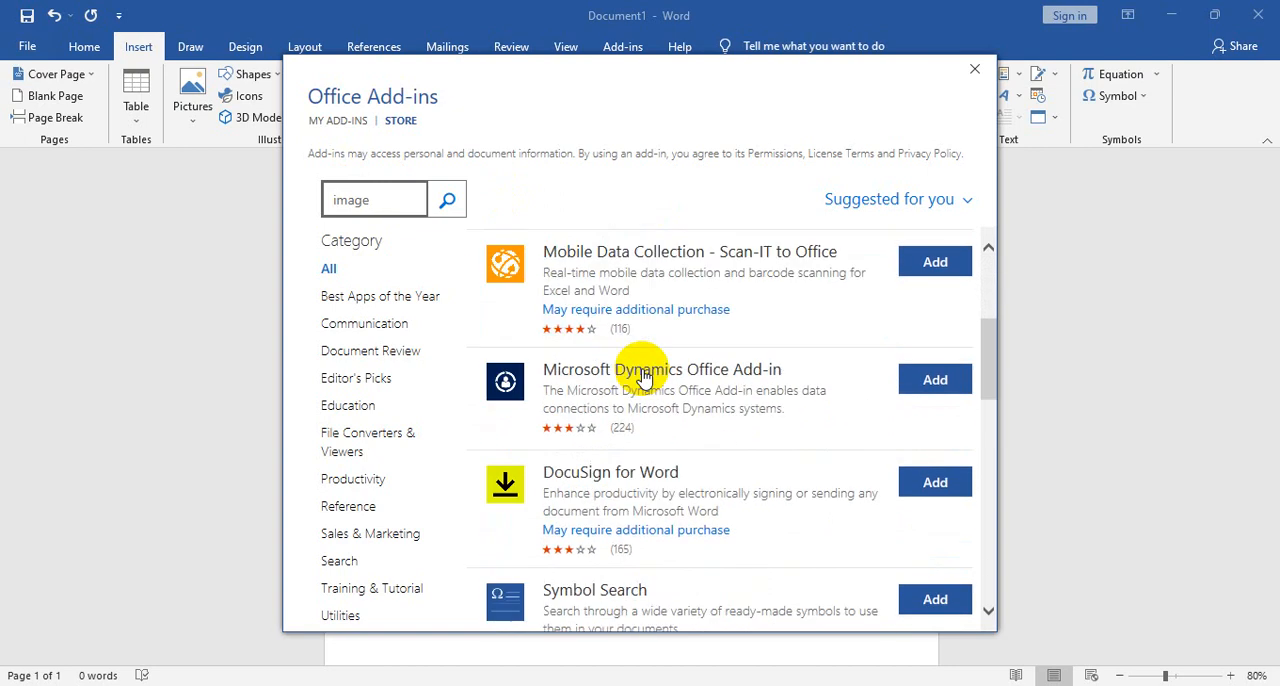
key(Return)
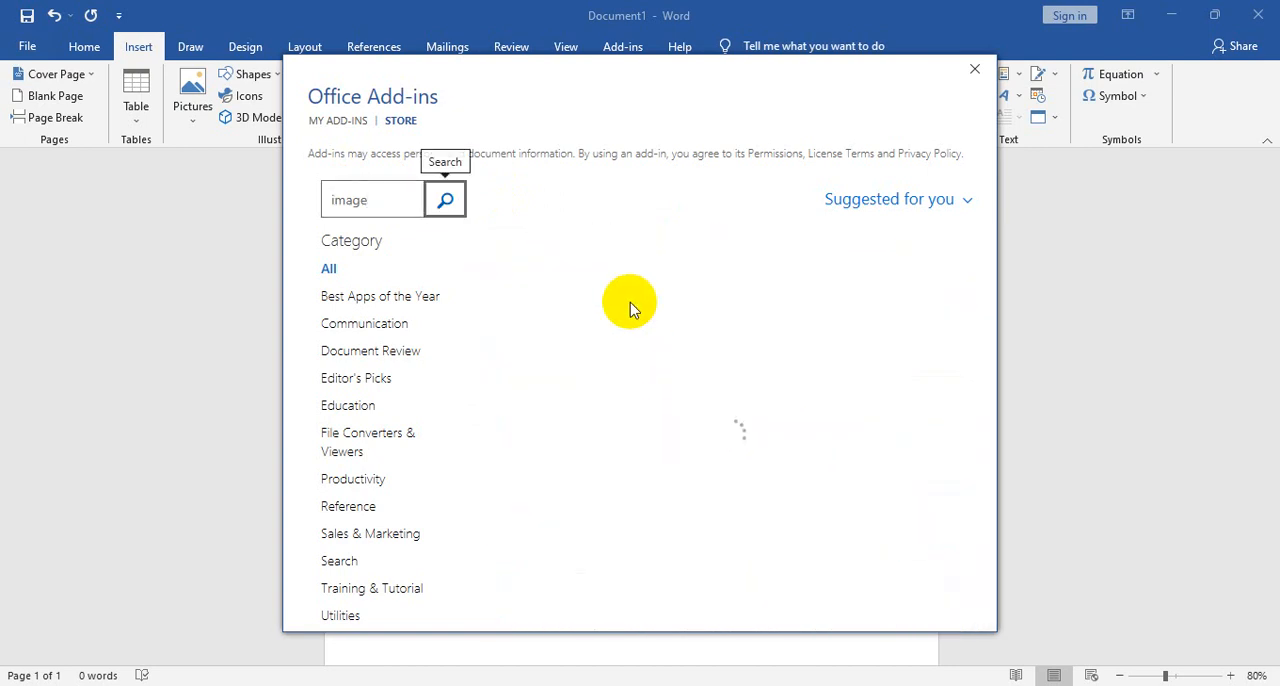
scroll(630, 311, down, 10)
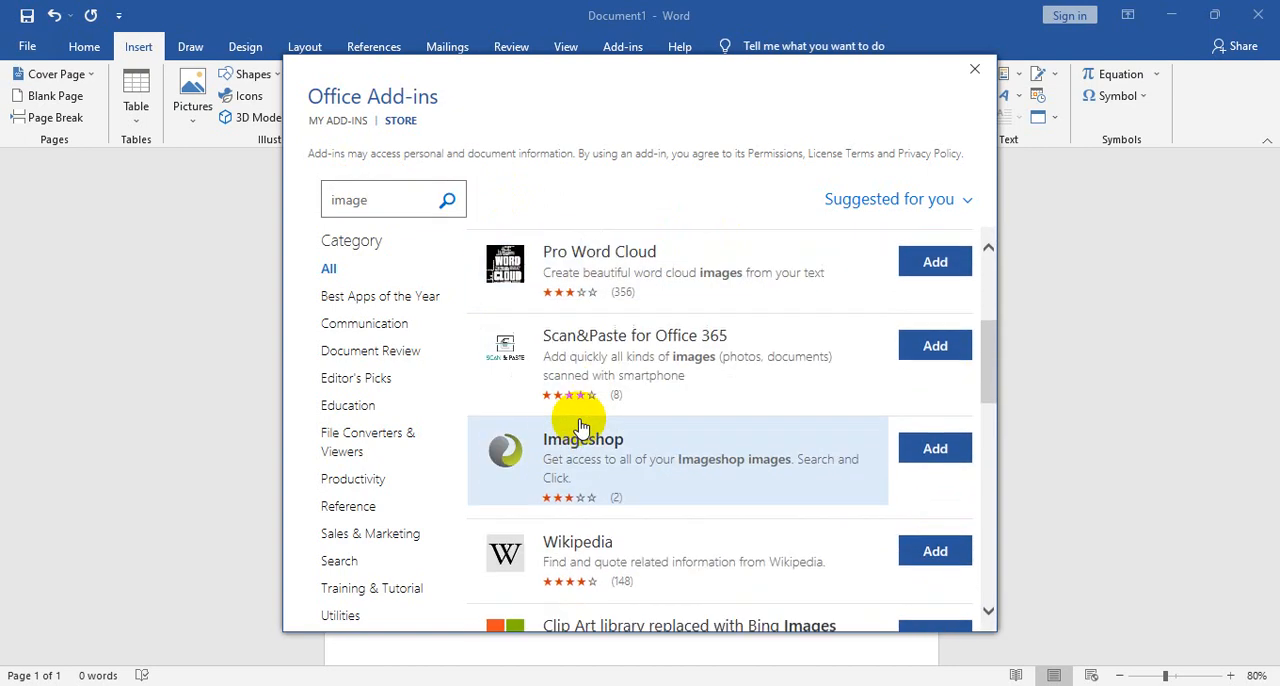
scroll(584, 427, down, 2)
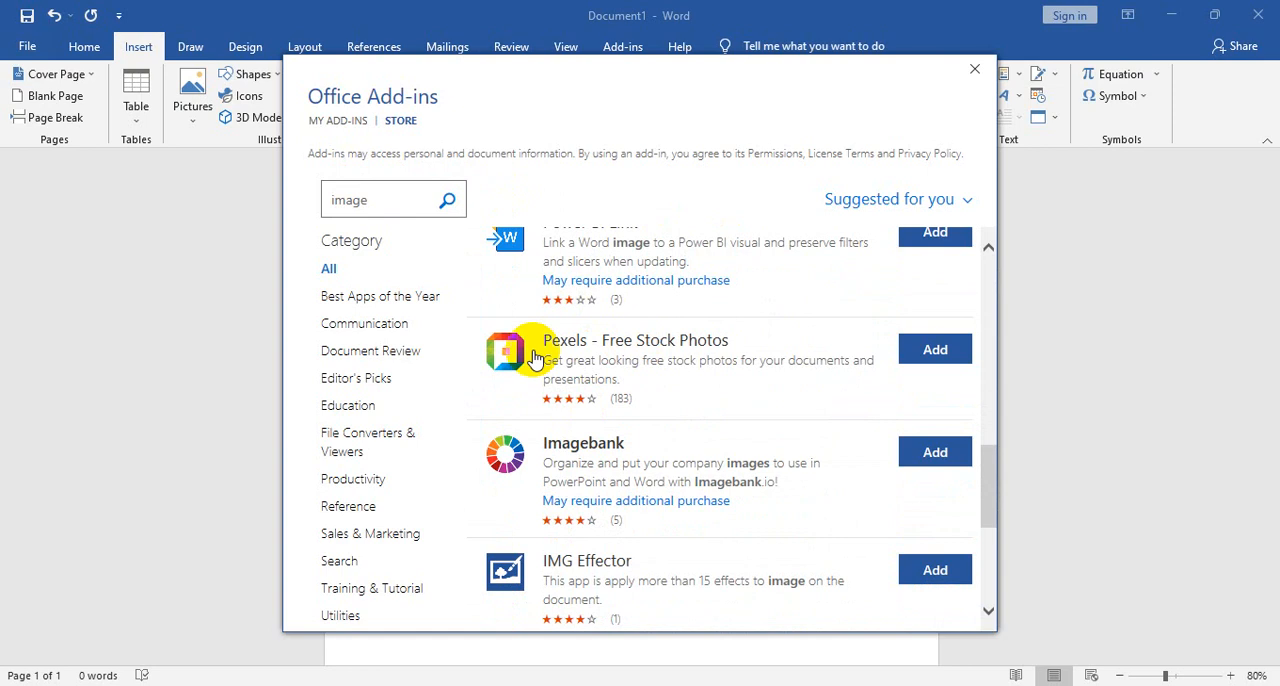
- Add the Pexels - Free Stock Photos add-in, accept its terms and conditions, and dismiss its introduction
click(928, 350)
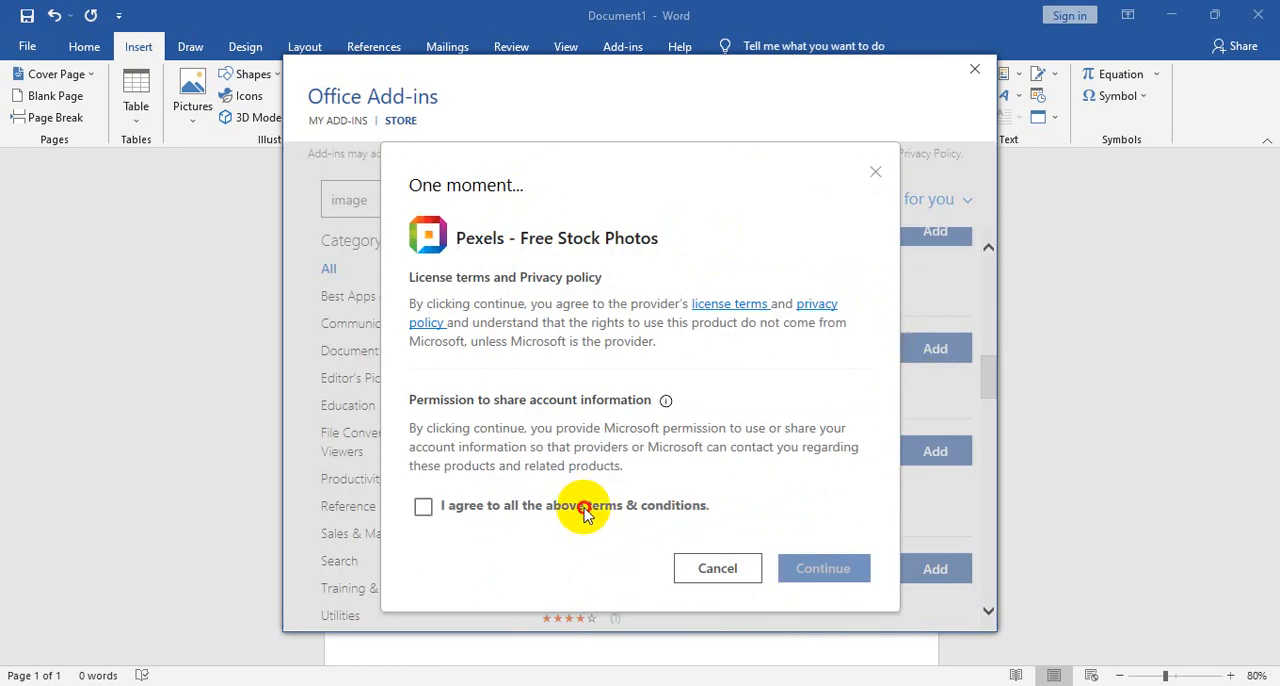
click(565, 508)
click(815, 568)
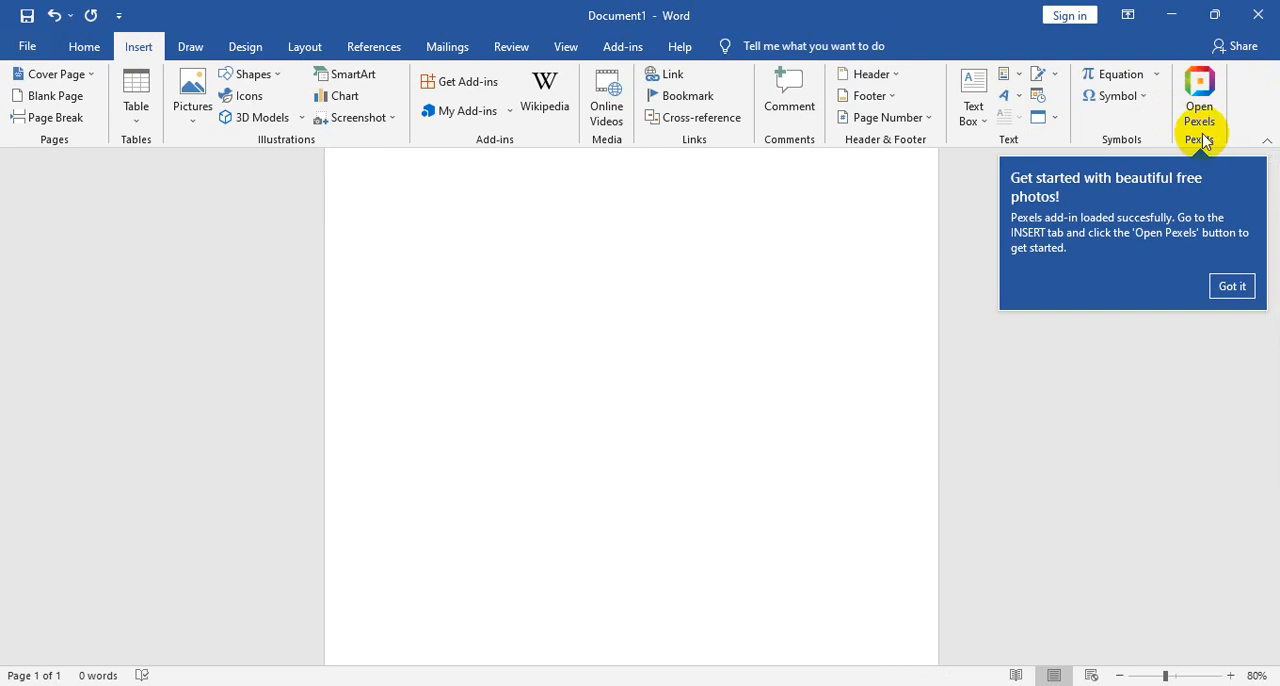
click(1231, 286)
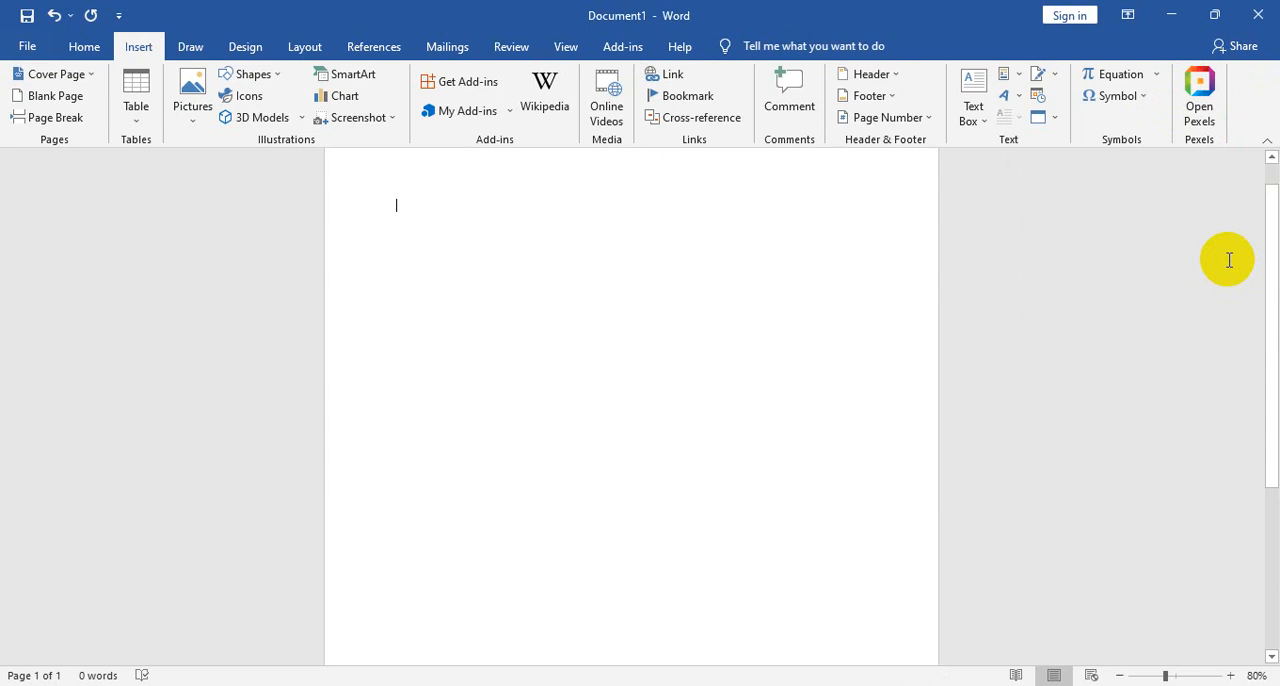
- Open the Pexels add-in and search its free photos for "bird"
click(1200, 96)
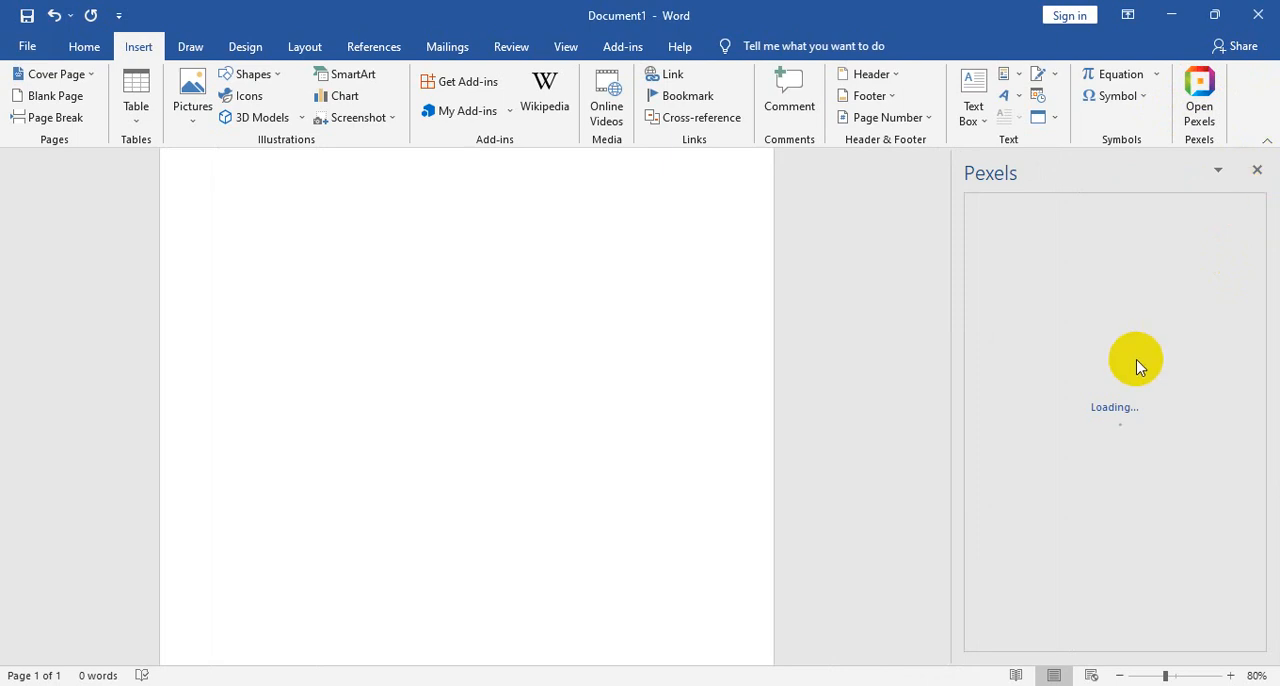
click(1097, 353)
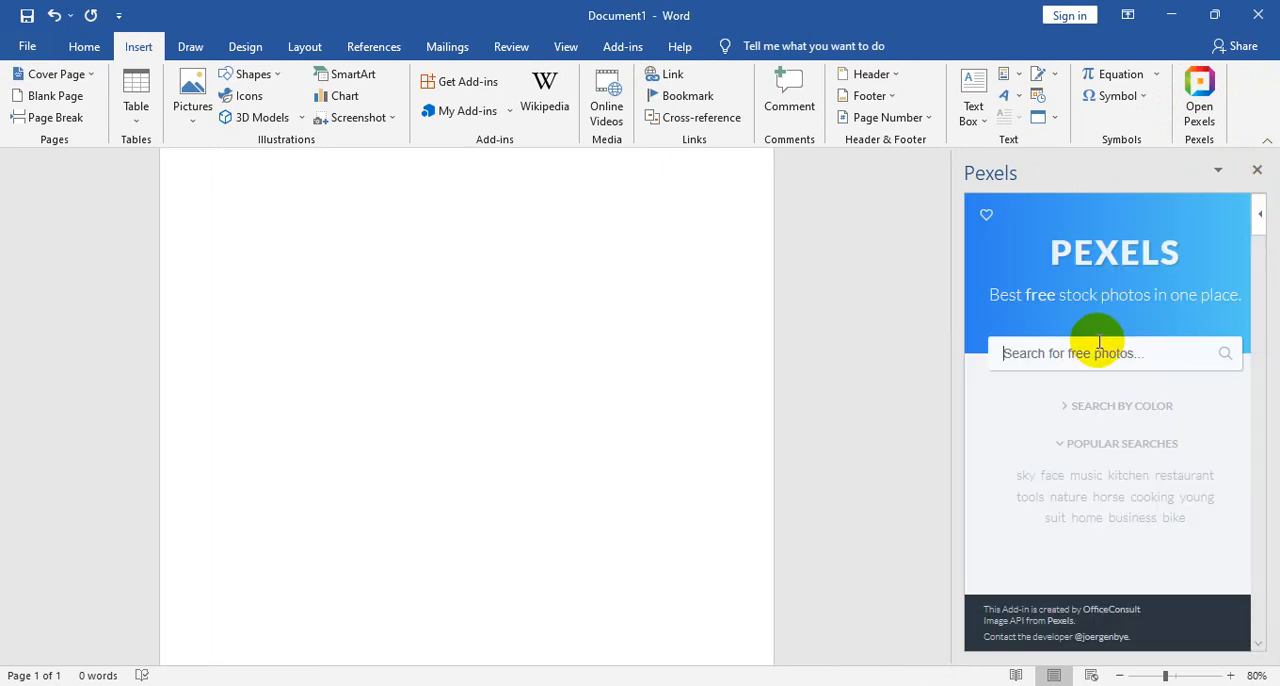
text(bird)
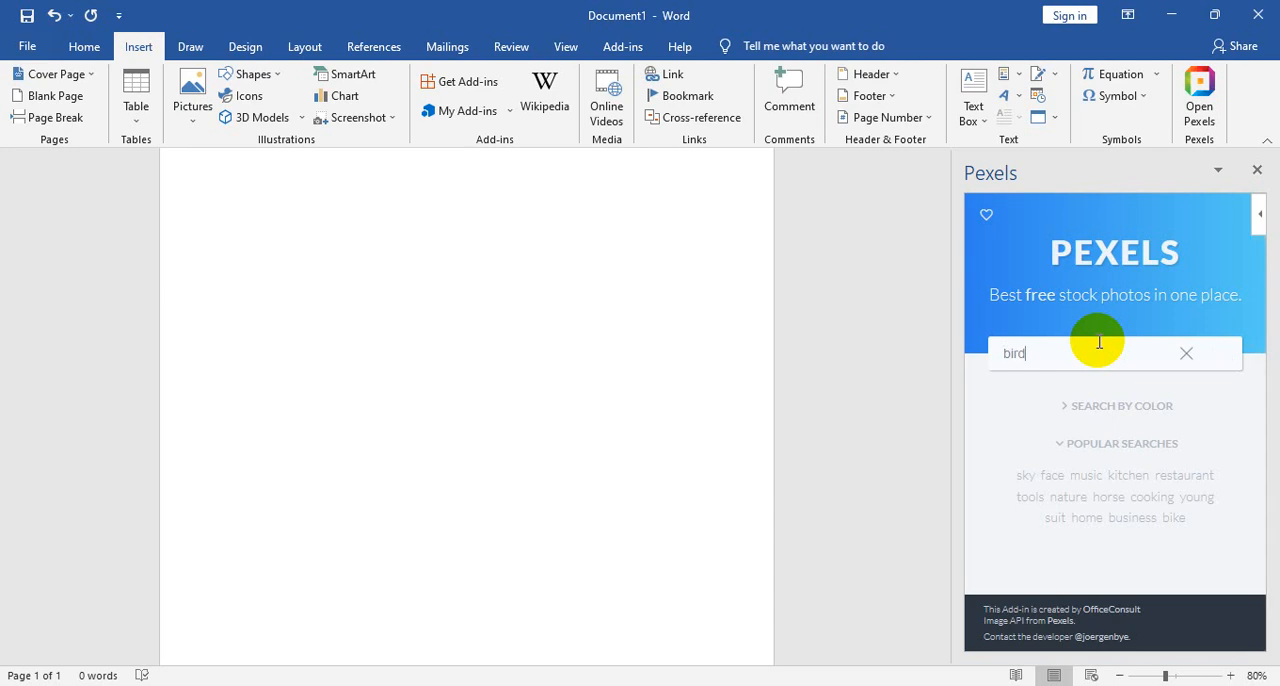
key(Return)
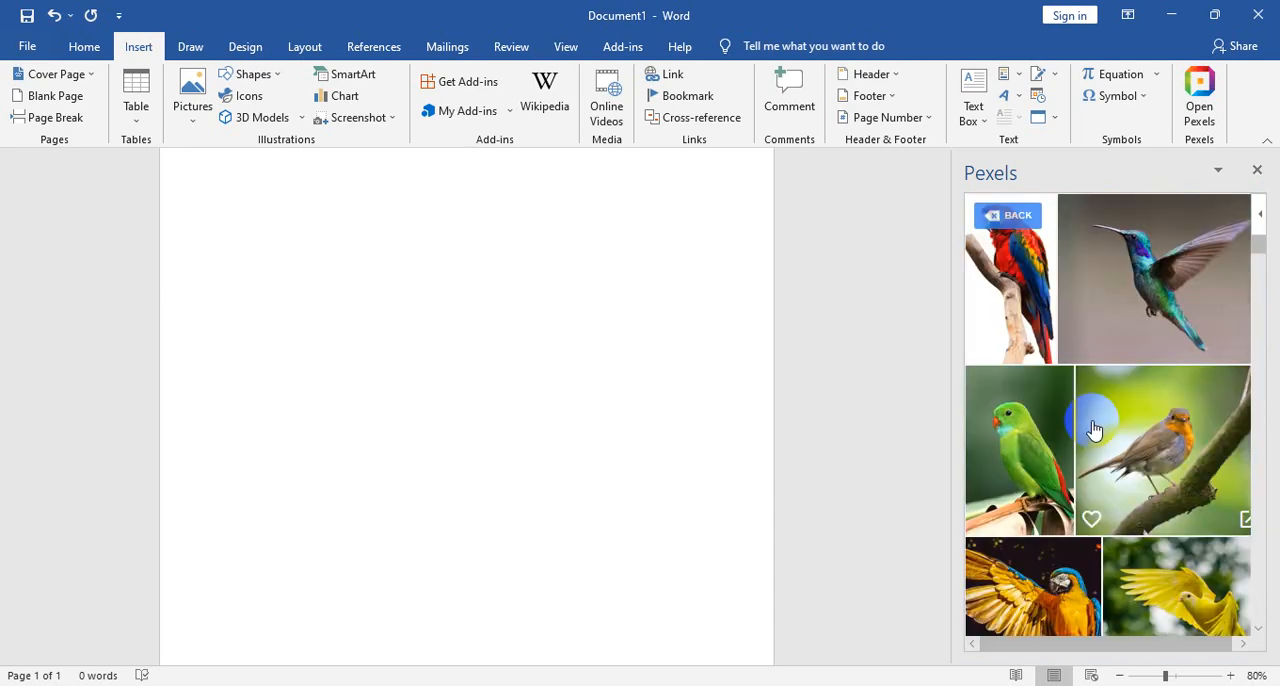
- Insert the barn owl photo from the Pexels bird results into the document and close the add-in
scroll(1094, 429, down, 10)
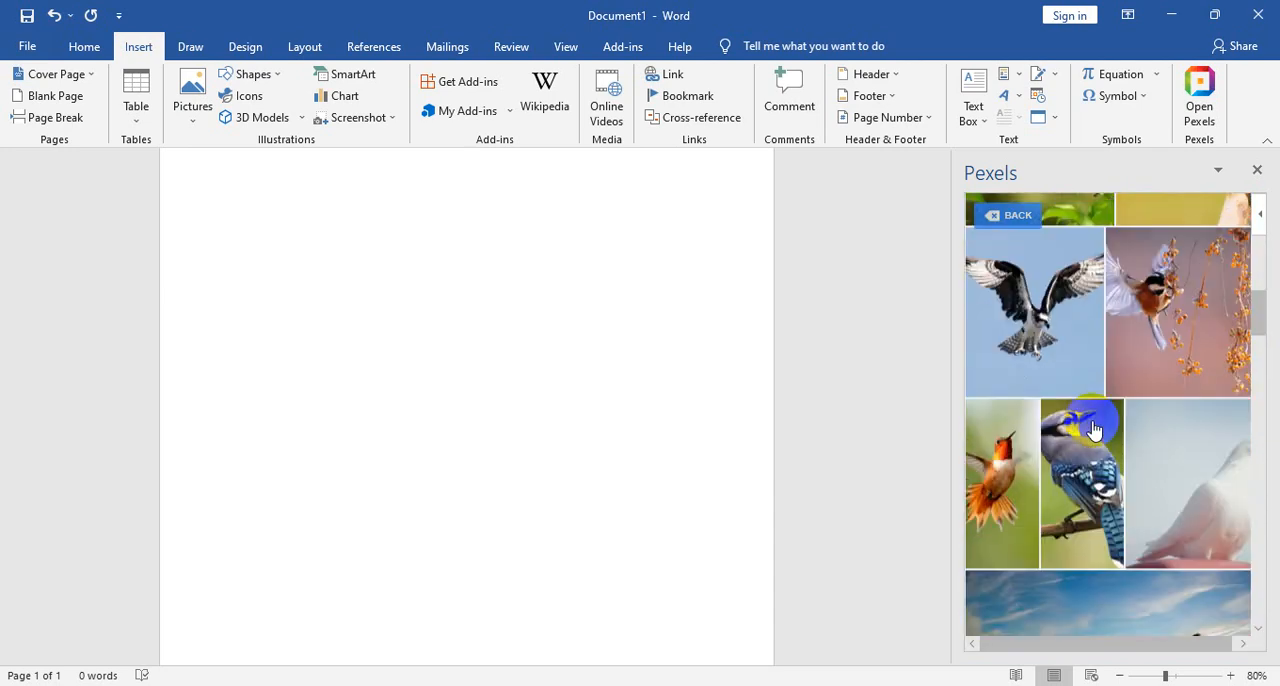
scroll(1094, 429, down, 10)
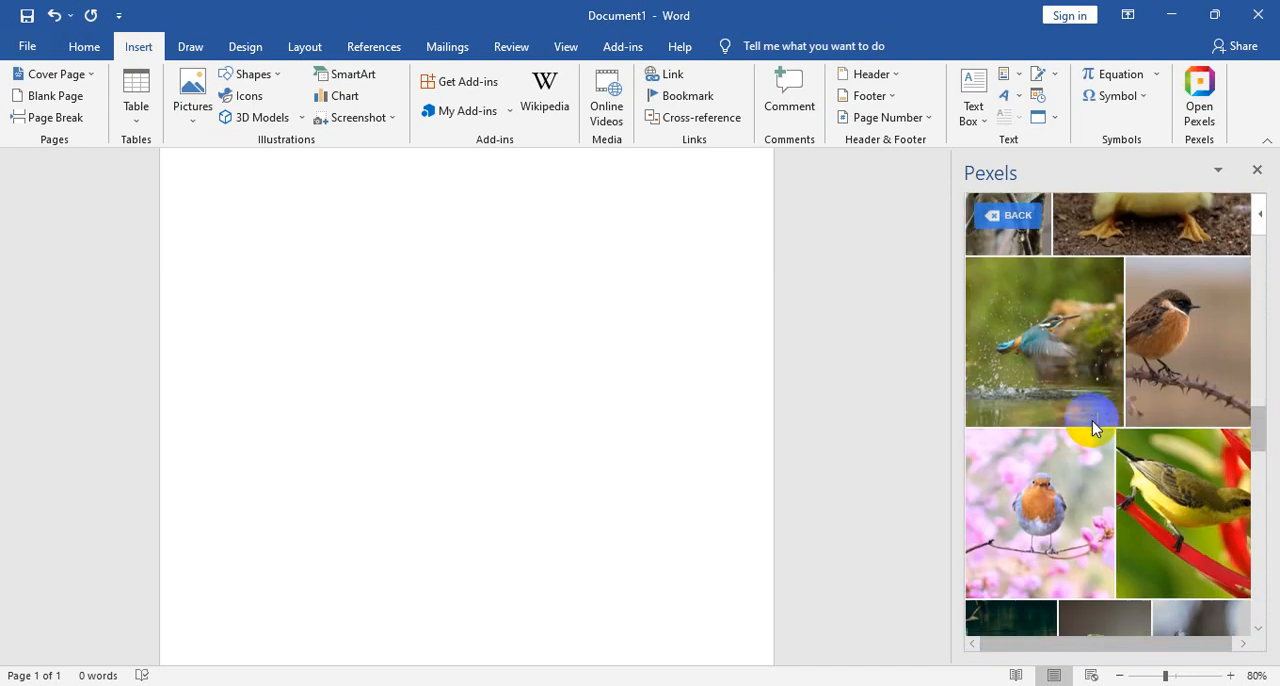
scroll(1094, 429, down, 5)
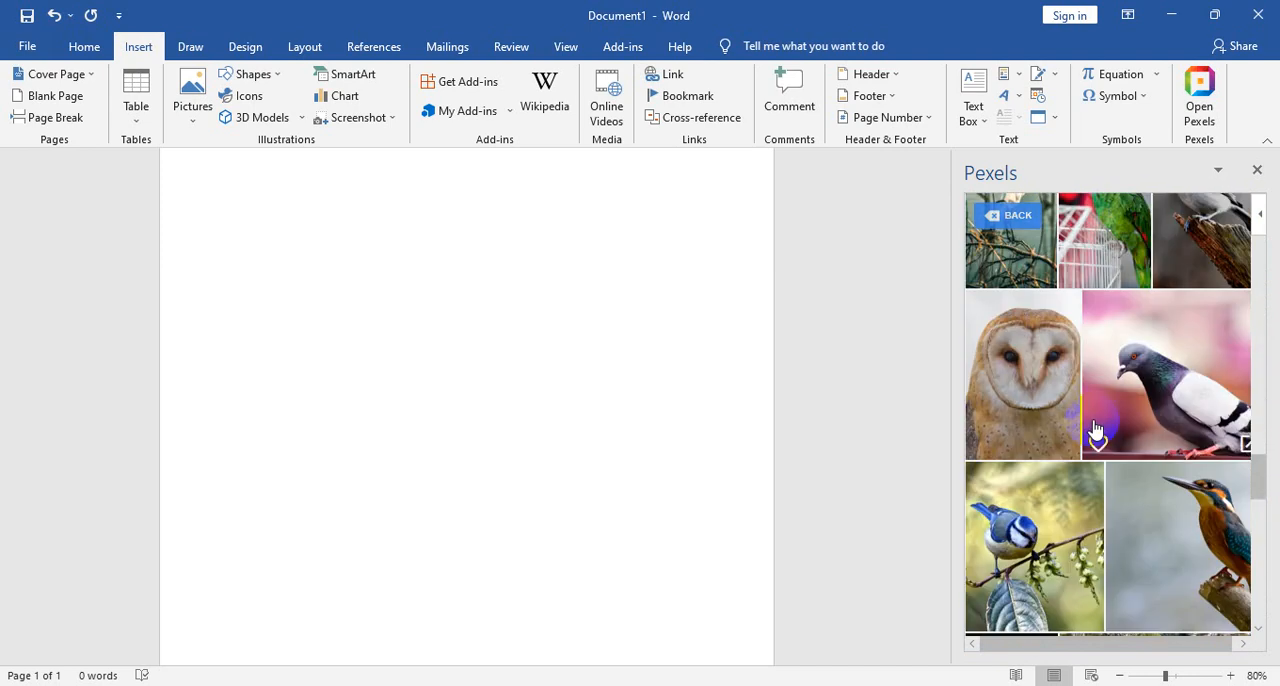
click(1016, 355)
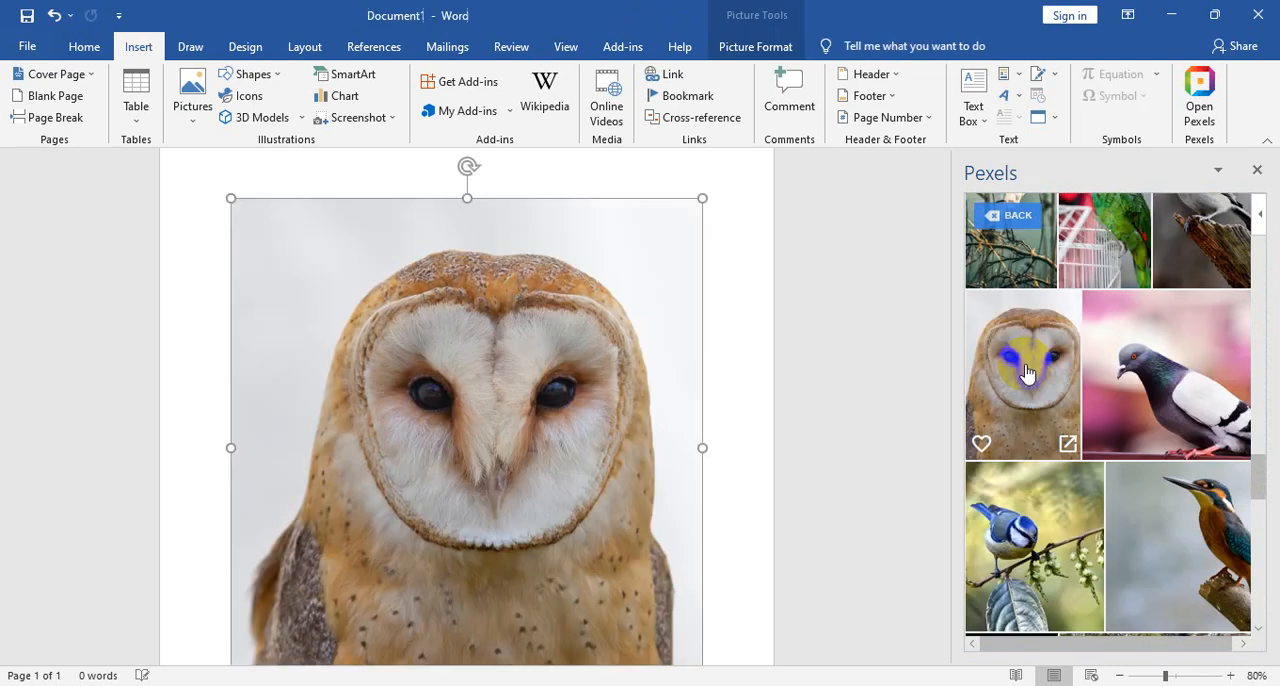
click(1259, 169)
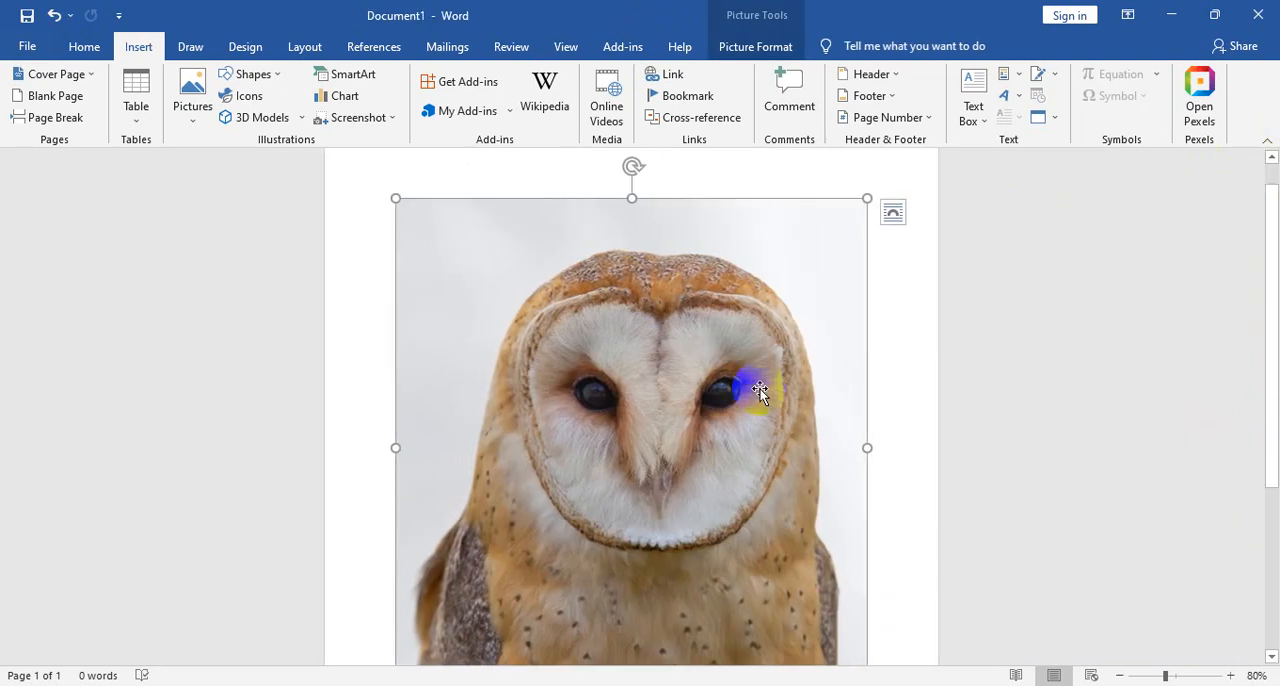
scroll(760, 390, down, 5)
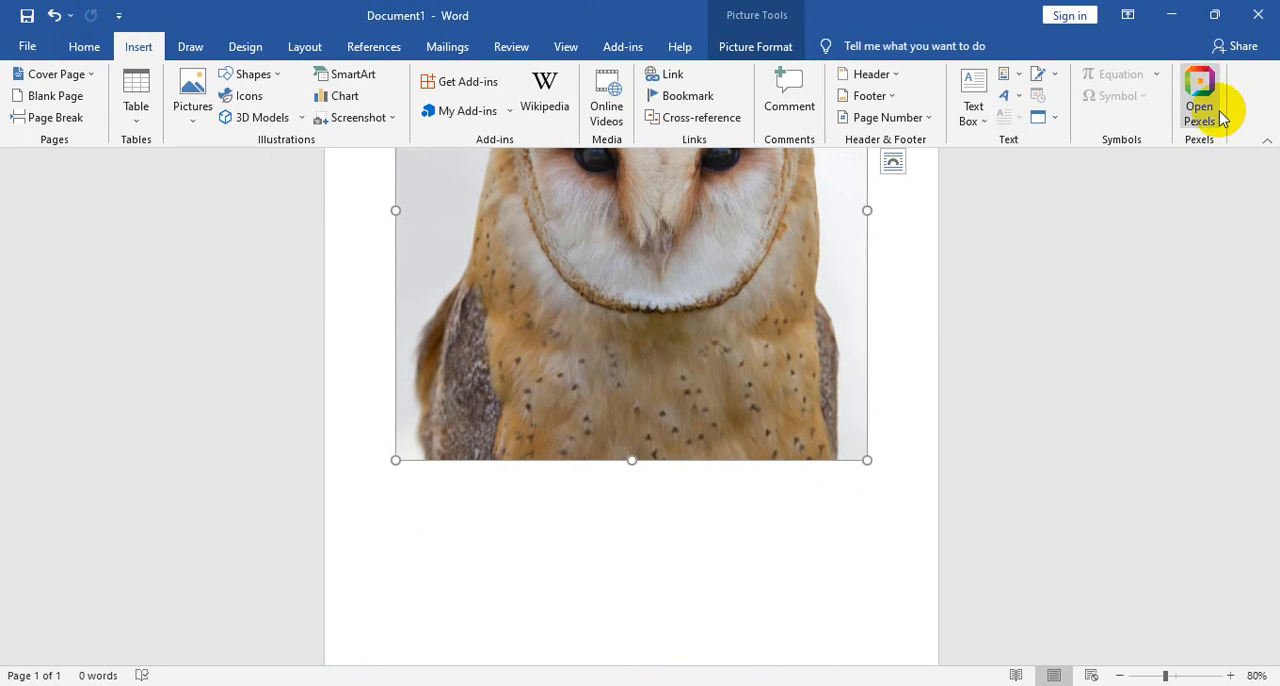
scroll(700, 250, up, 3)
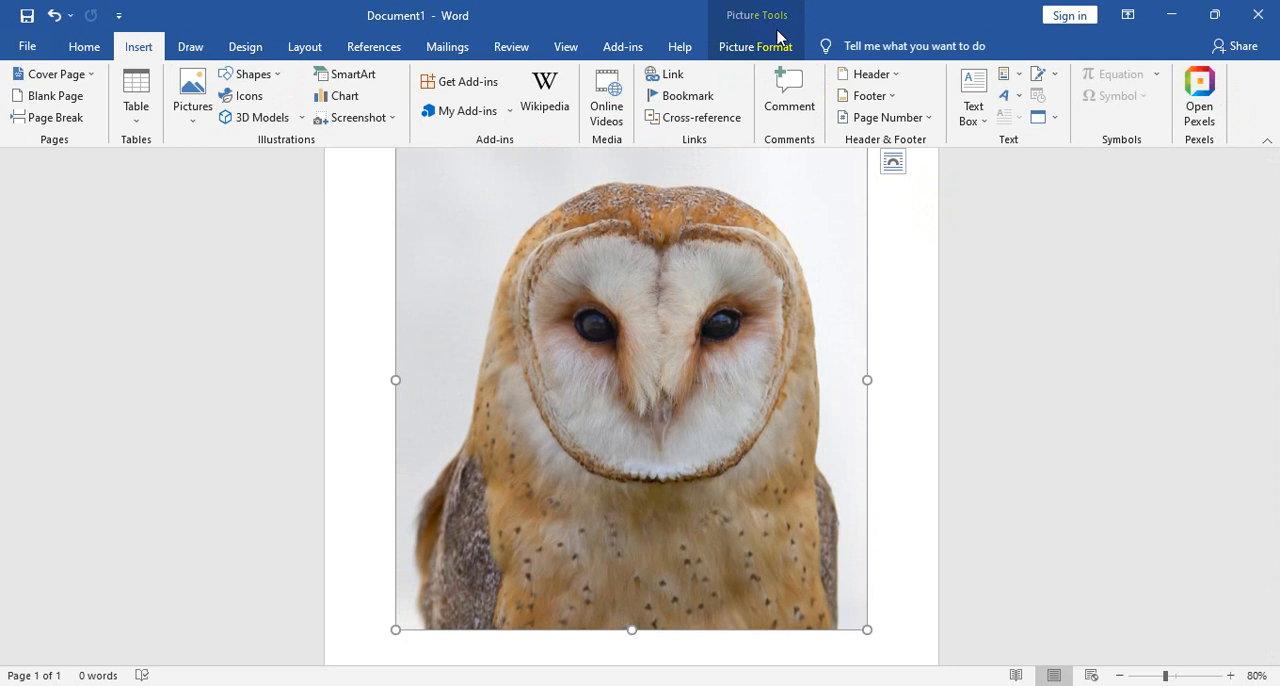
- Compress the owl picture to the Print (220 ppi) resolution, applying it only to this picture
click(893, 270)
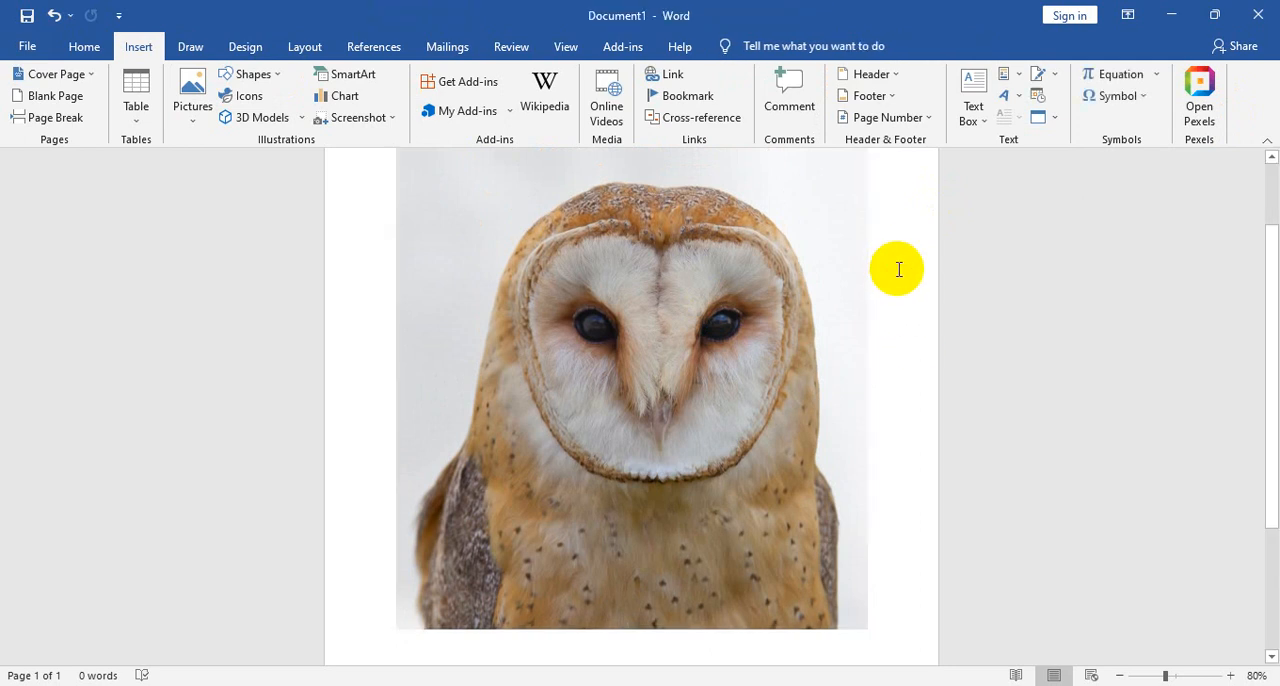
click(657, 250)
click(757, 46)
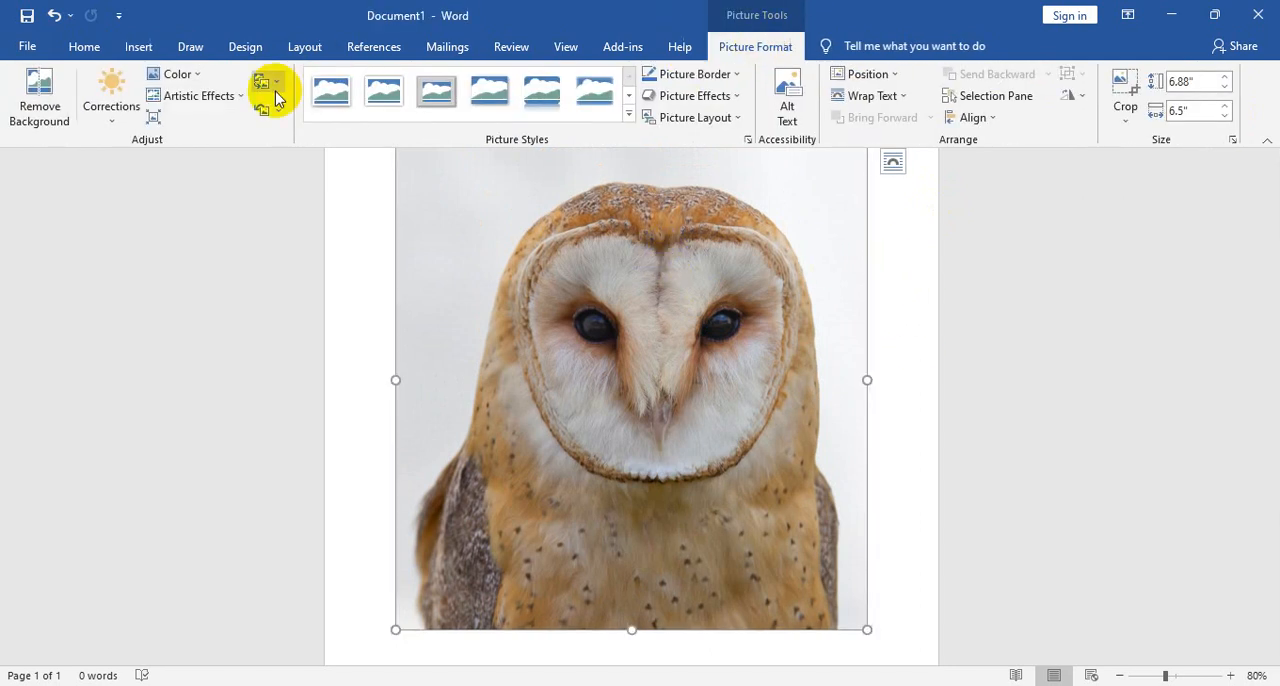
click(276, 92)
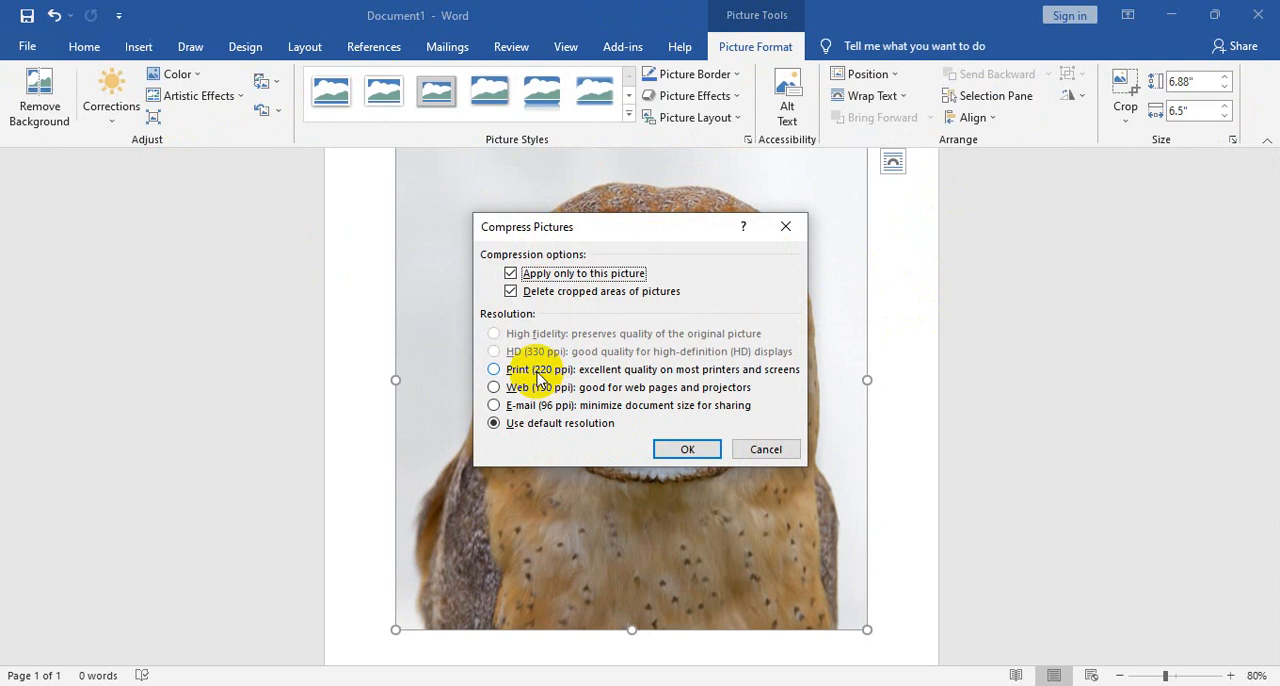
click(539, 373)
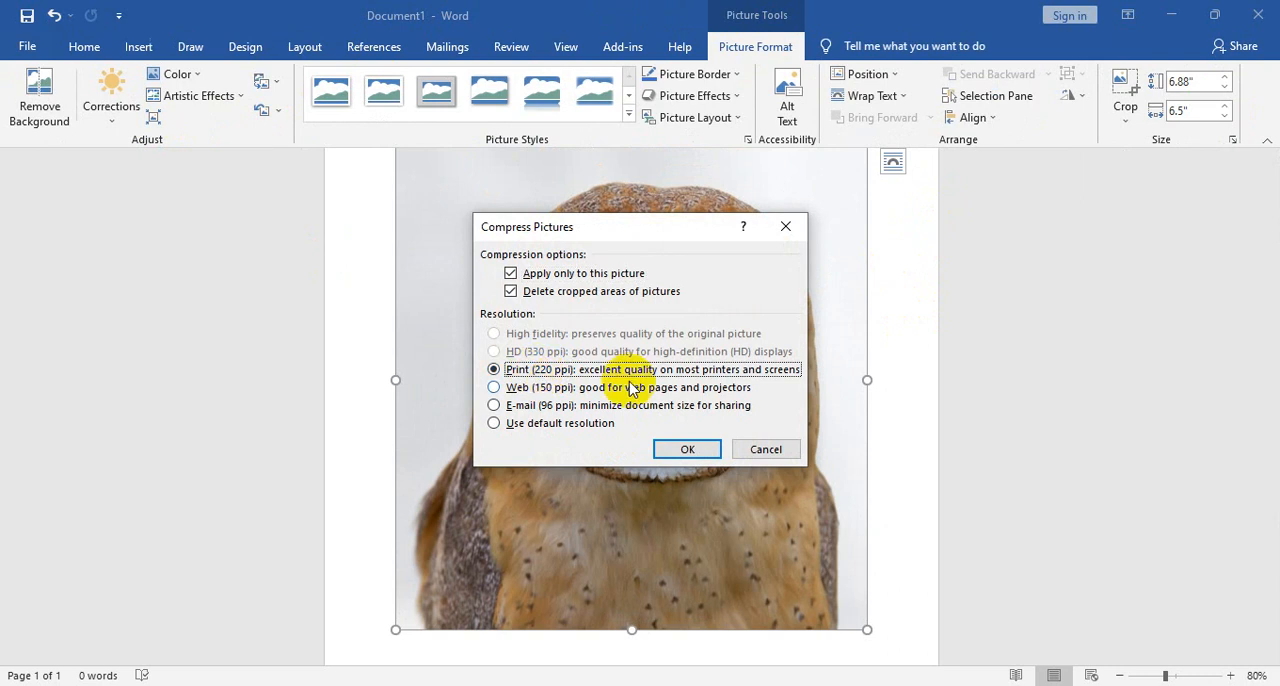
click(686, 450)
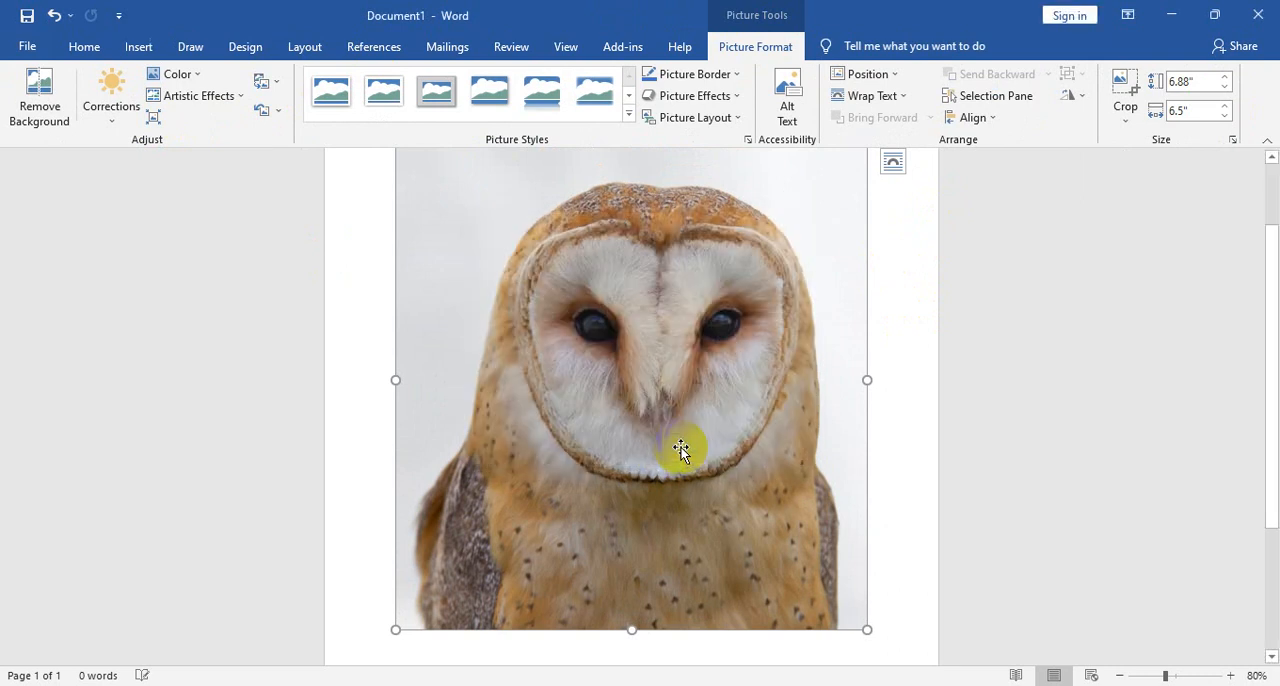
- Compress the owl picture to the E-mail (96 ppi) resolution and inspect its image quality up close
click(153, 122)
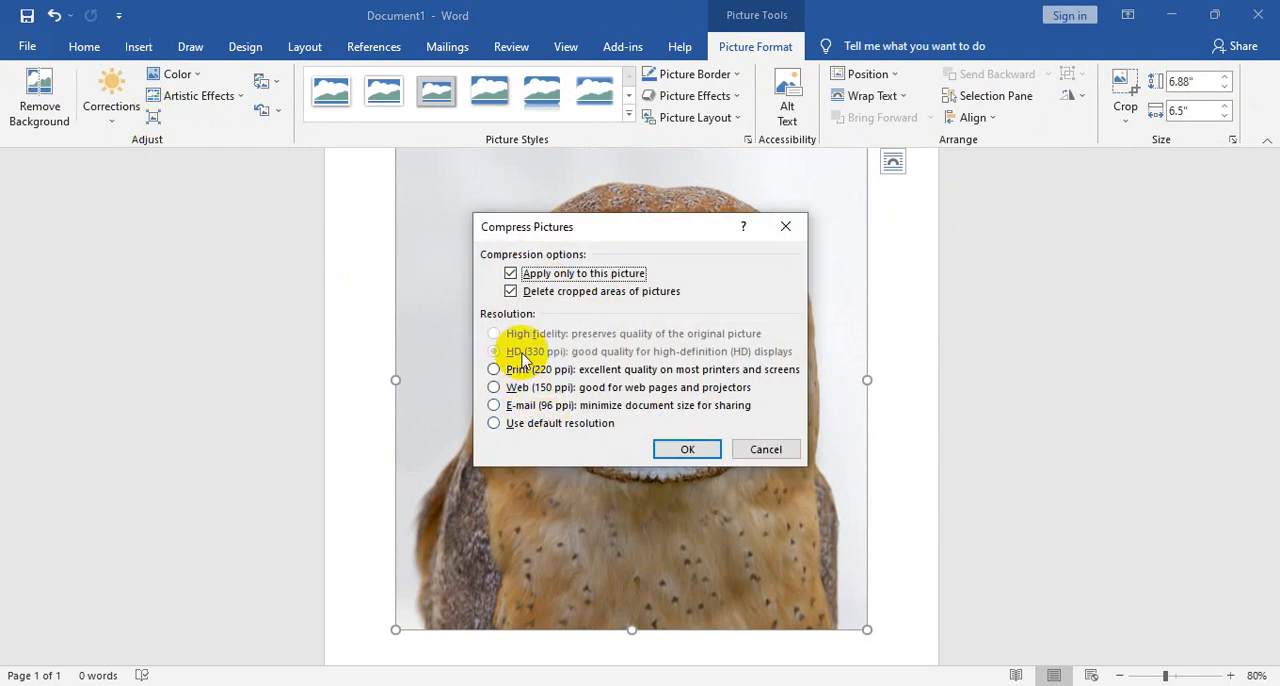
click(520, 406)
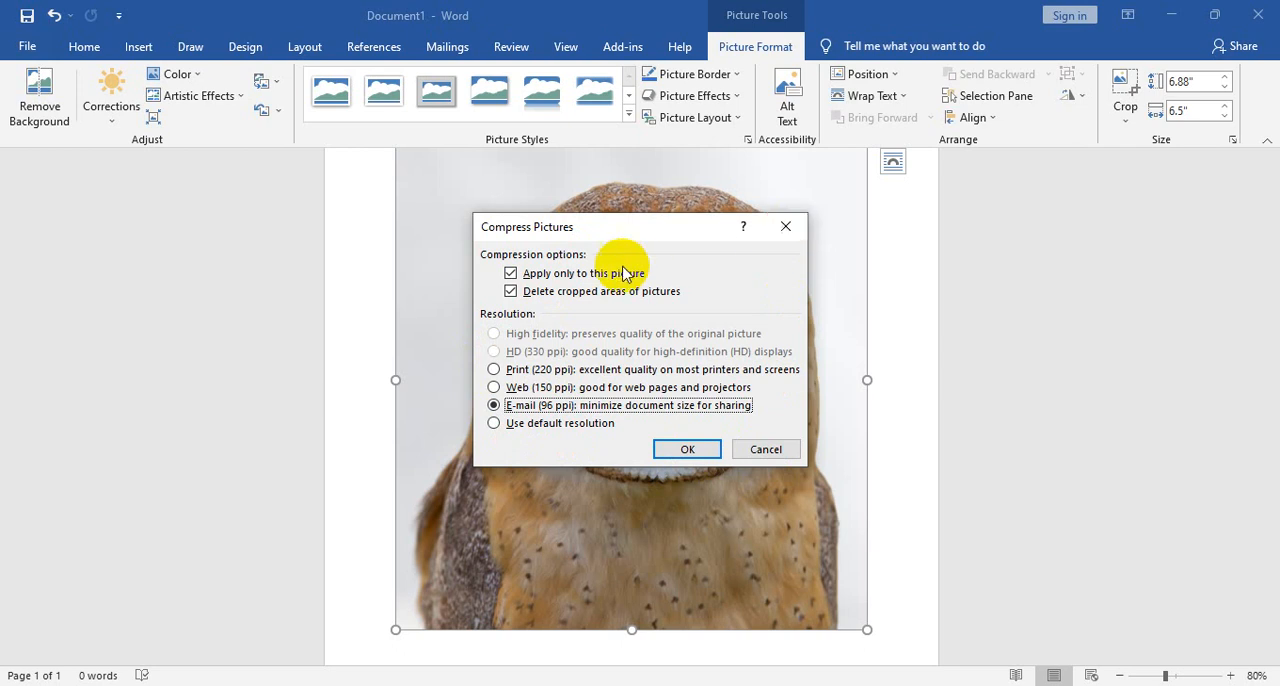
click(690, 450)
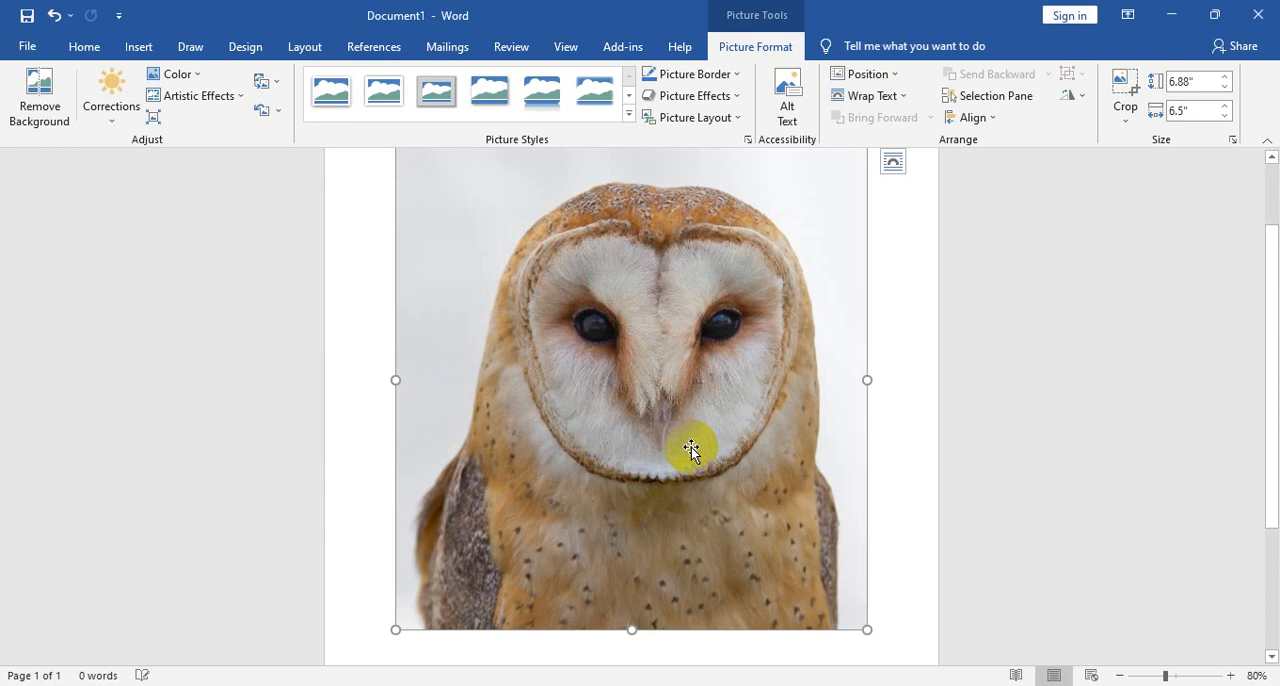
ctrl+scroll(692, 441, up, 13)
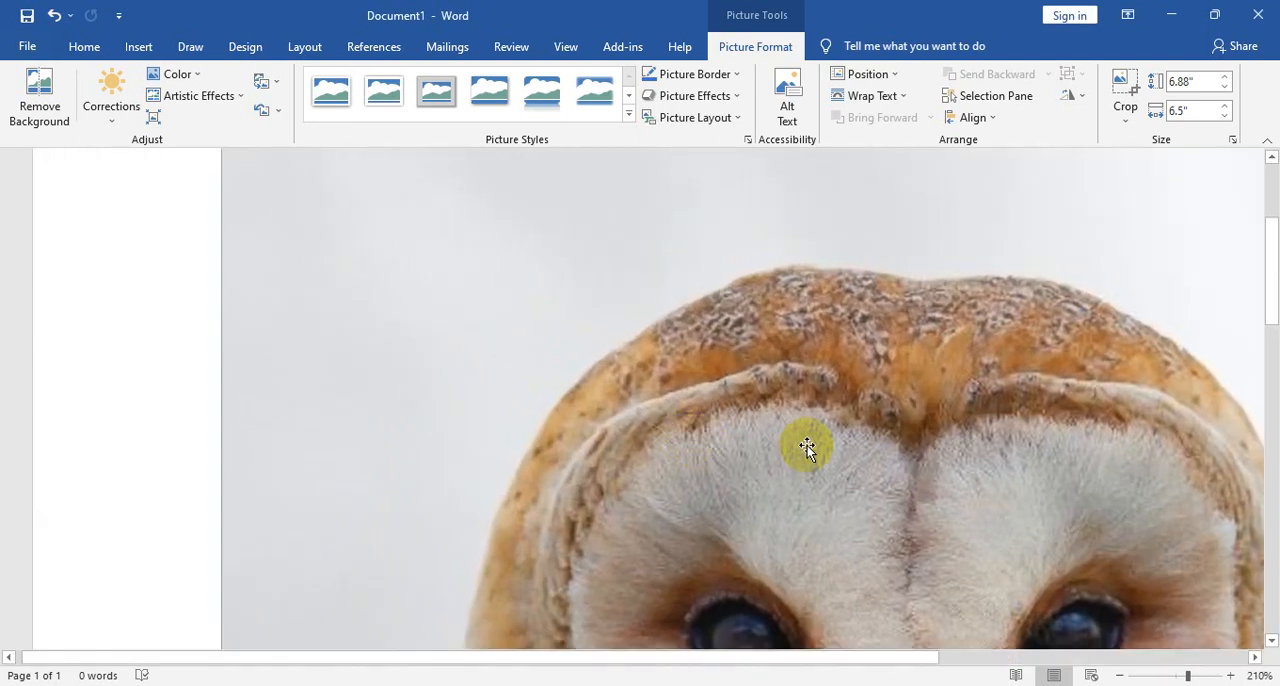
- Try the Web (150 ppi) resolution for the owl picture, but reapply E-mail (96 ppi) compression instead
click(155, 118)
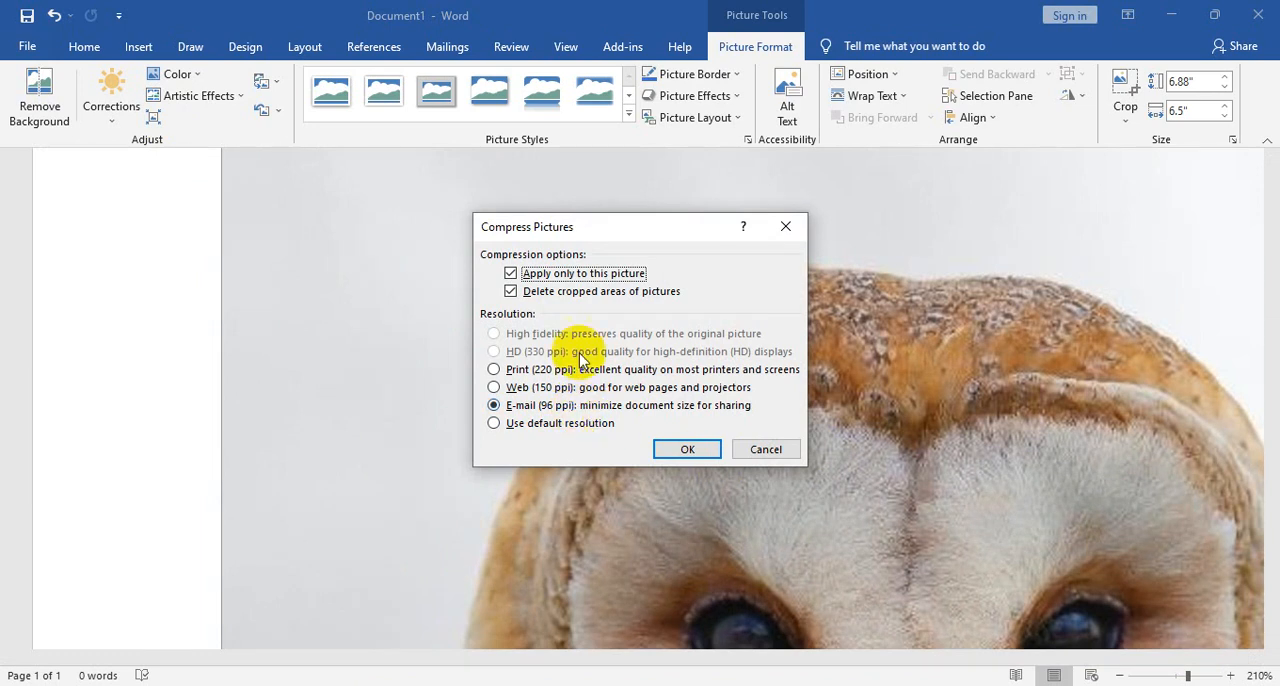
click(520, 389)
click(524, 408)
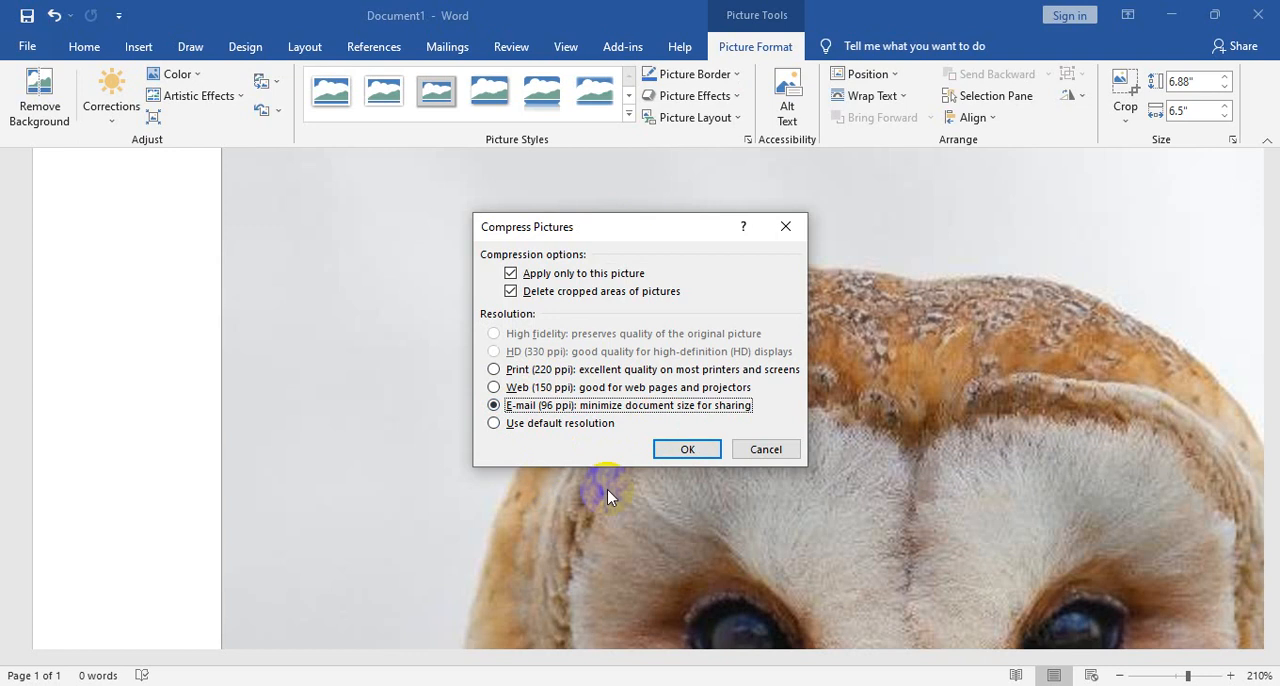
click(689, 449)
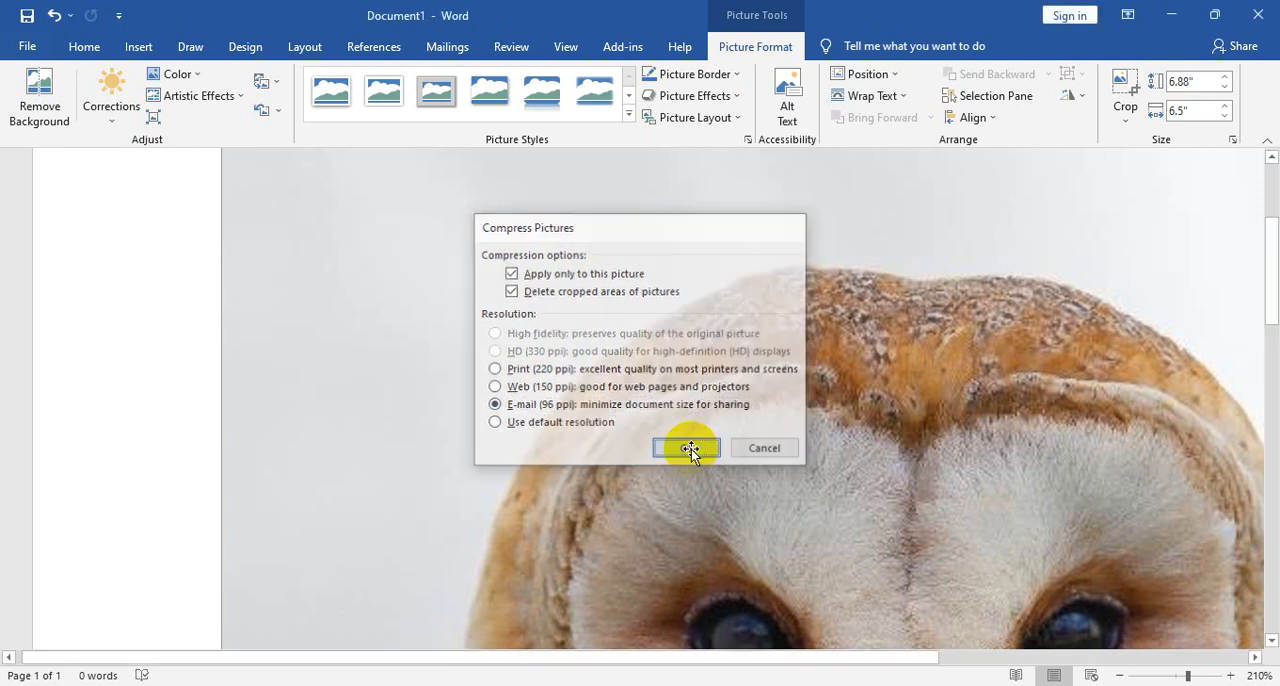
- Review the available sources for replacing the owl picture
click(277, 86)
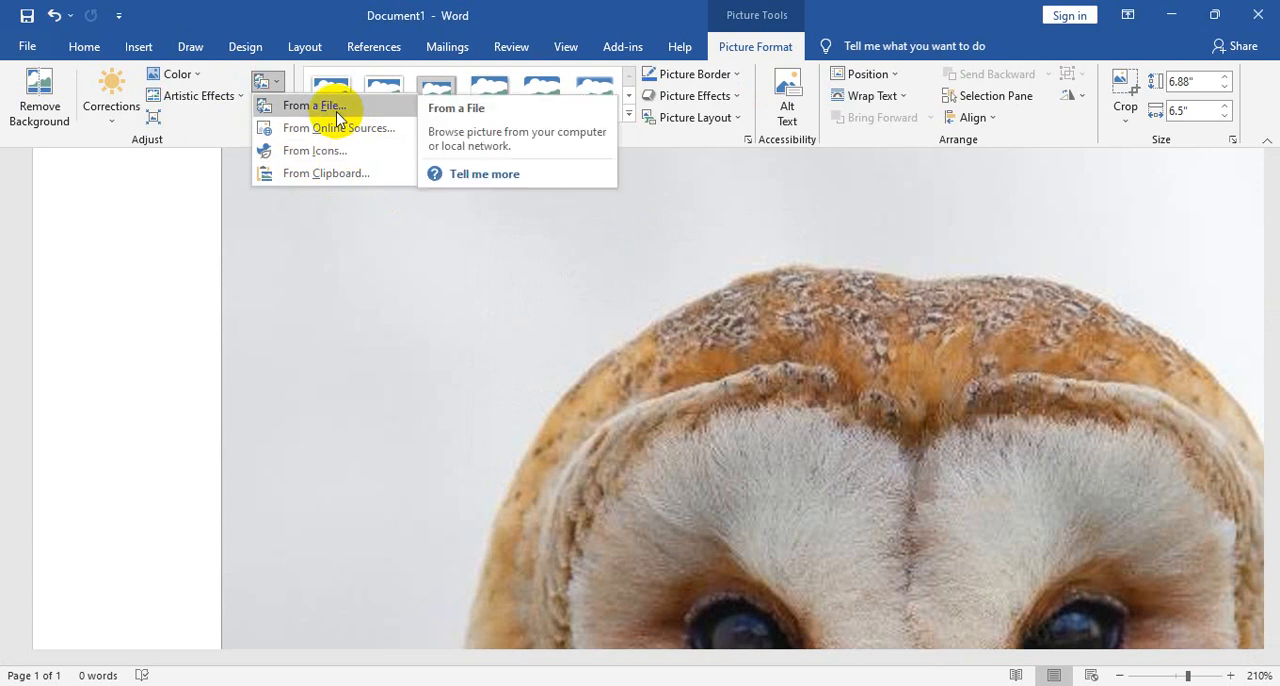
click(279, 80)
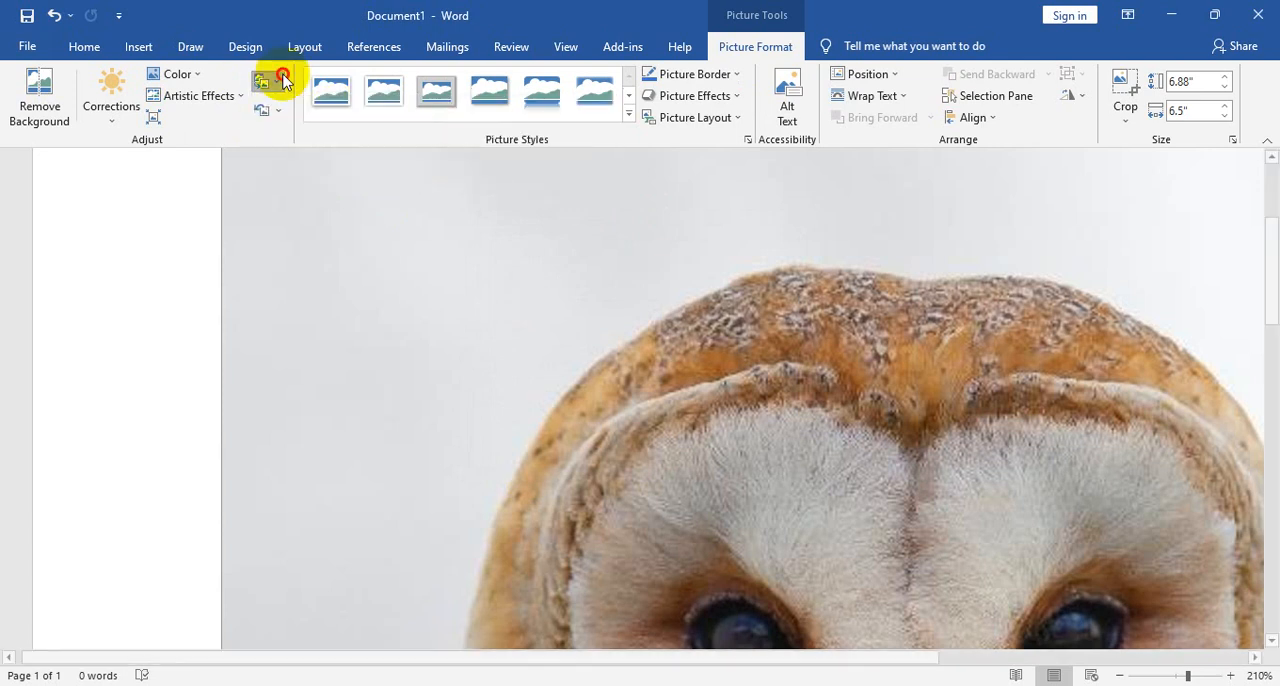
click(282, 80)
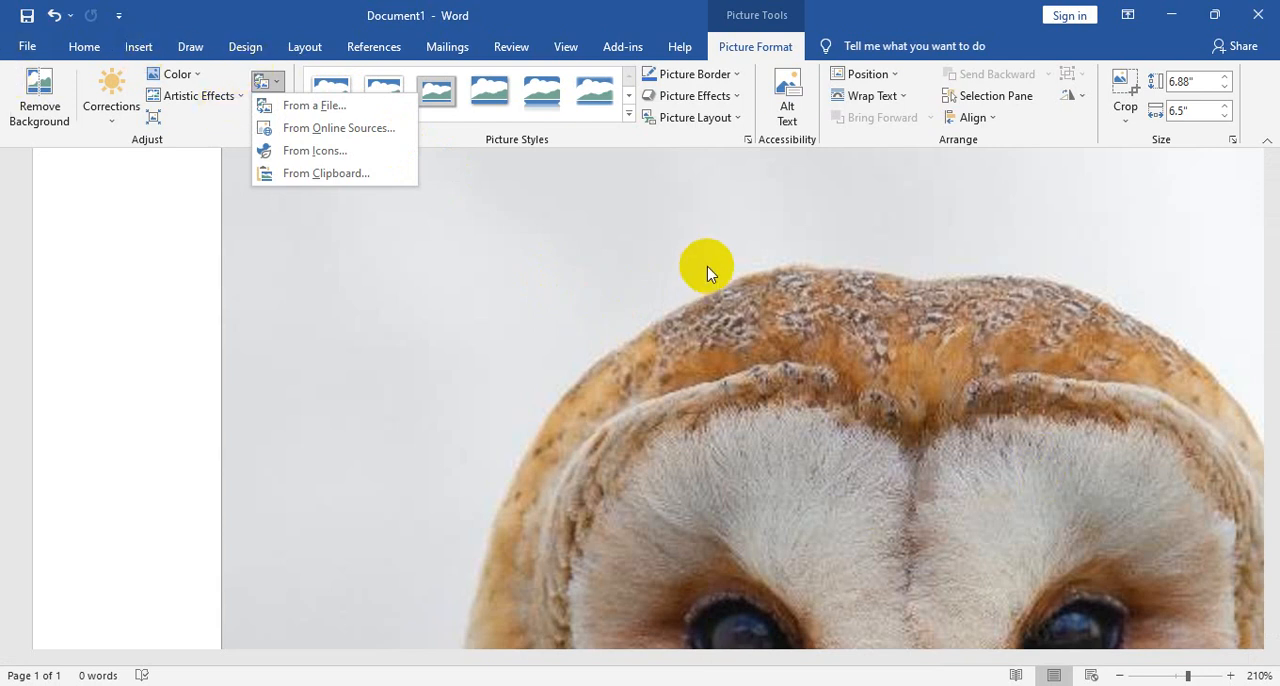
click(139, 50)
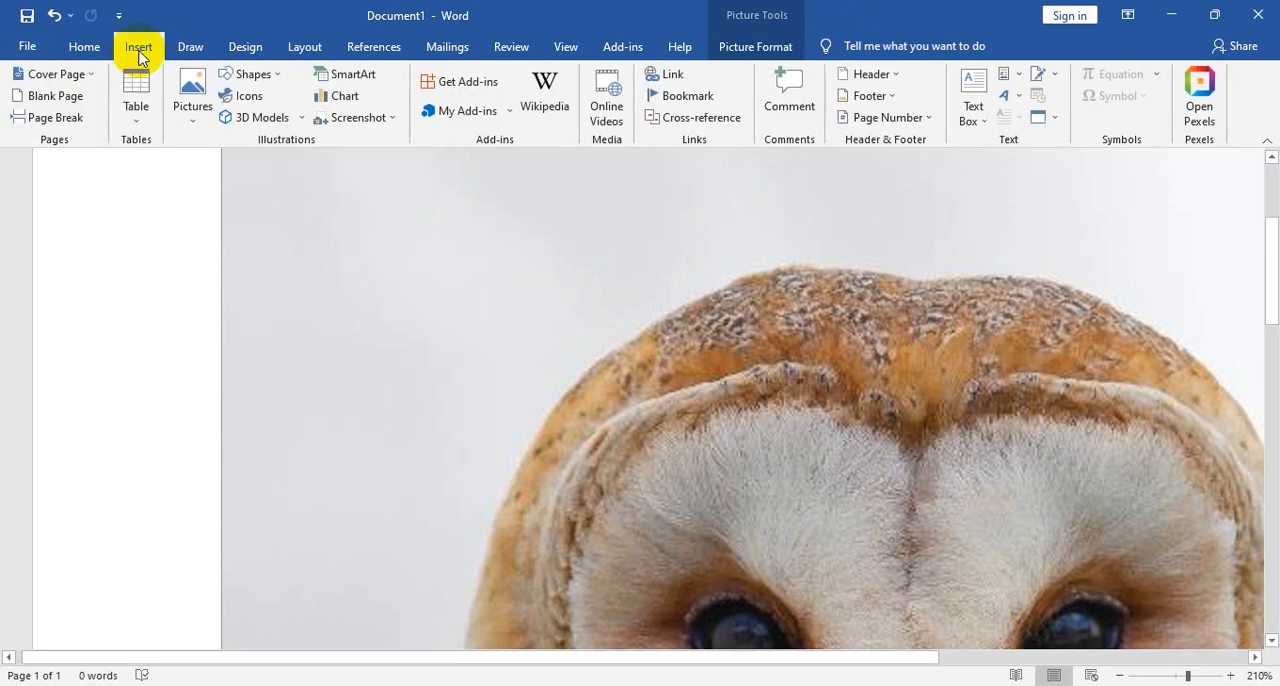
click(1199, 92)
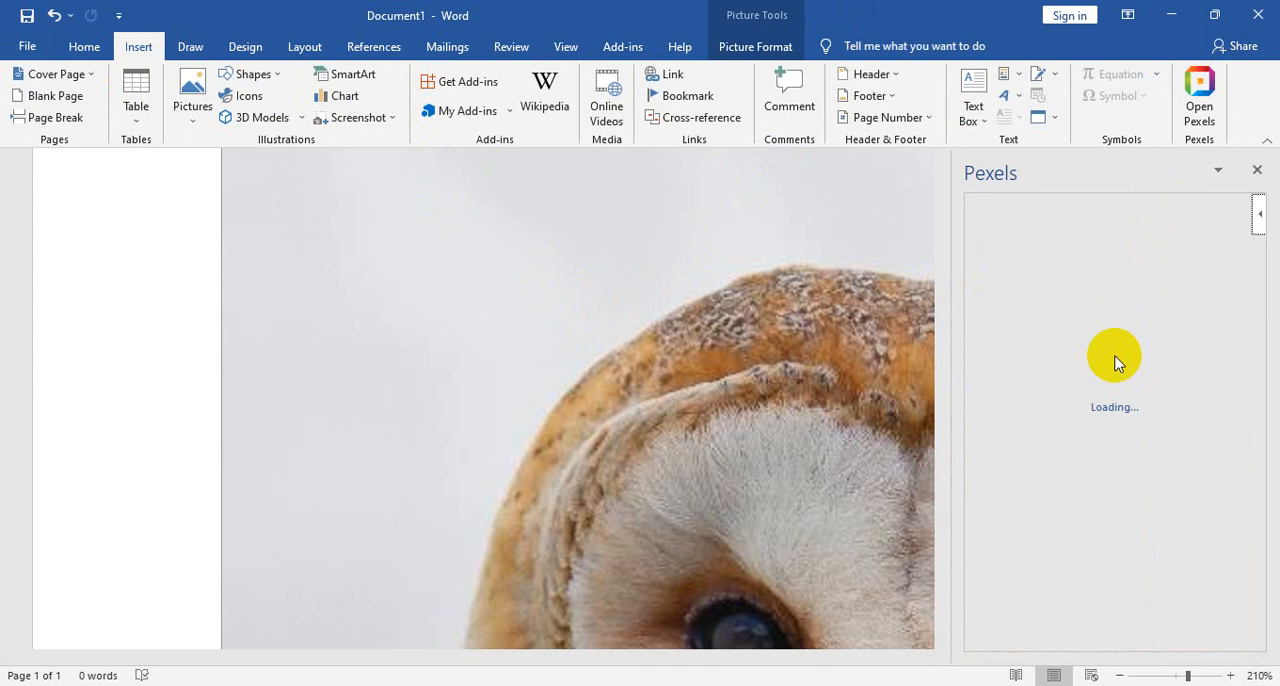
click(1258, 174)
- Replace the selected owl picture by inserting 1024px-HP_logo_2012.svg from the Downloads folder, and view the whole page
click(192, 108)
click(220, 177)
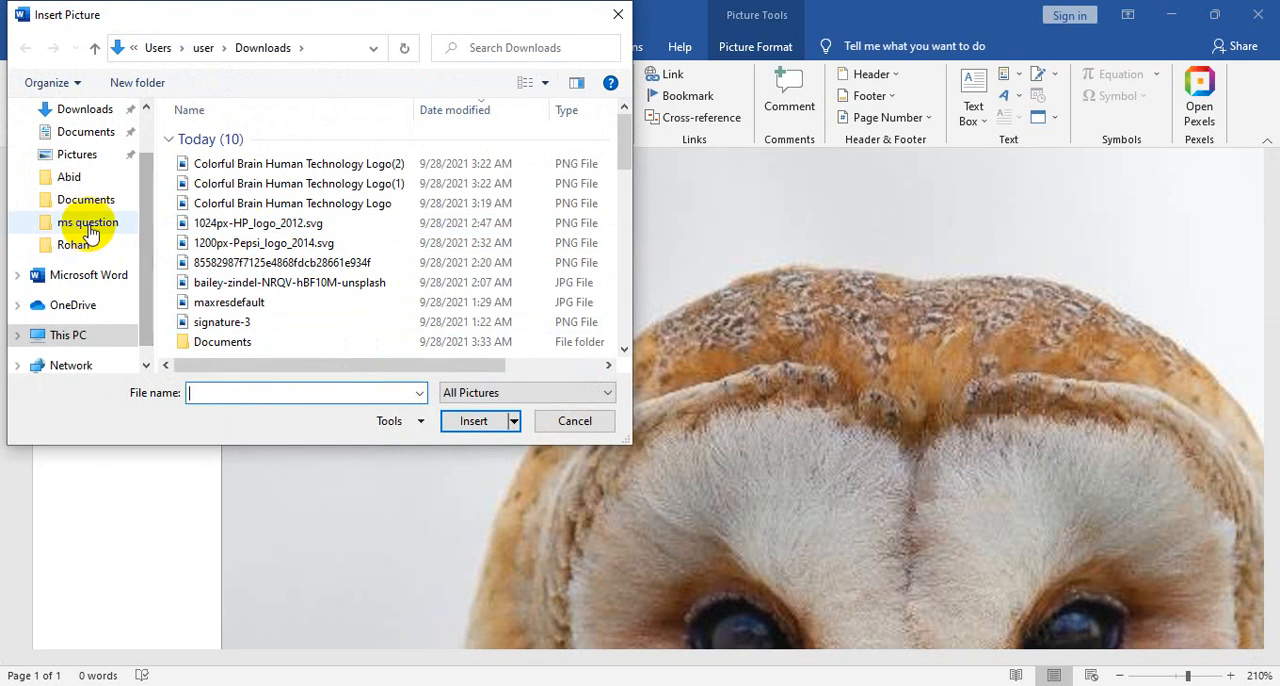
click(84, 112)
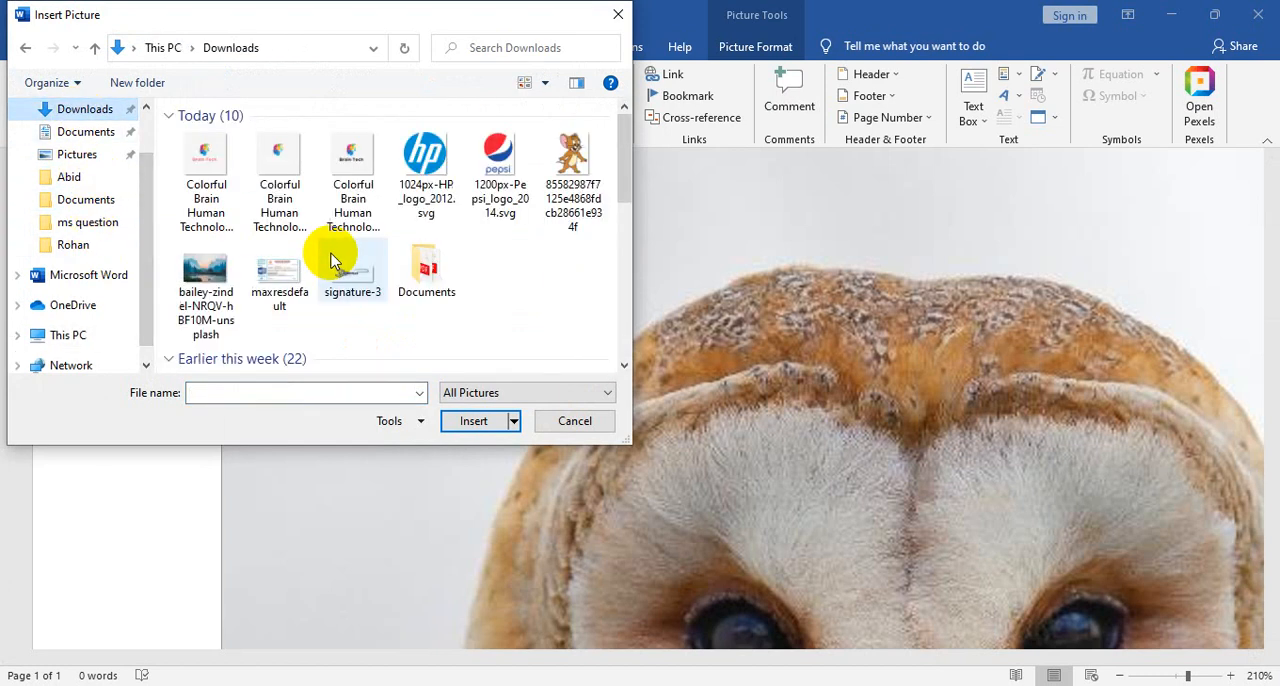
click(420, 180)
click(472, 421)
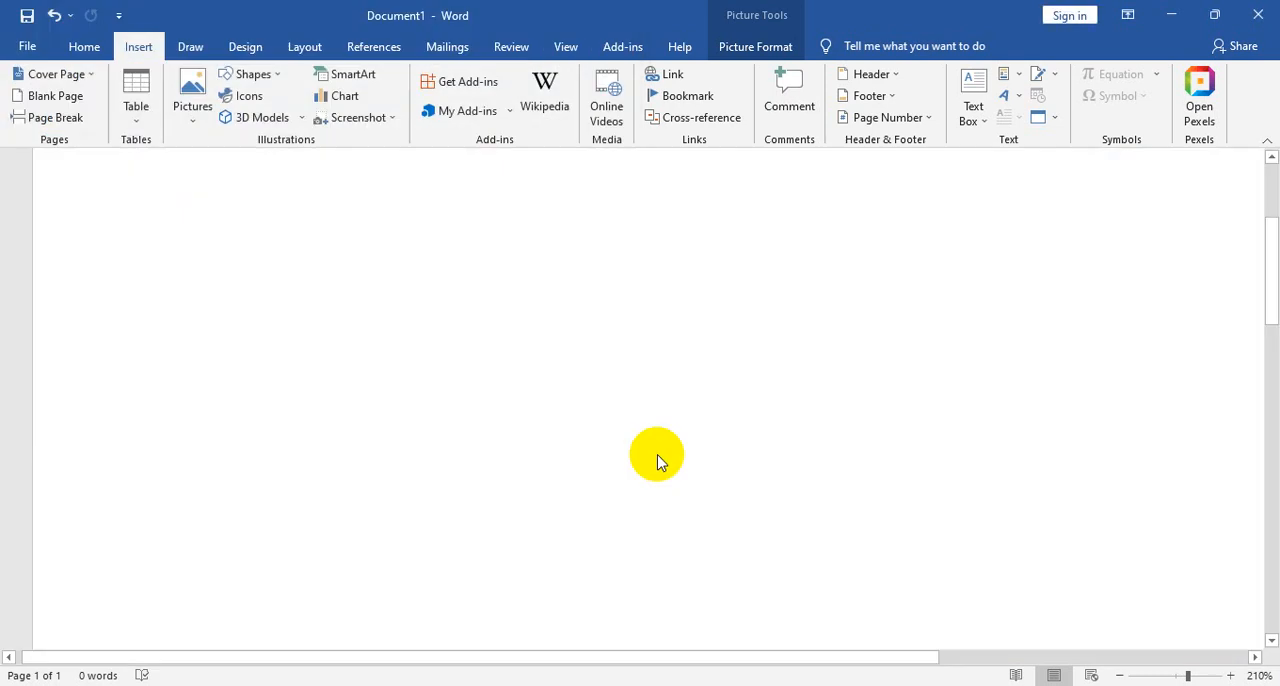
ctrl+scroll(873, 455, down, 14)
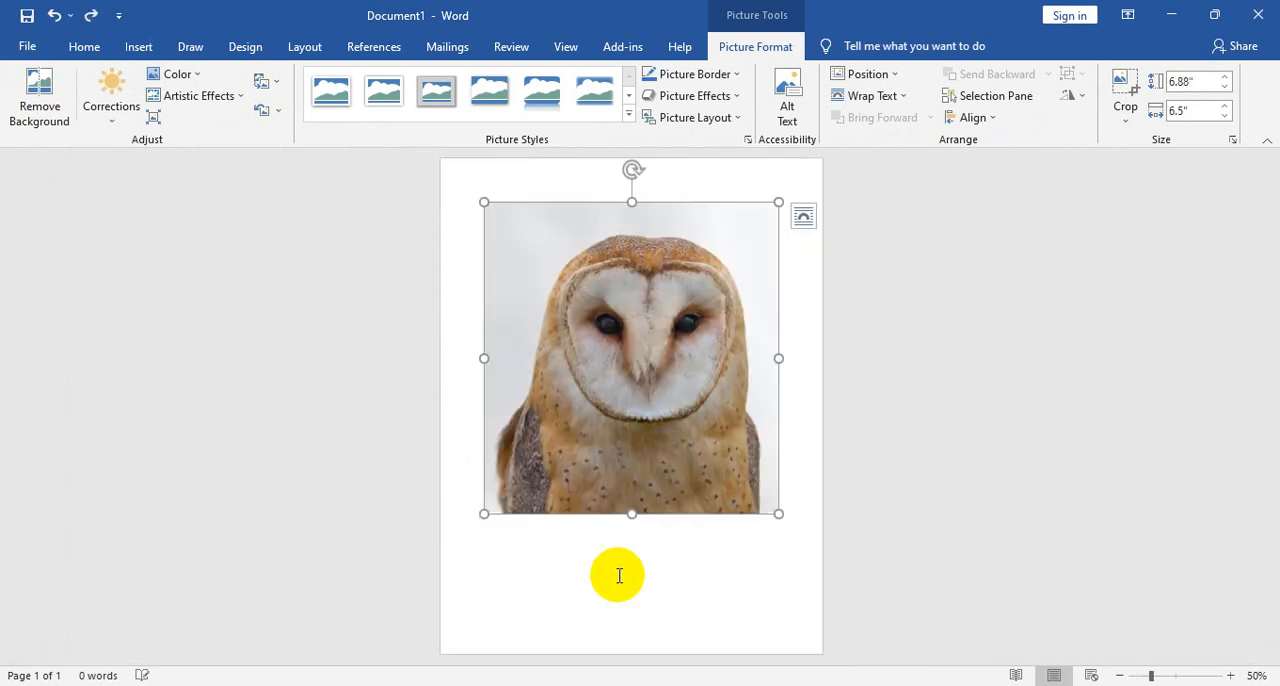
- Insert the red-lettered Brain Tech logo from the Downloads folder as a separate picture below the owl, and compare both pictures
click(549, 564)
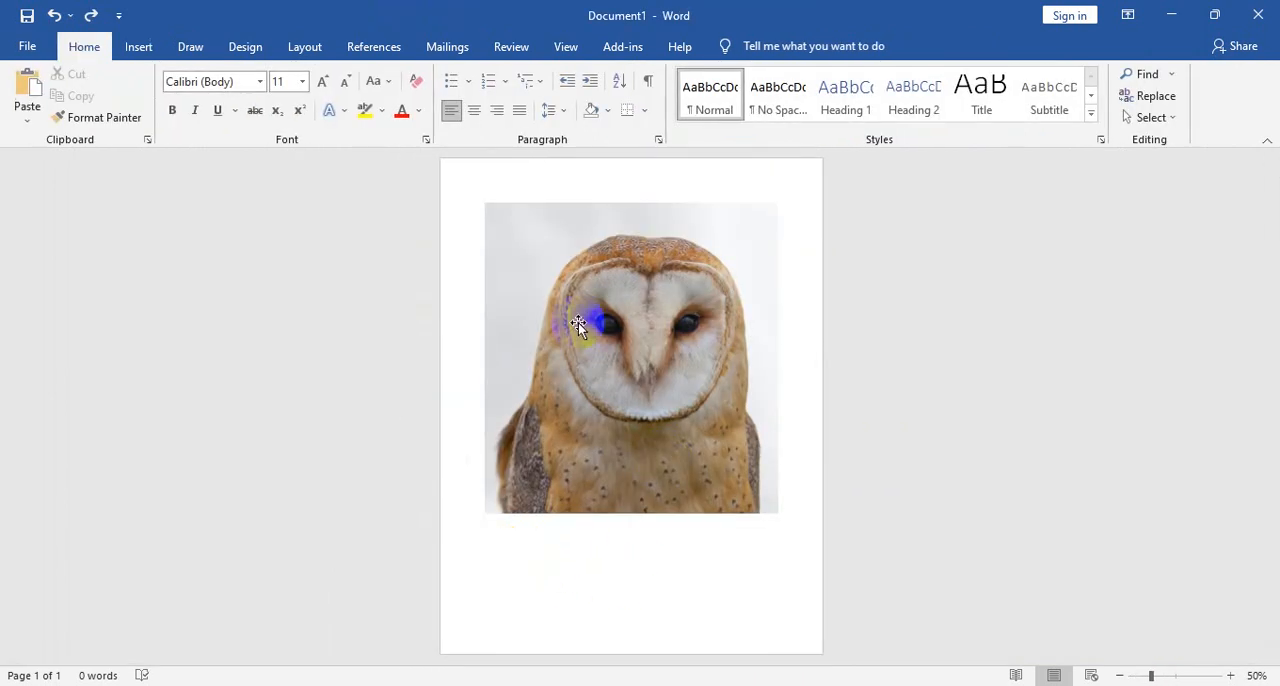
click(138, 46)
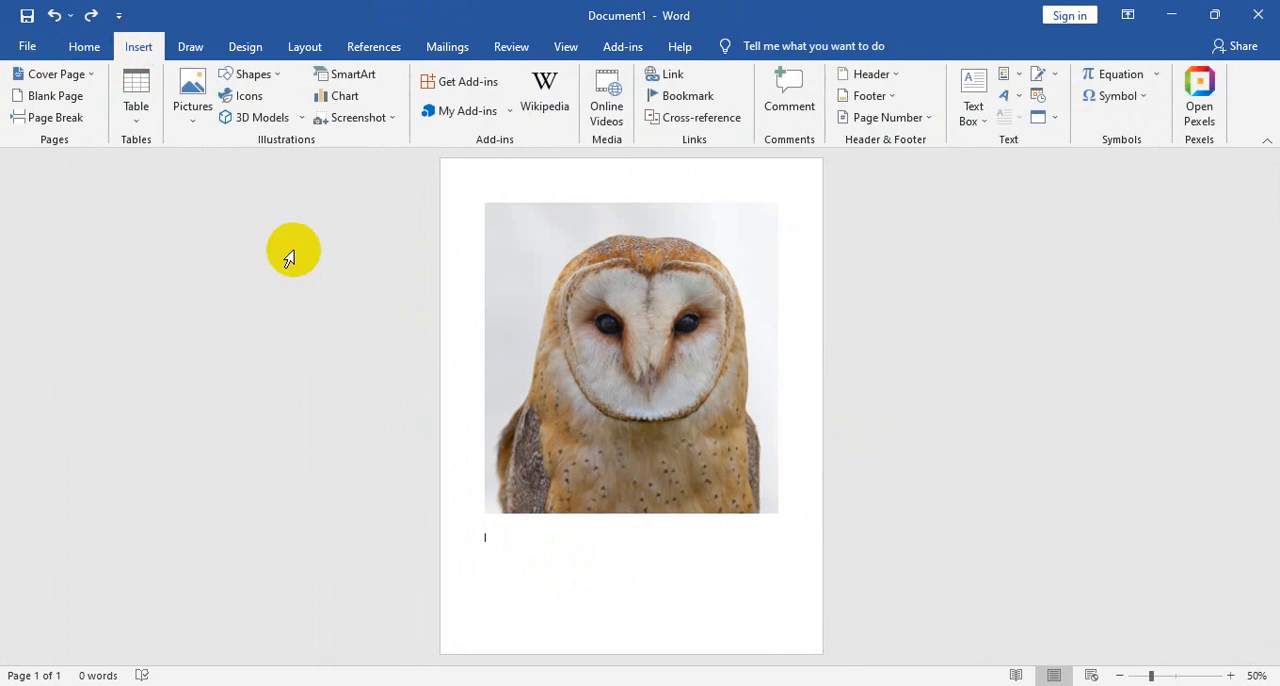
click(197, 132)
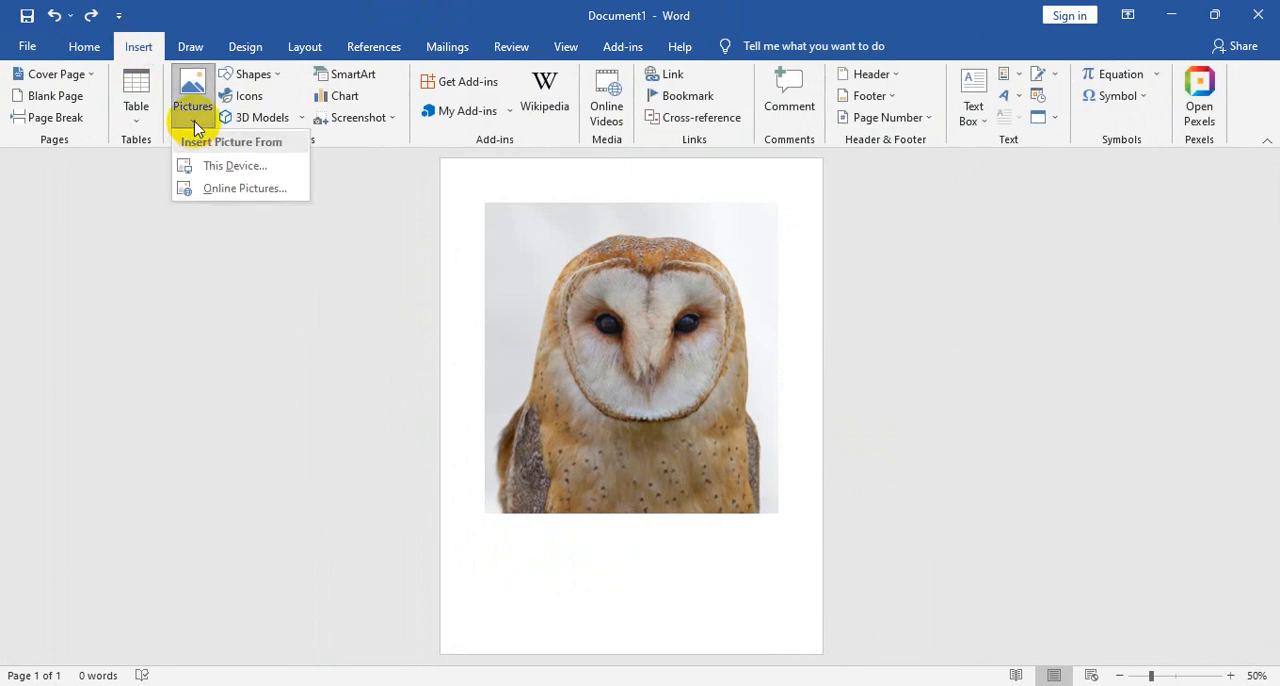
click(236, 165)
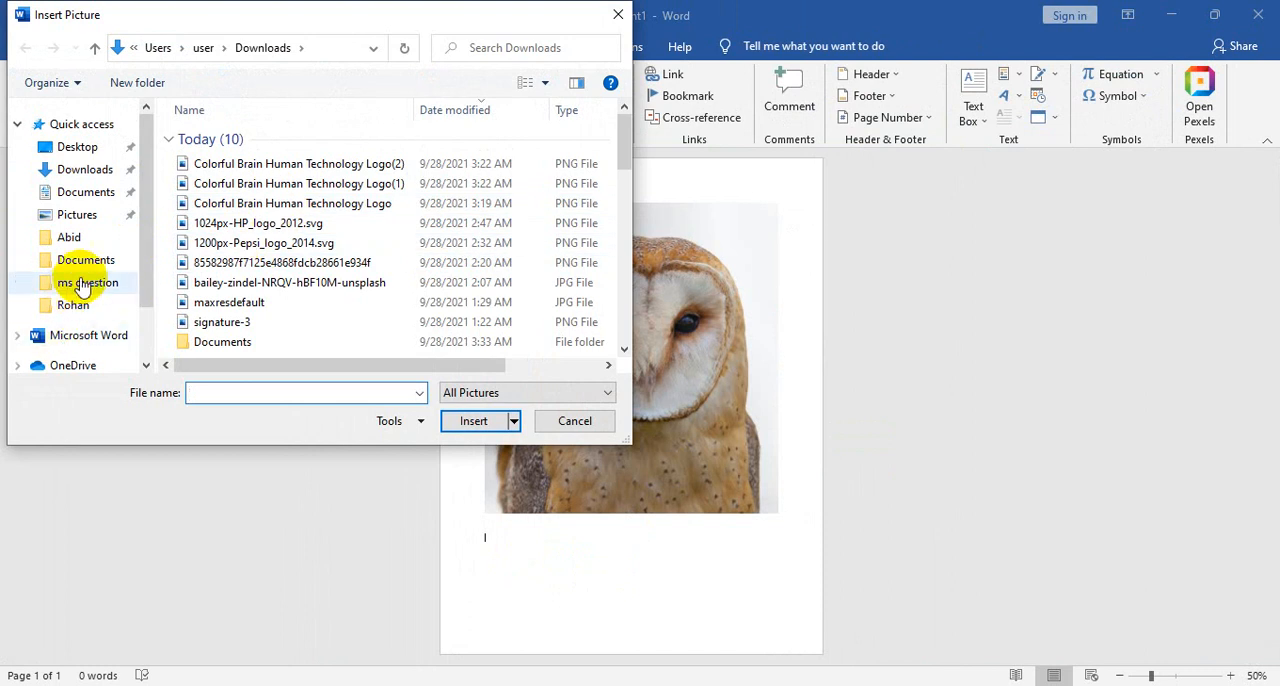
click(100, 170)
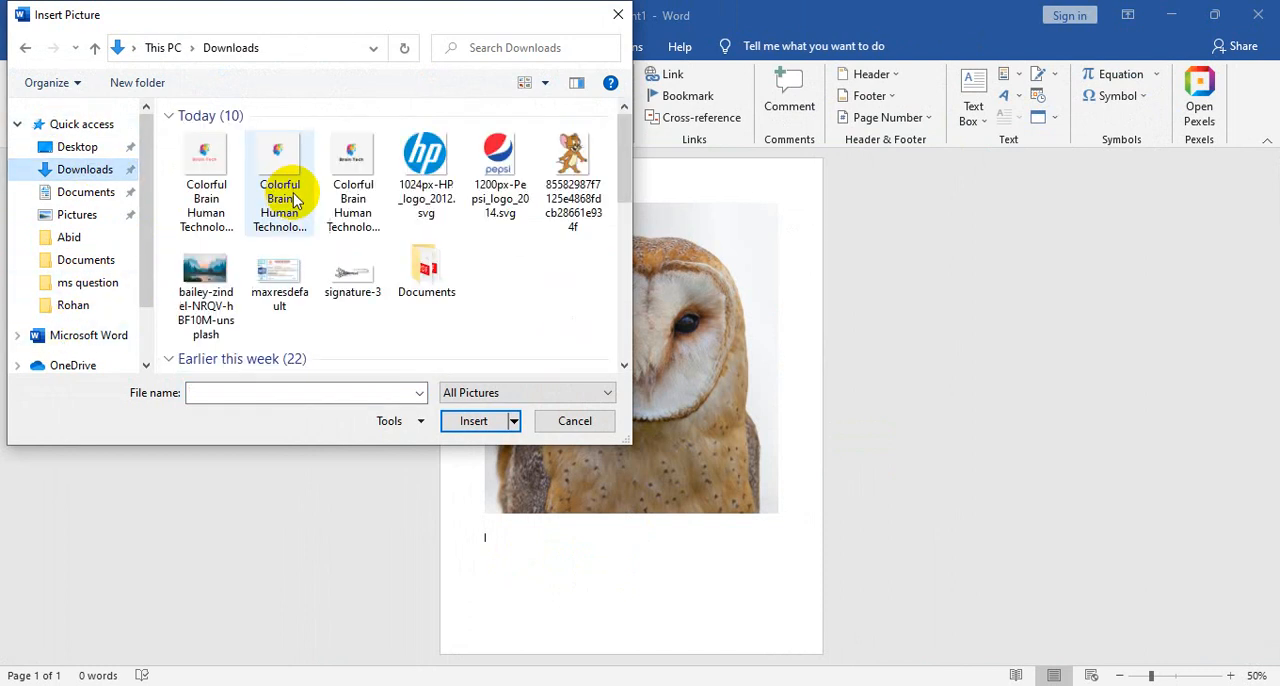
click(210, 178)
click(476, 422)
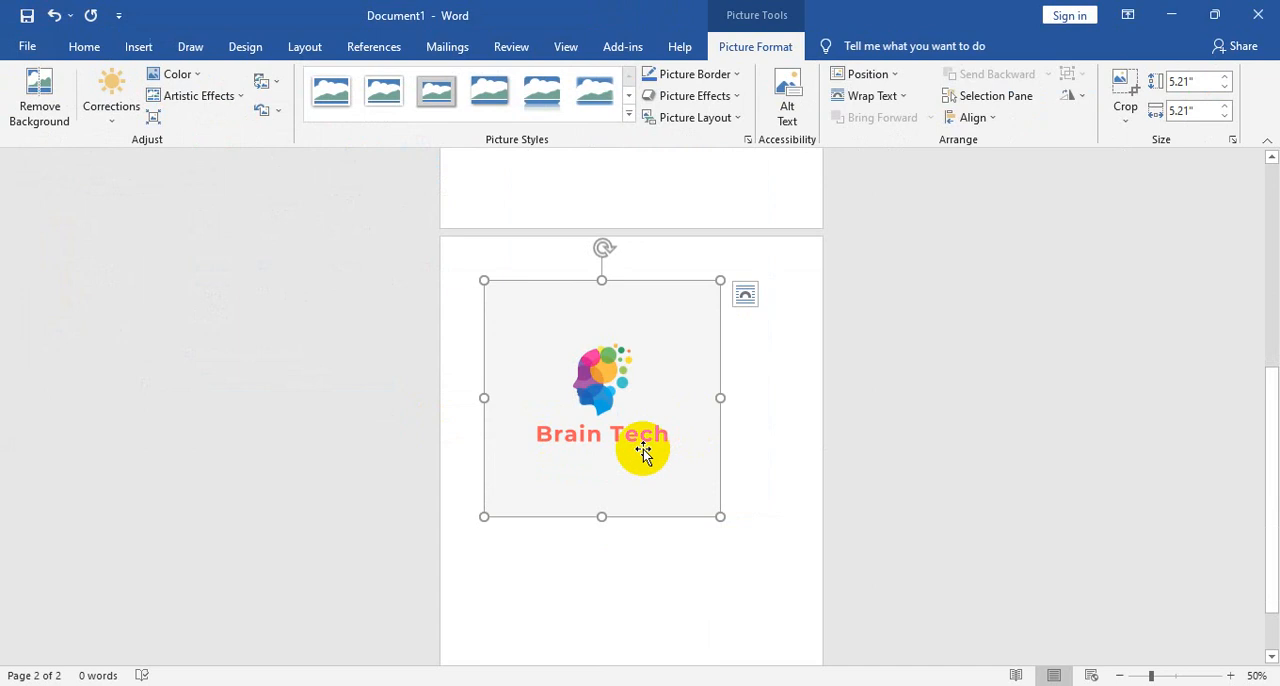
scroll(643, 445, up, 5)
scroll(640, 363, down, 2)
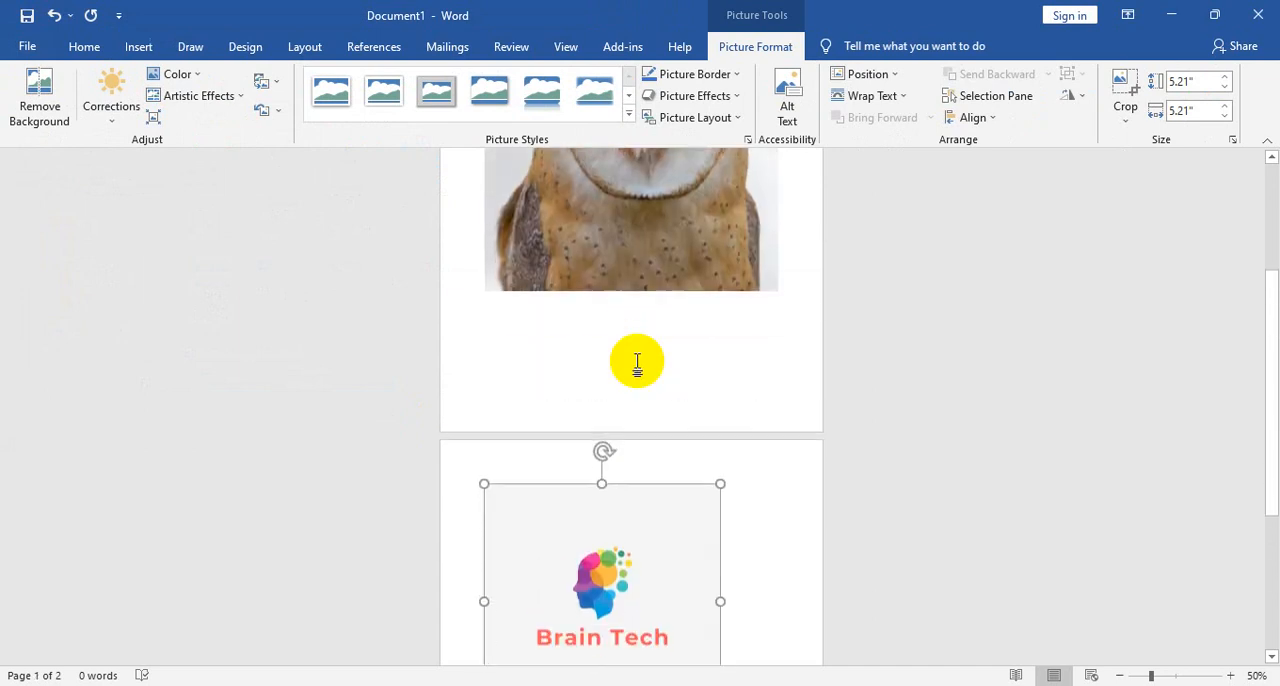
scroll(640, 368, down, 2)
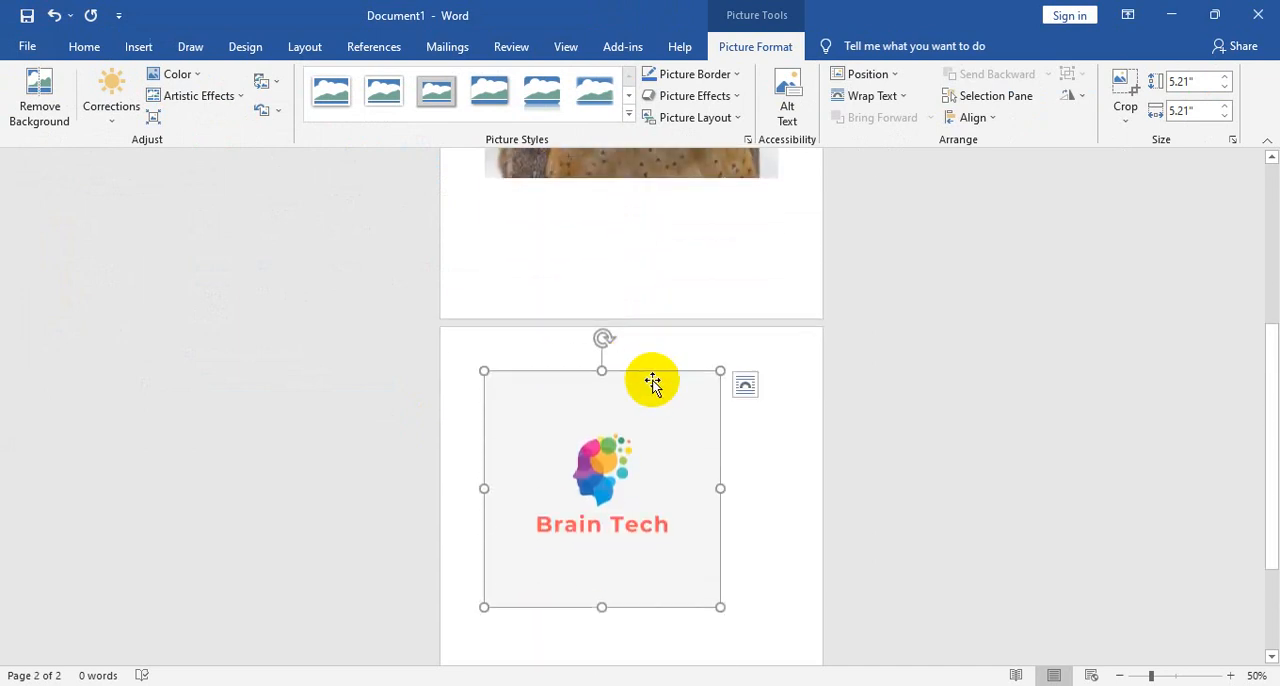
scroll(840, 523, up, 6)
- Replace the owl picture with the meerkat photo from the Animals category of the online picture sources
click(806, 517)
click(672, 320)
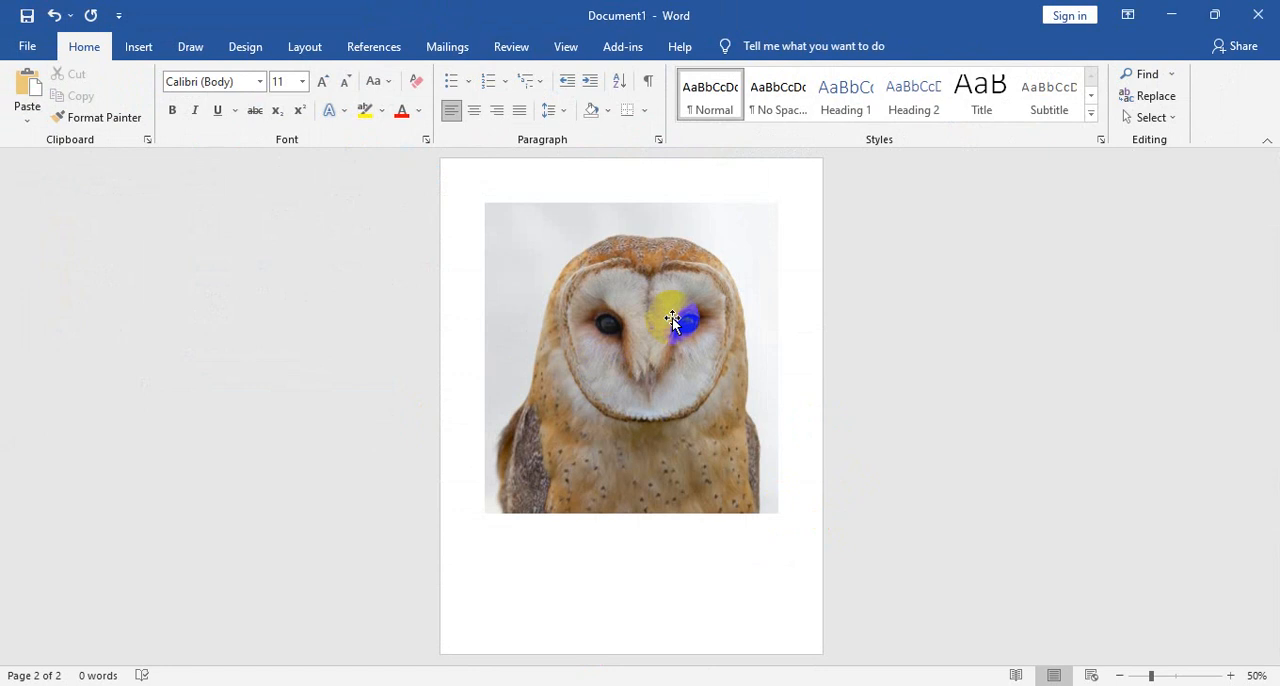
click(760, 50)
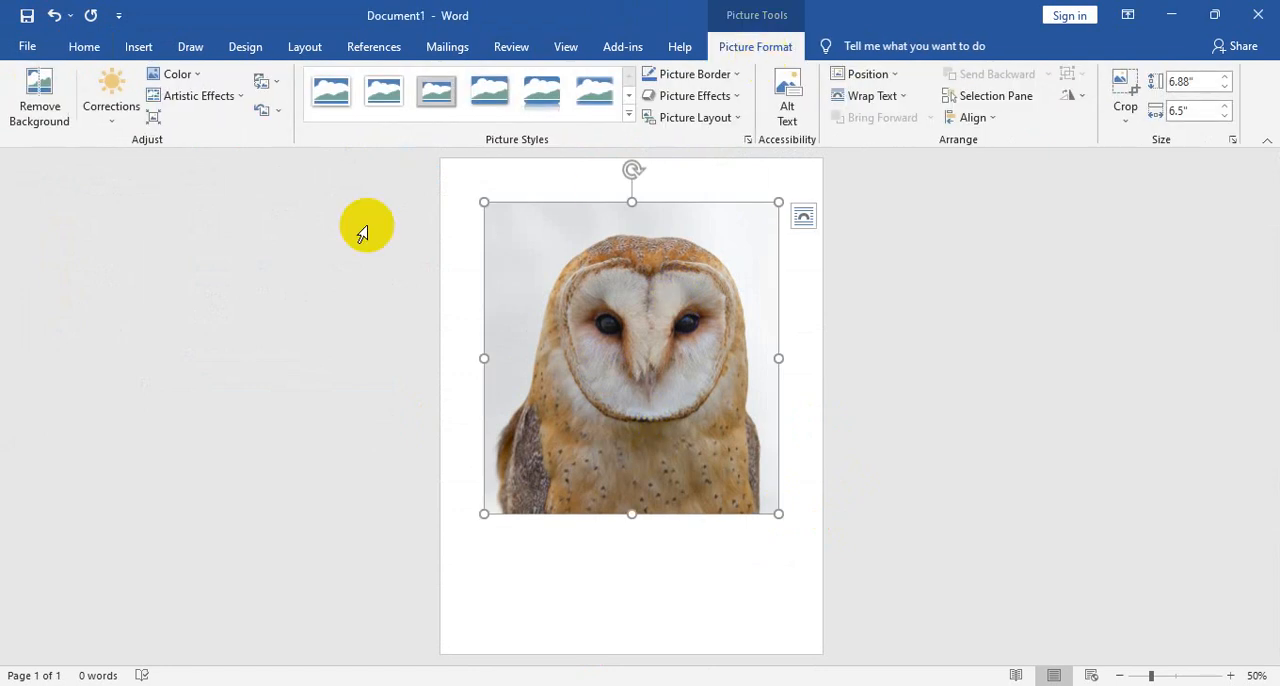
click(268, 84)
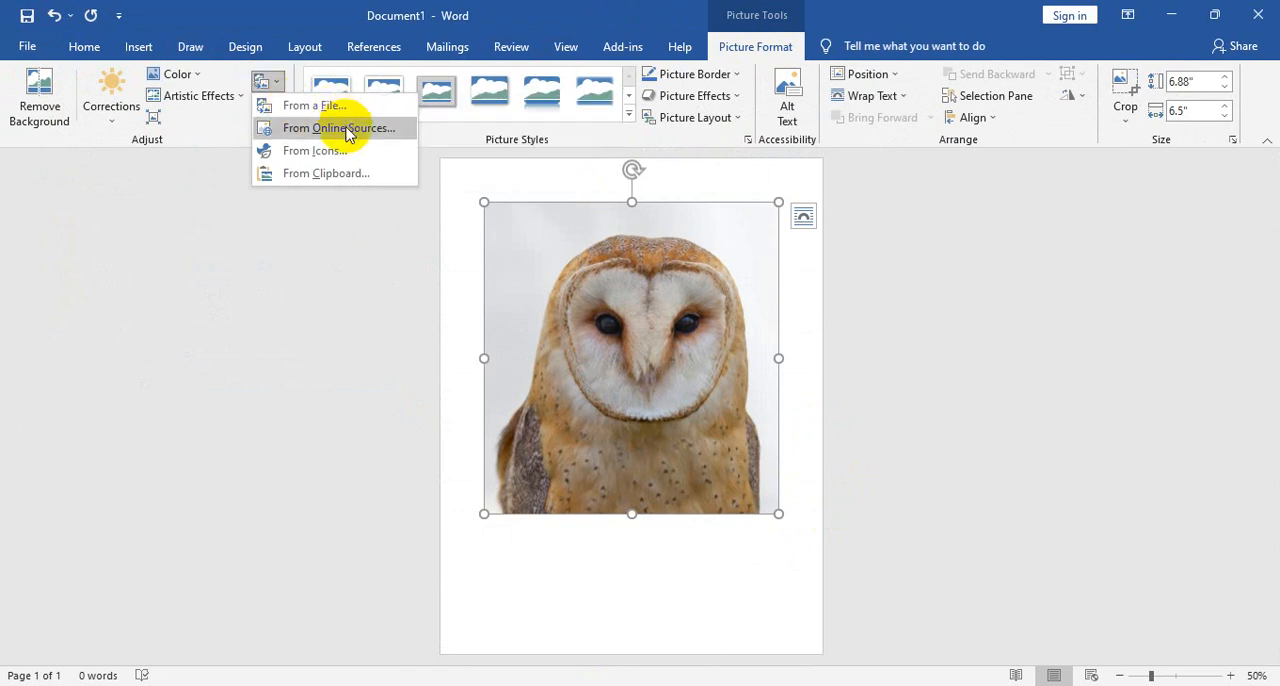
click(139, 46)
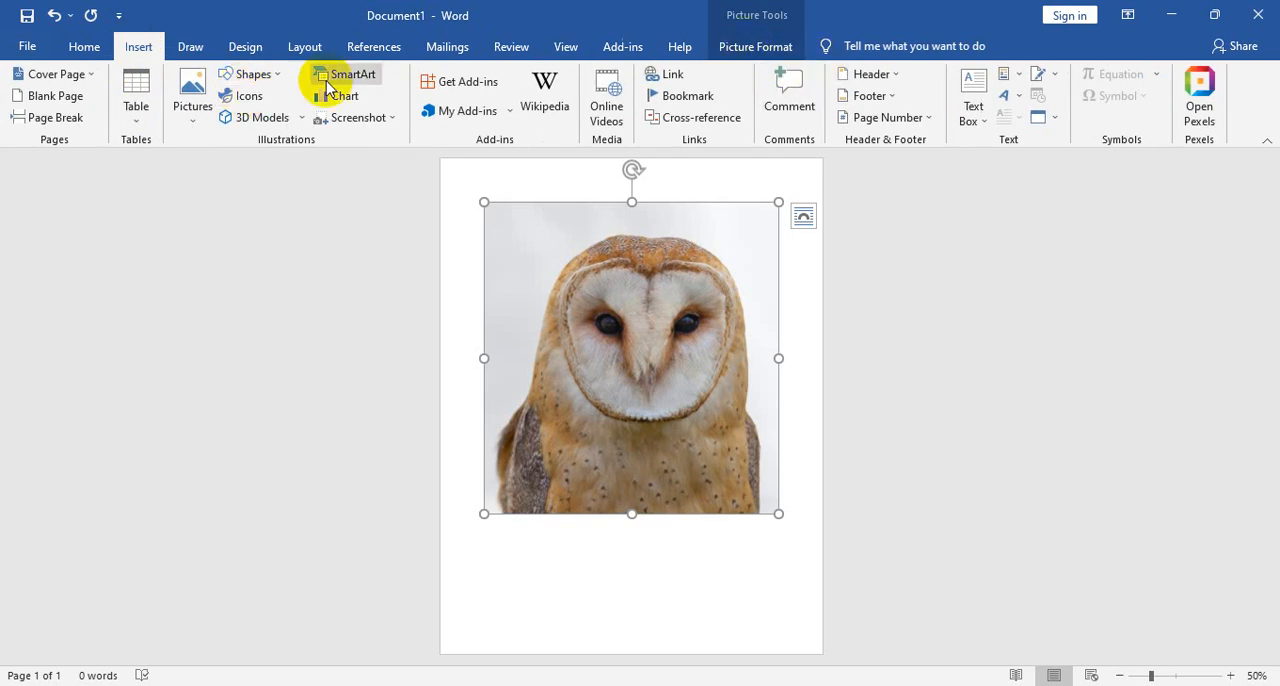
click(733, 46)
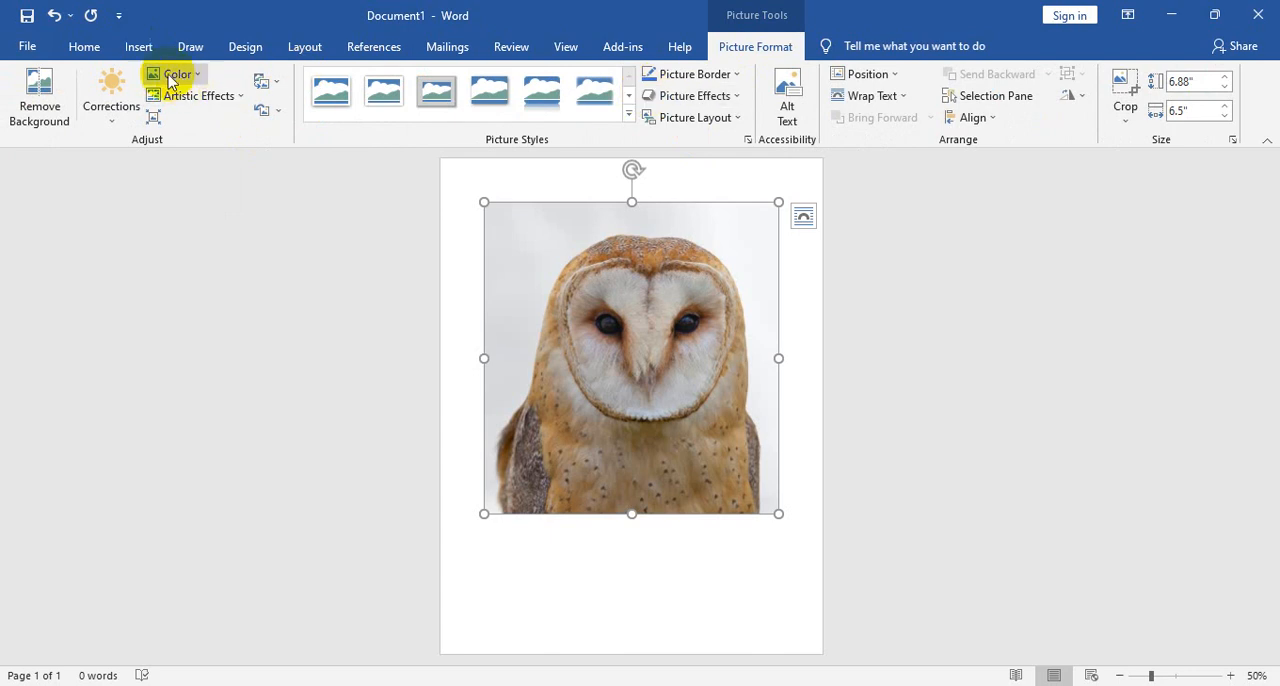
click(268, 83)
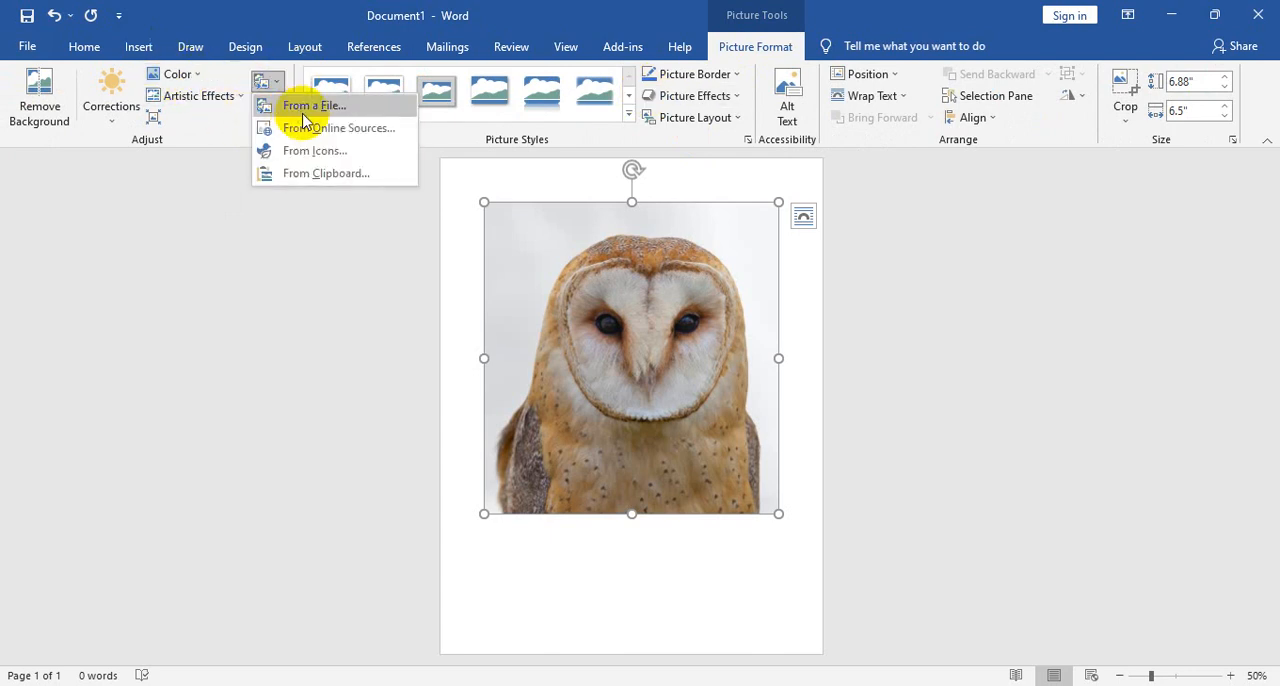
click(328, 130)
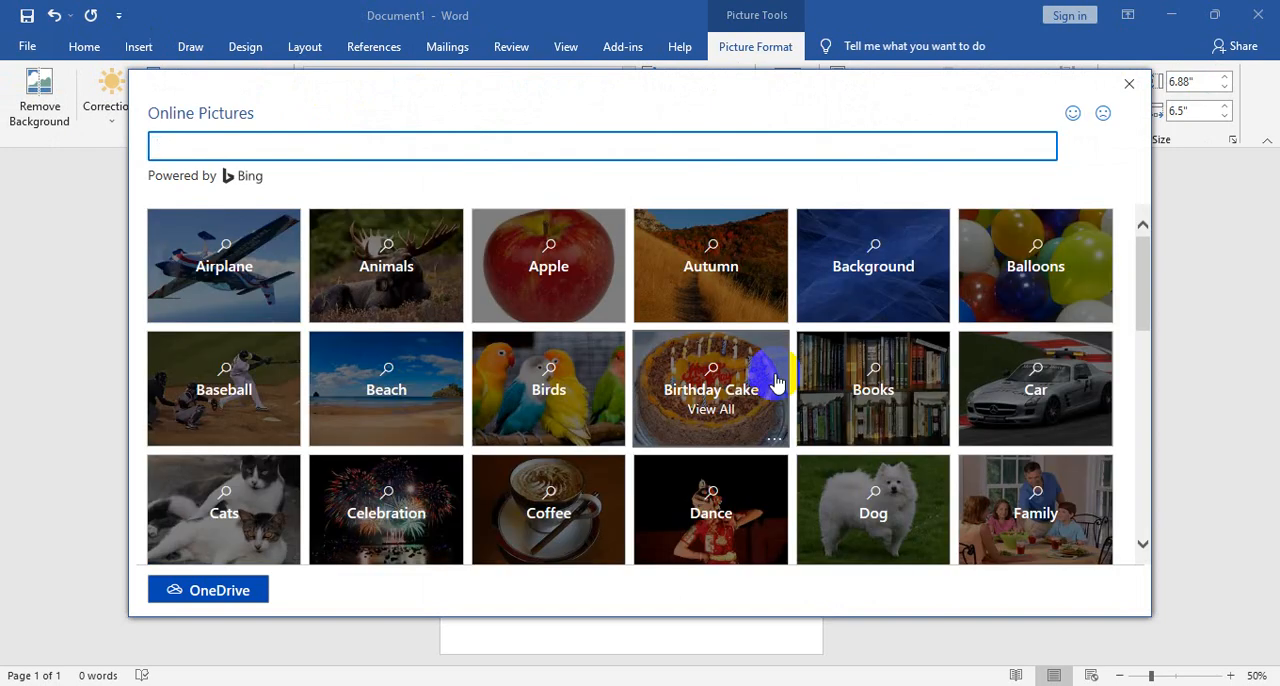
click(380, 306)
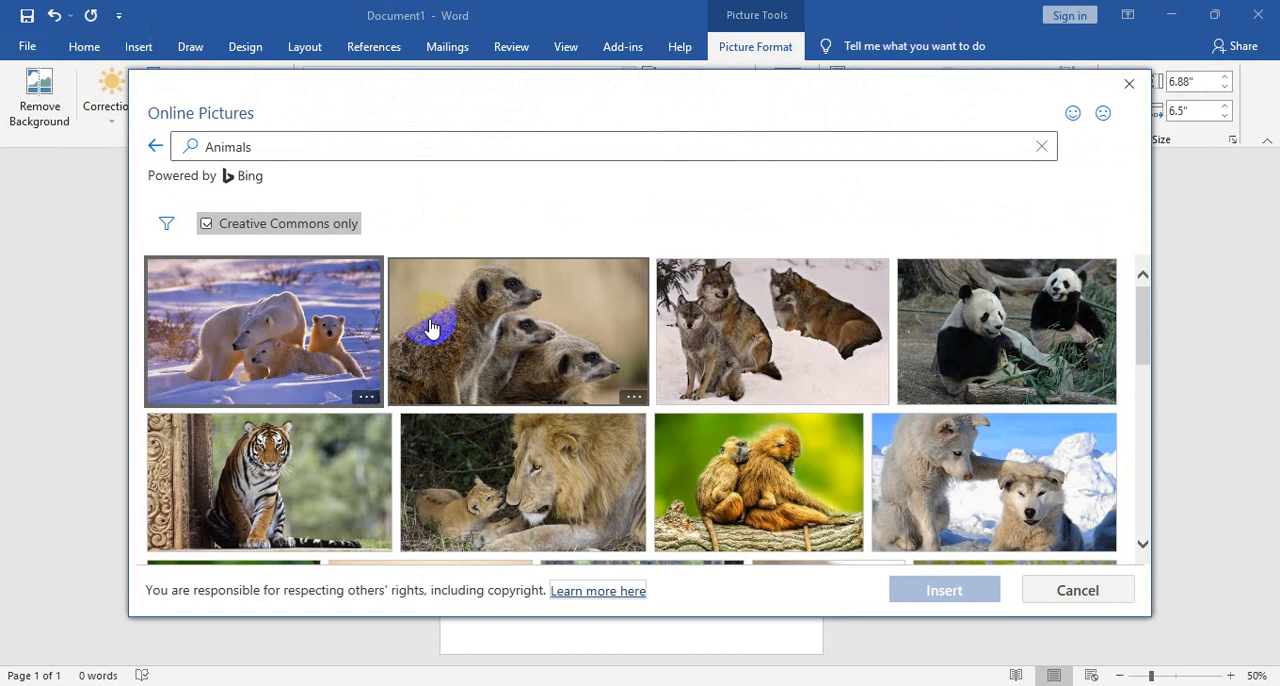
click(470, 333)
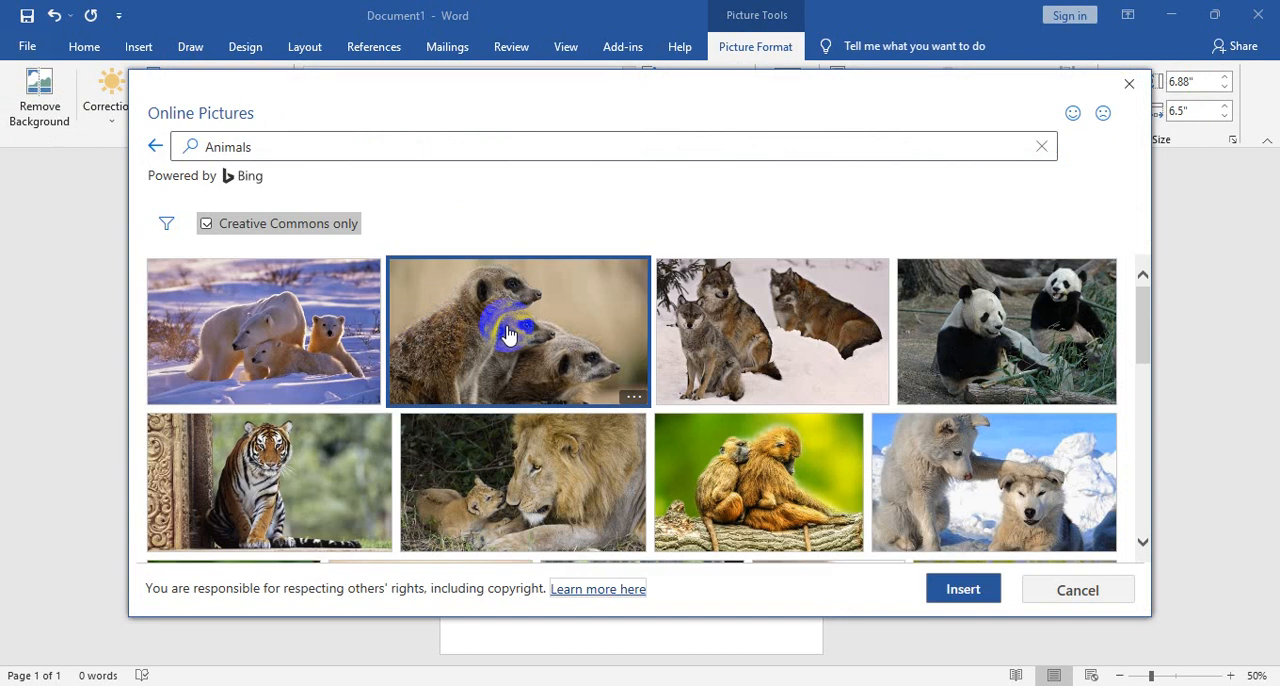
click(963, 589)
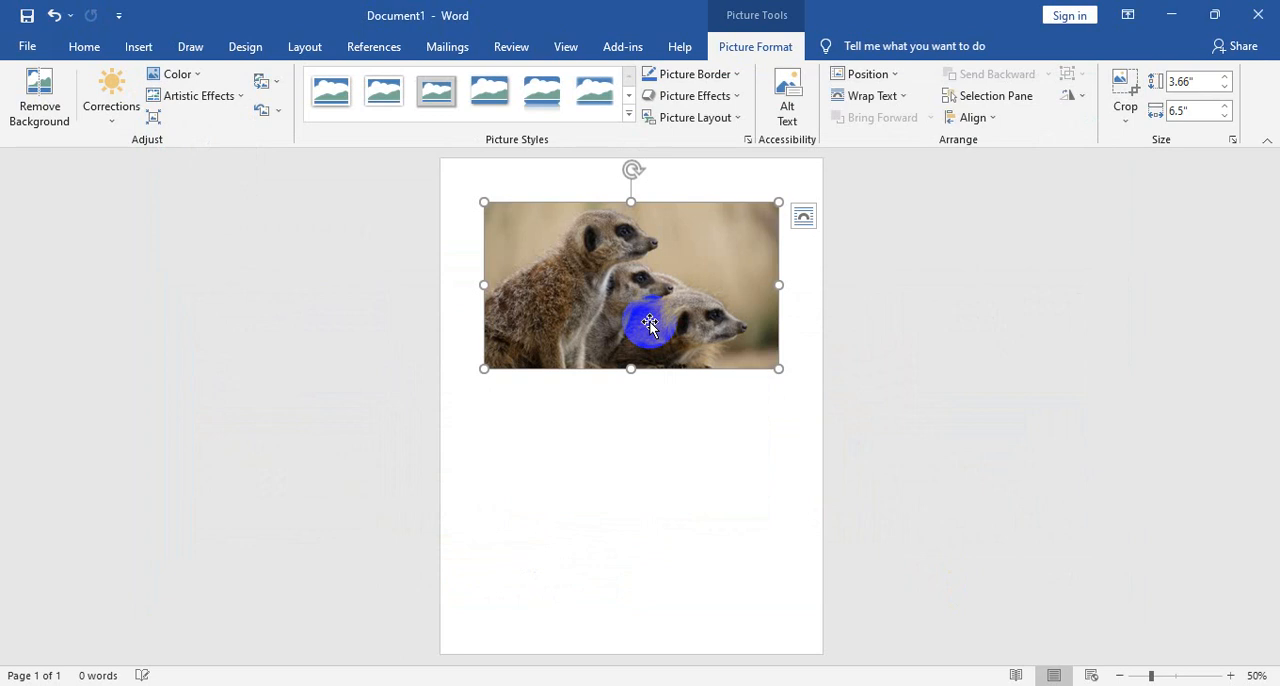
- Enlarge the meerkat picture to about 4.35" by 7.73", and crop it to about 3.1" by 5.54"
drag(778, 366, 829, 400)
drag(683, 330, 618, 320)
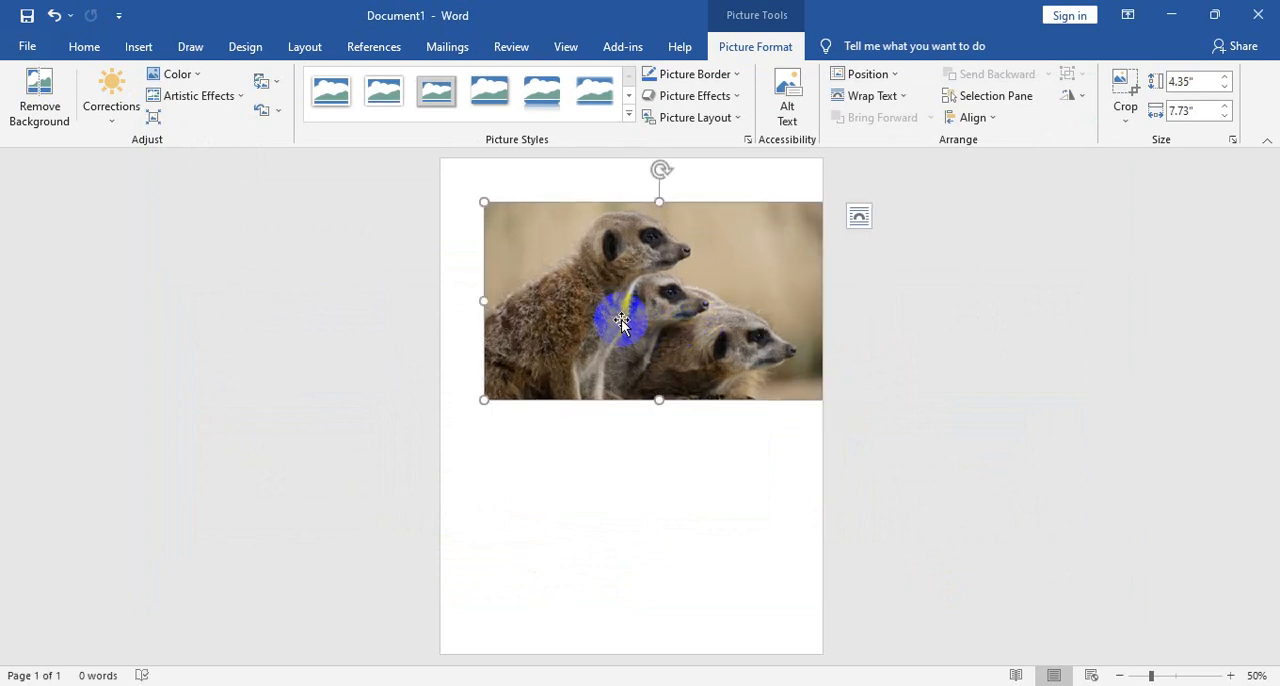
click(1124, 84)
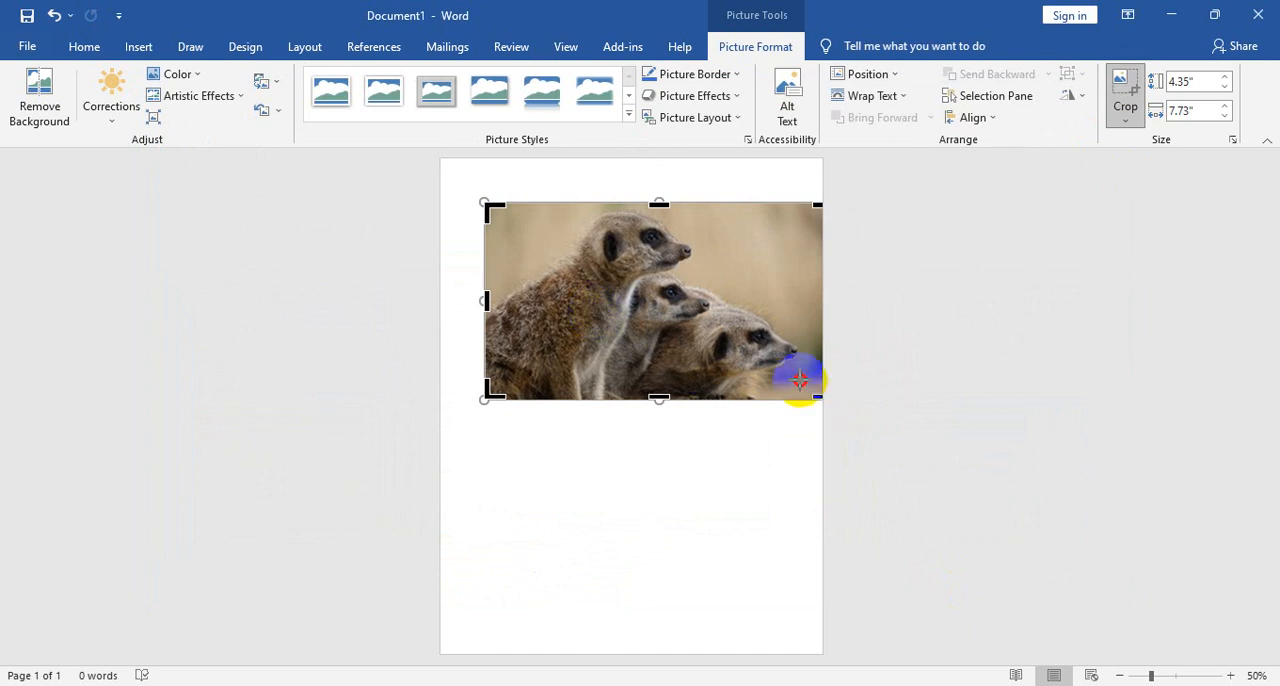
drag(800, 379, 732, 354)
click(737, 355)
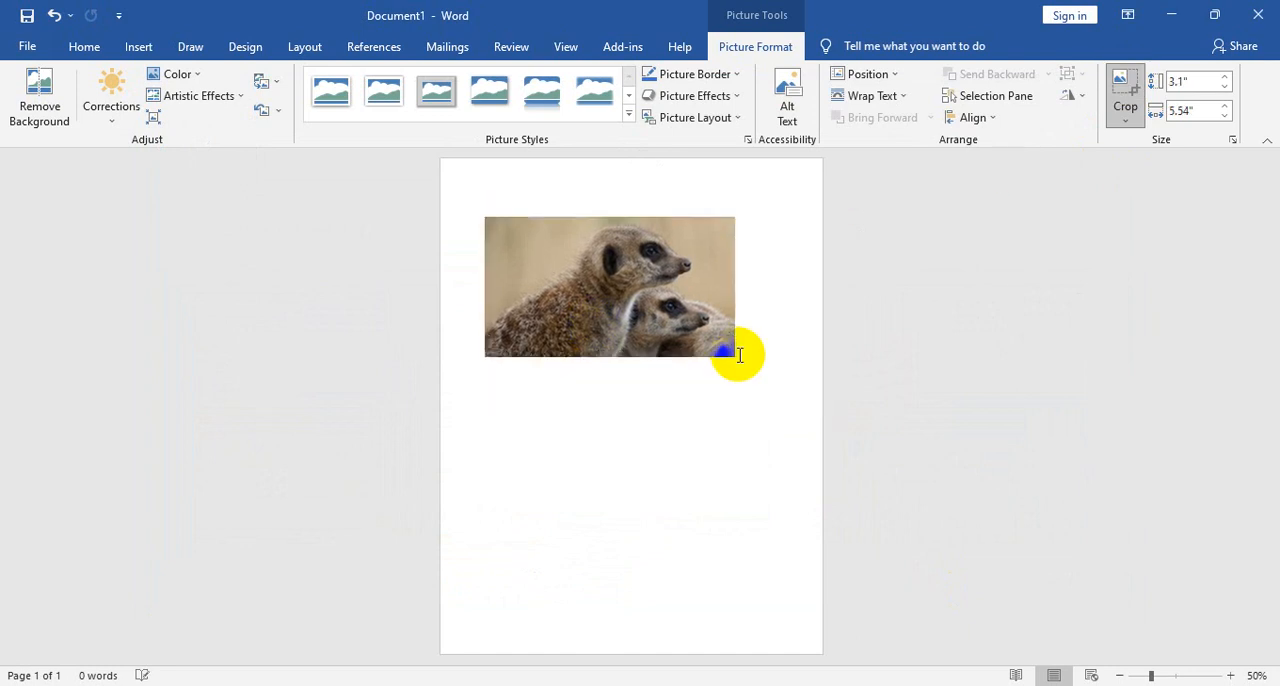
click(661, 276)
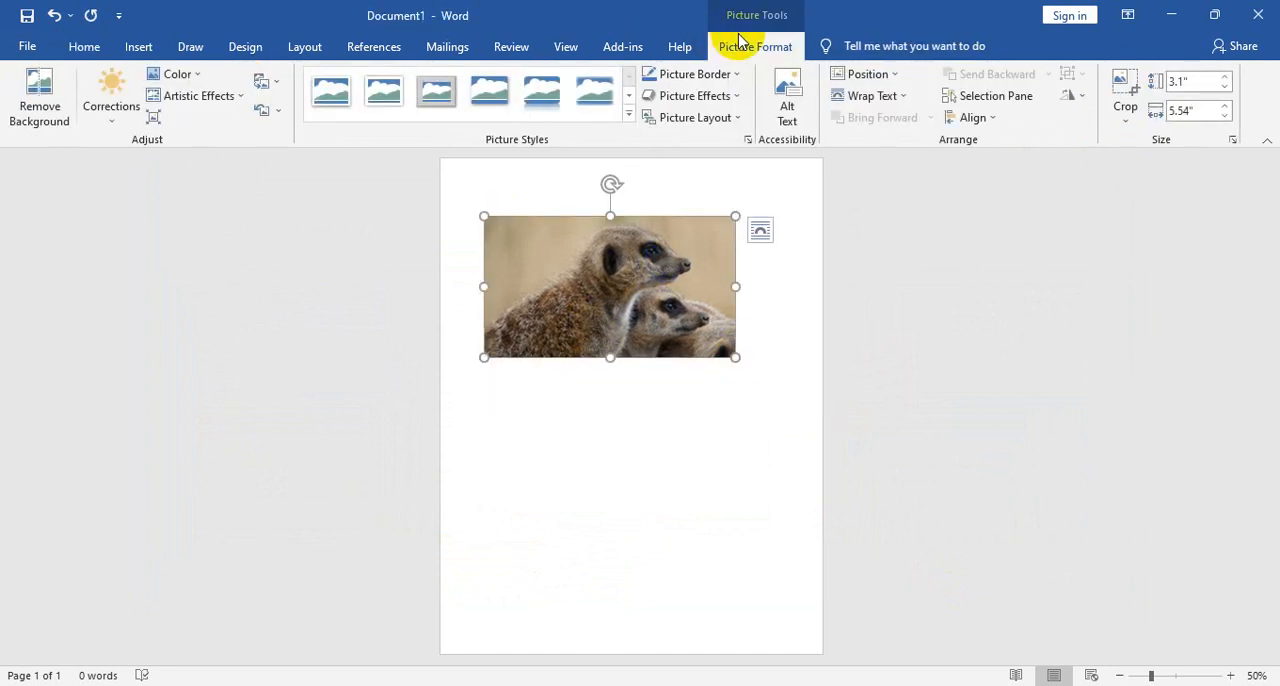
- Recolor the cropped meerkat picture in a dark blue tone, and reset the picture's formatting
click(112, 100)
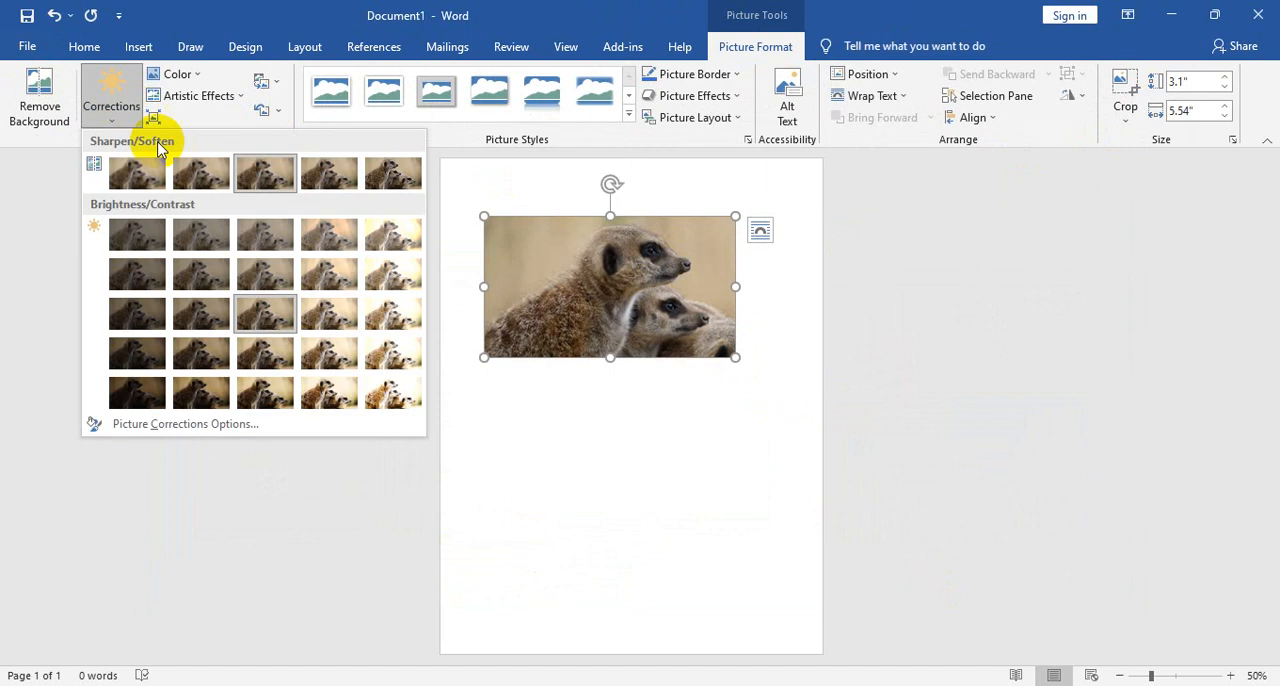
click(178, 76)
click(519, 292)
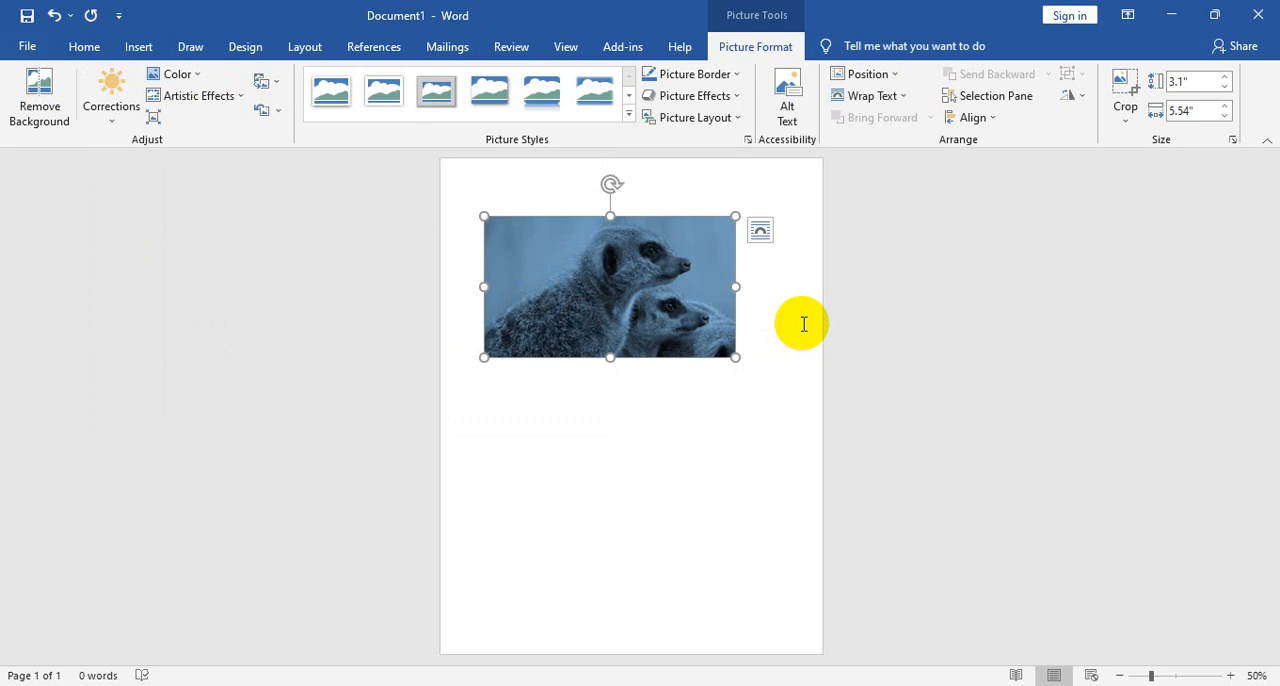
click(261, 113)
right_click(601, 257)
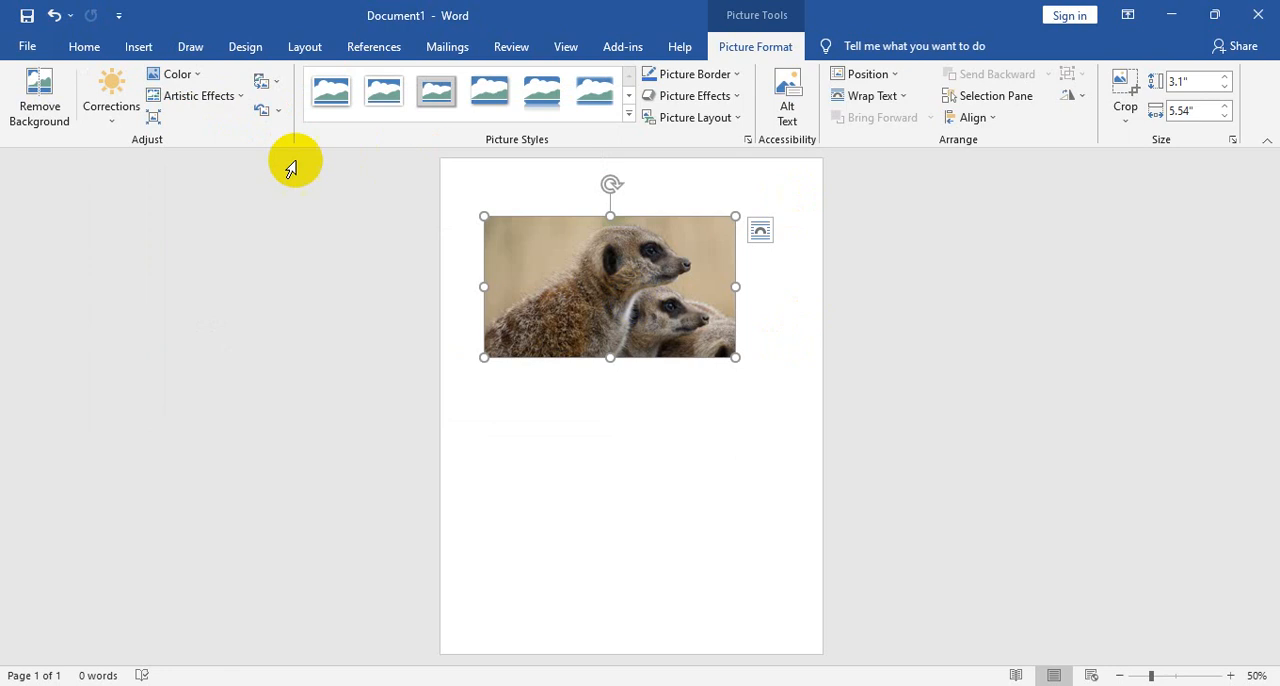
- Reset both the formatting and the size of the meerkat picture, and try to reposition it on the page
click(279, 115)
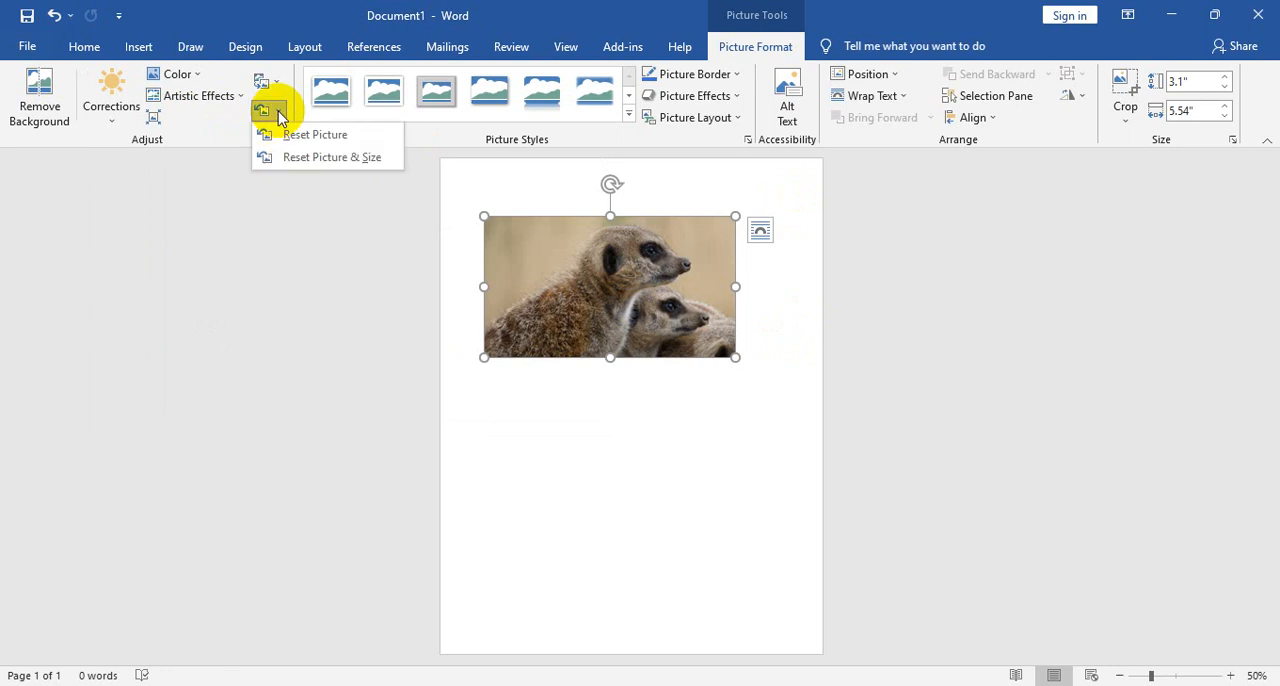
click(345, 160)
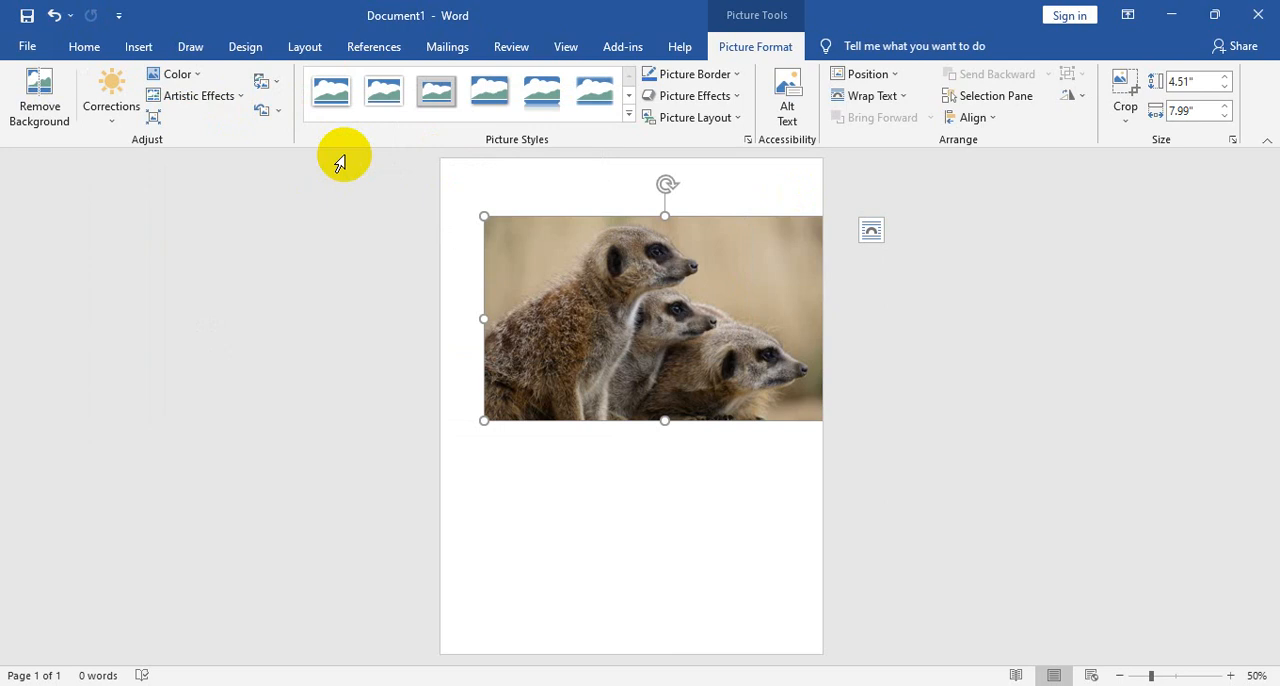
drag(714, 419, 616, 366)
mouse_move(691, 323)
mouse_down()
mouse_move(640, 320)
mouse_move(662, 296)
mouse_move(690, 314)
mouse_up()
click(802, 313)
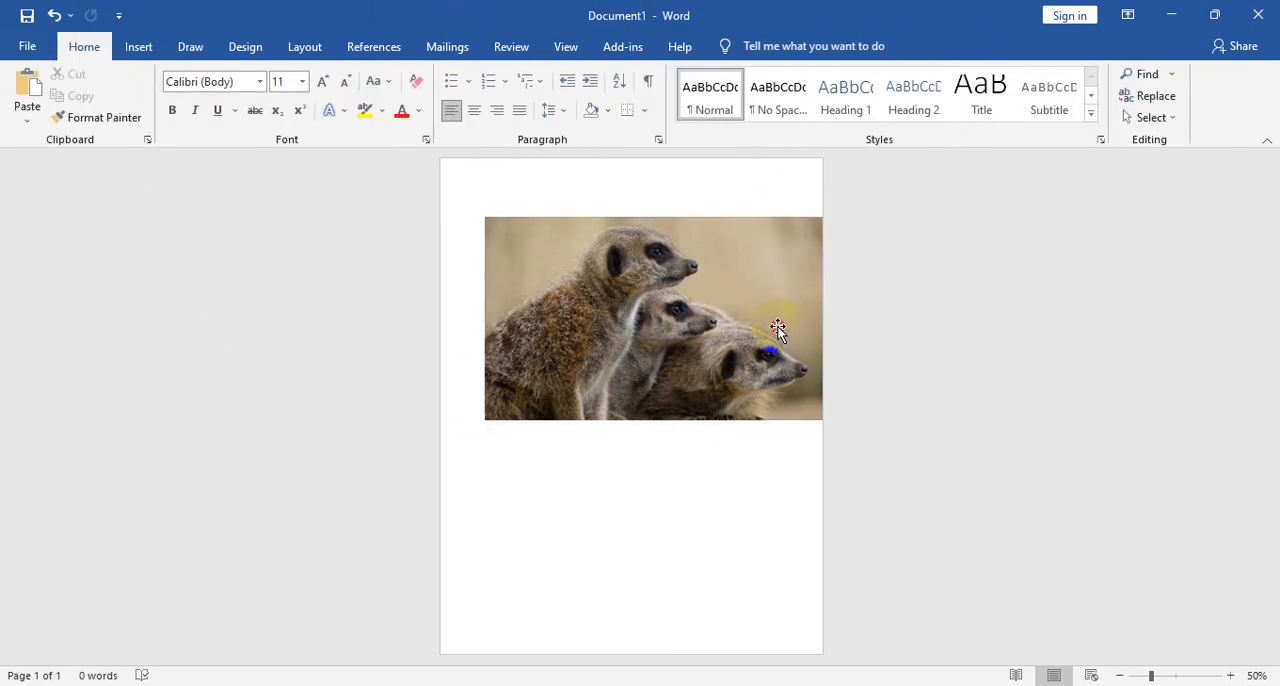
- Set the meerkat picture's text wrapping to Top and Bottom, and move it so its full width fits on the page
click(777, 327)
click(877, 100)
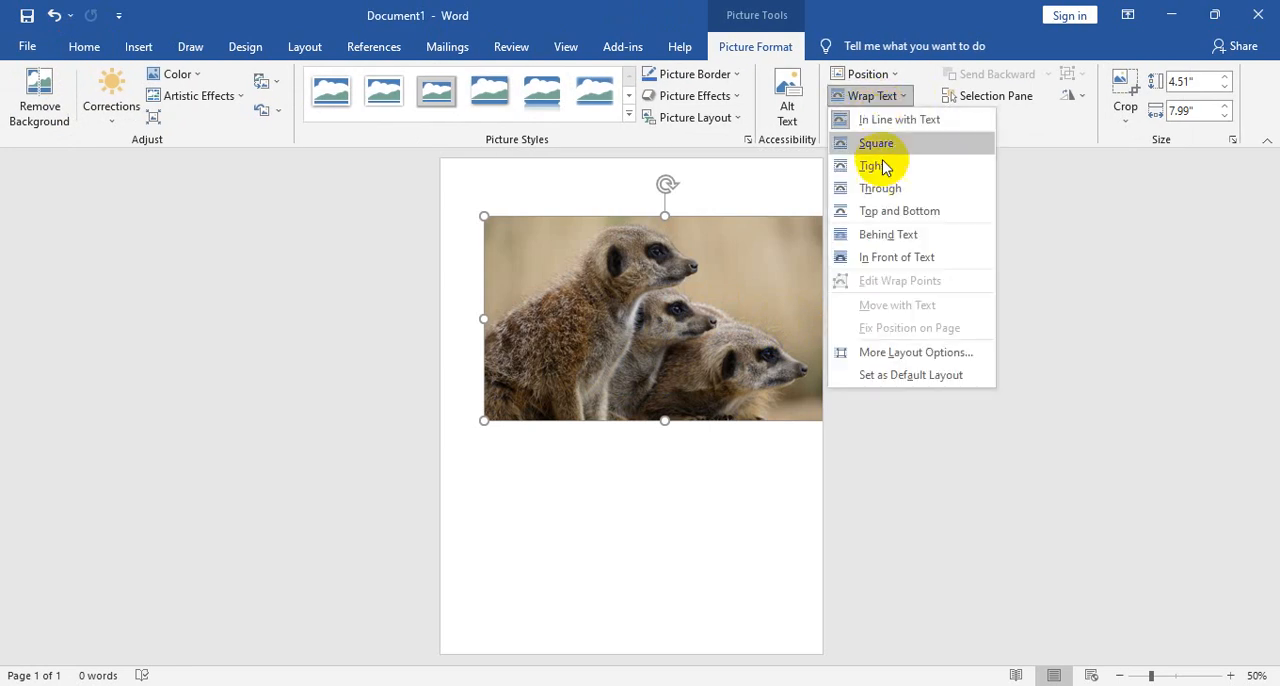
click(877, 211)
drag(671, 323, 650, 347)
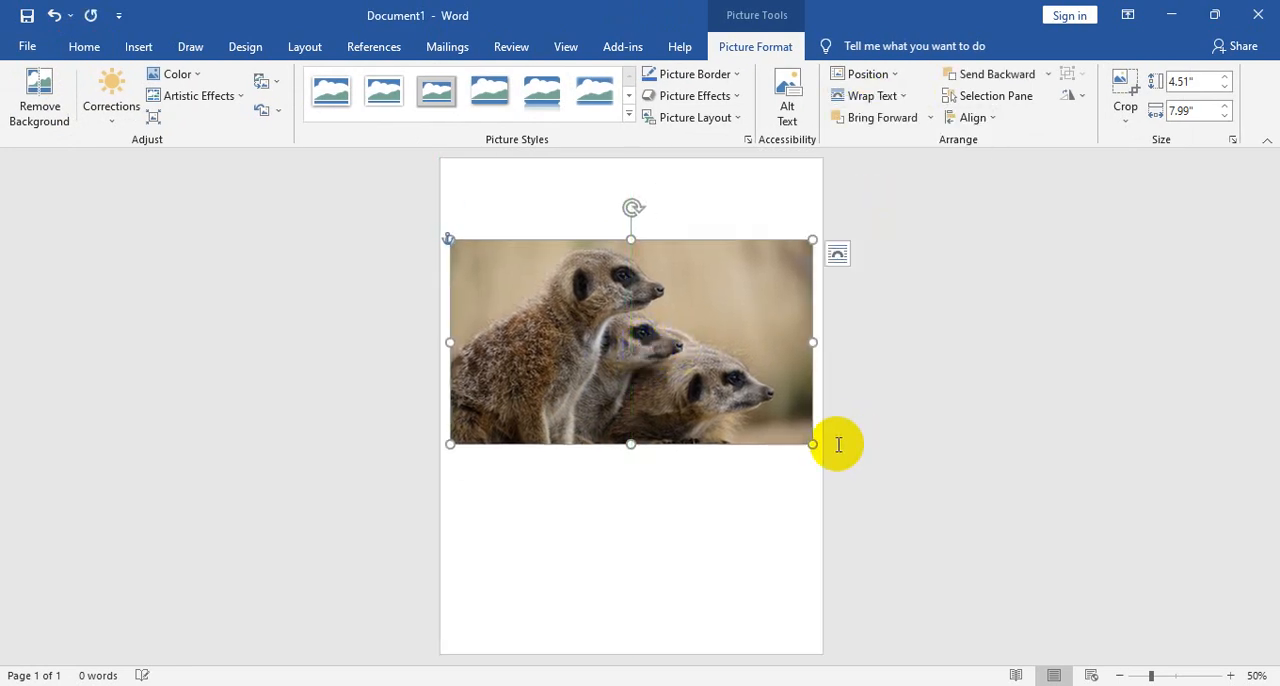
- Shrink and crop the meerkat picture to about 1.54" by 3.35", and reset both the picture and its size
drag(810, 440, 600, 309)
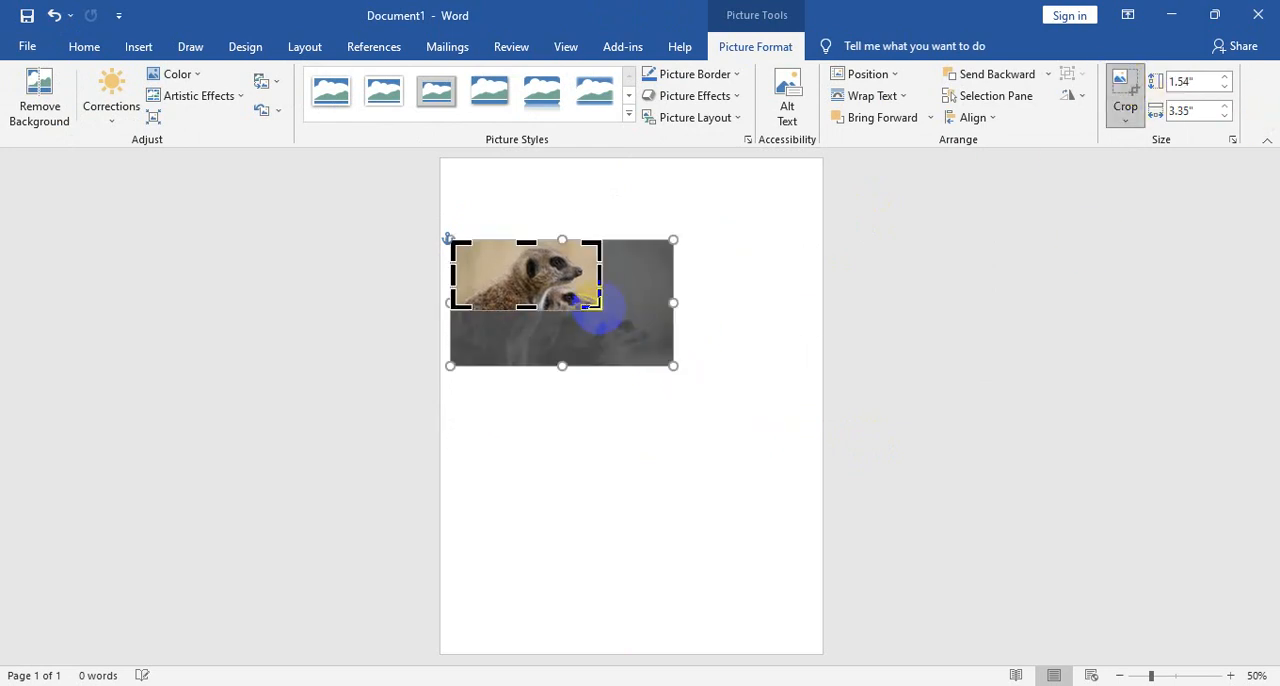
click(617, 306)
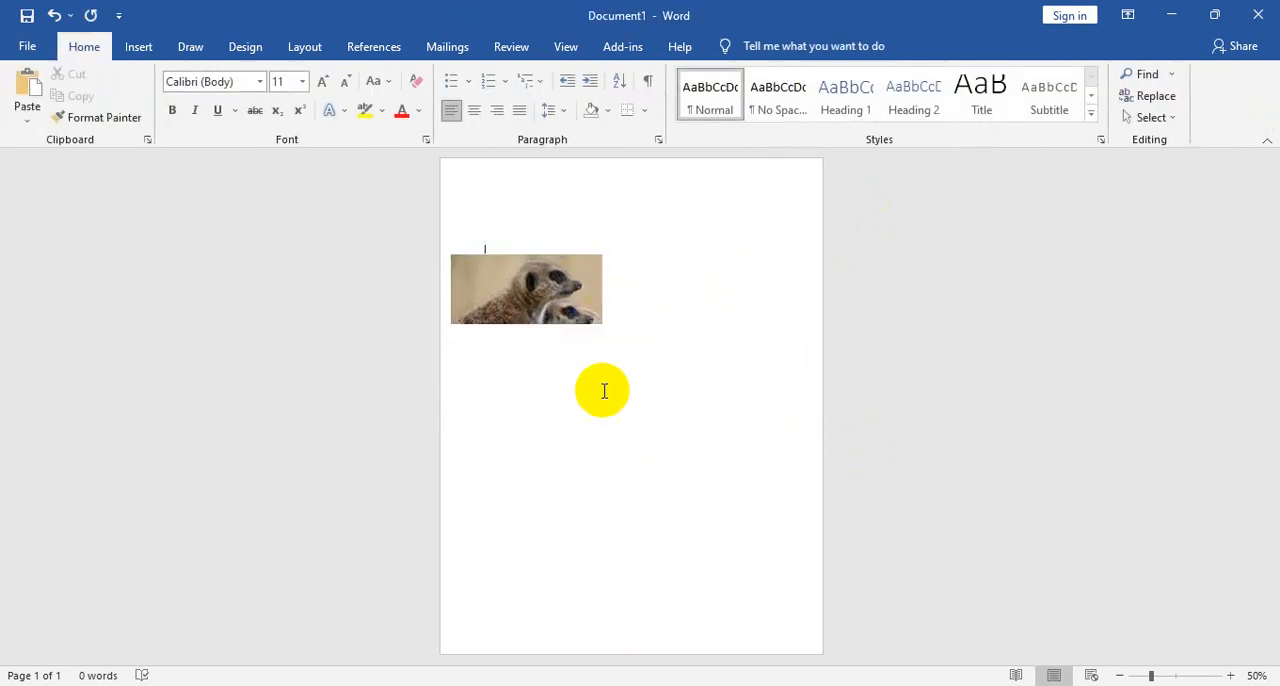
click(556, 297)
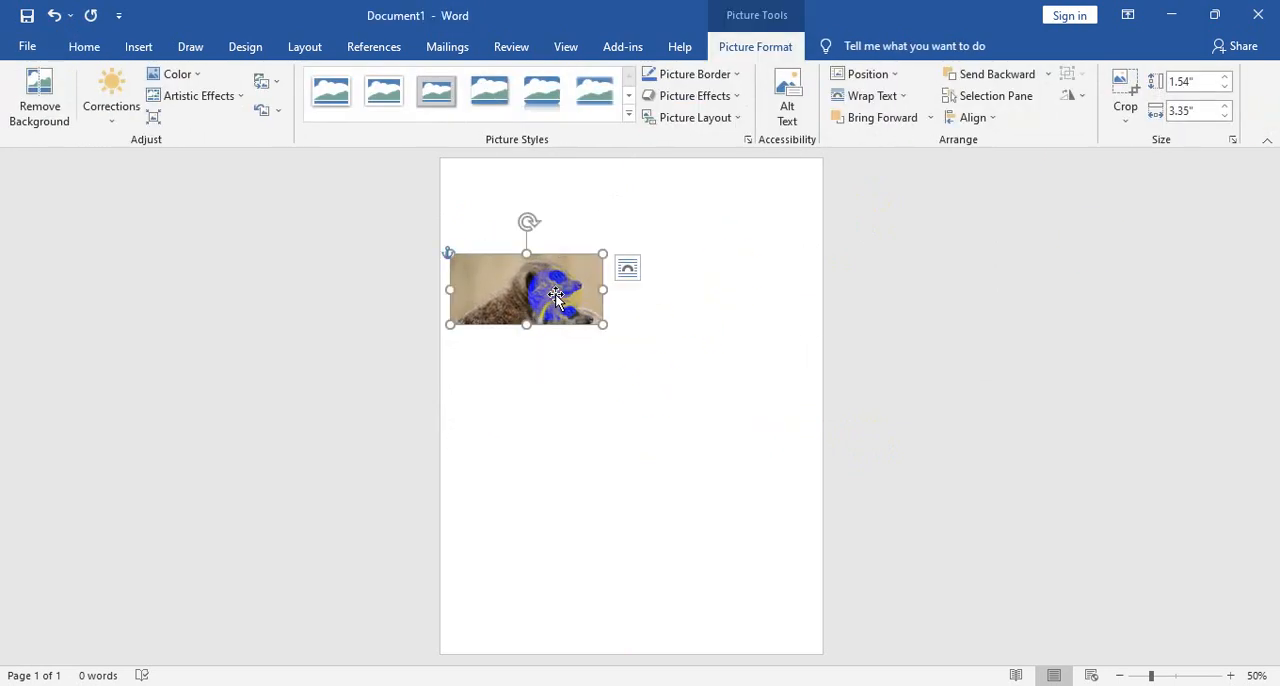
click(277, 112)
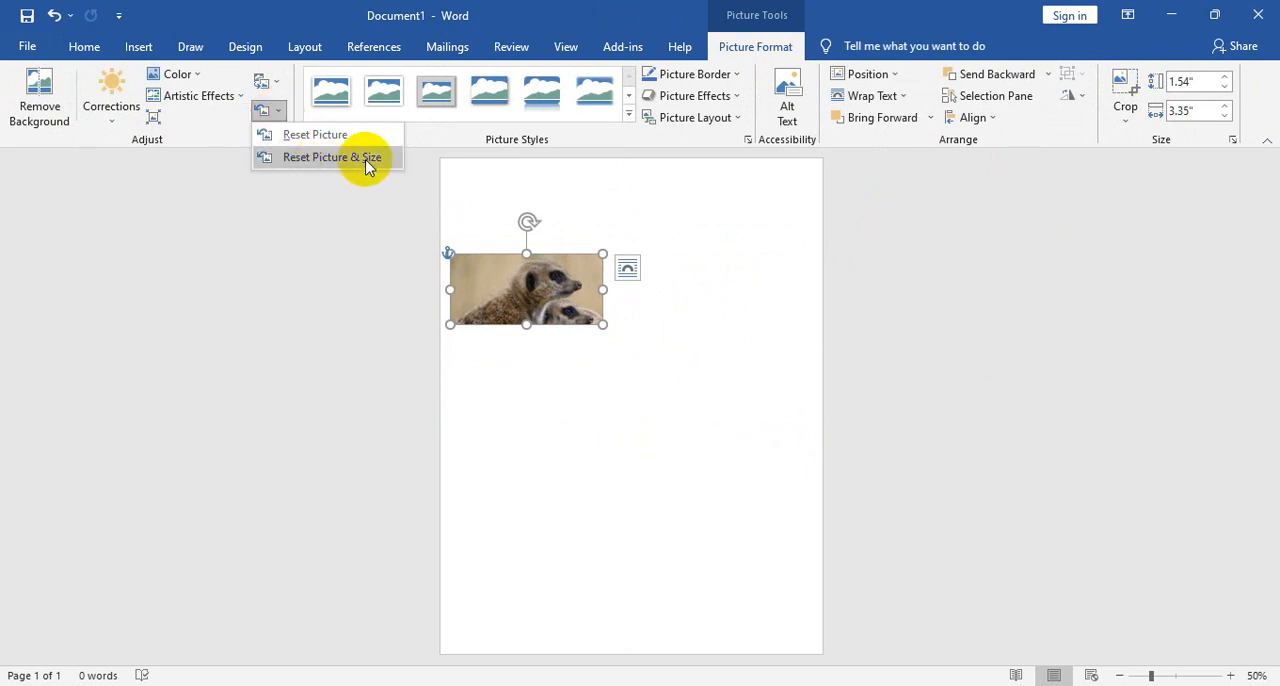
click(328, 158)
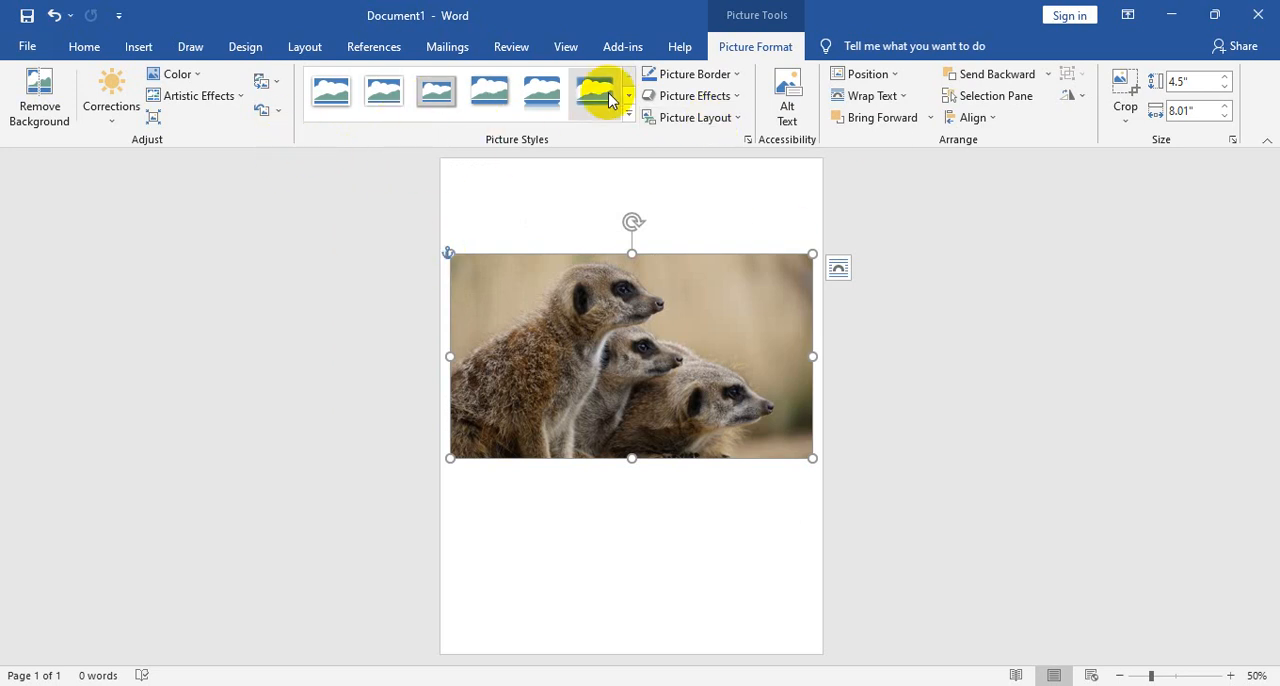
- Try a soft-edged picture style on the meerkat picture, and apply the oval style with a dark border and a shadow beneath
click(551, 95)
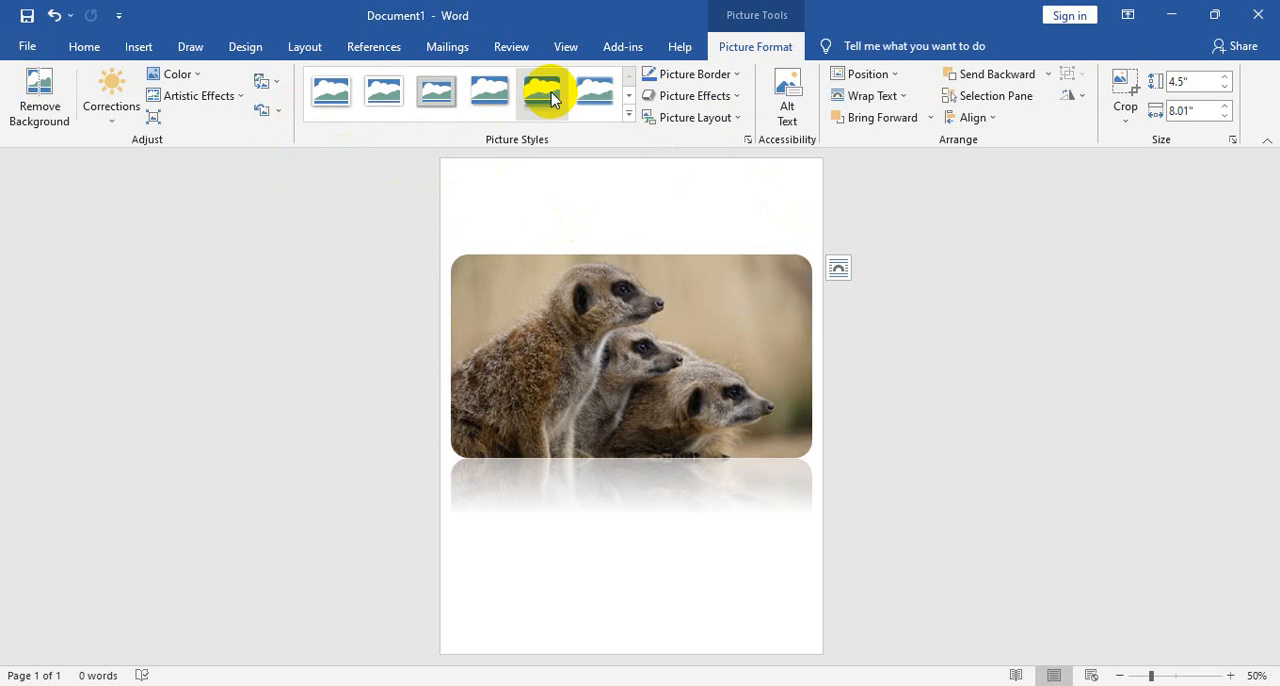
click(628, 97)
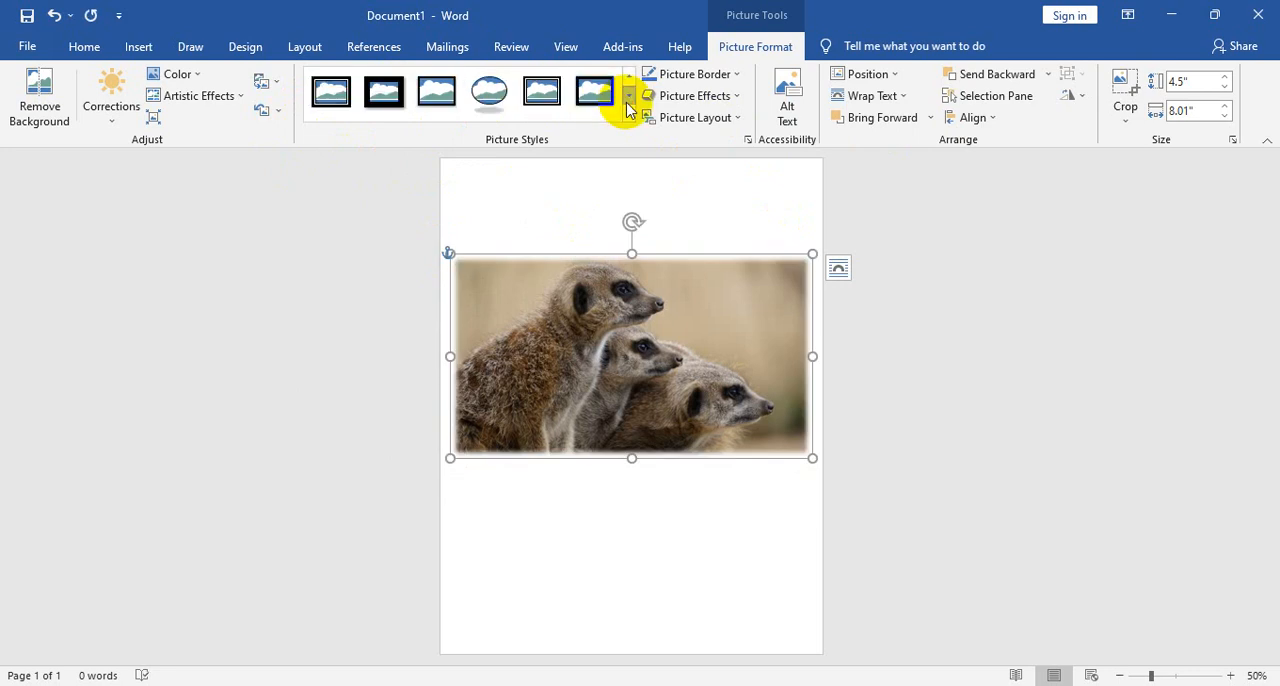
click(490, 95)
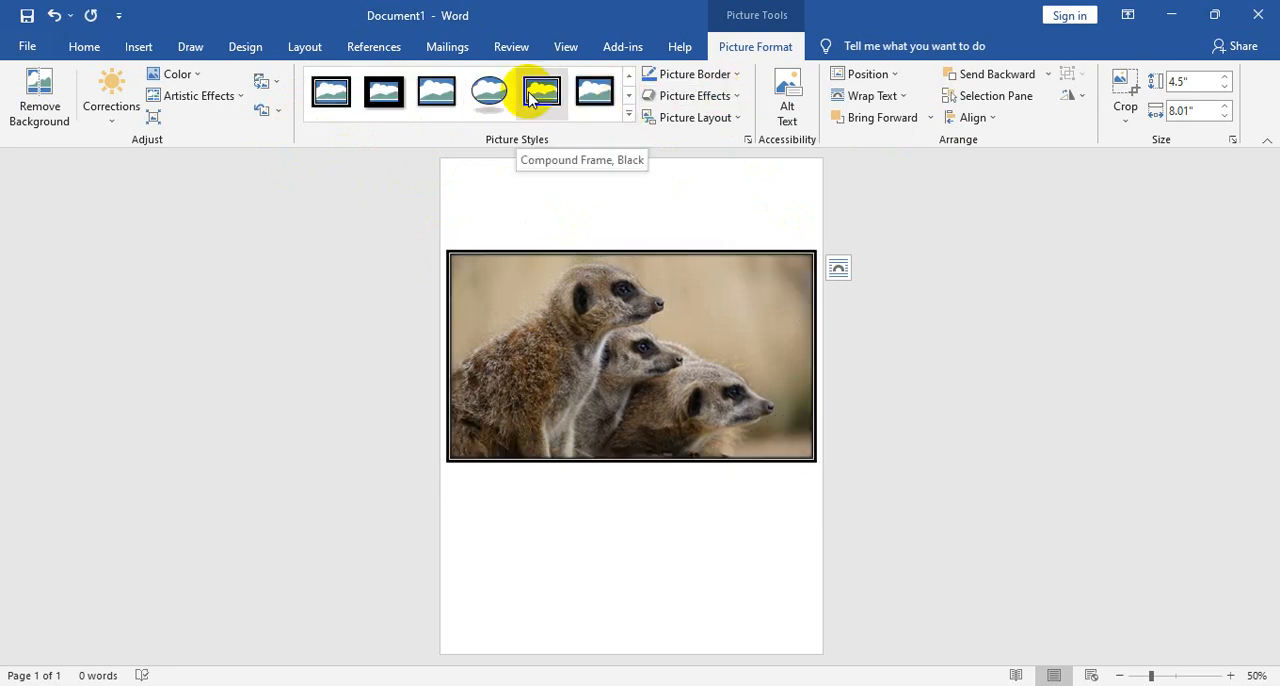
- Give the oval meerkat picture a red border with a weight of 6 pt
click(737, 75)
click(660, 220)
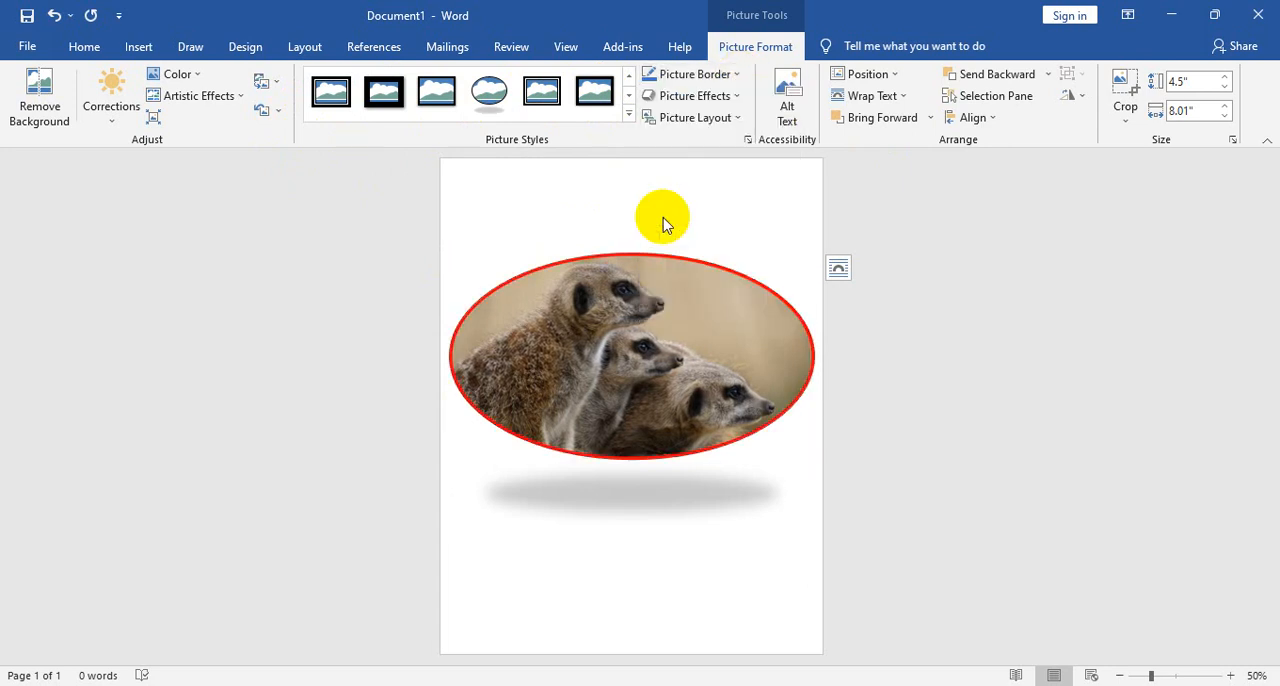
click(736, 75)
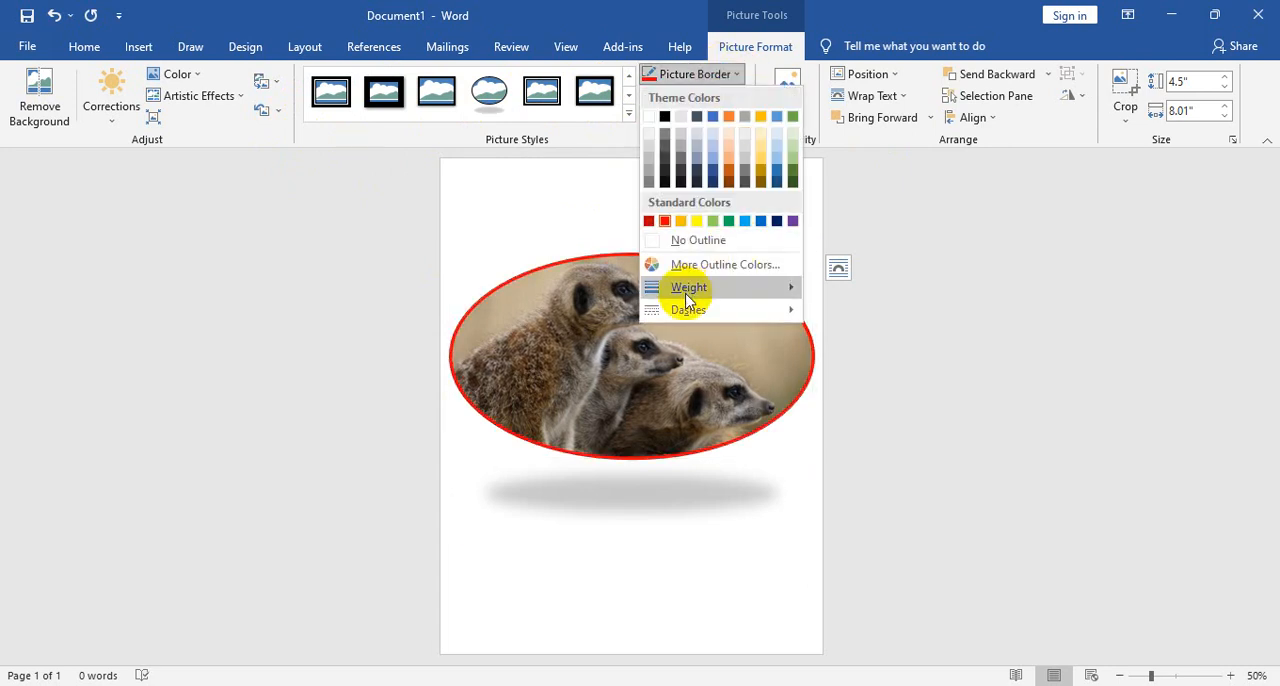
mouse_move(696, 297)
click(905, 453)
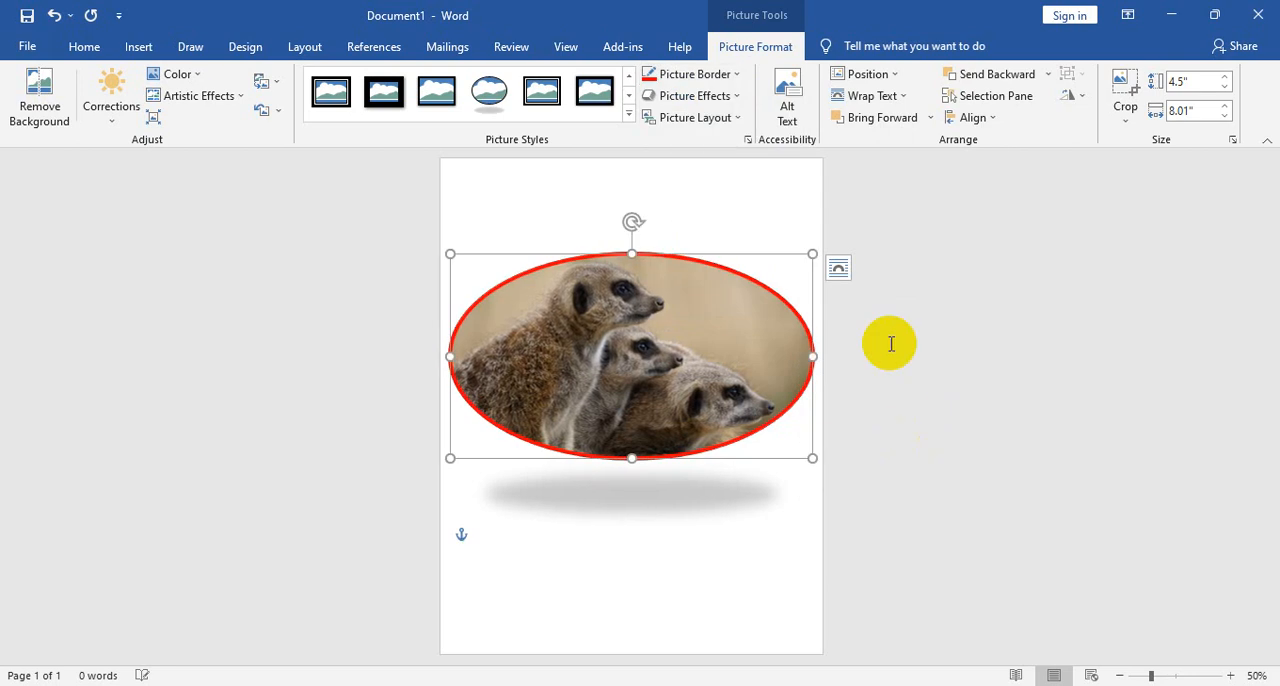
click(729, 76)
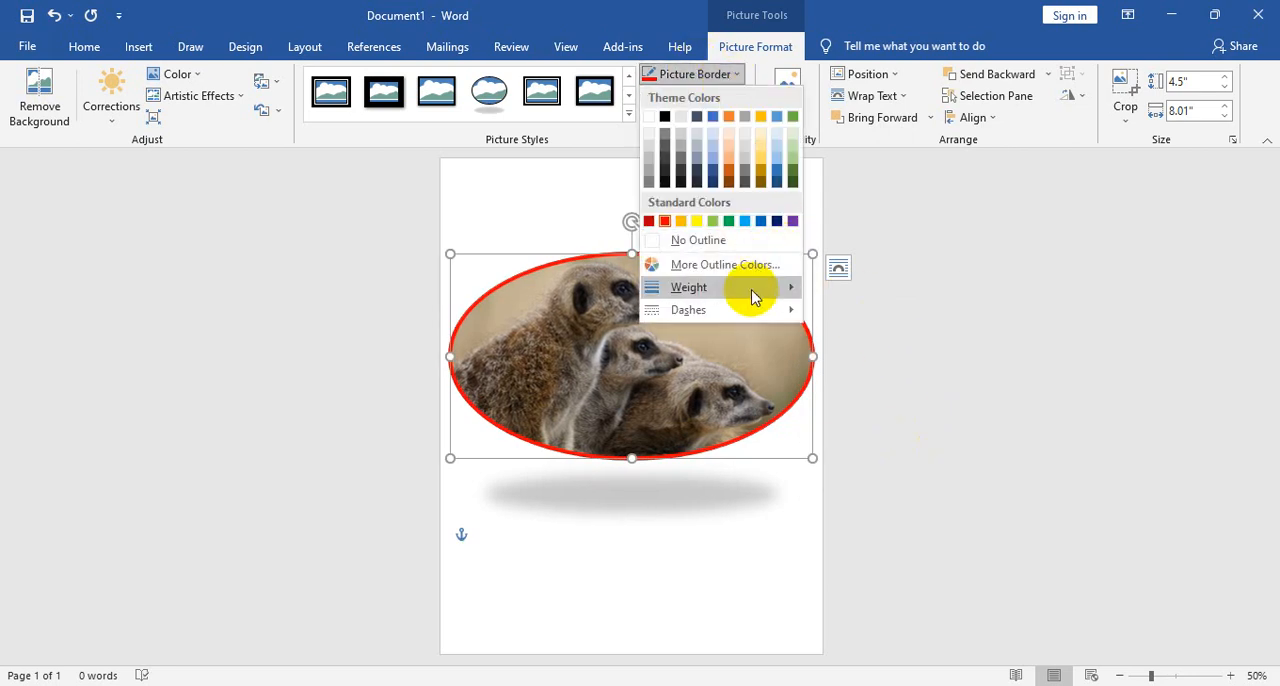
mouse_move(749, 287)
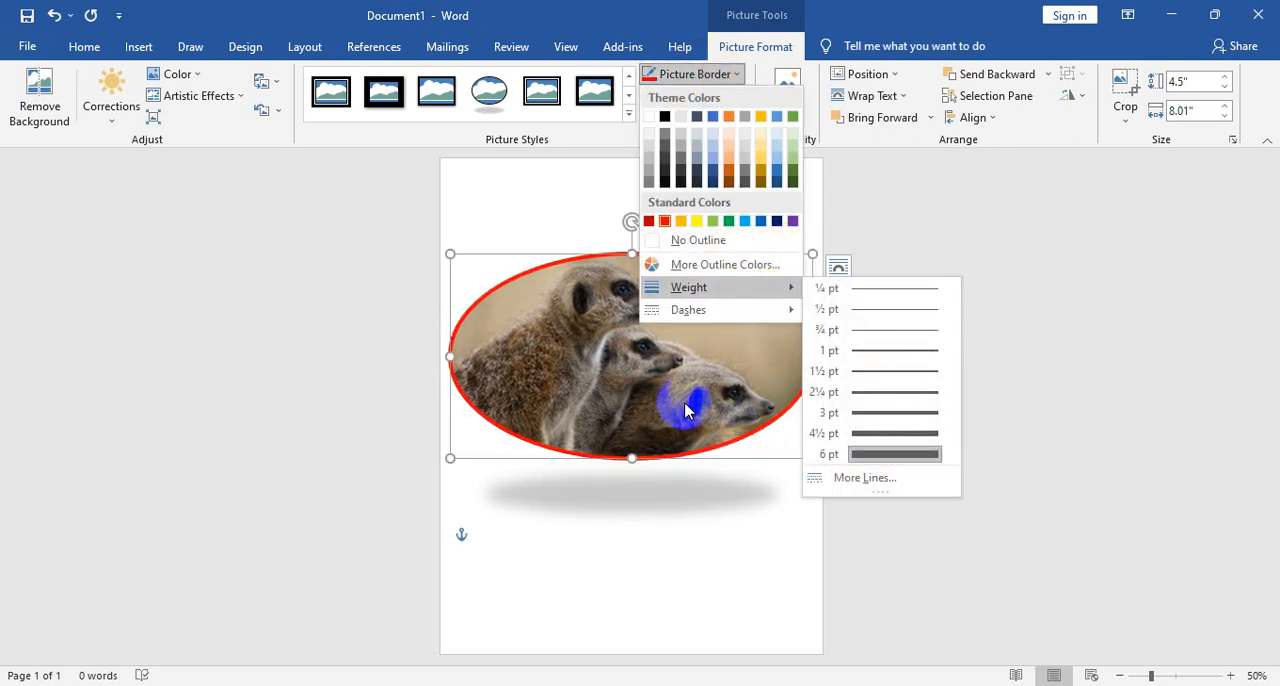
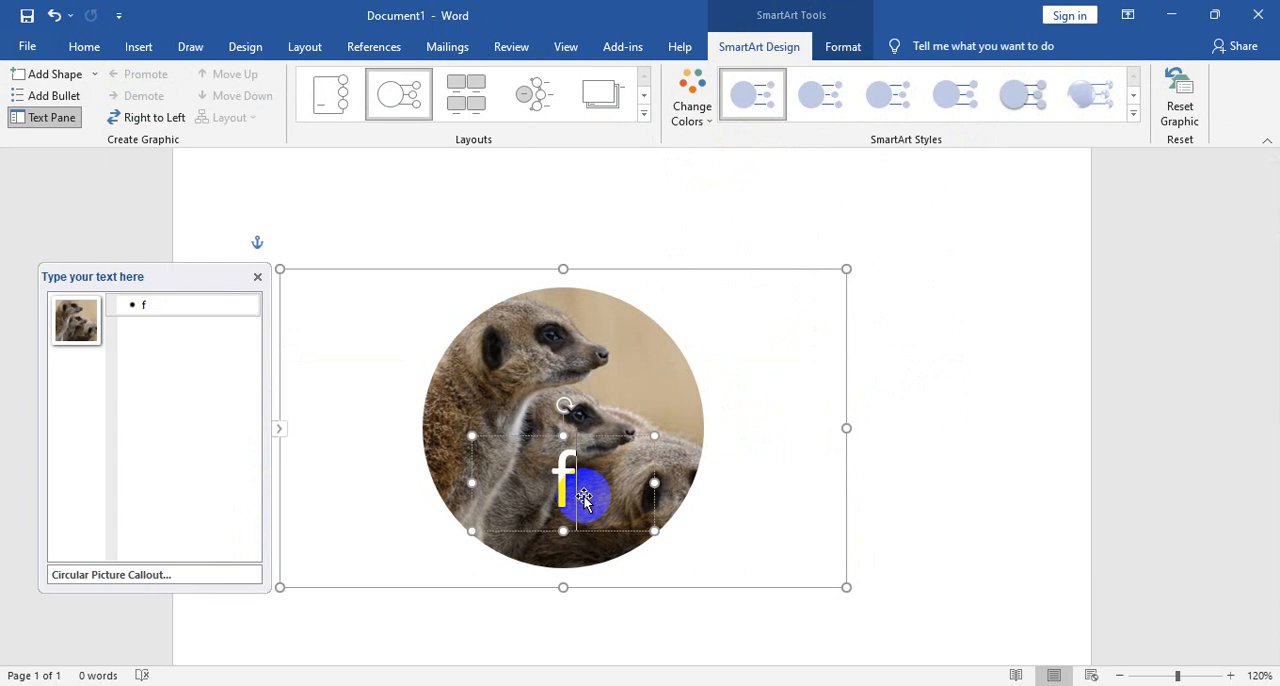
- Replace the text in the circular meerkat picture callout with "animal"
key(BackSpace)
text(a)
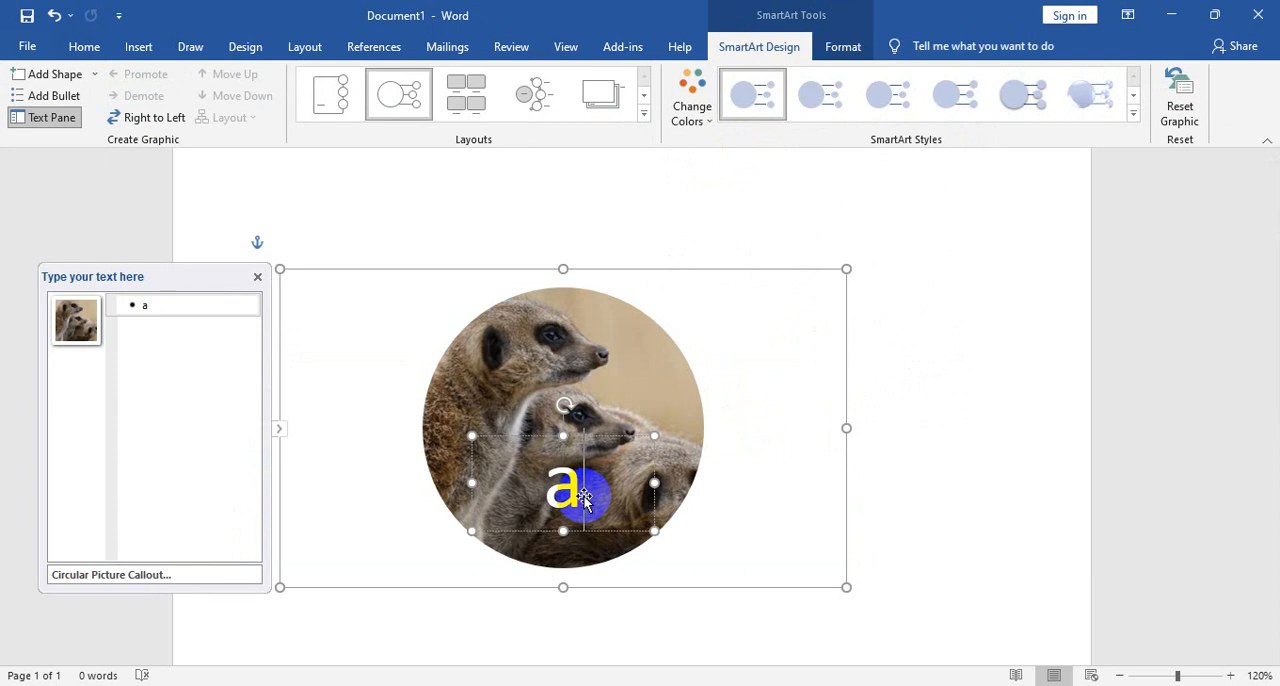
text(inimal)
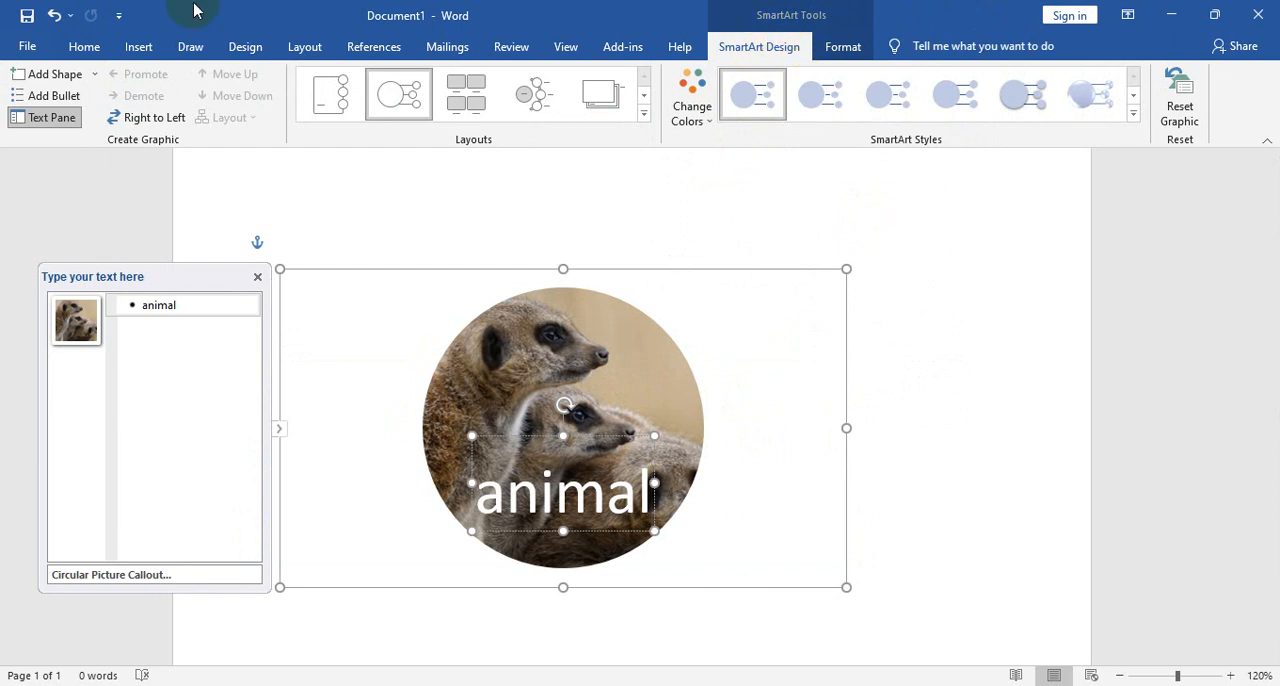
- Undo the callout text and the circular picture layout to restore the yellow-bordered meerkat picture
click(138, 46)
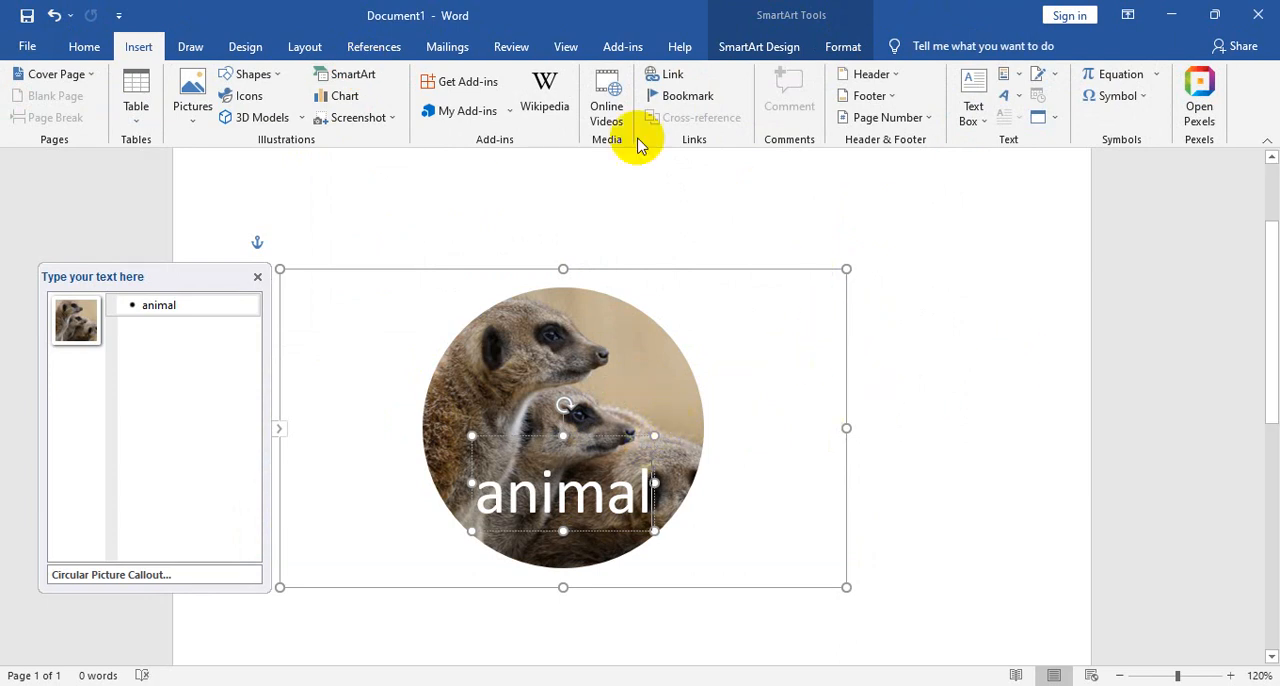
click(47, 10)
click(47, 10)
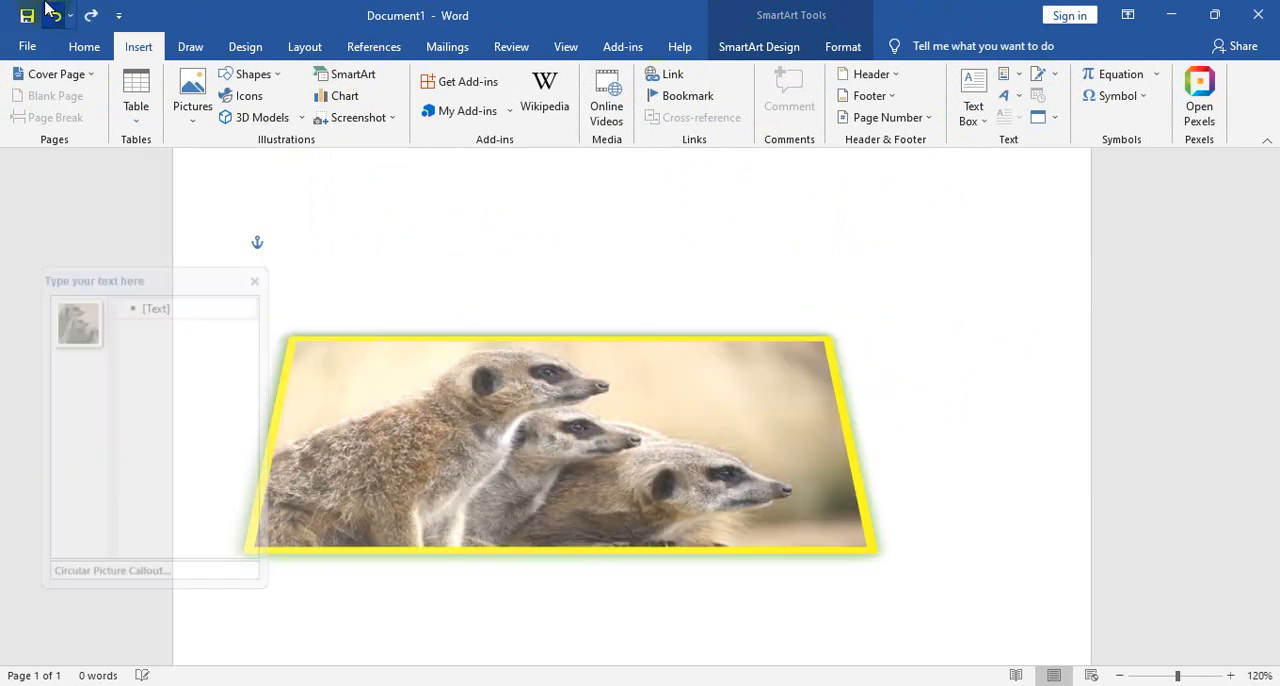
- Give the yellow-bordered meerkat picture the alt text "this is animal."
click(714, 380)
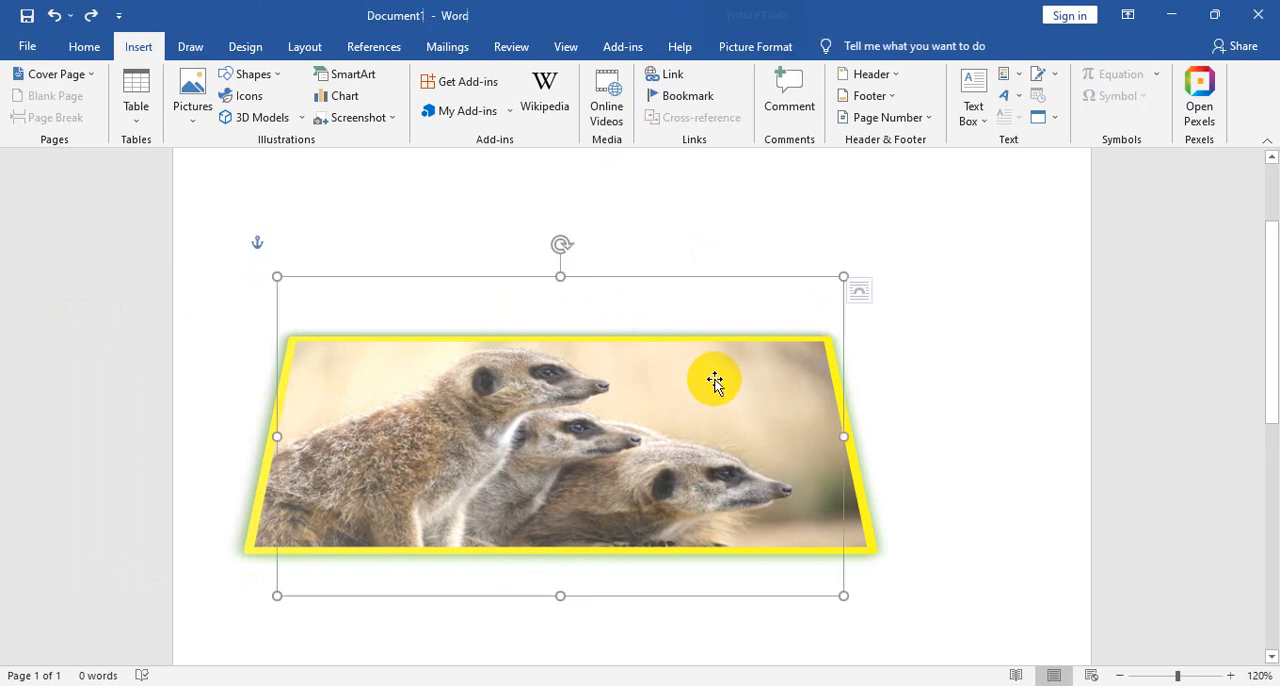
click(755, 46)
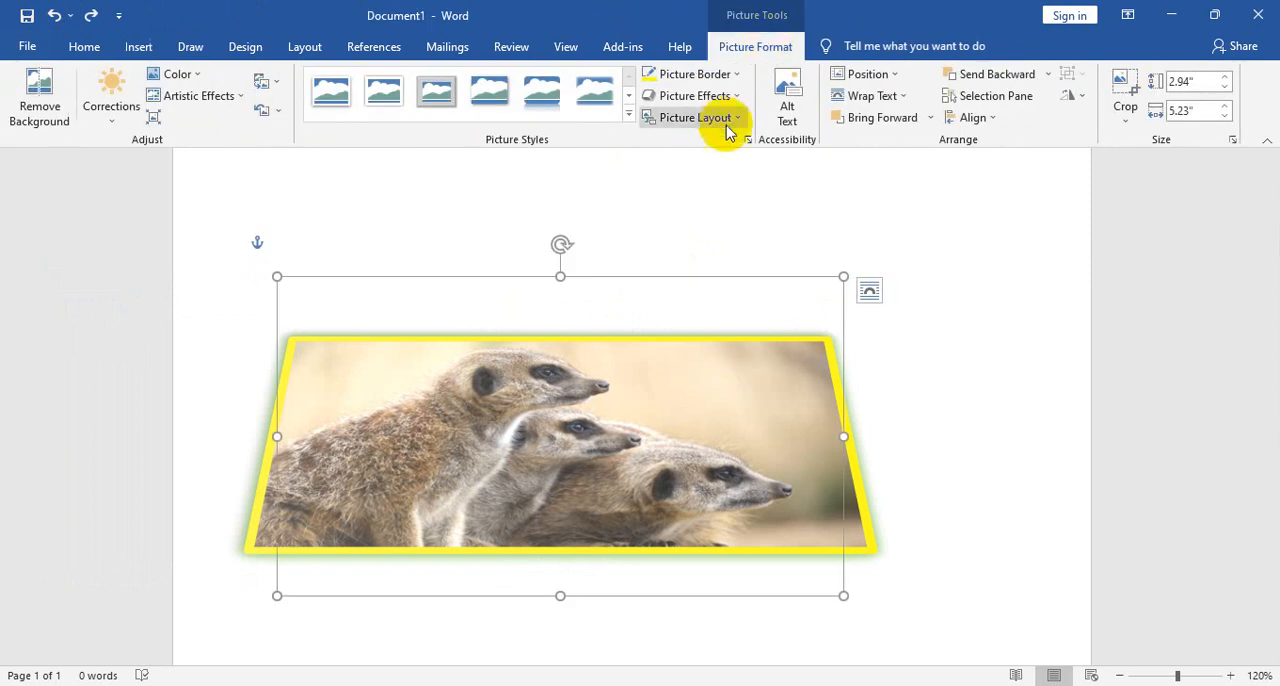
click(790, 92)
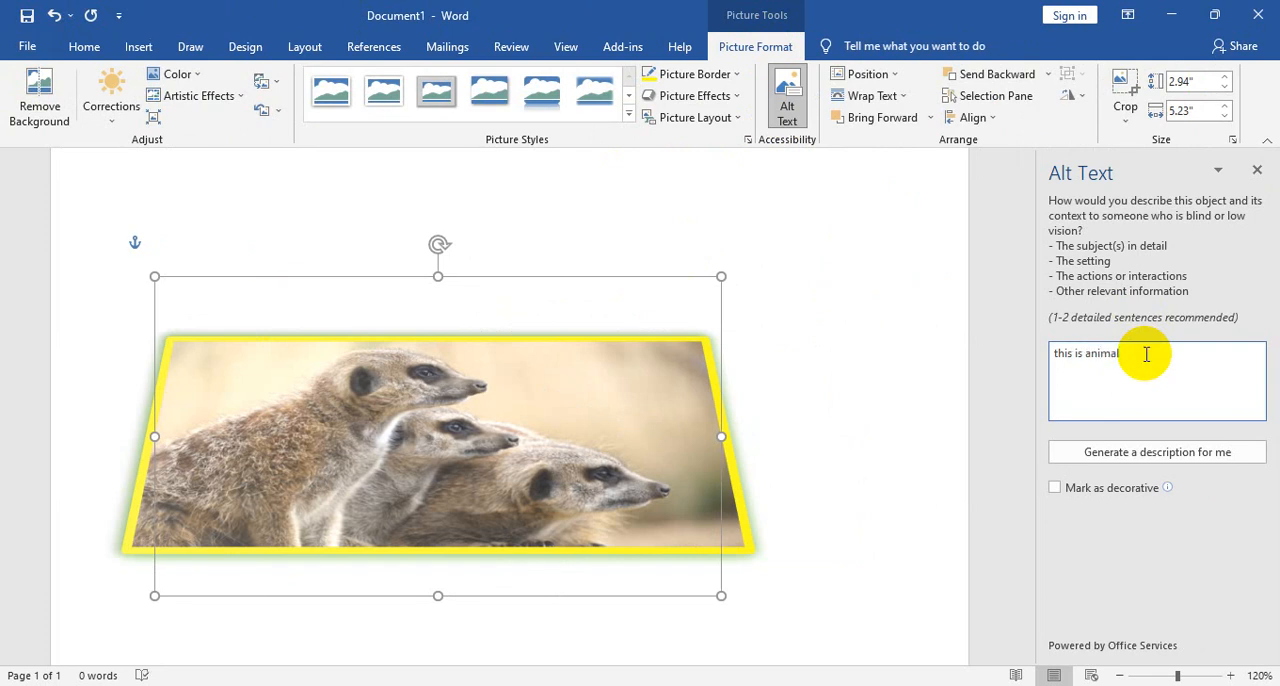
click(1257, 170)
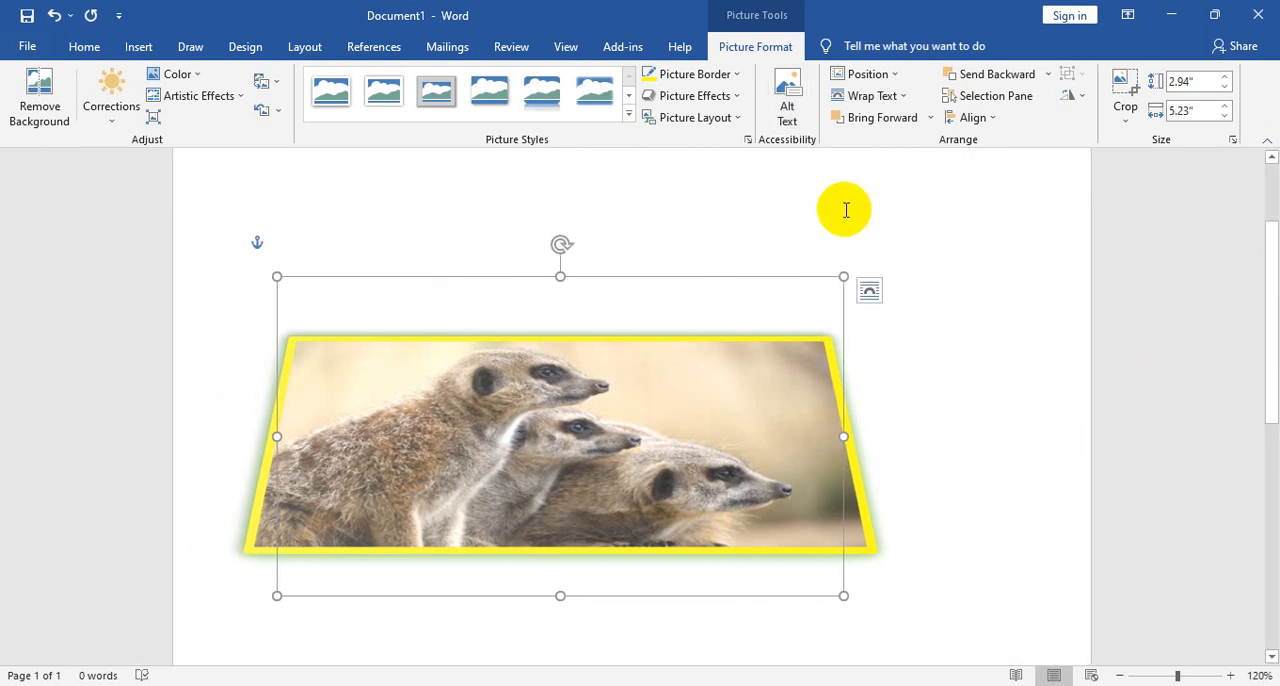
click(788, 118)
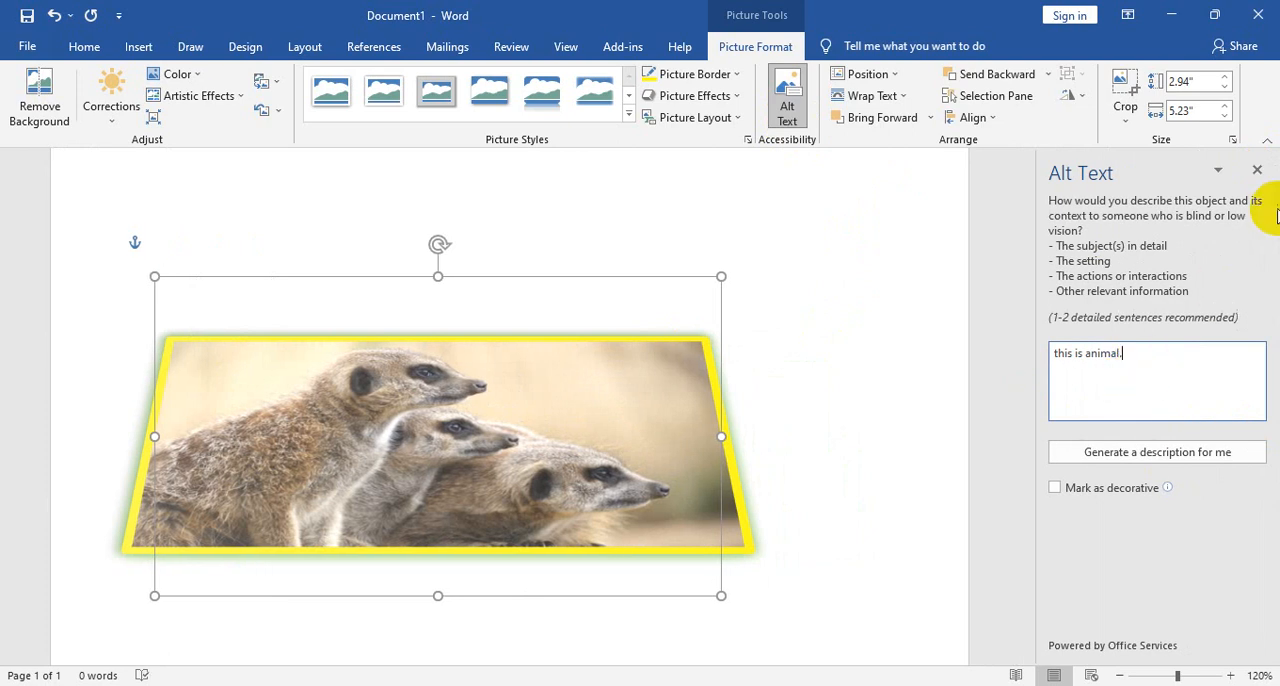
click(1257, 170)
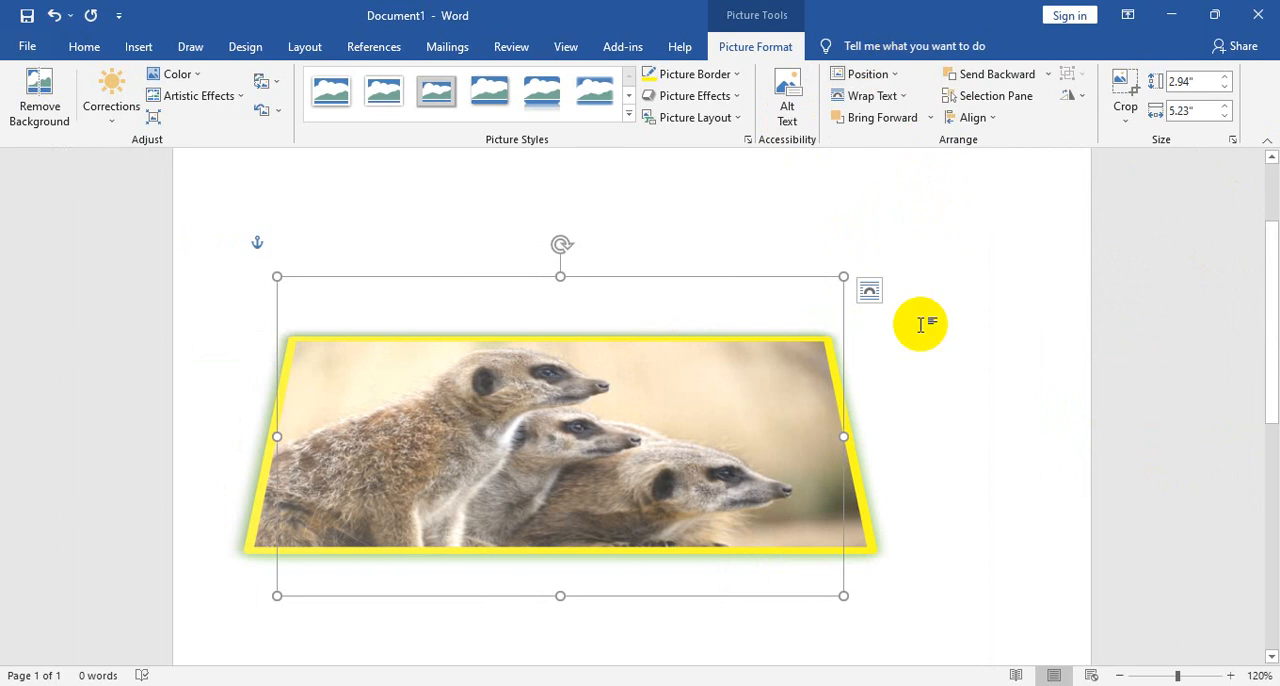
- Shrink the meerkat picture to about 1.13" by 2.02"
scroll(920, 324, down, 3)
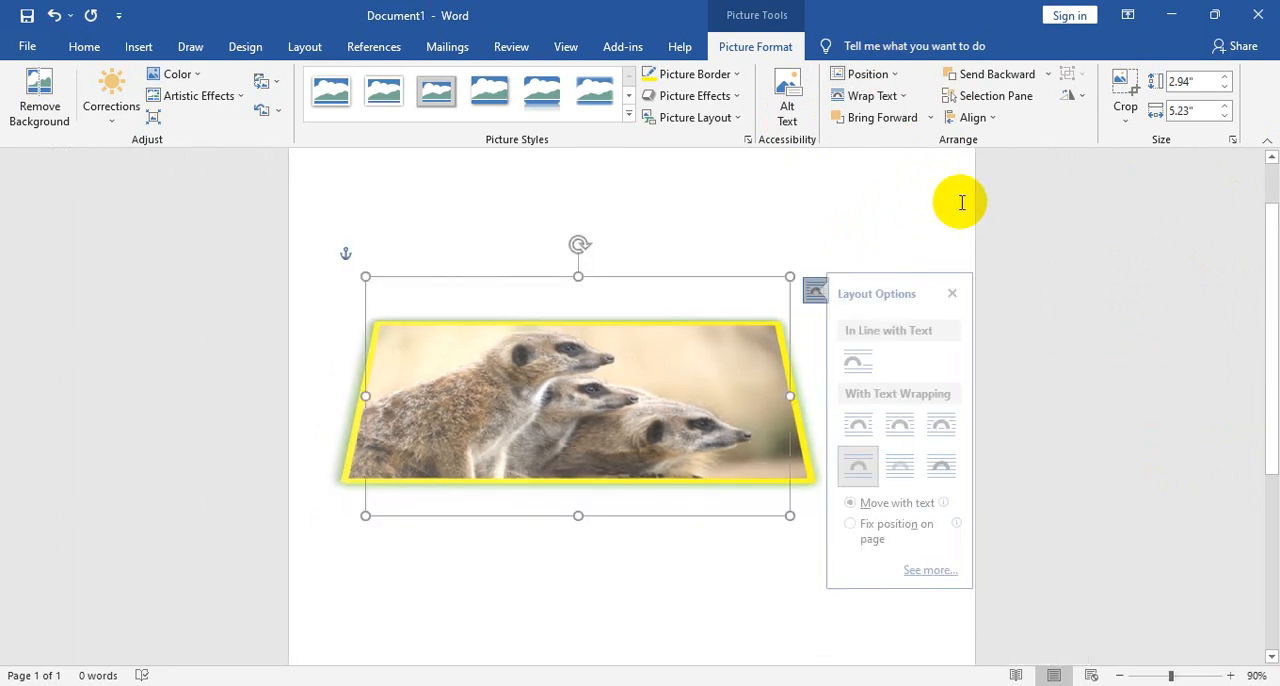
click(891, 220)
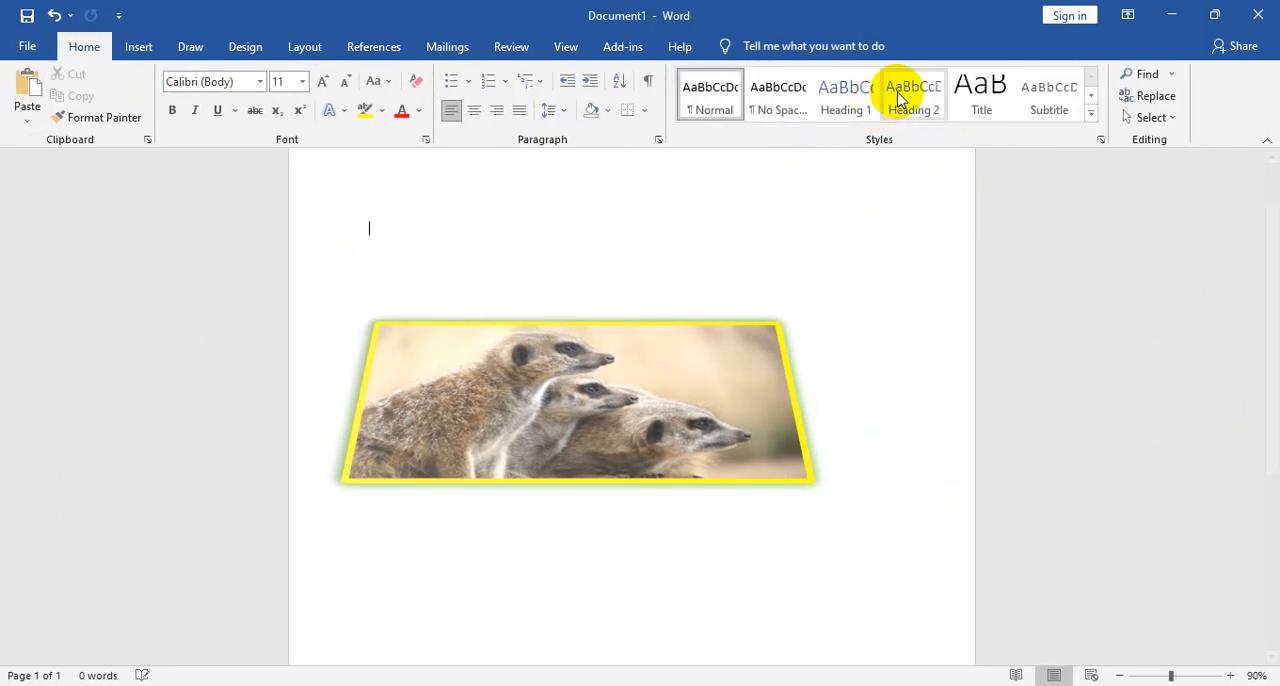
click(680, 452)
scroll(803, 394, down, 5)
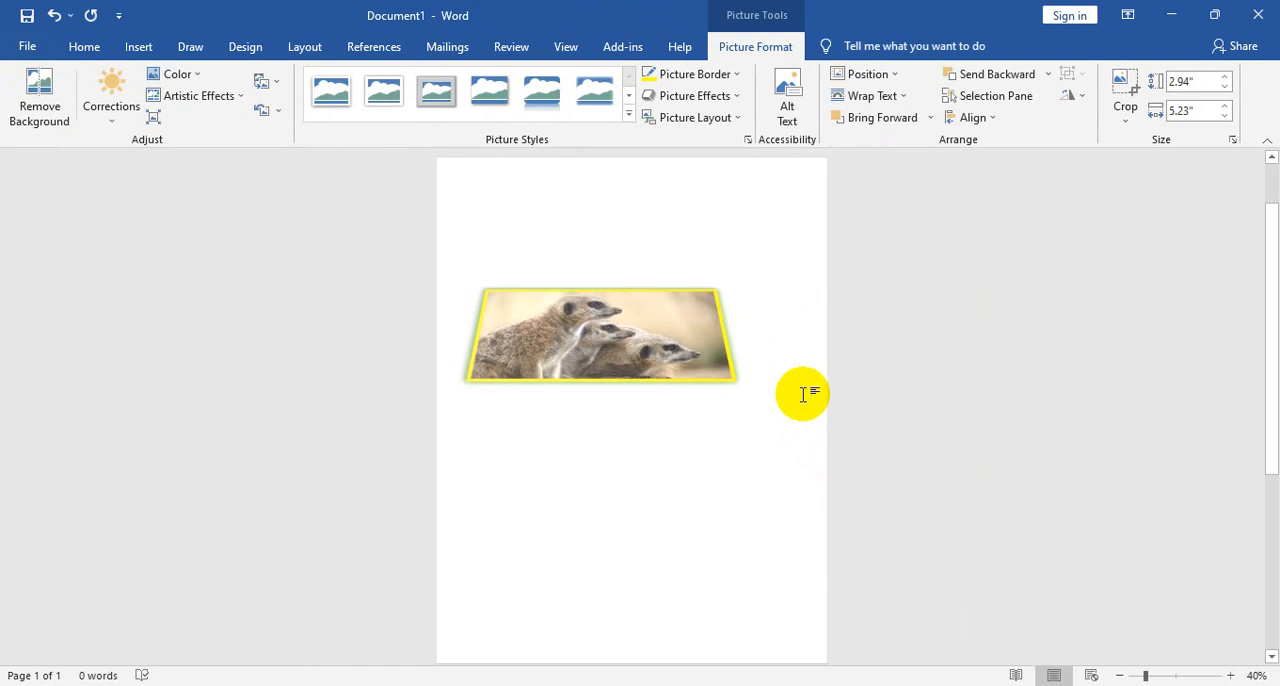
drag(703, 397, 590, 330)
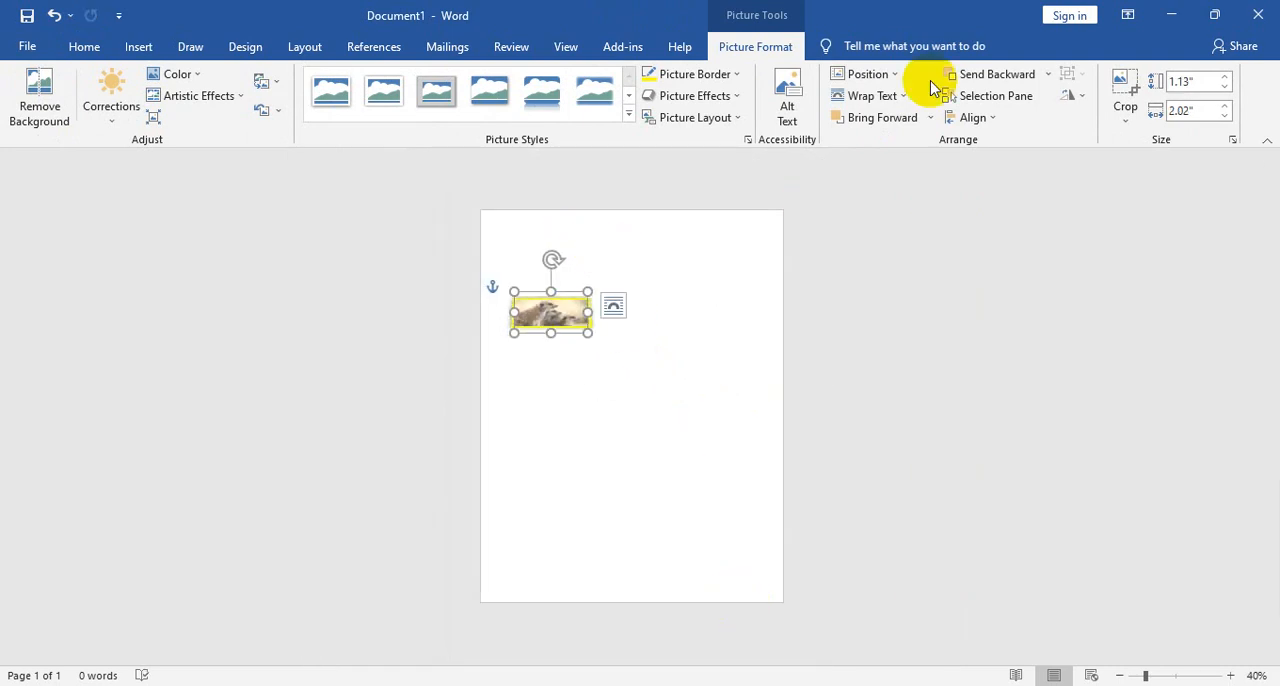
- Try the middle-center page position for the meerkat picture, and set it to the middle-right position with text wrapping
click(862, 74)
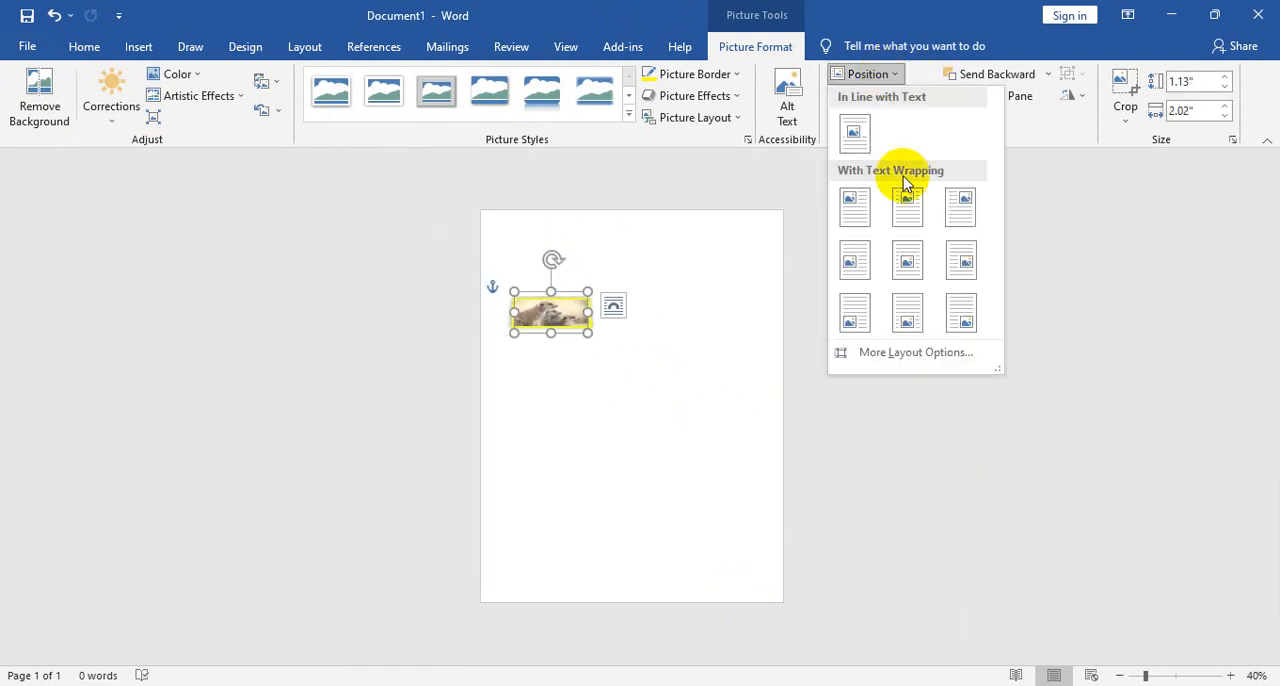
click(907, 262)
click(878, 76)
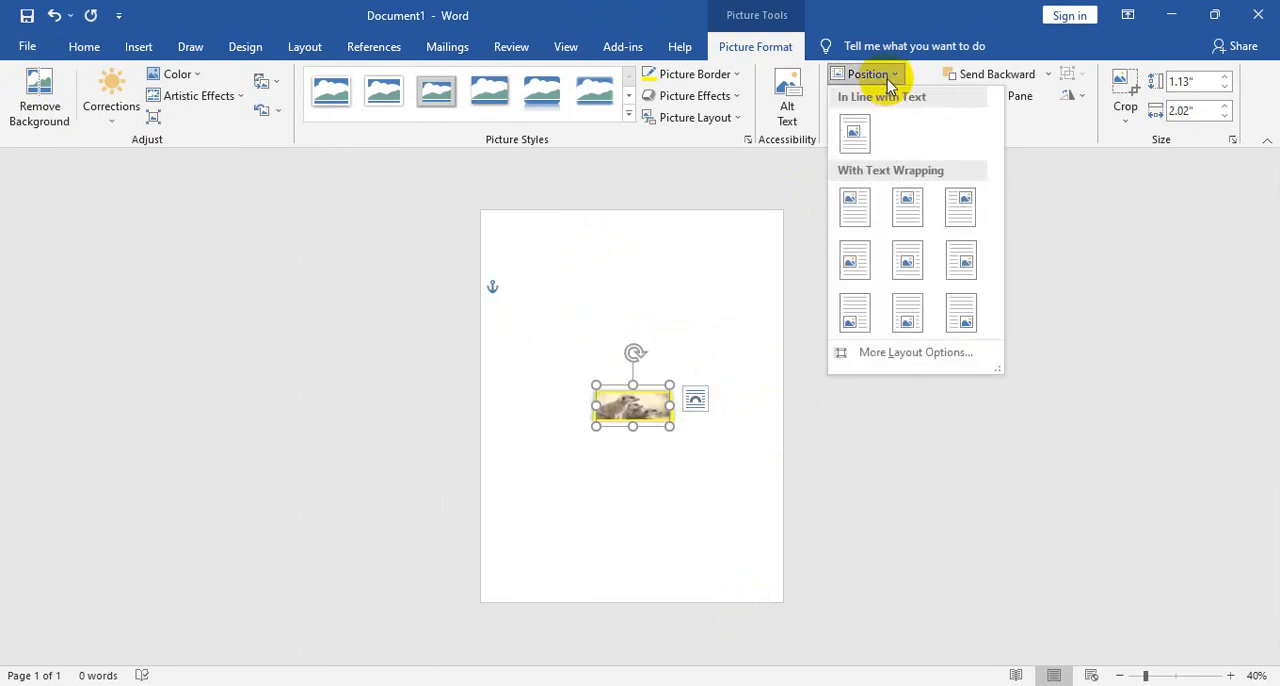
click(962, 265)
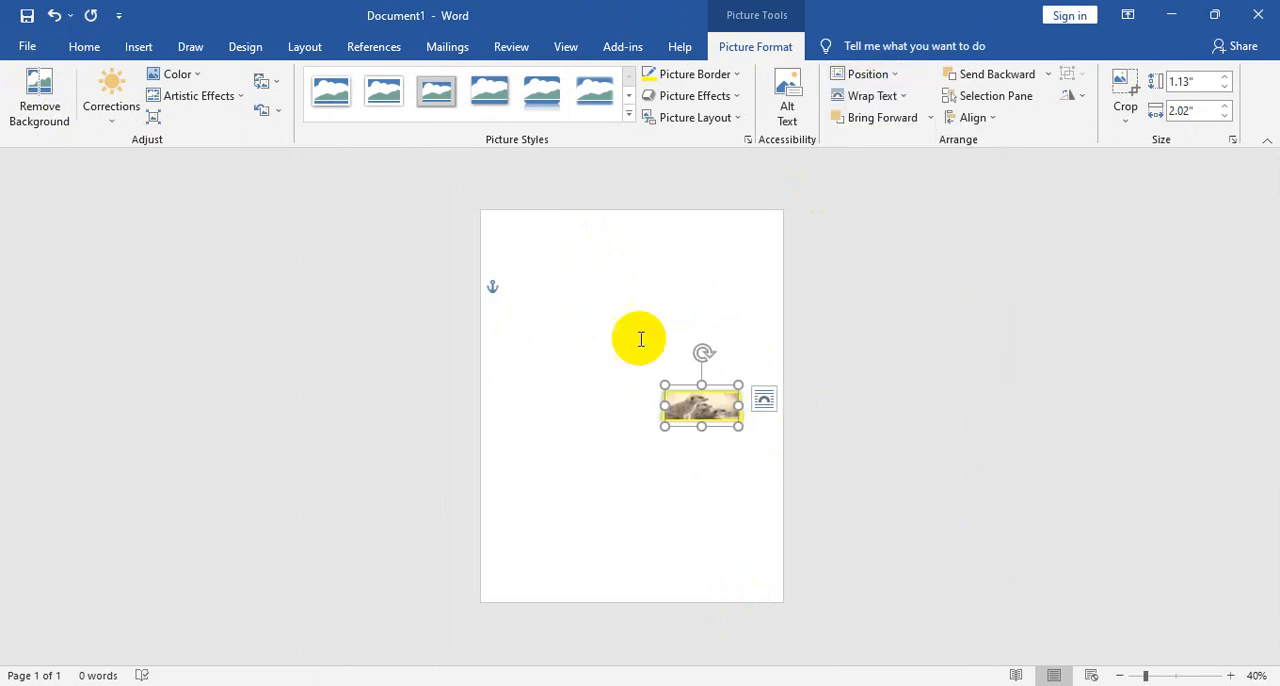
- Generate sample paragraphs at the start of the document with =rand()
click(560, 256)
ctrl+scroll(619, 340, up, 4)
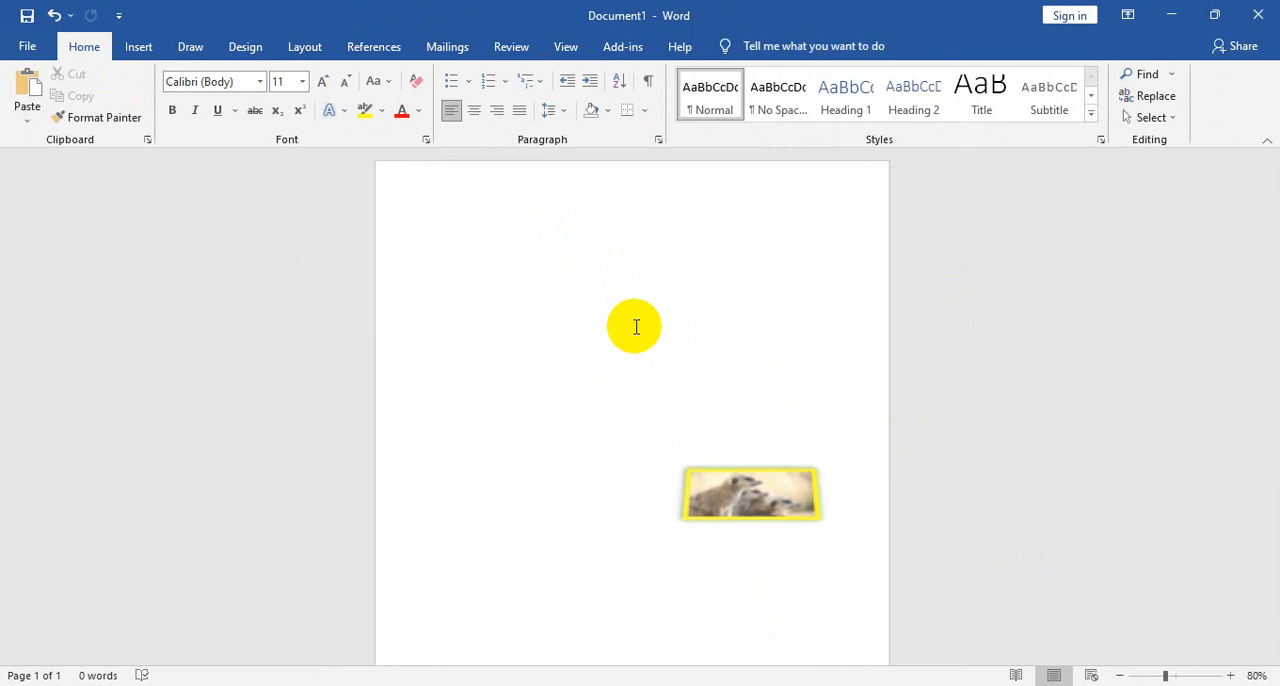
text(=rand)
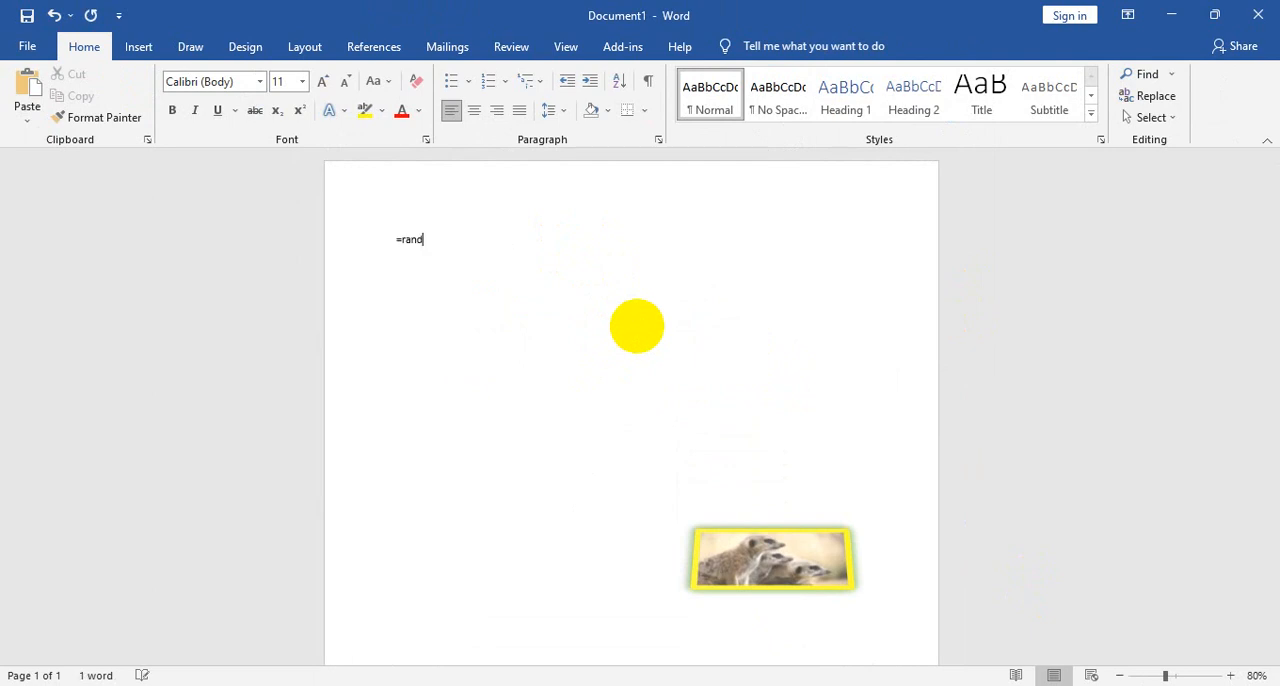
text(())
key(Return)
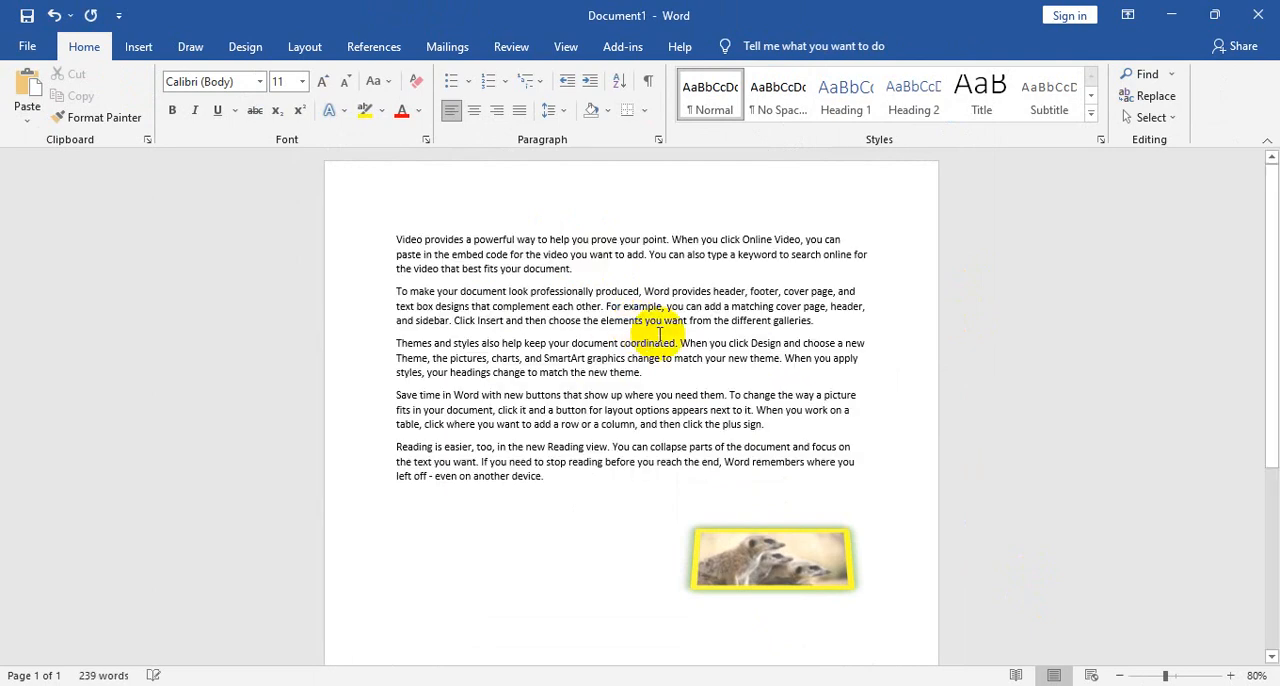
- Move the meerkat picture into the second paragraph, and try the In Line with Text and Through wrapping options on it
drag(757, 572, 619, 348)
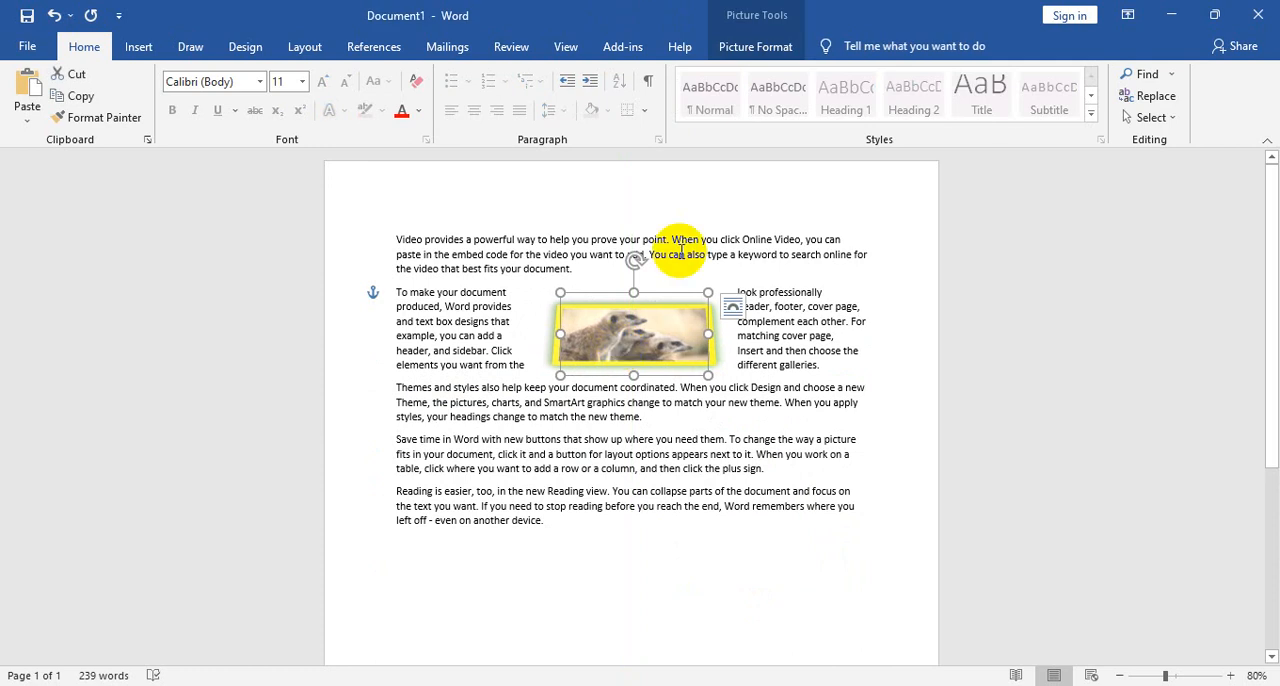
click(750, 48)
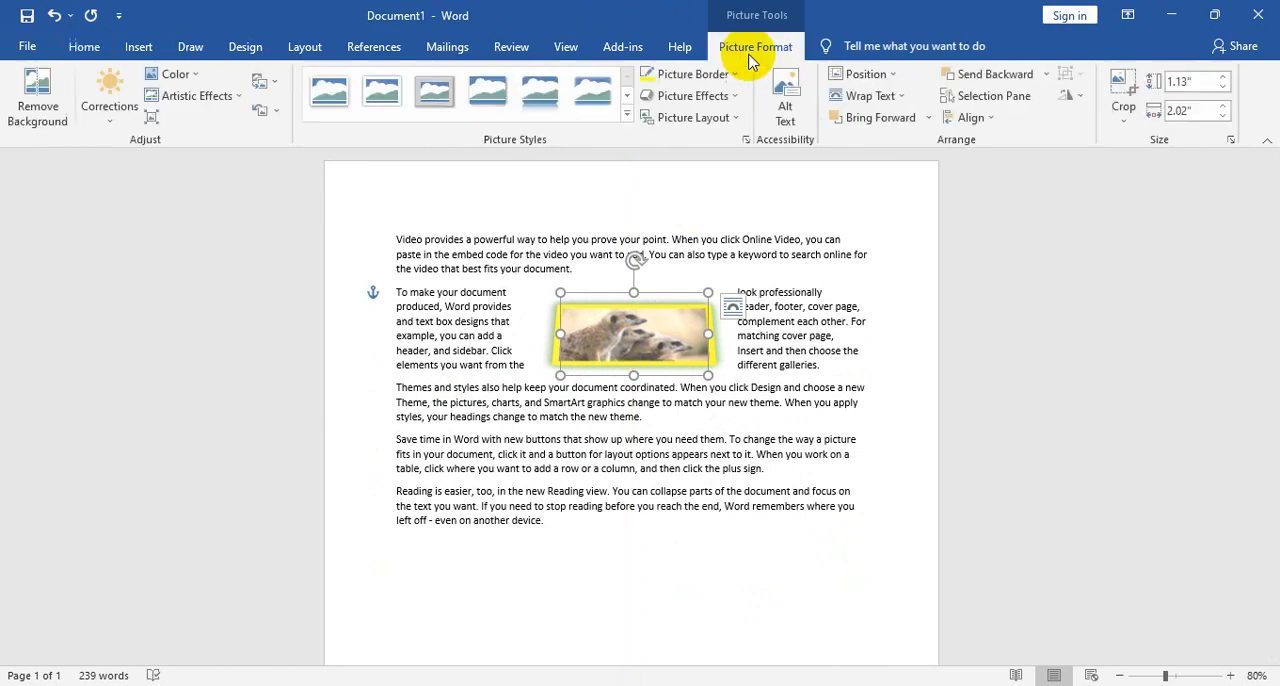
click(896, 97)
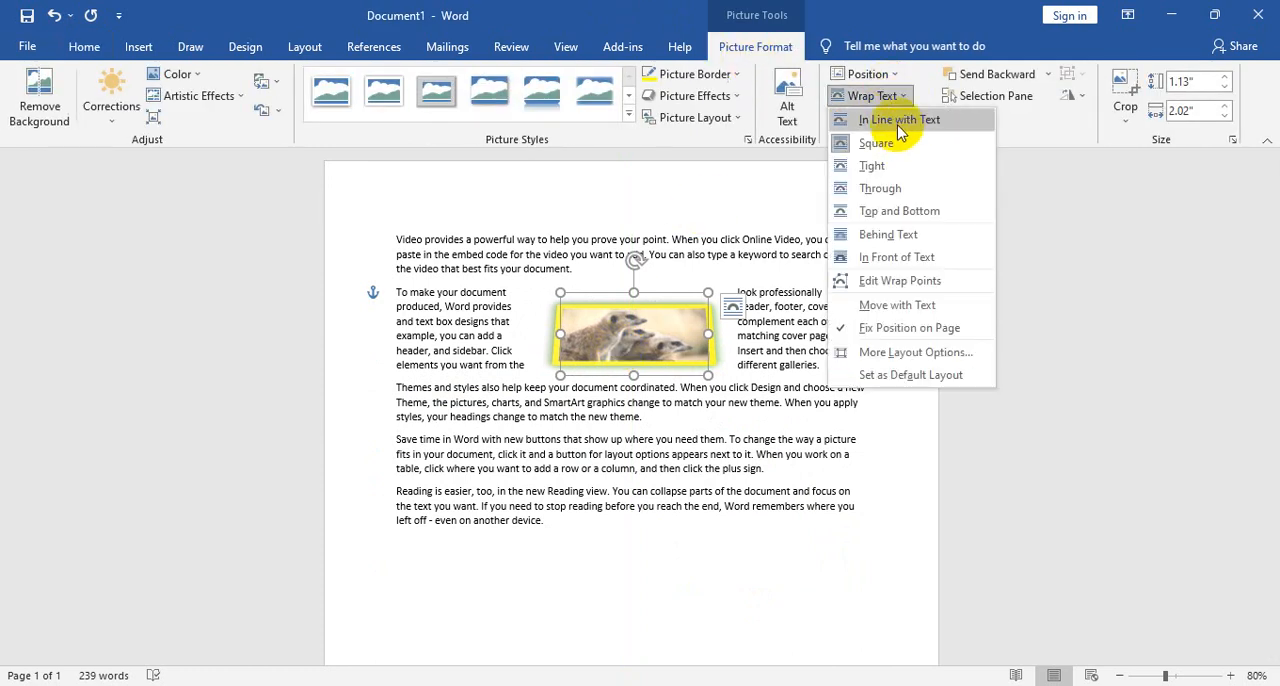
click(899, 121)
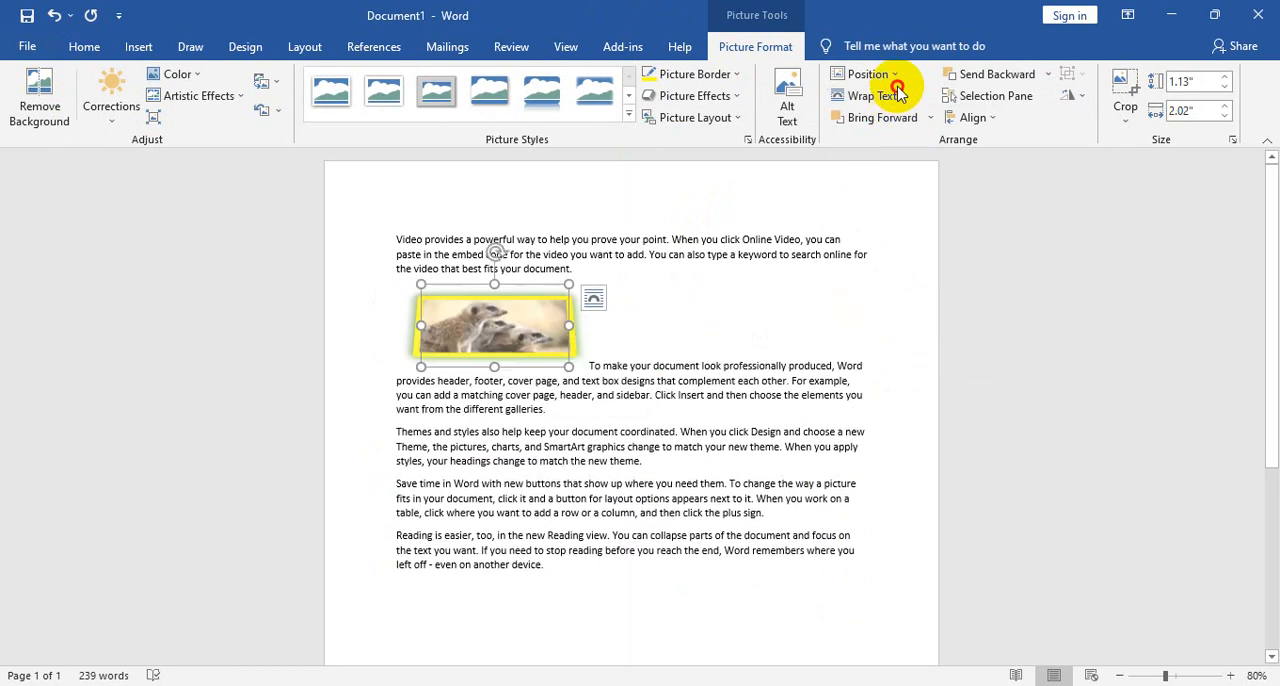
click(889, 96)
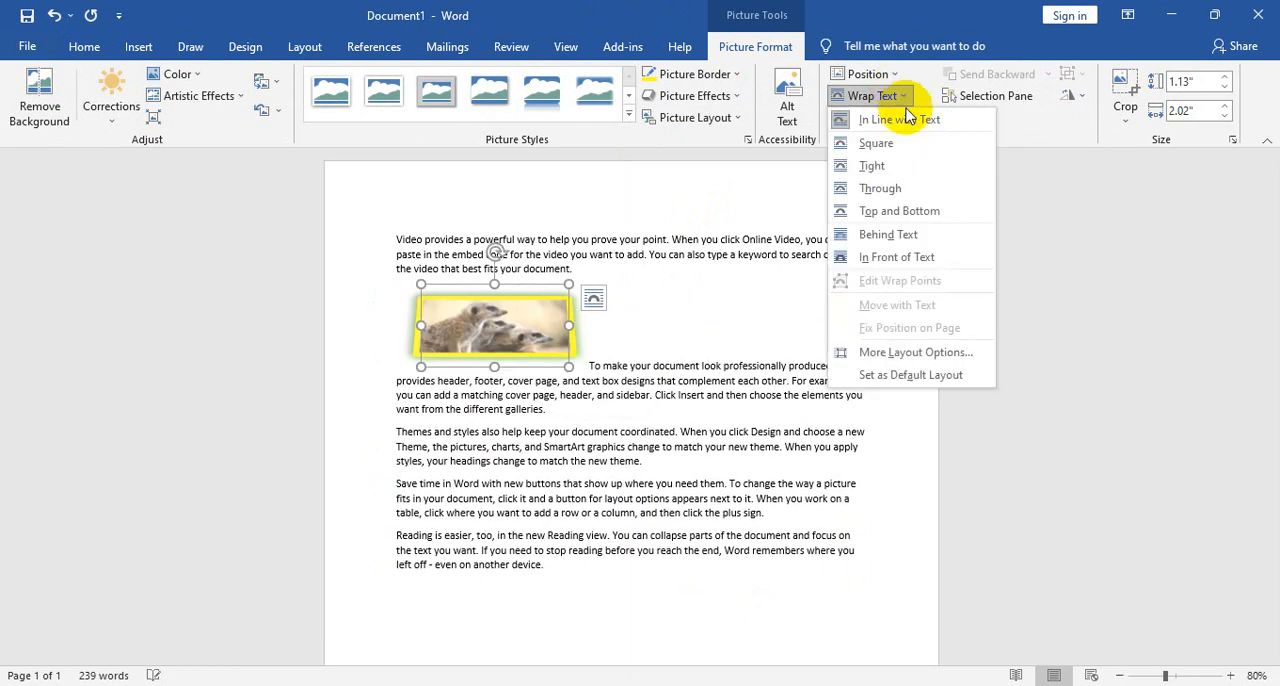
click(882, 192)
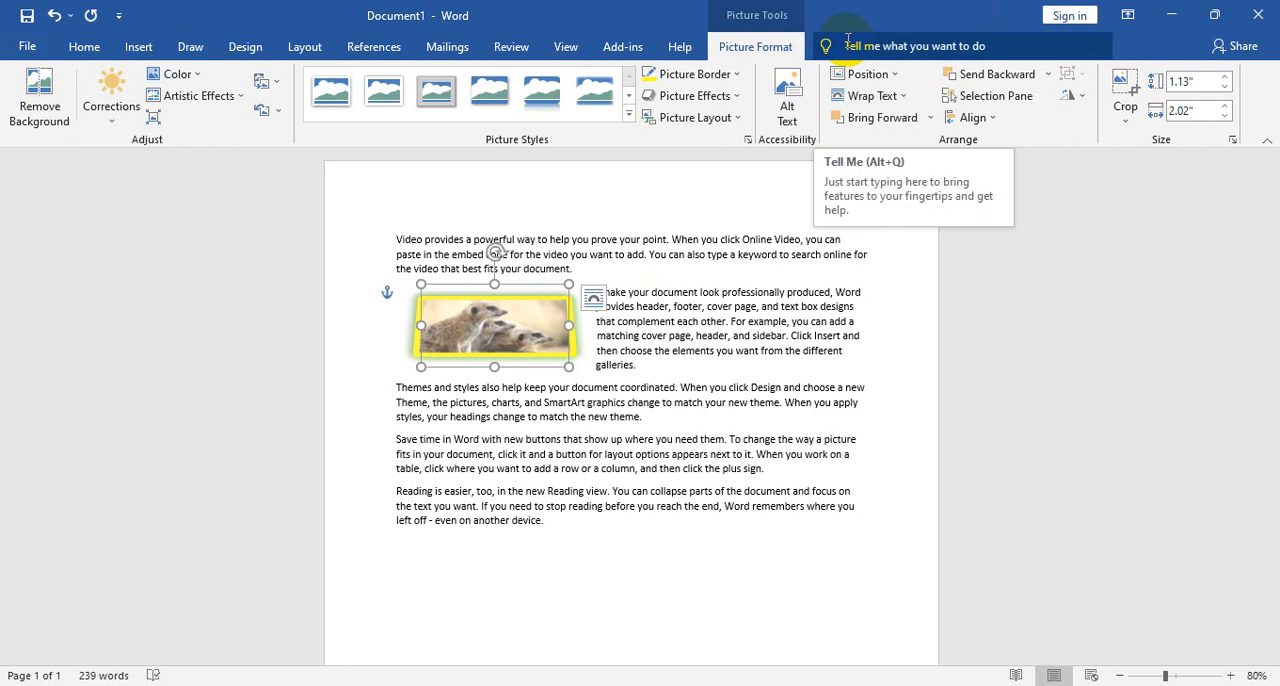
- Place the meerkat picture Behind Text, and enlarge it to about 2.57" by 4.57" across the middle of the paragraphs
click(900, 100)
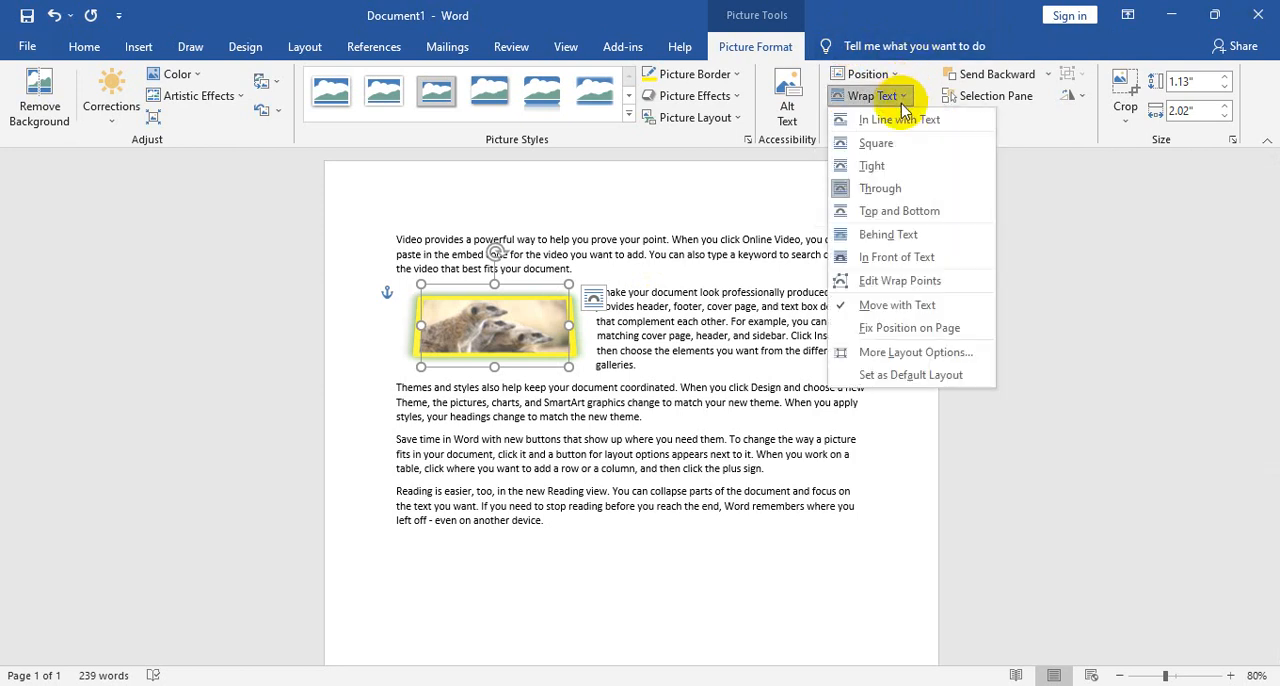
click(895, 234)
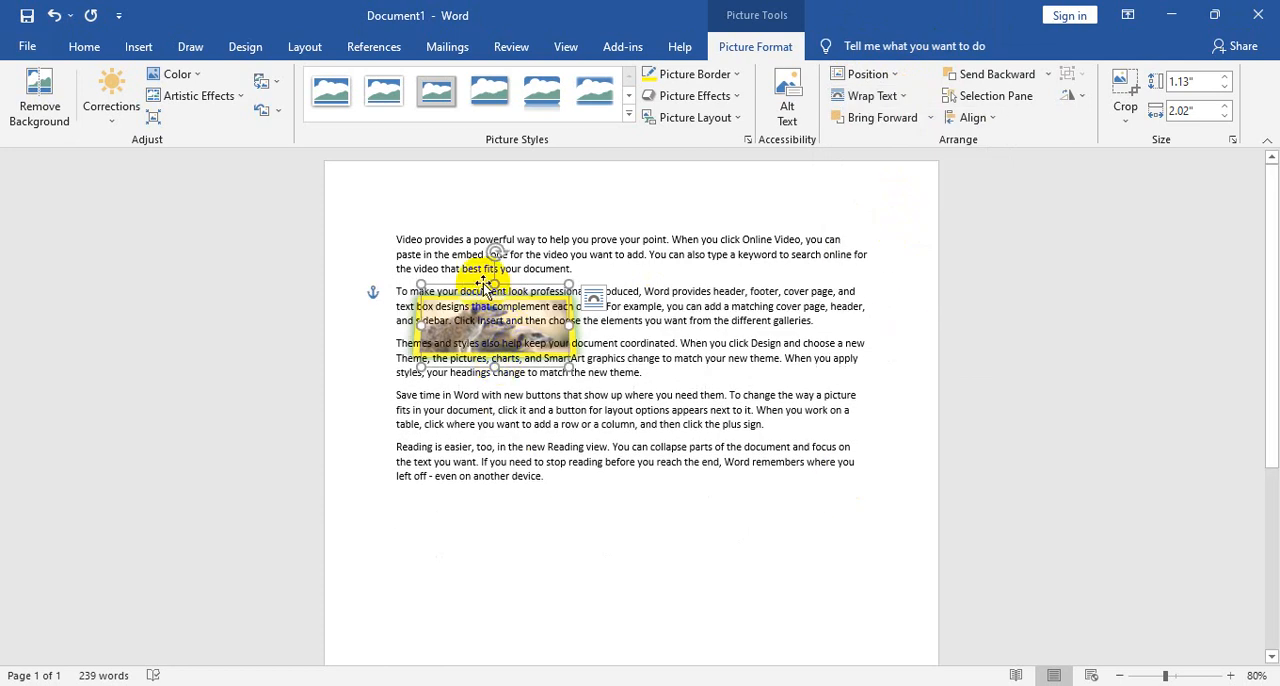
drag(483, 283, 845, 502)
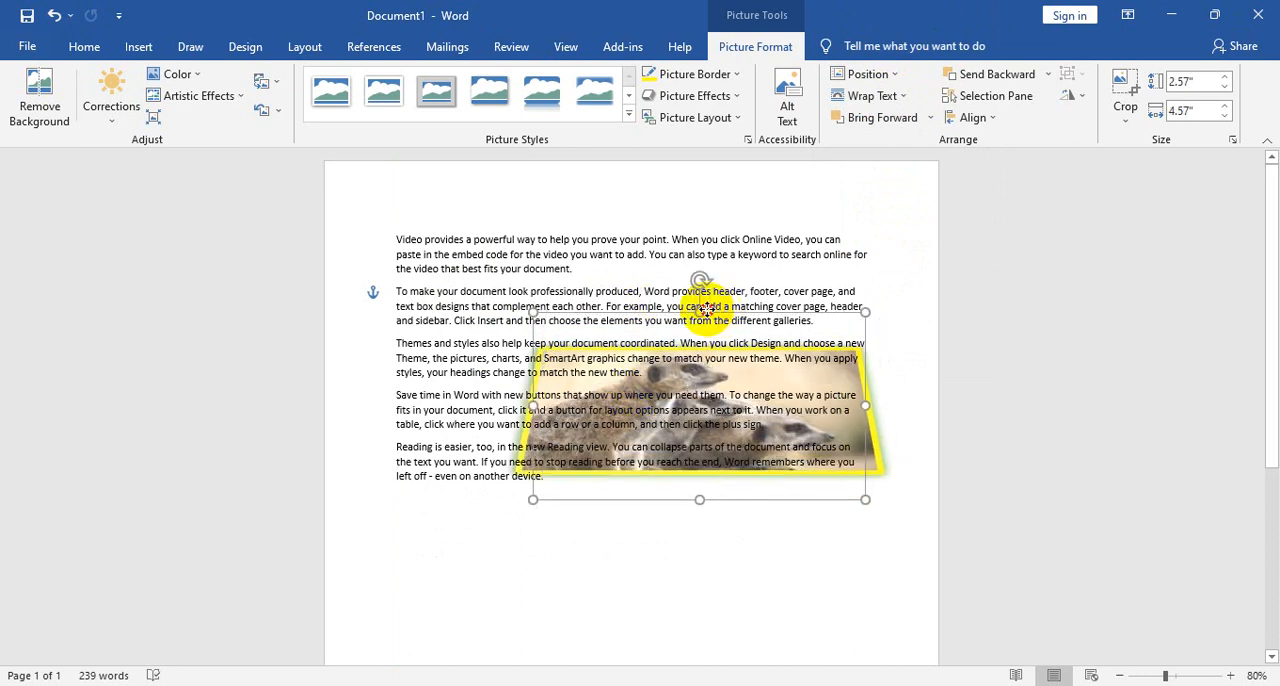
drag(705, 309, 605, 264)
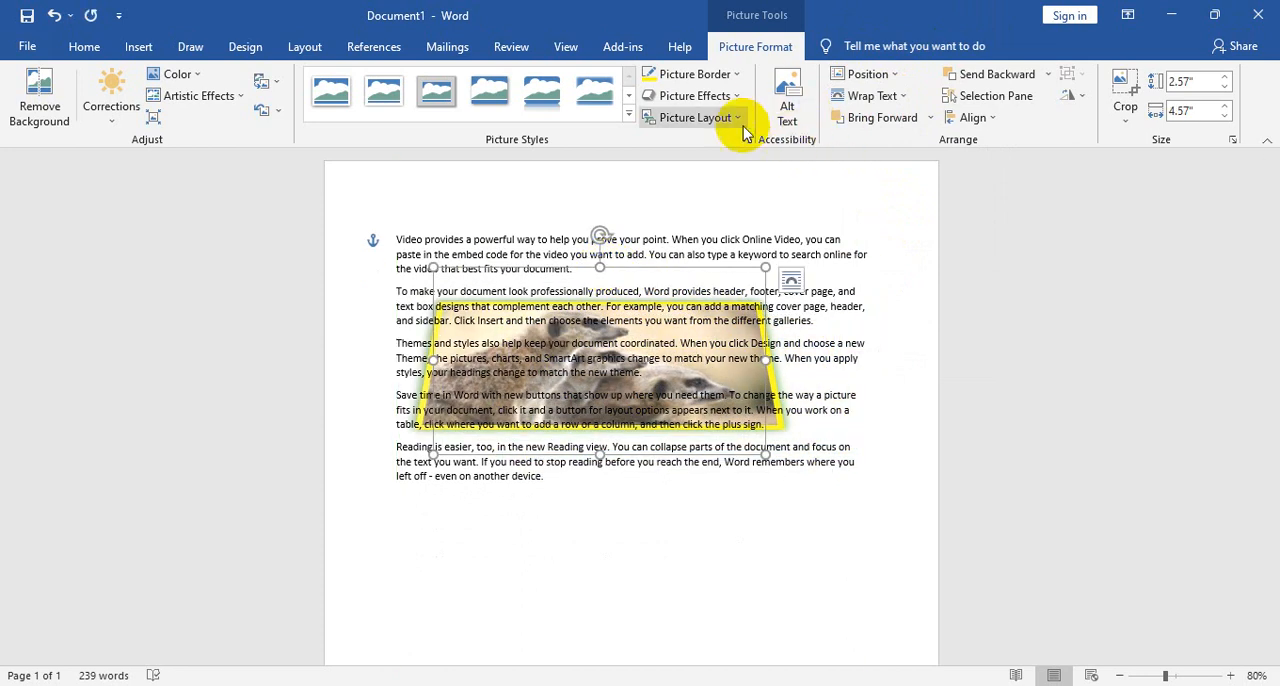
- Set the meerkat picture's wrapping to In Front of Text, and shift it slightly up and to the right over the paragraphs
click(888, 97)
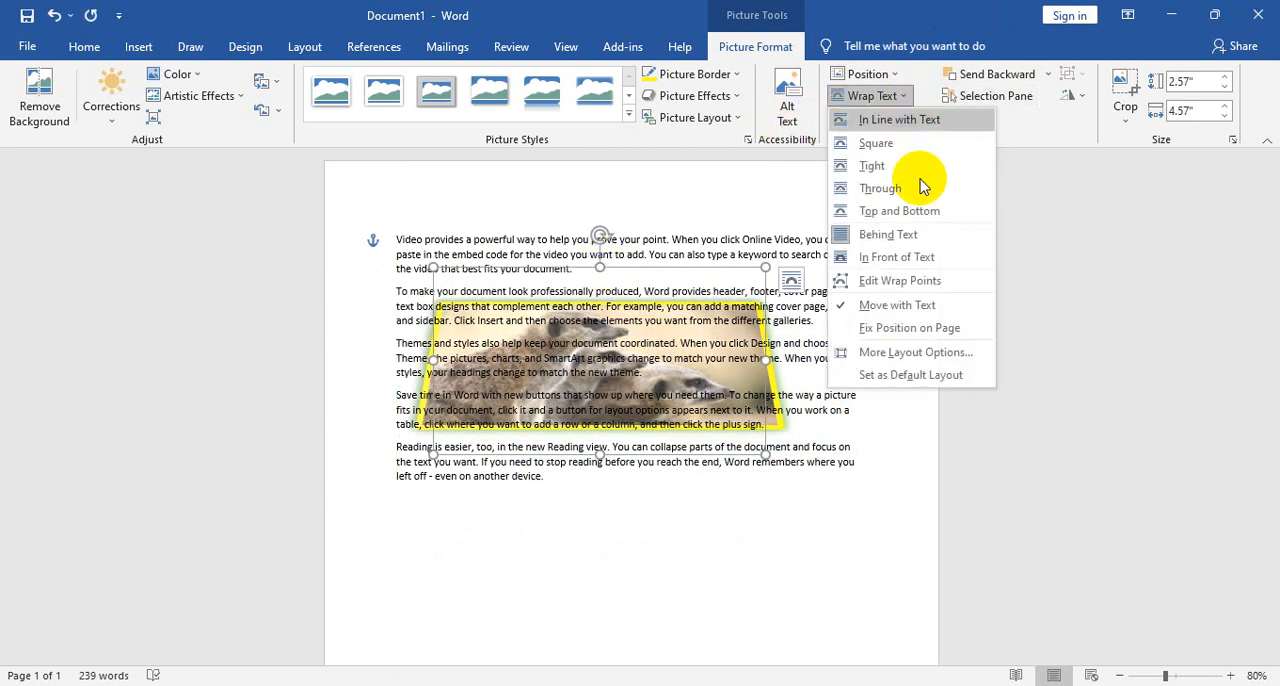
click(904, 260)
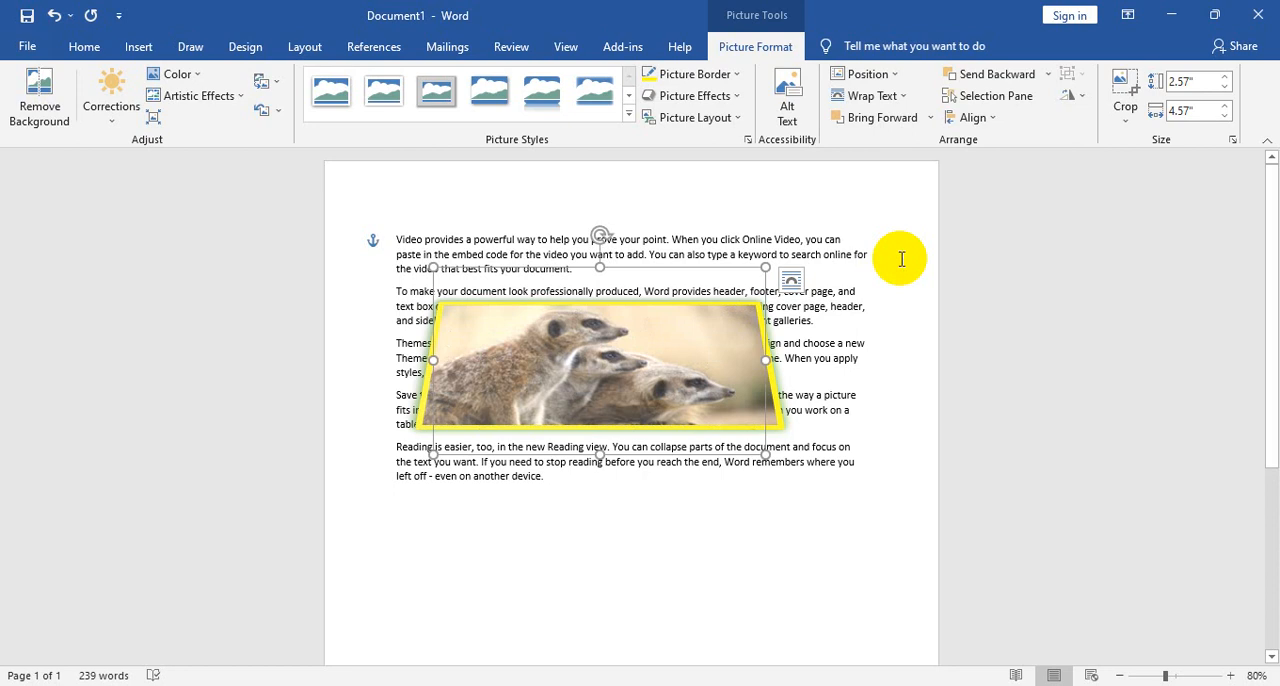
drag(696, 348, 746, 331)
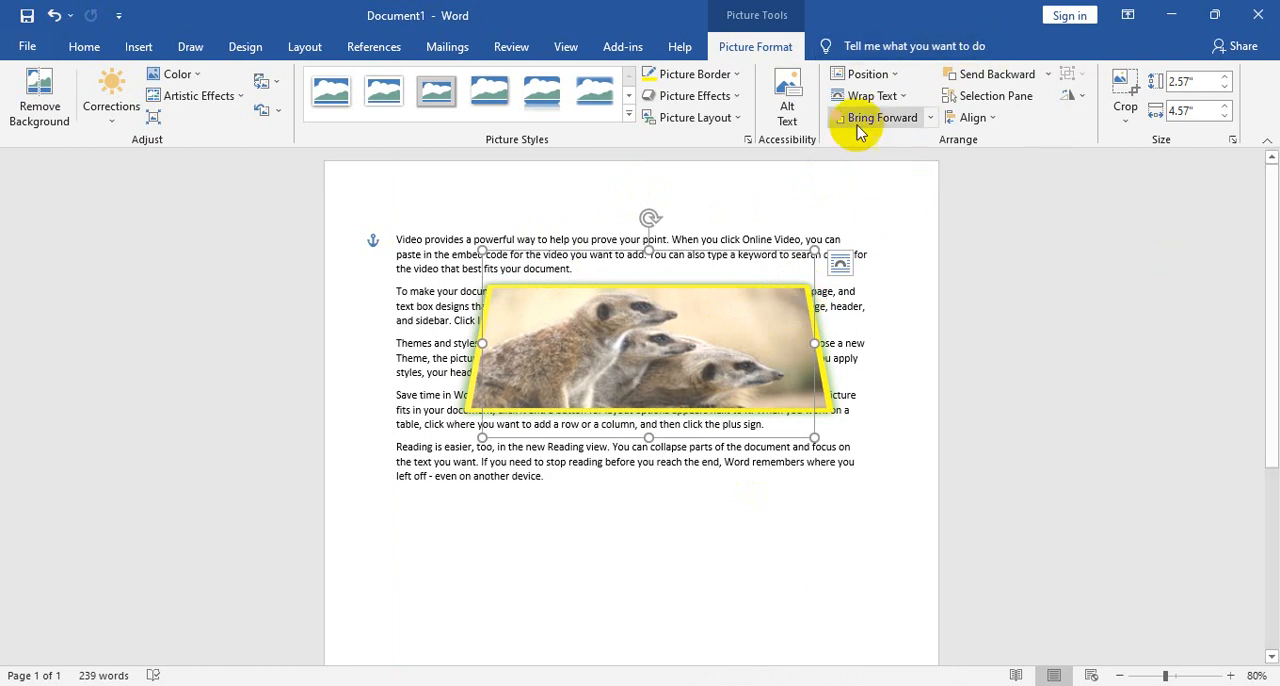
right_click(680, 365)
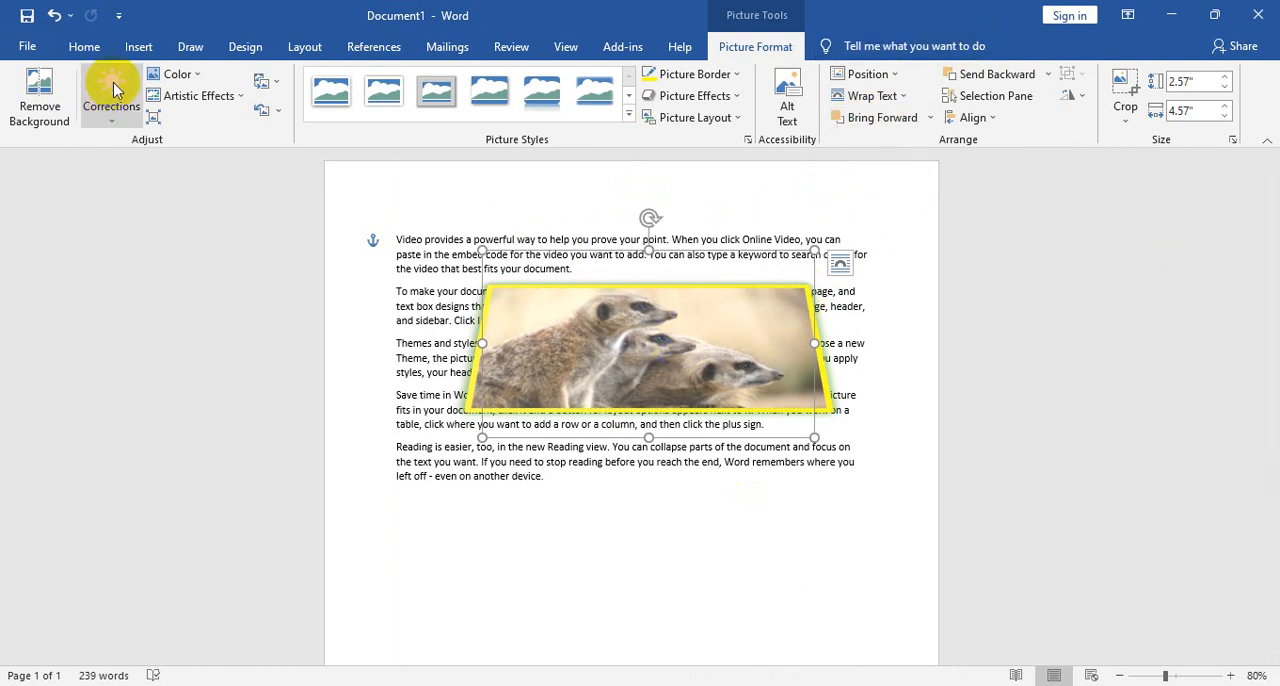
click(629, 341)
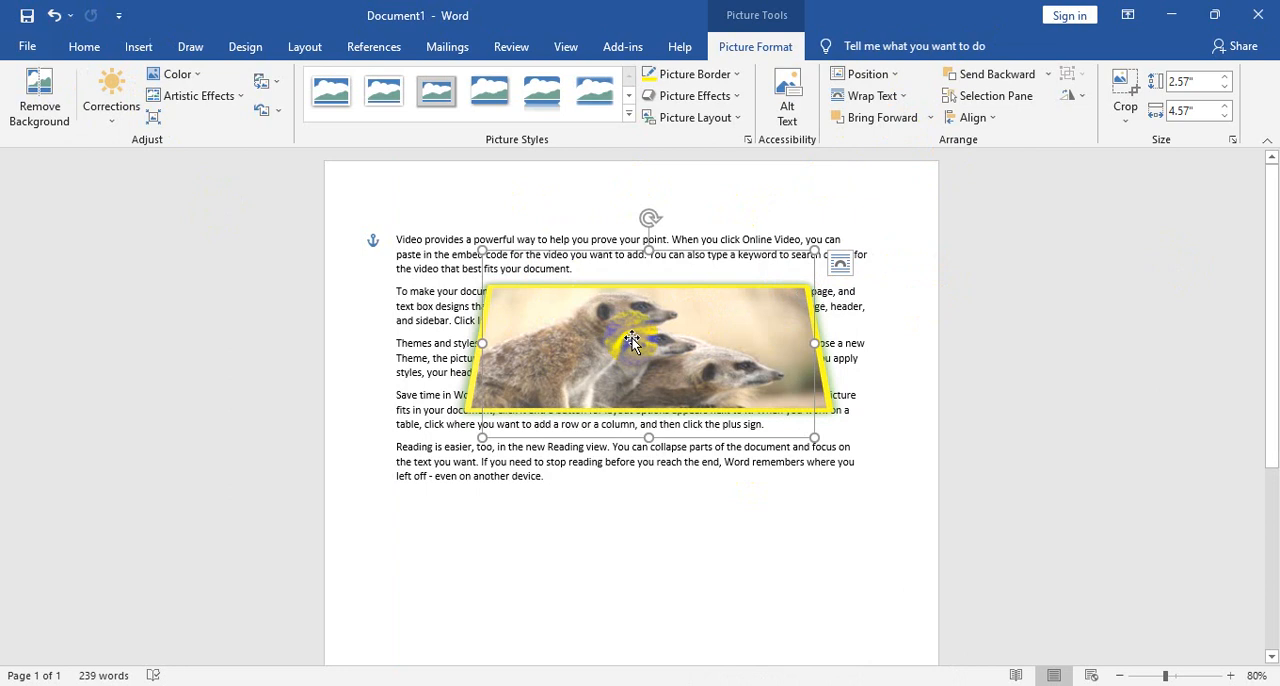
- Place a copy of the meerkat picture lower over the paragraphs, overlapping the original, and give the copy a red border
drag(644, 342, 667, 438)
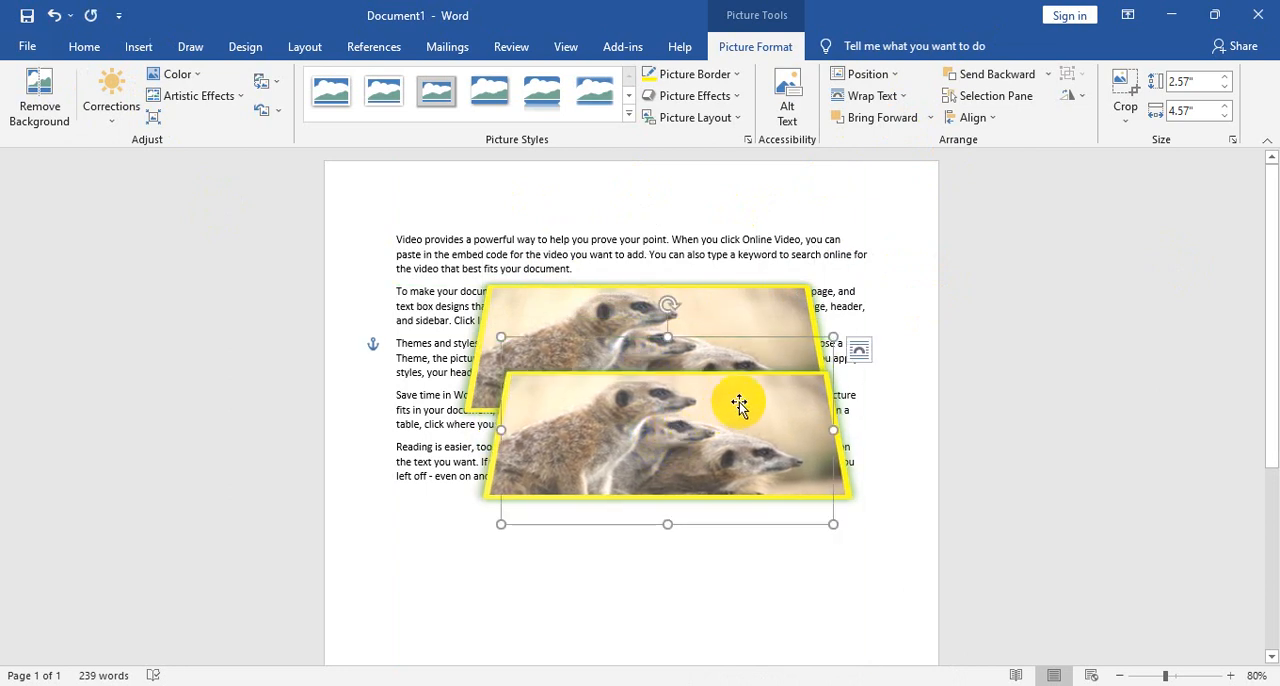
click(722, 75)
click(664, 220)
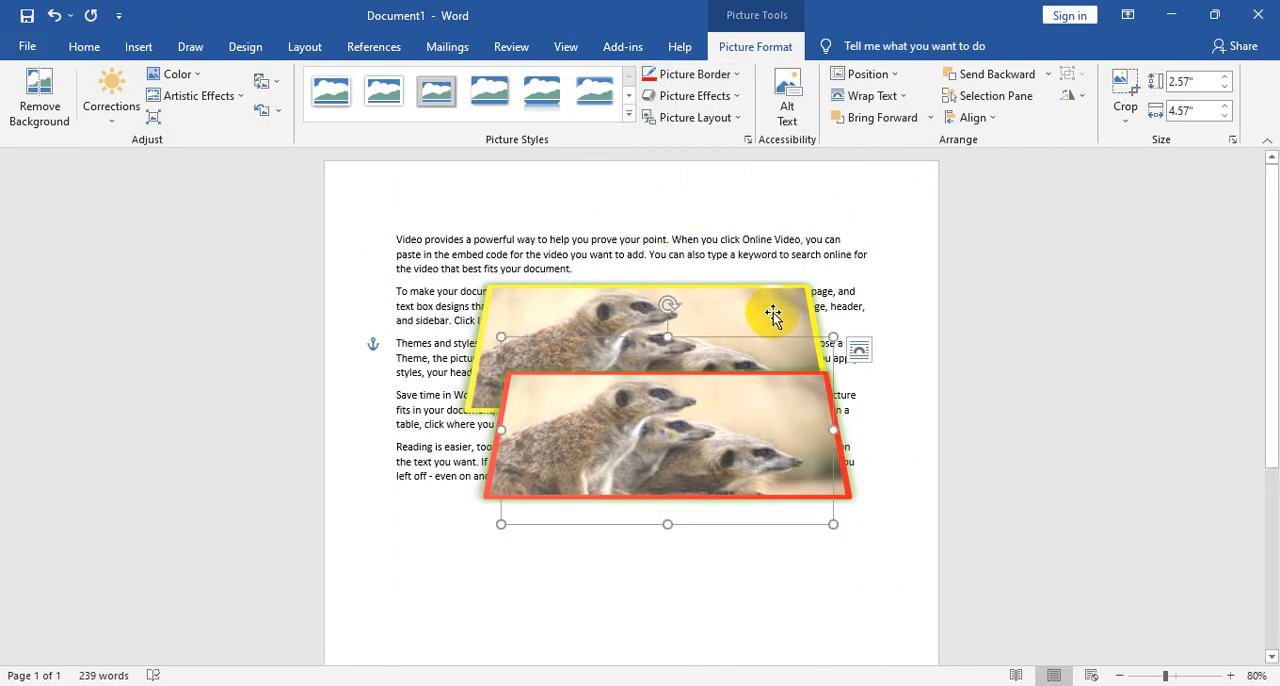
- Try Send Backward, Bring Forward and Send Behind Text on the red-bordered meerkat copy, and remove the copy
click(1005, 80)
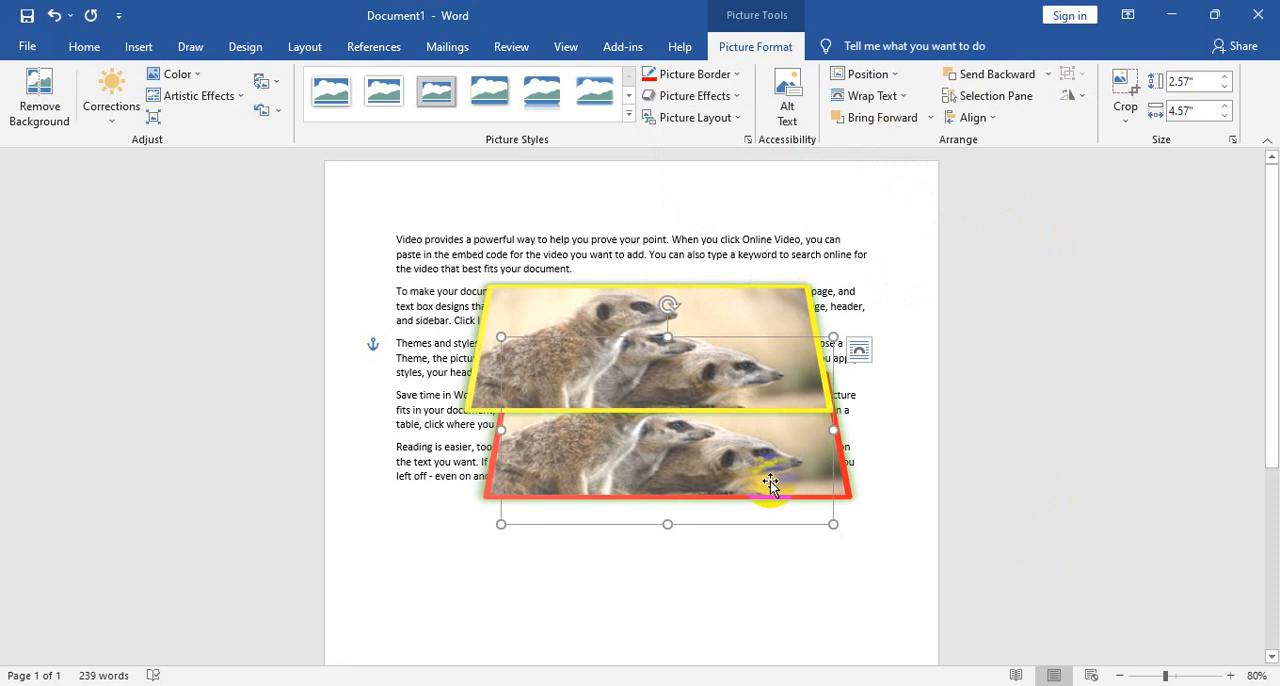
click(886, 124)
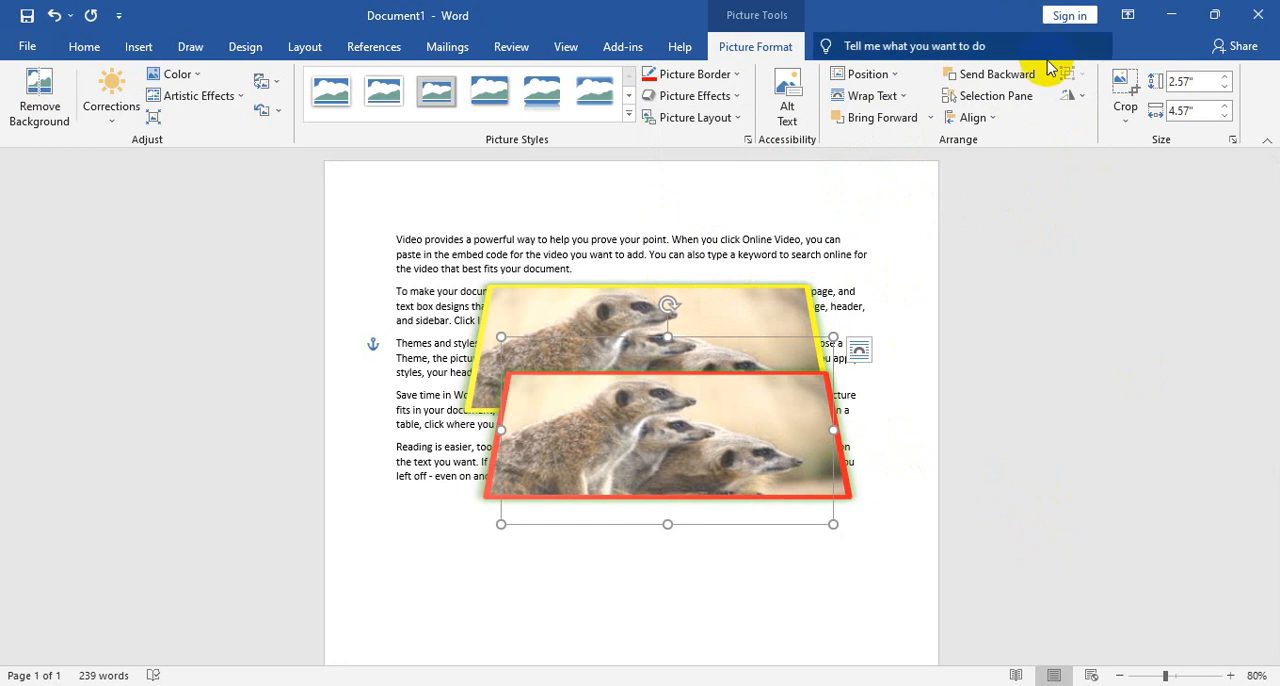
click(1048, 75)
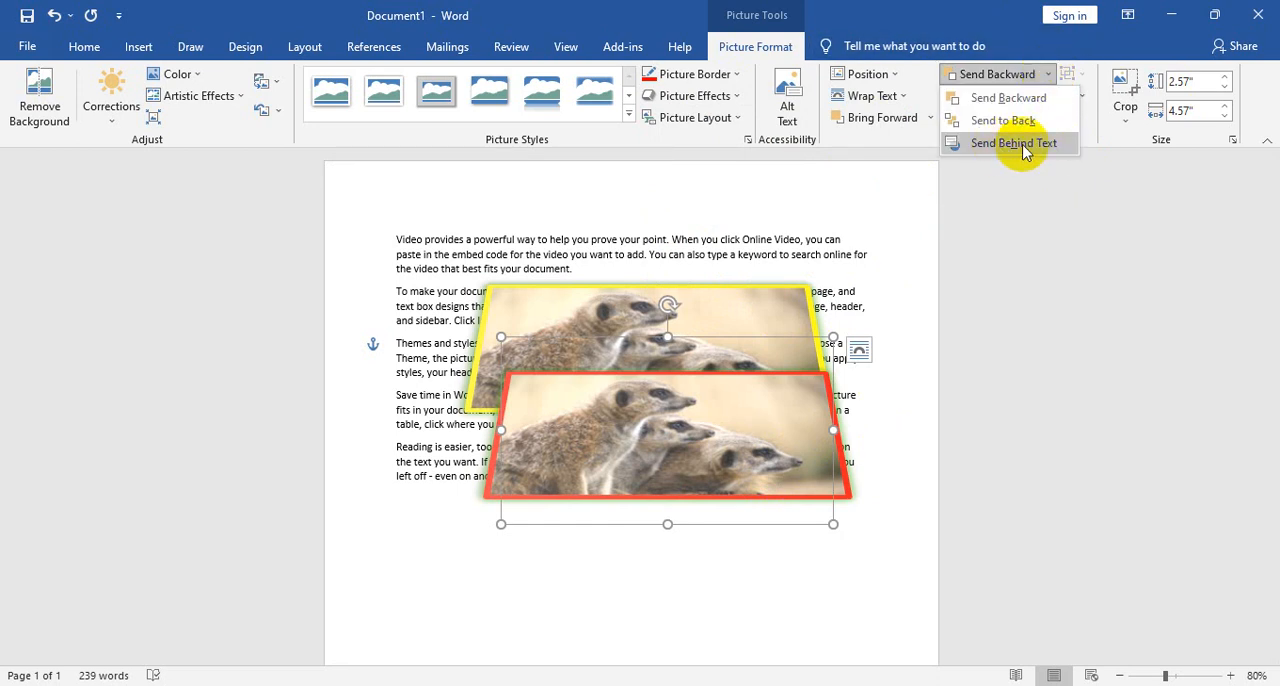
click(1030, 138)
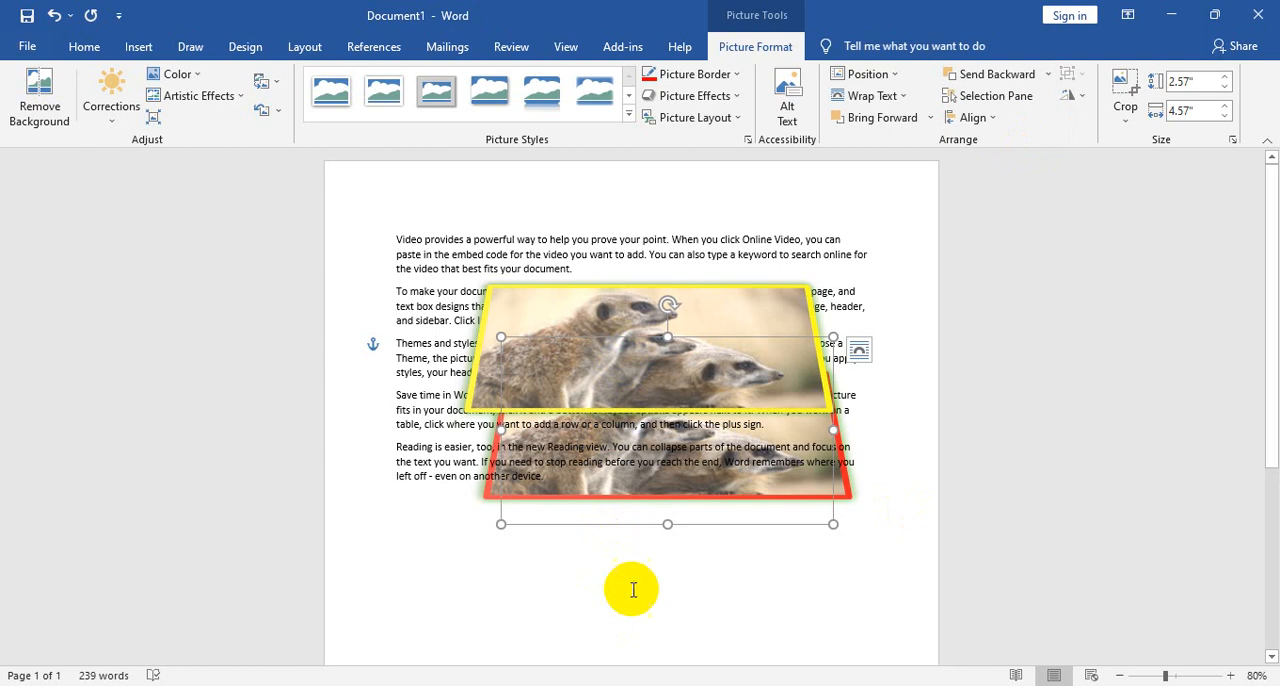
ctrl+scroll(628, 586, up, 7)
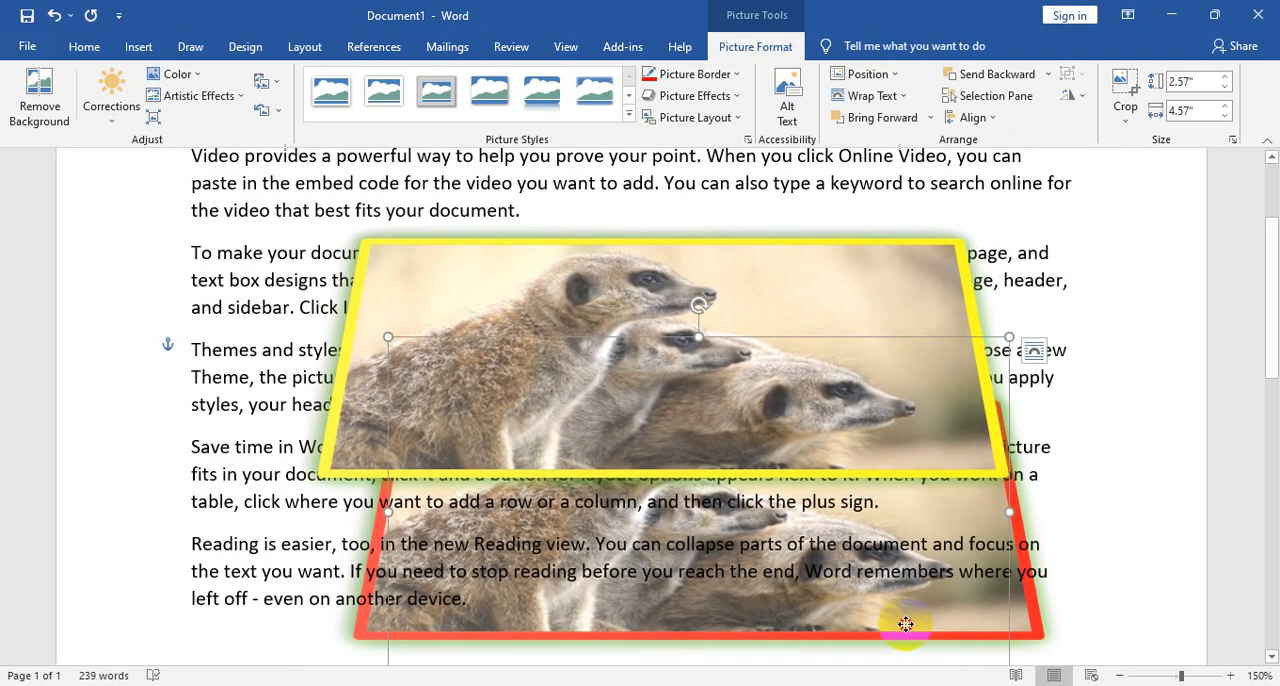
drag(918, 628, 913, 627)
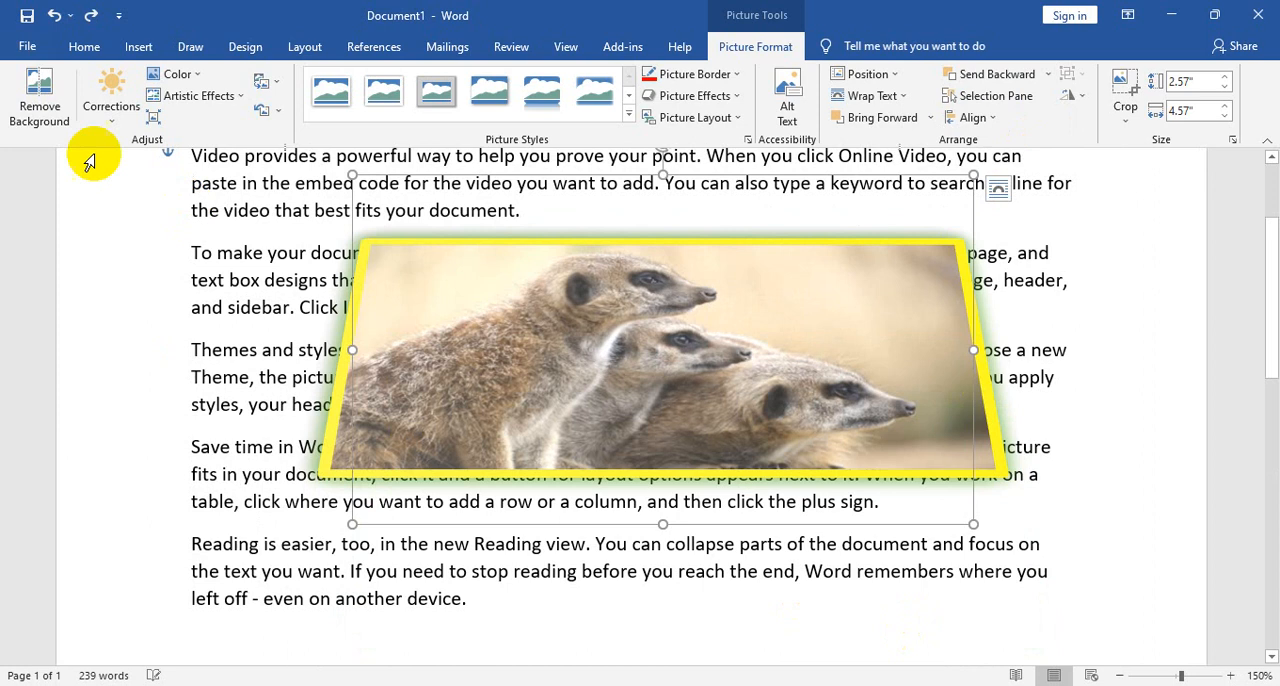
- Insert the cartoon mouse picture 85582987f7125e4868fdcb28661e934f from the Downloads folder on this device
click(138, 47)
click(194, 110)
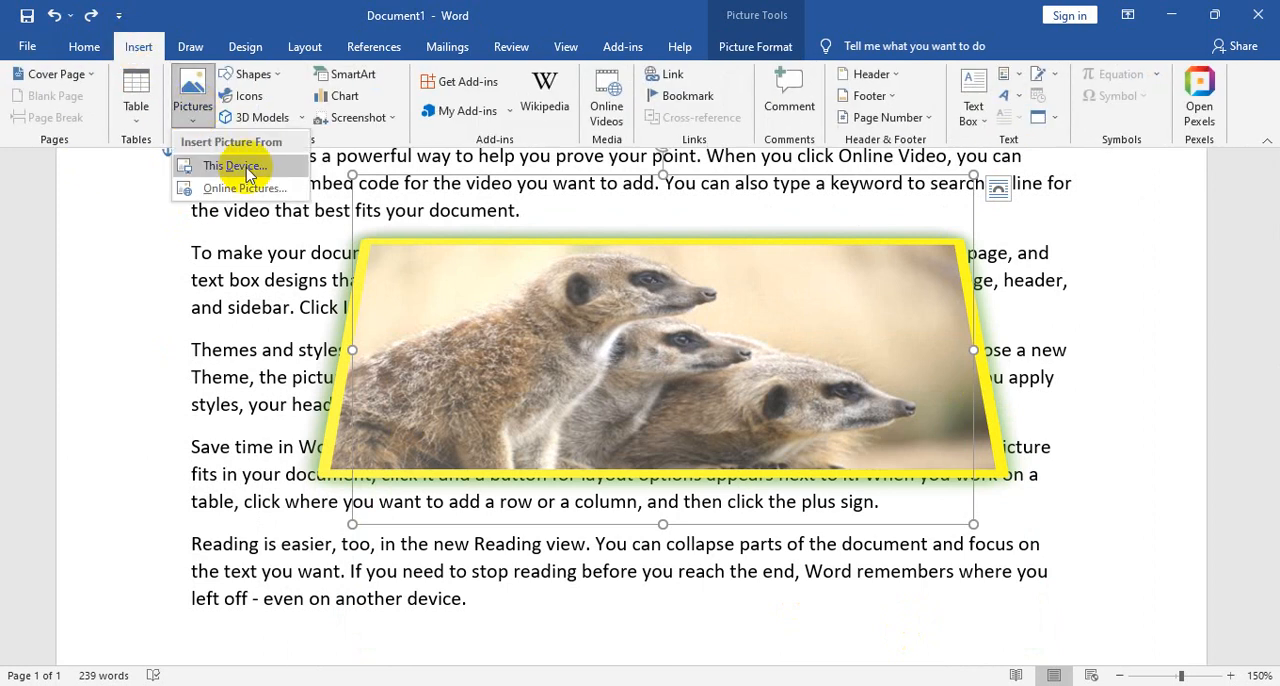
click(270, 166)
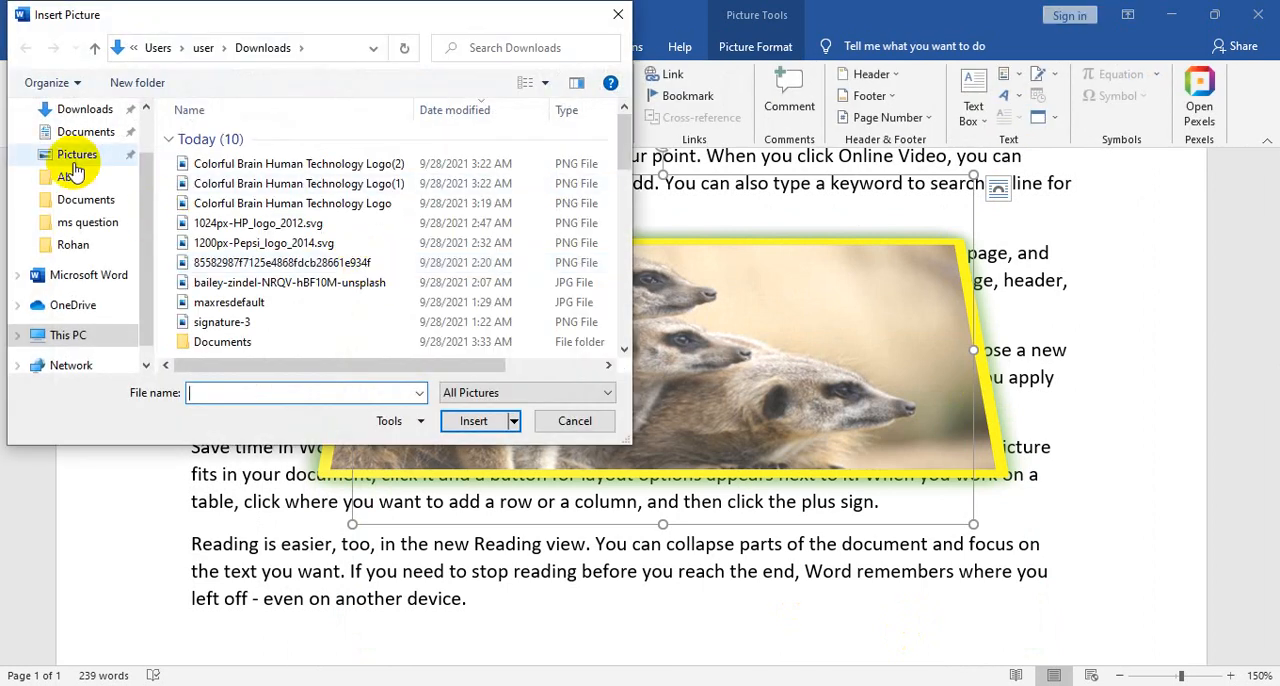
click(85, 109)
click(558, 190)
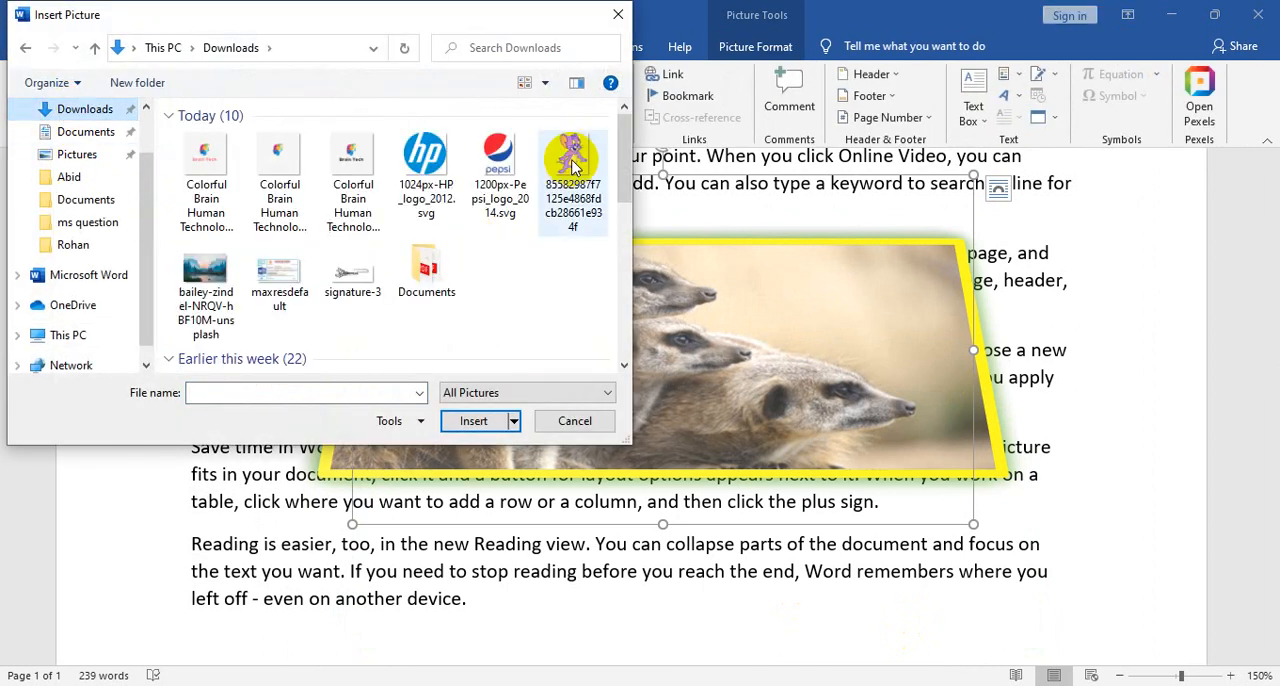
click(480, 421)
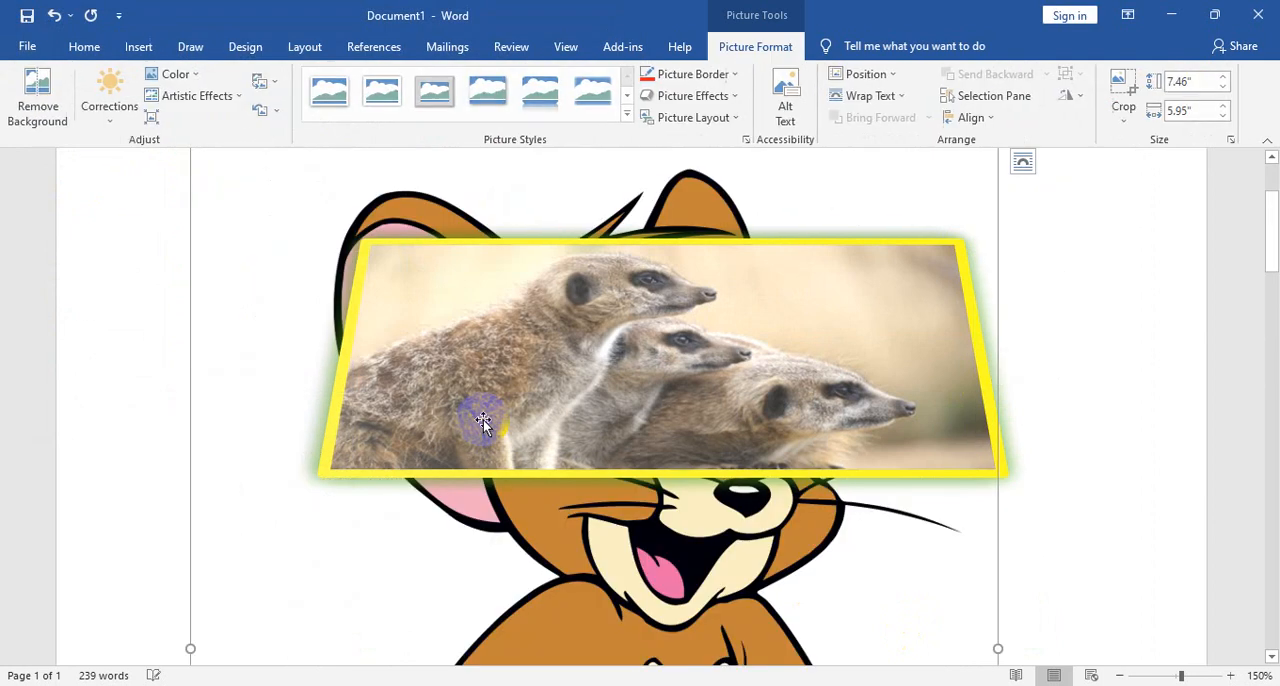
- Set the cartoon mouse picture's text wrapping to Behind Text
scroll(829, 523, down, 5)
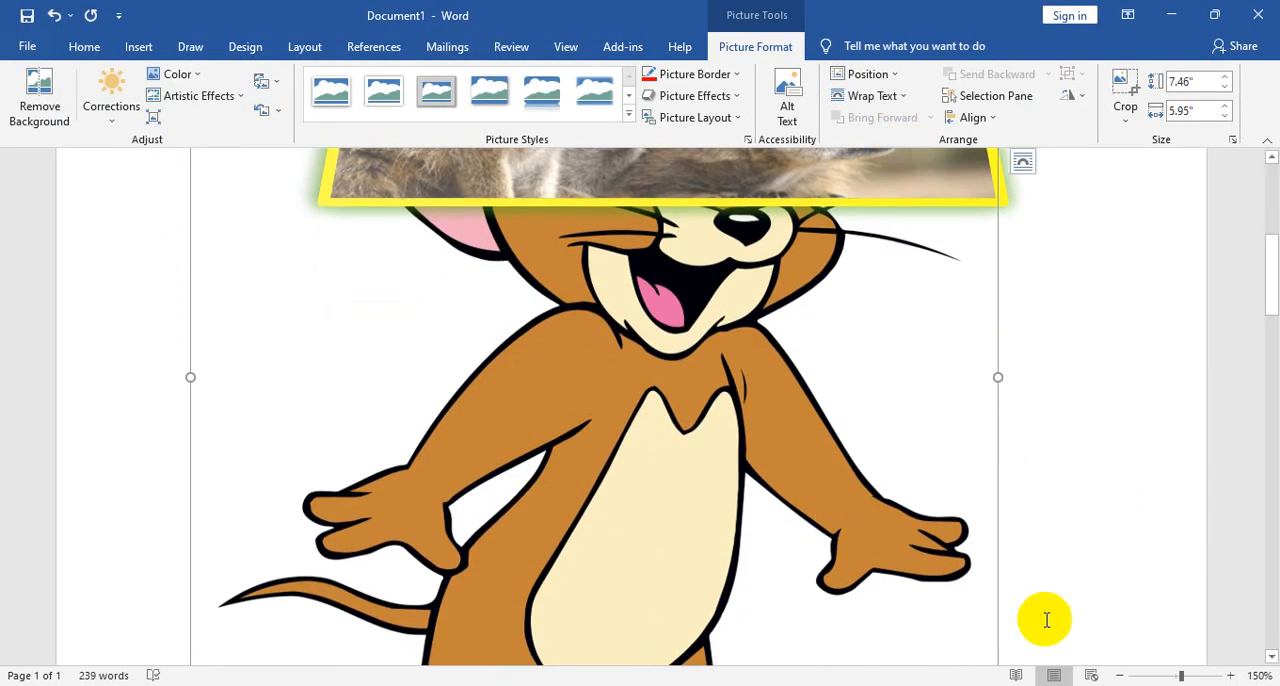
click(871, 96)
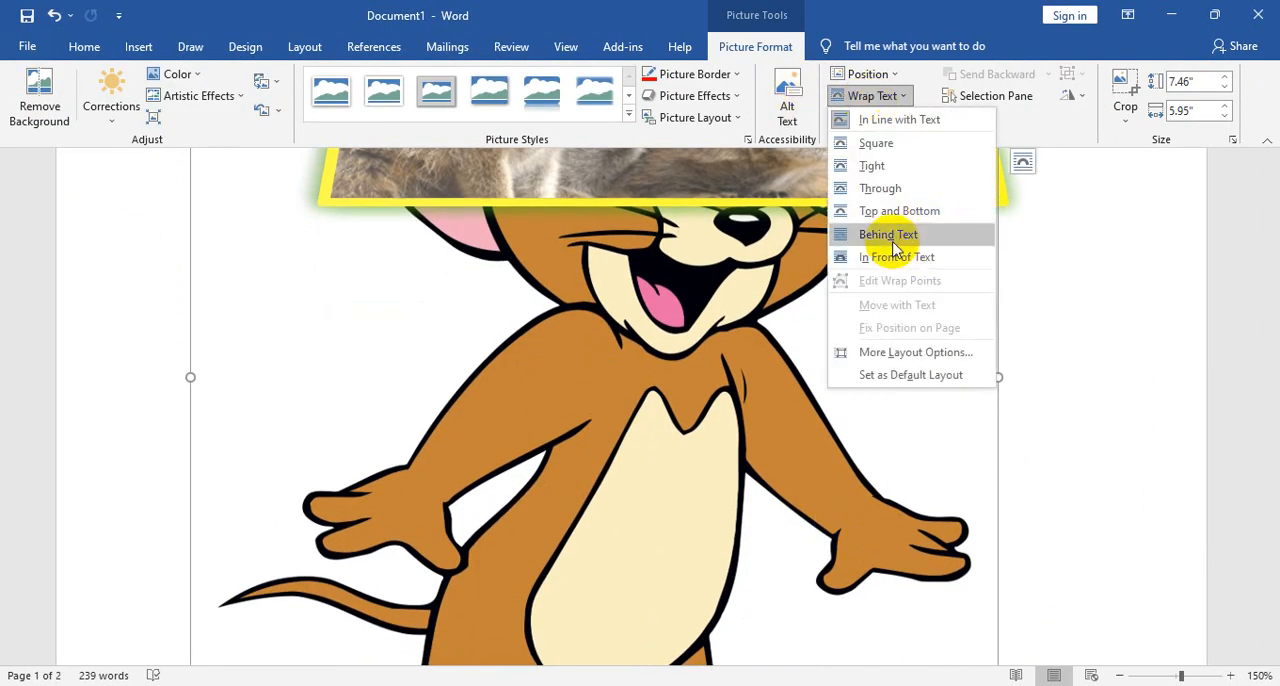
click(888, 234)
- Shrink the cartoon mouse picture to about 3.3" by 2.63", and move it behind the left part of the meerkat picture
scroll(914, 317, down, 8)
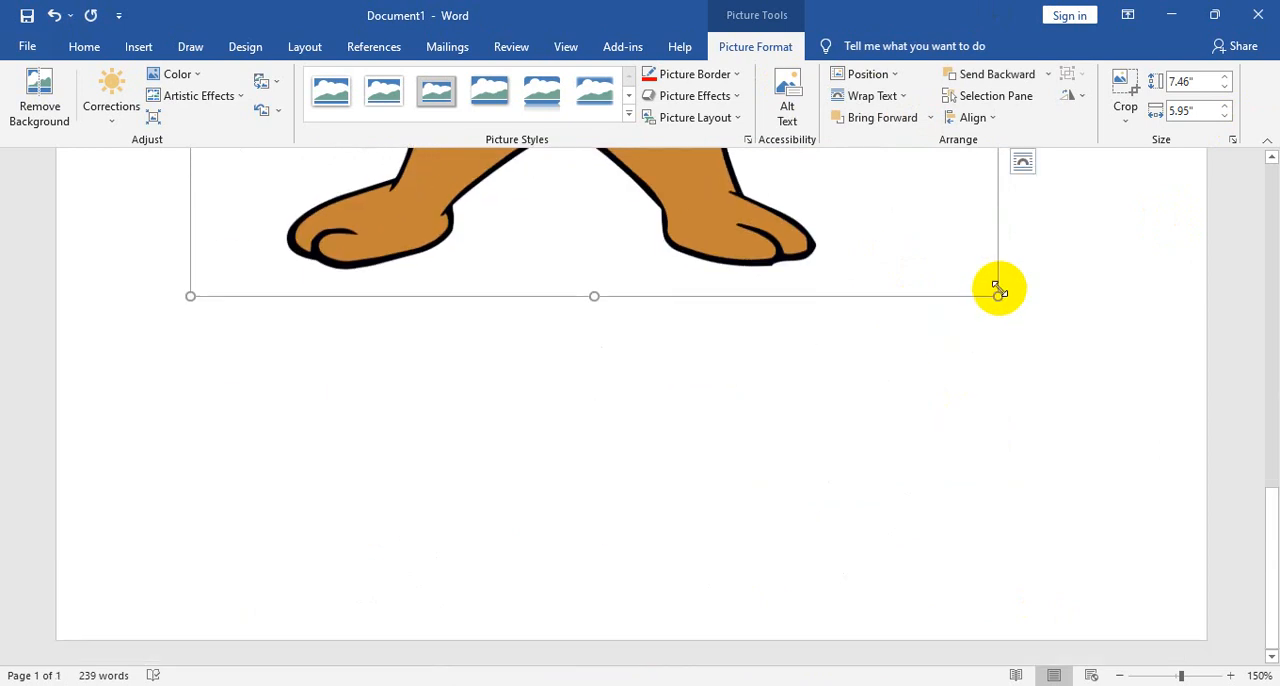
drag(997, 290, 704, 549)
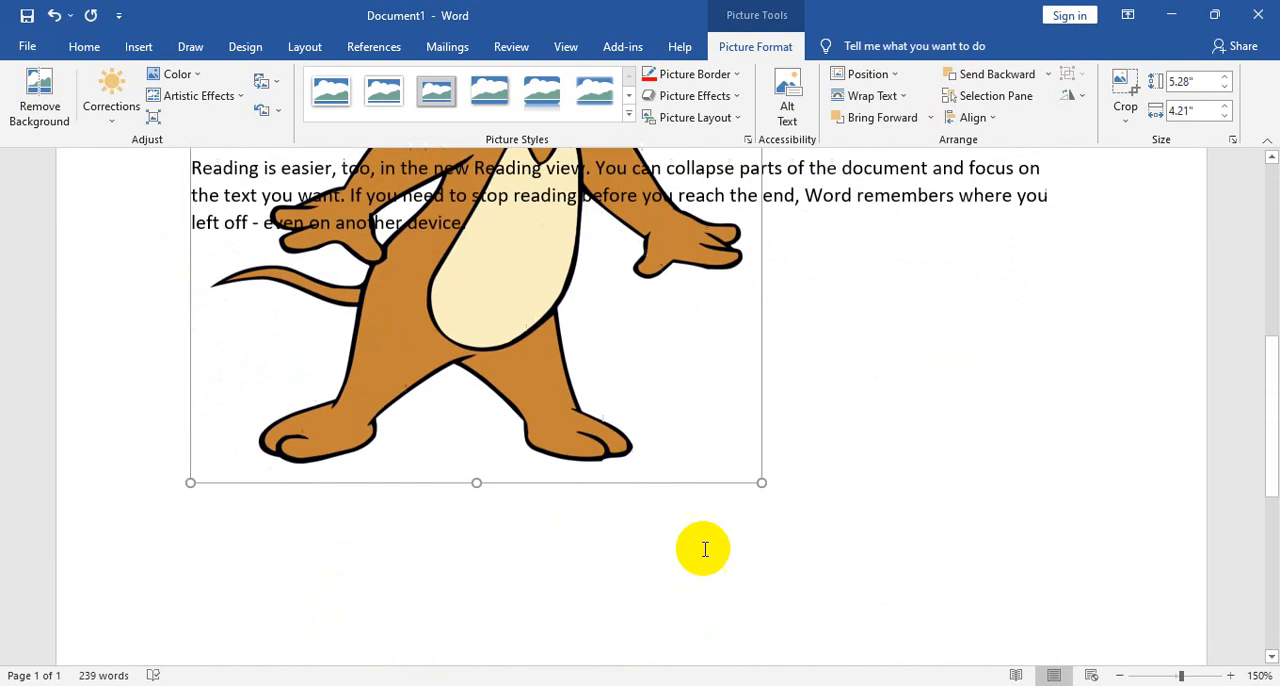
drag(761, 490, 529, 205)
click(742, 478)
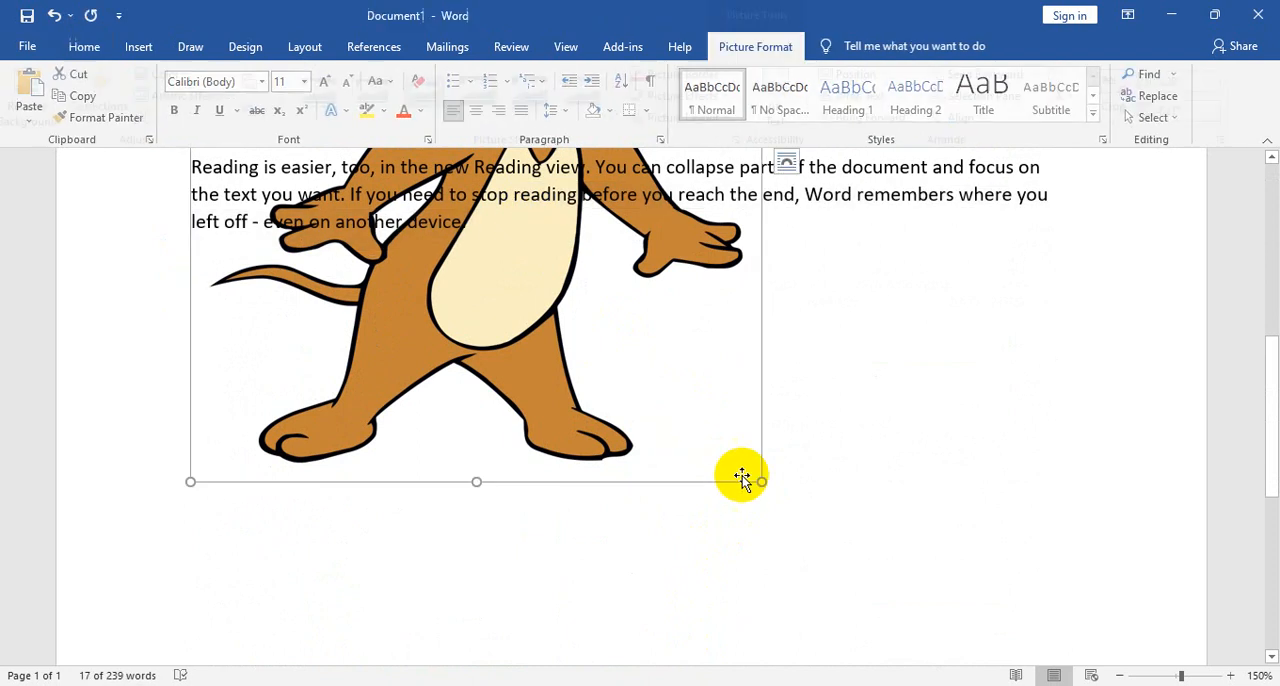
drag(759, 482, 428, 400)
drag(541, 376, 686, 390)
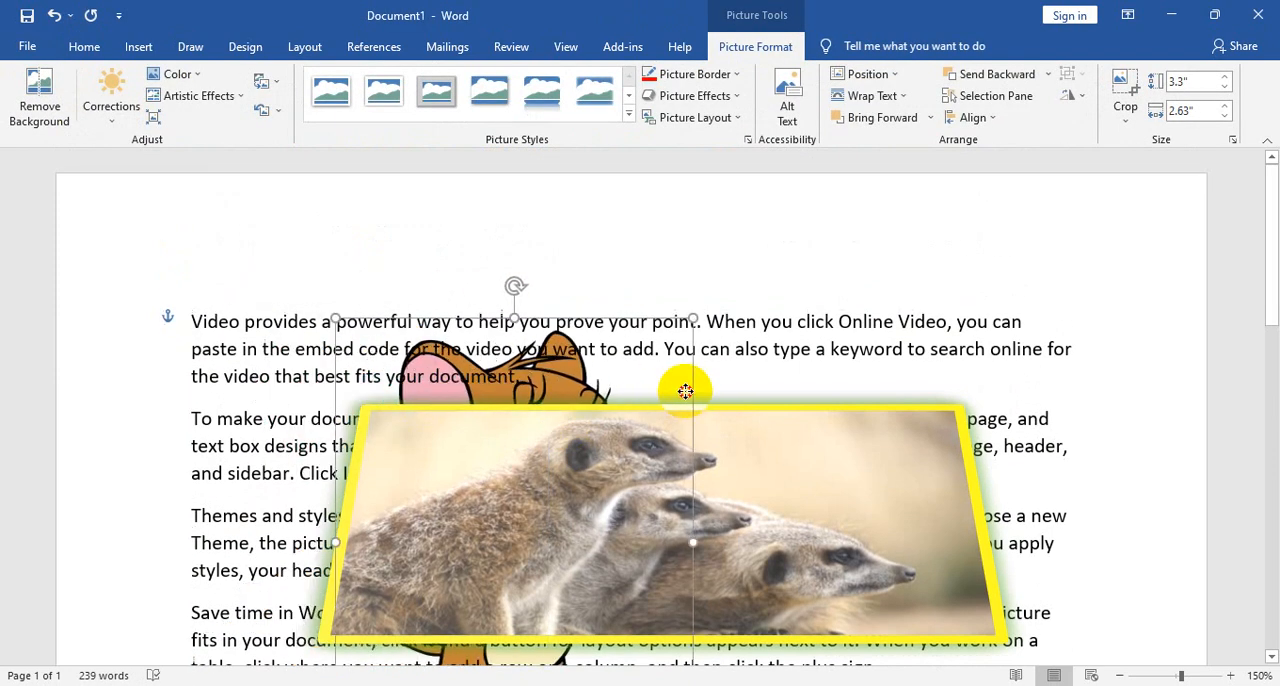
scroll(837, 445, down, 3)
scroll(837, 445, down, 1)
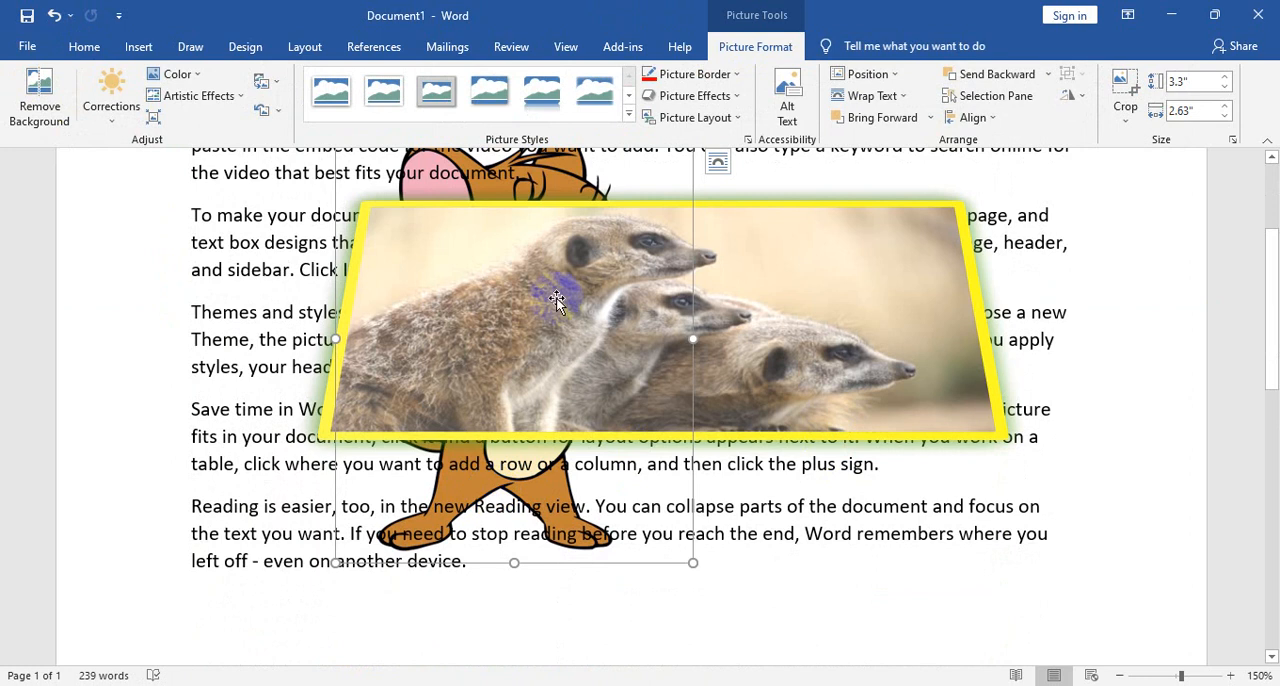
- Bring the cartoon mouse picture in front of the text
scroll(617, 320, up, 1)
scroll(617, 320, up, 1)
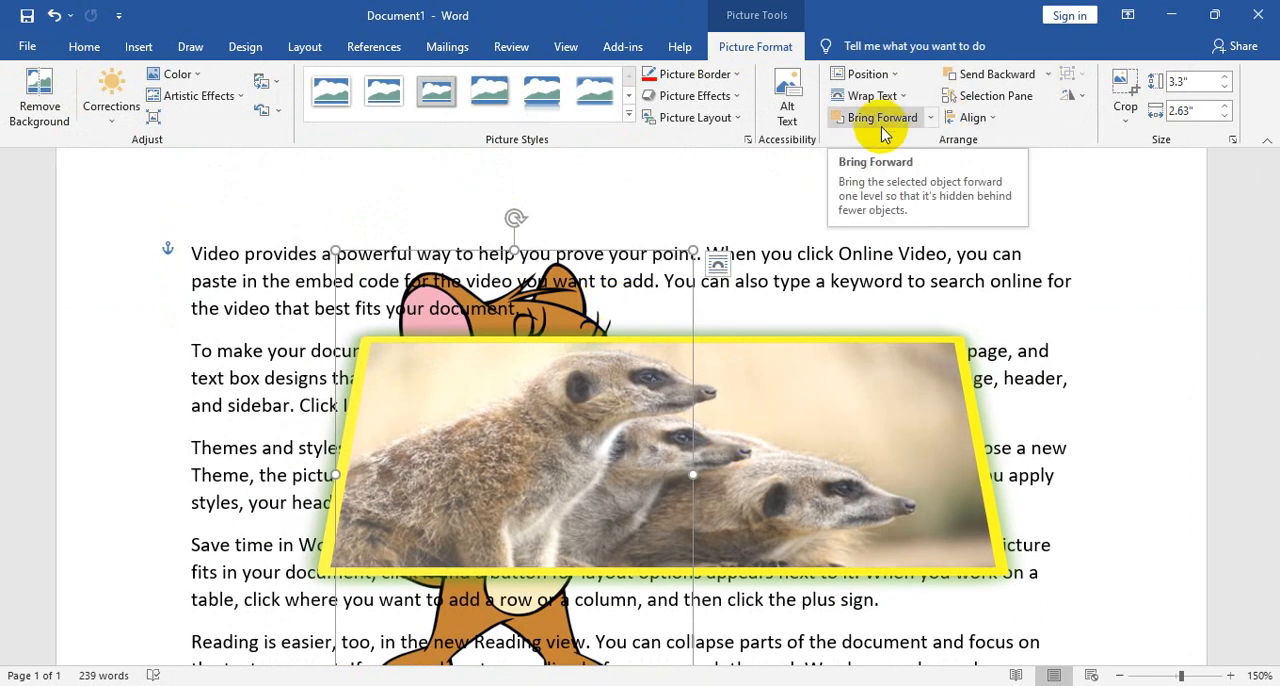
click(934, 121)
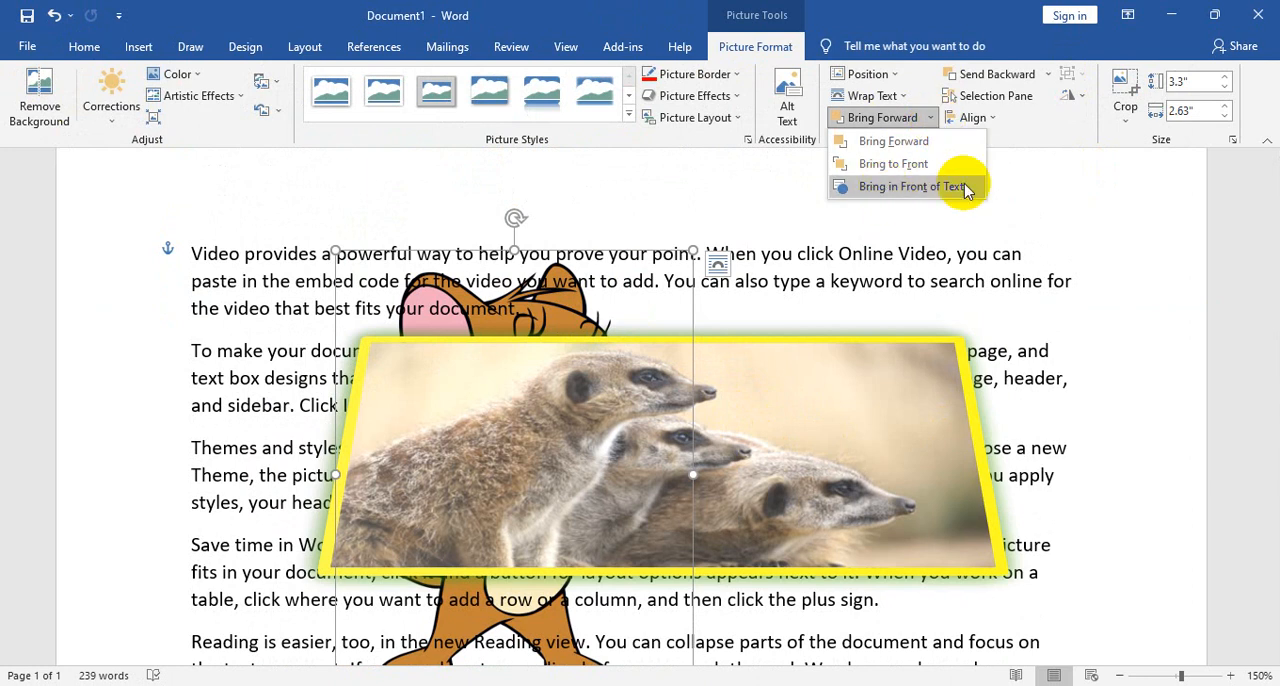
scroll(614, 660, down, 1)
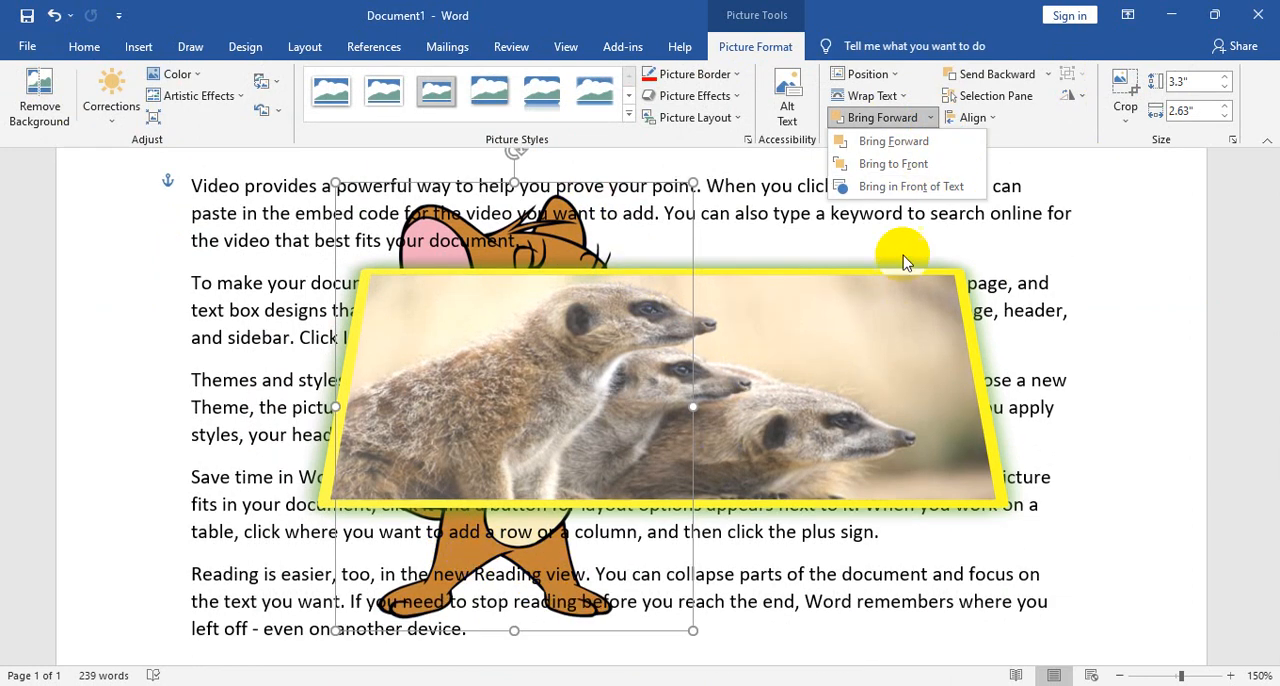
click(905, 186)
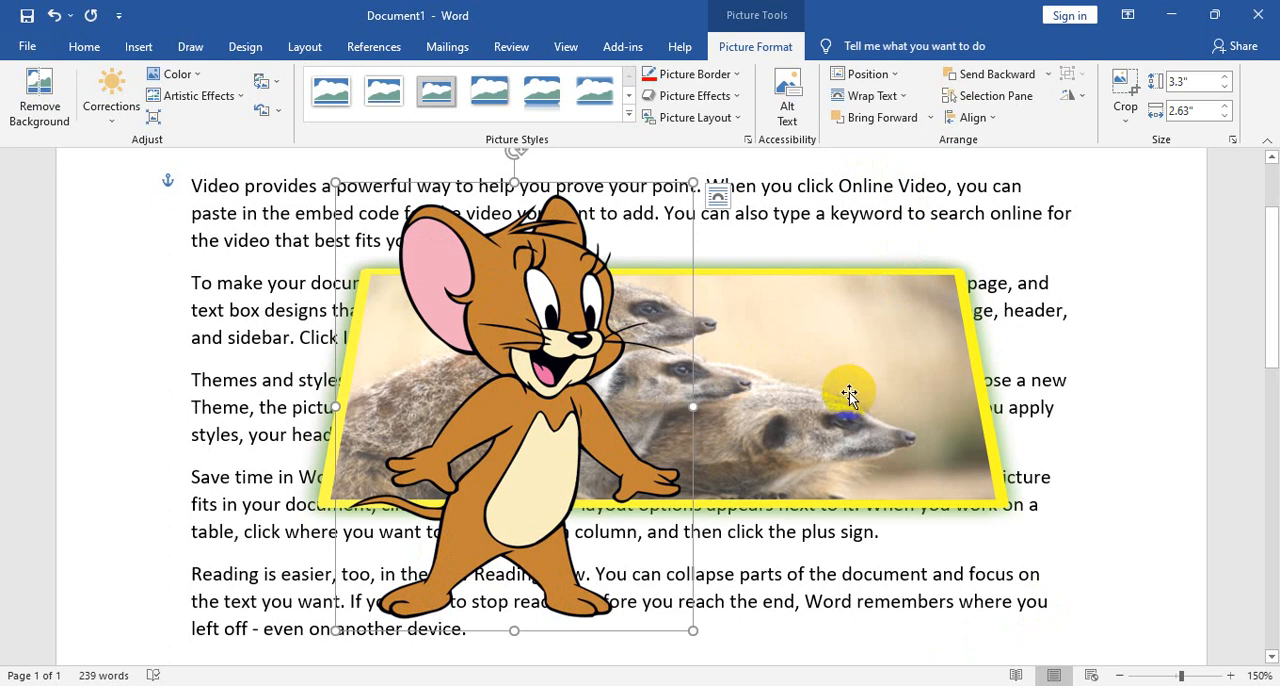
- Send the cartoon mouse picture backward and behind the text, and bring it in front of the text again
click(991, 80)
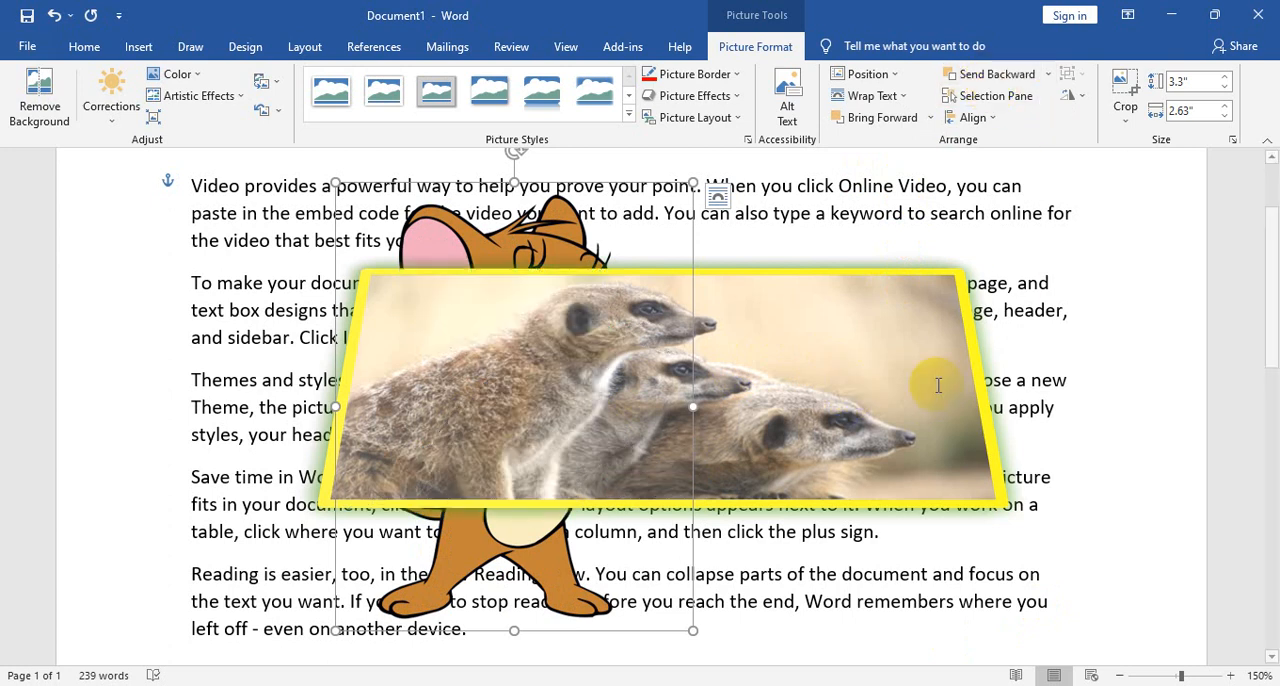
click(1048, 74)
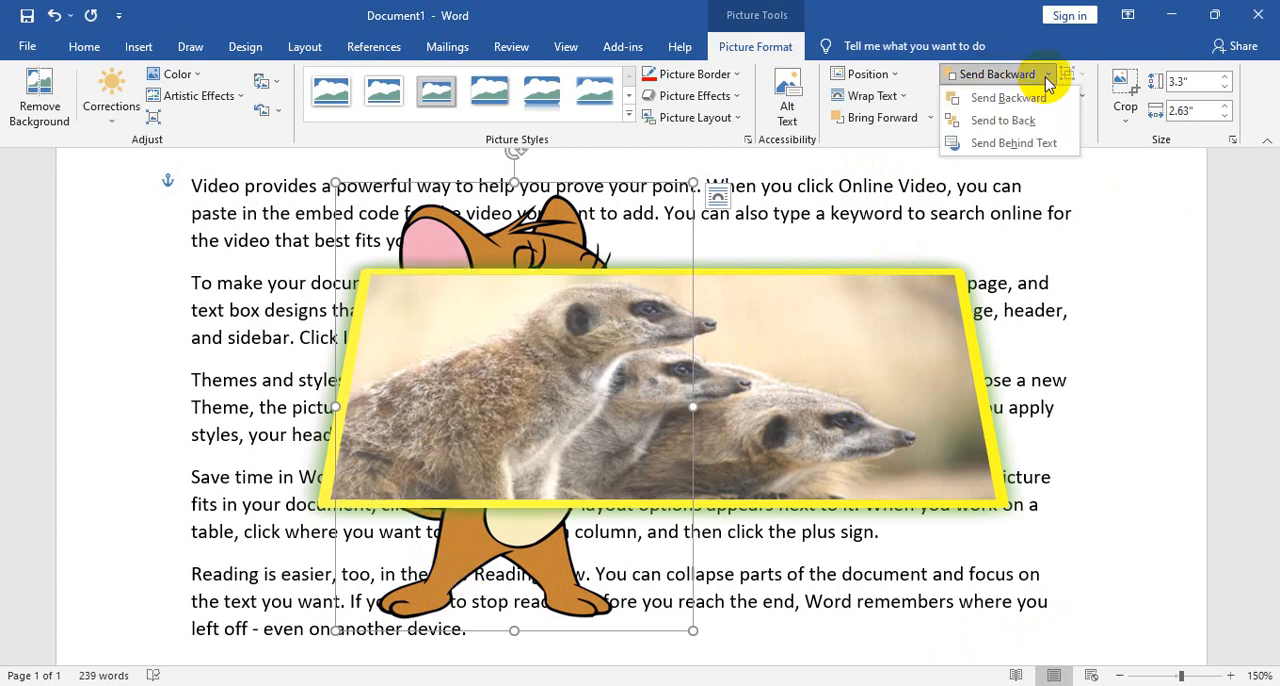
click(1003, 143)
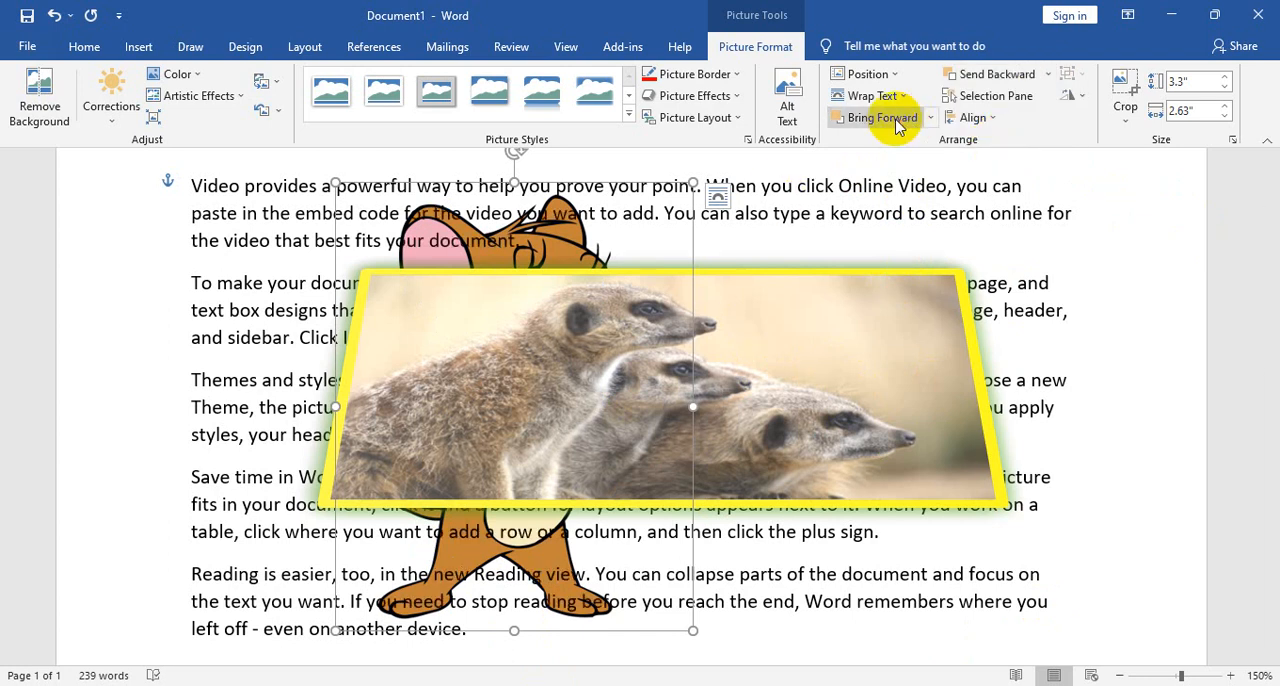
click(930, 118)
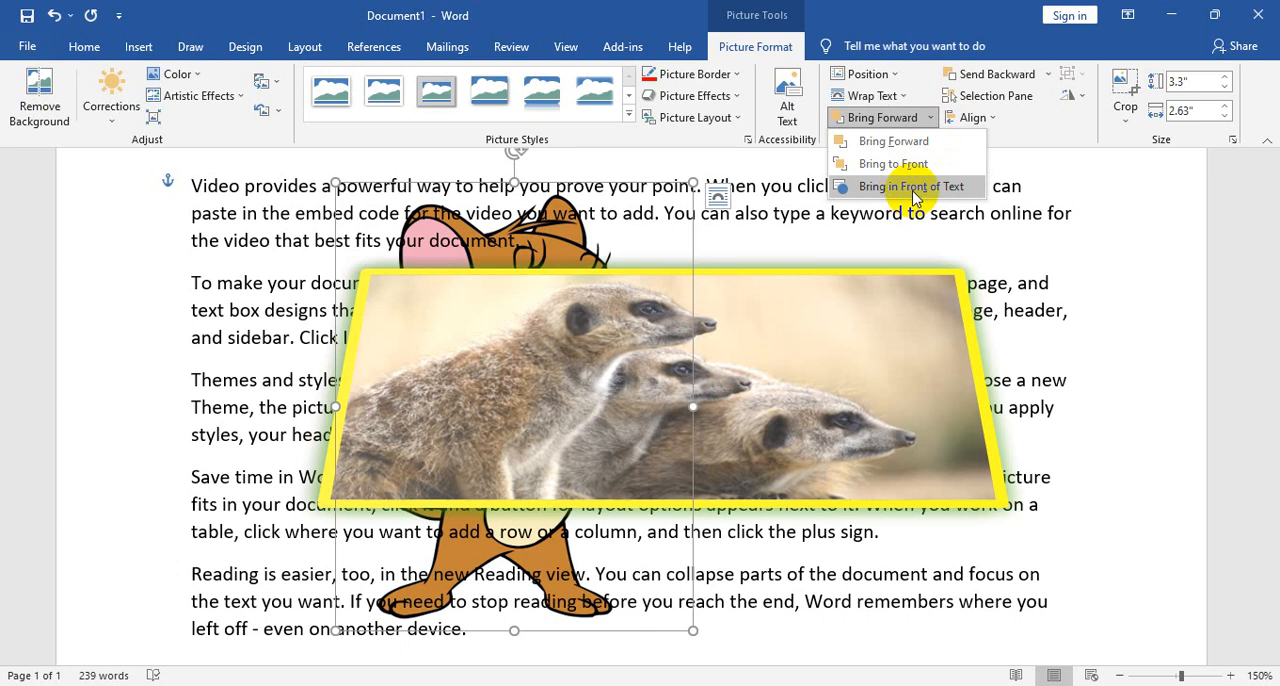
click(913, 187)
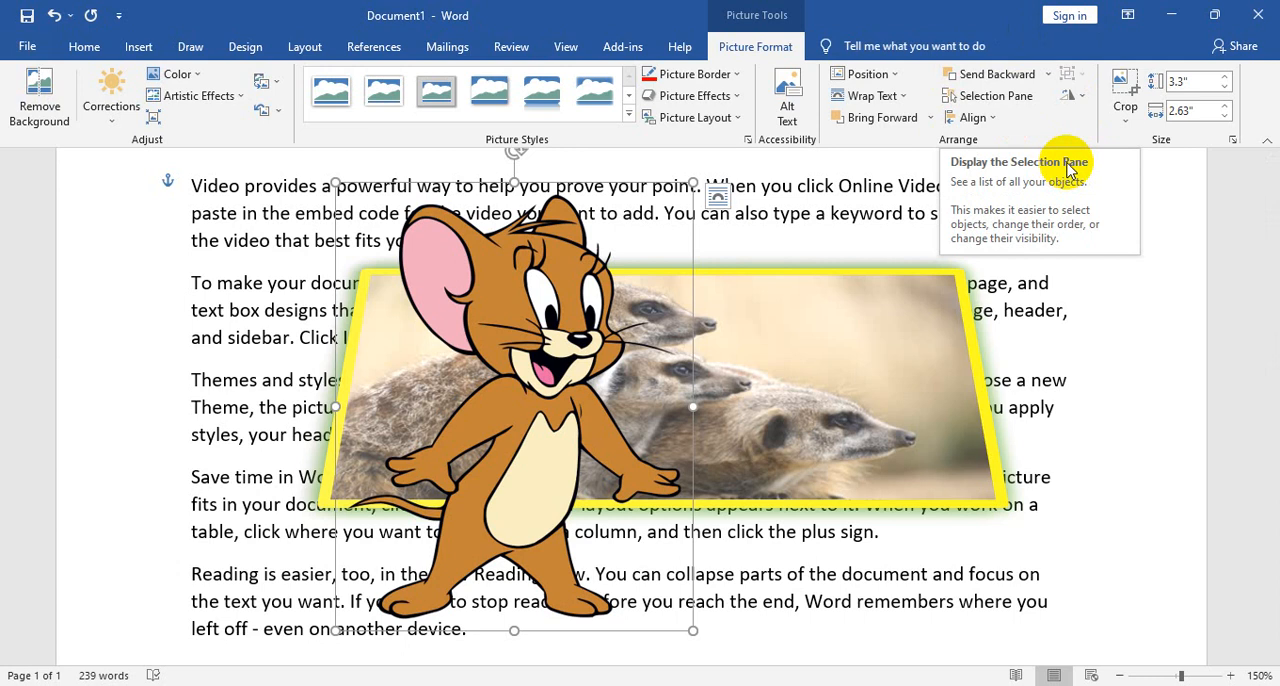
click(84, 46)
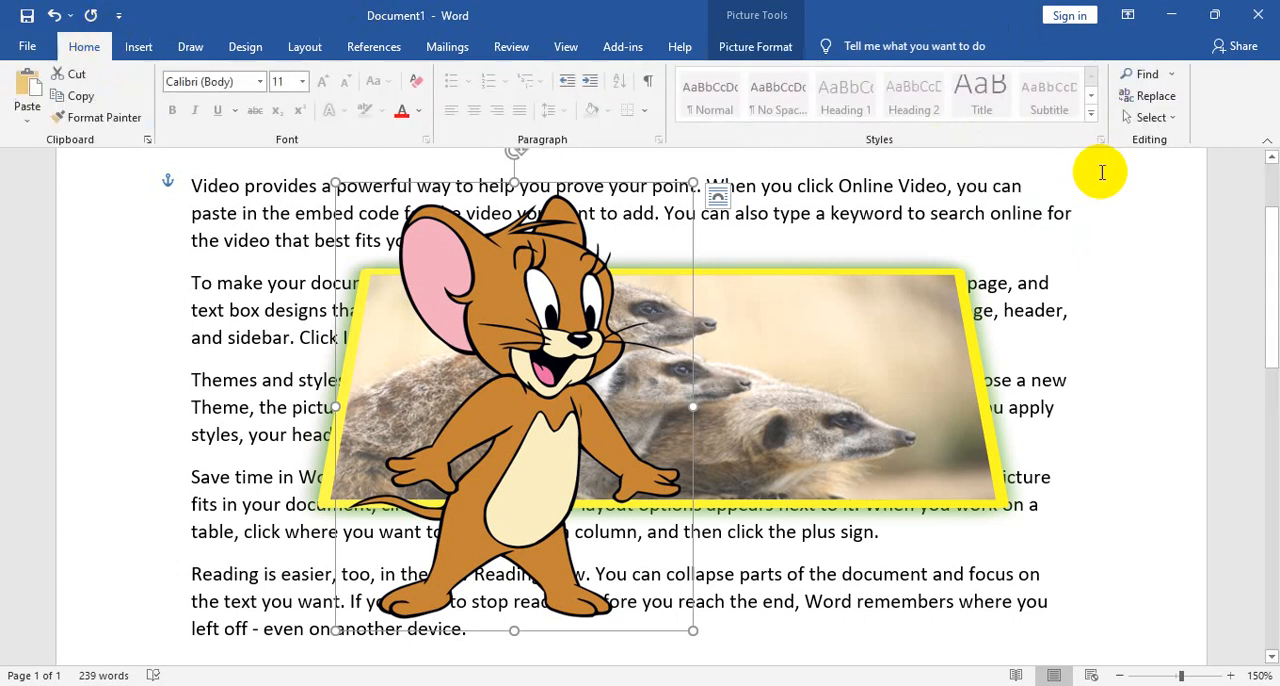
click(1175, 118)
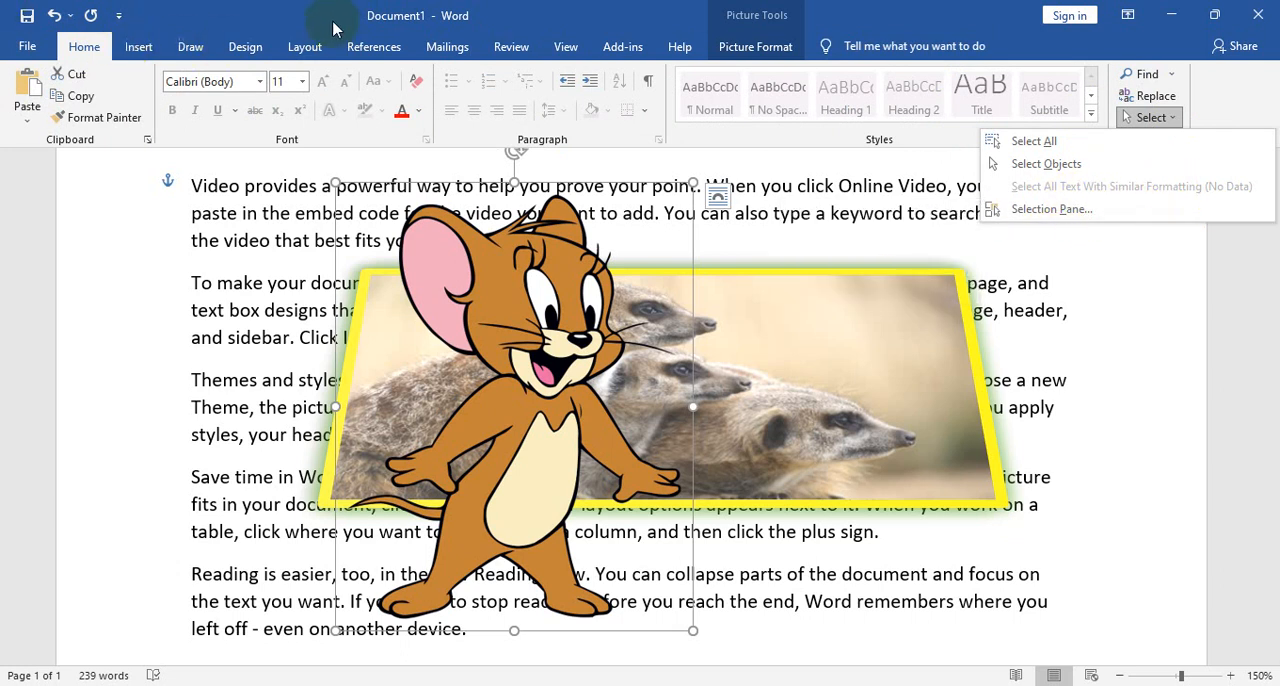
click(137, 49)
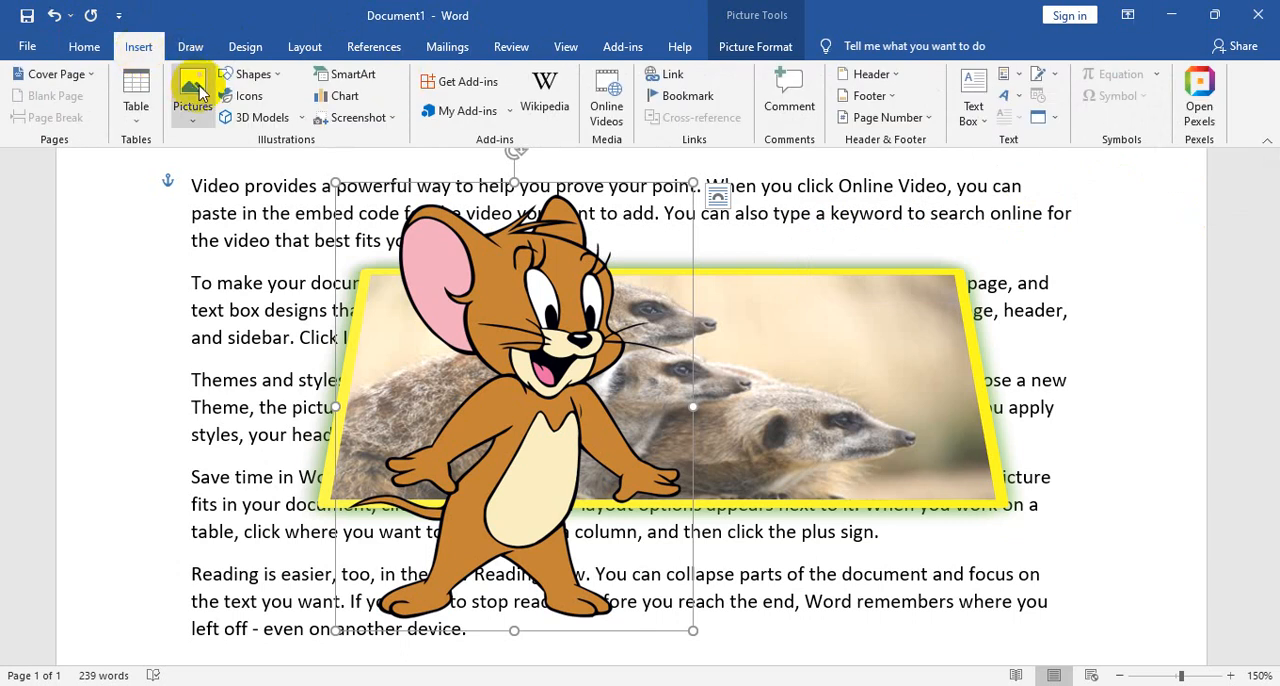
click(774, 47)
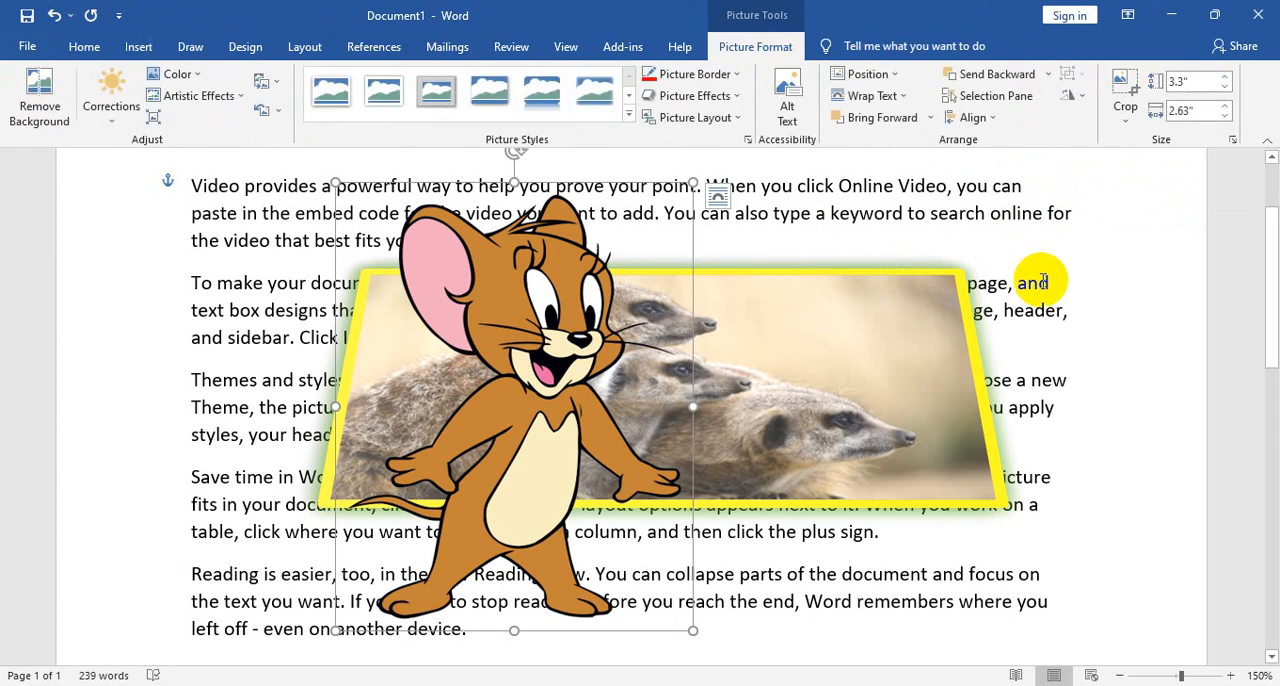
- Hide the cartoon mouse and meerkat pictures individually with the Selection Pane, and show all objects again
click(1010, 95)
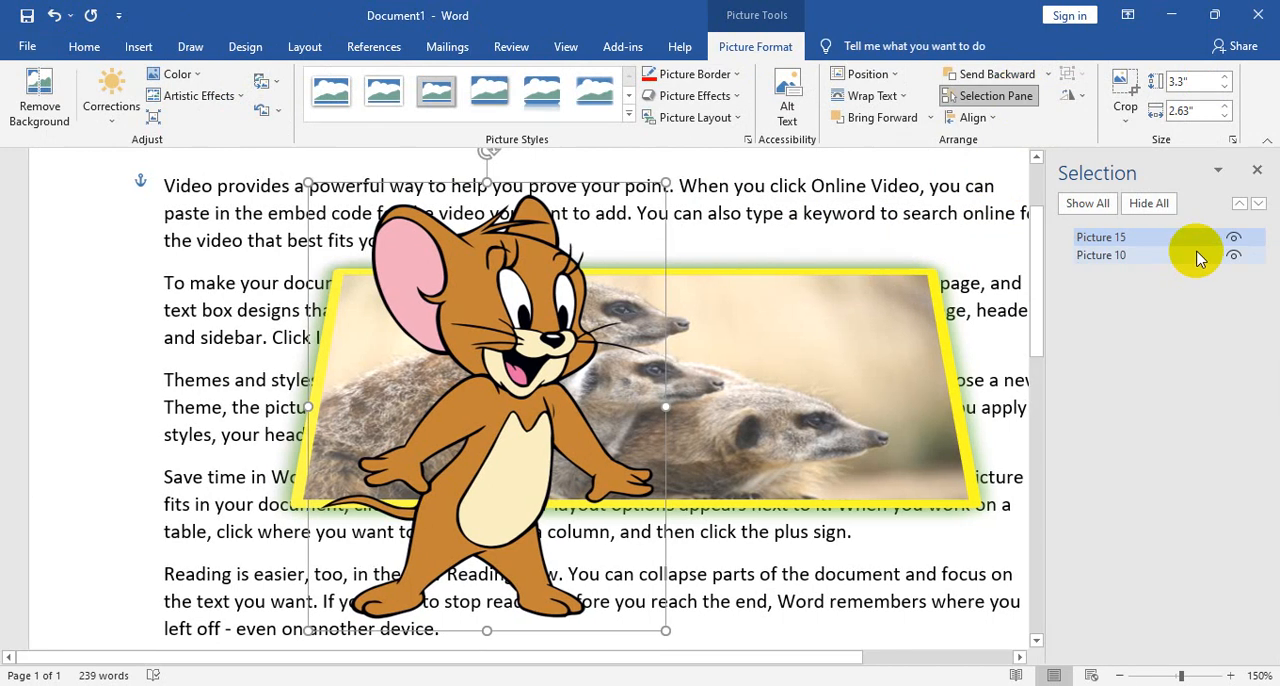
click(1233, 237)
click(1234, 255)
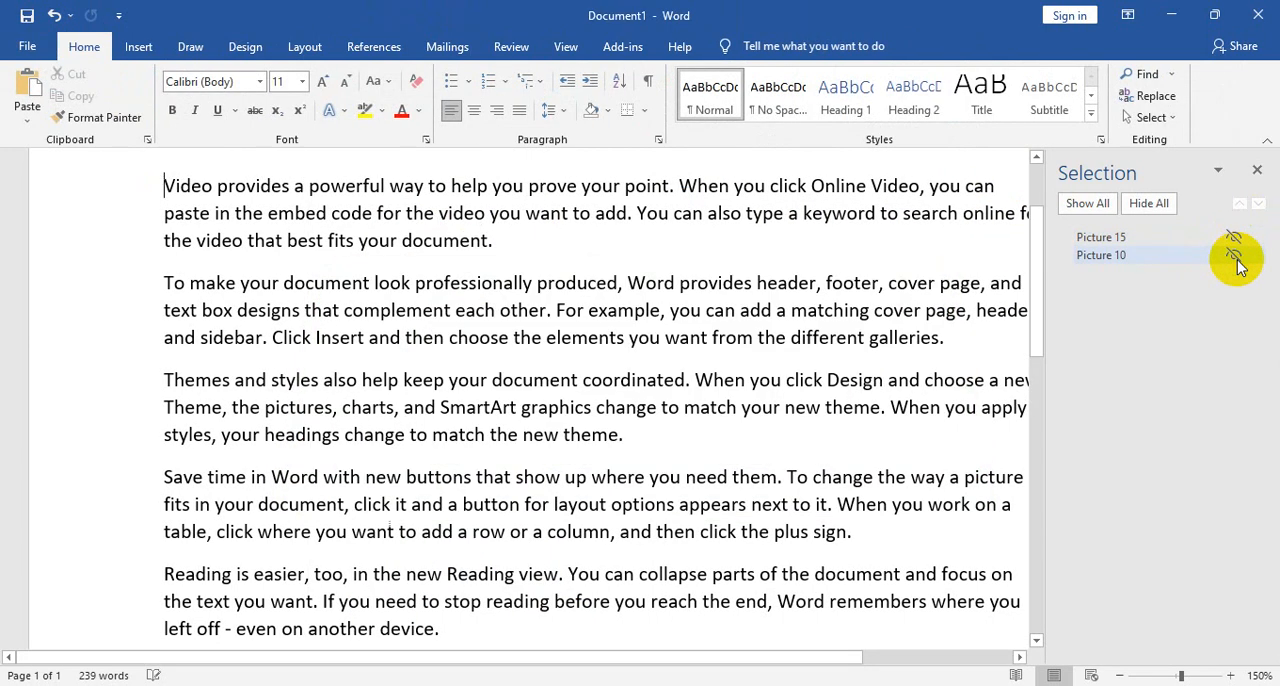
click(1087, 203)
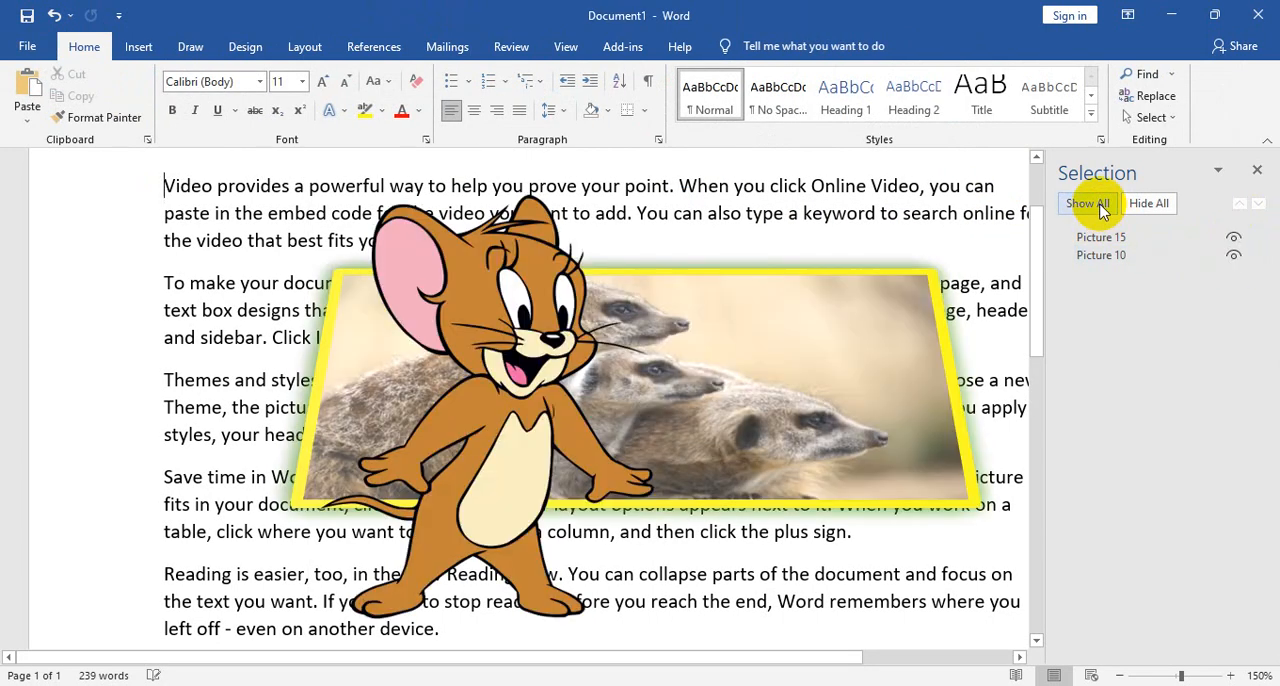
- Hide the cartoon mouse picture, select the meerkat picture, and close the Selection Pane
click(1234, 237)
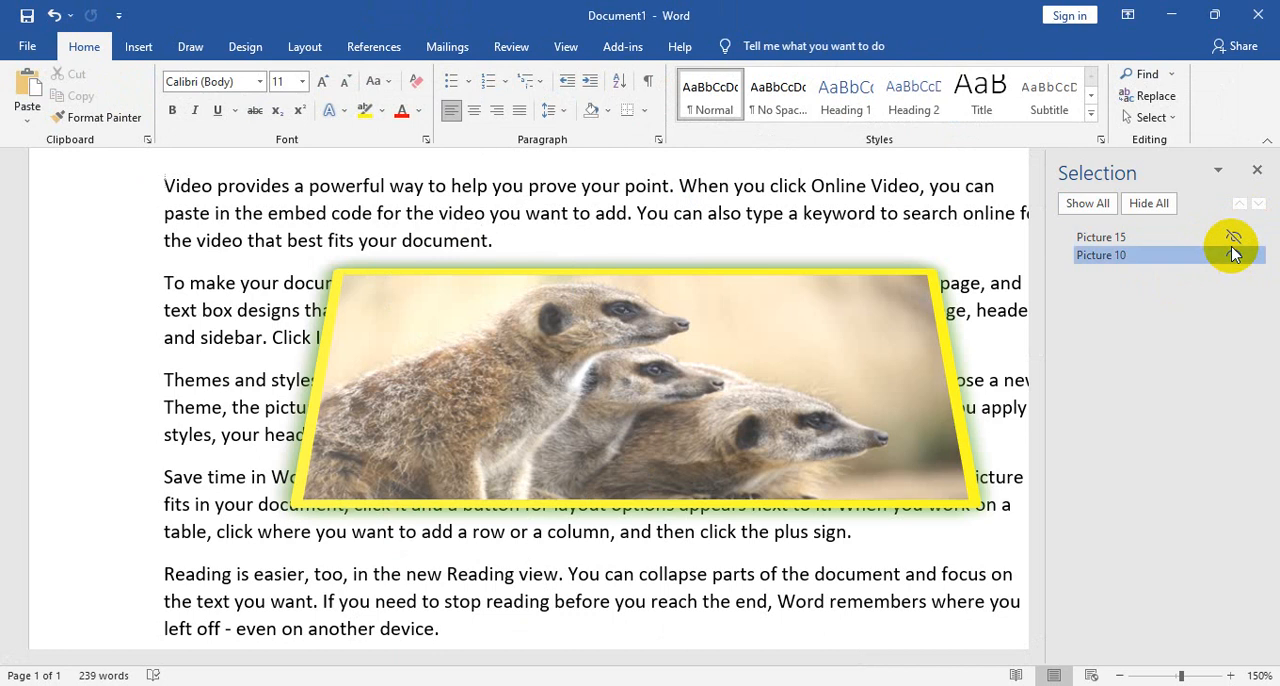
click(1225, 254)
click(1257, 168)
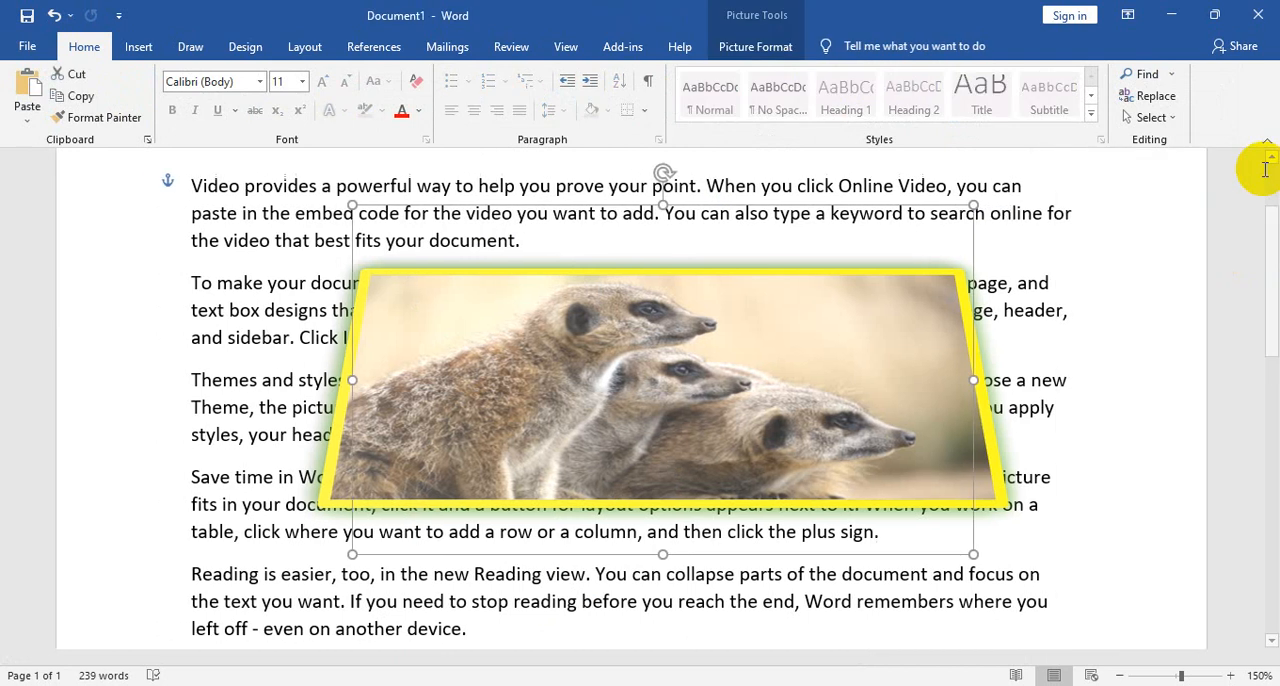
- Align the meerkat picture left, and shrink it to about 1.17" high by 2.08" wide
click(772, 50)
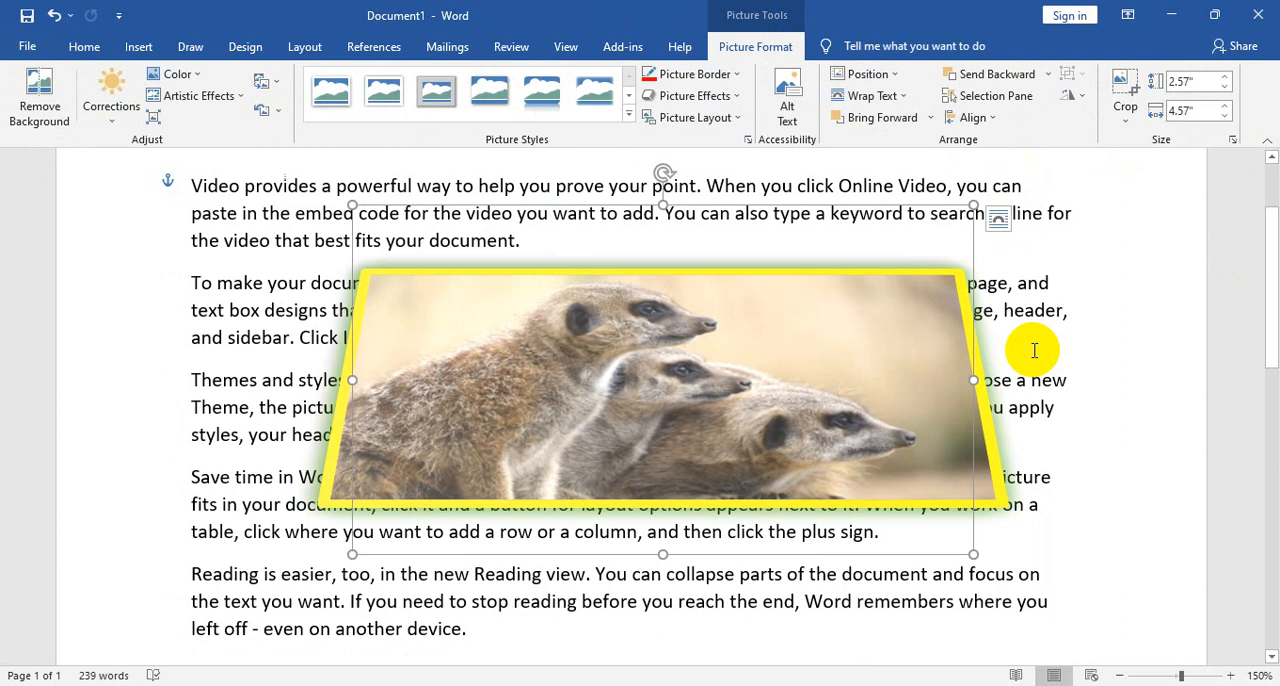
click(985, 118)
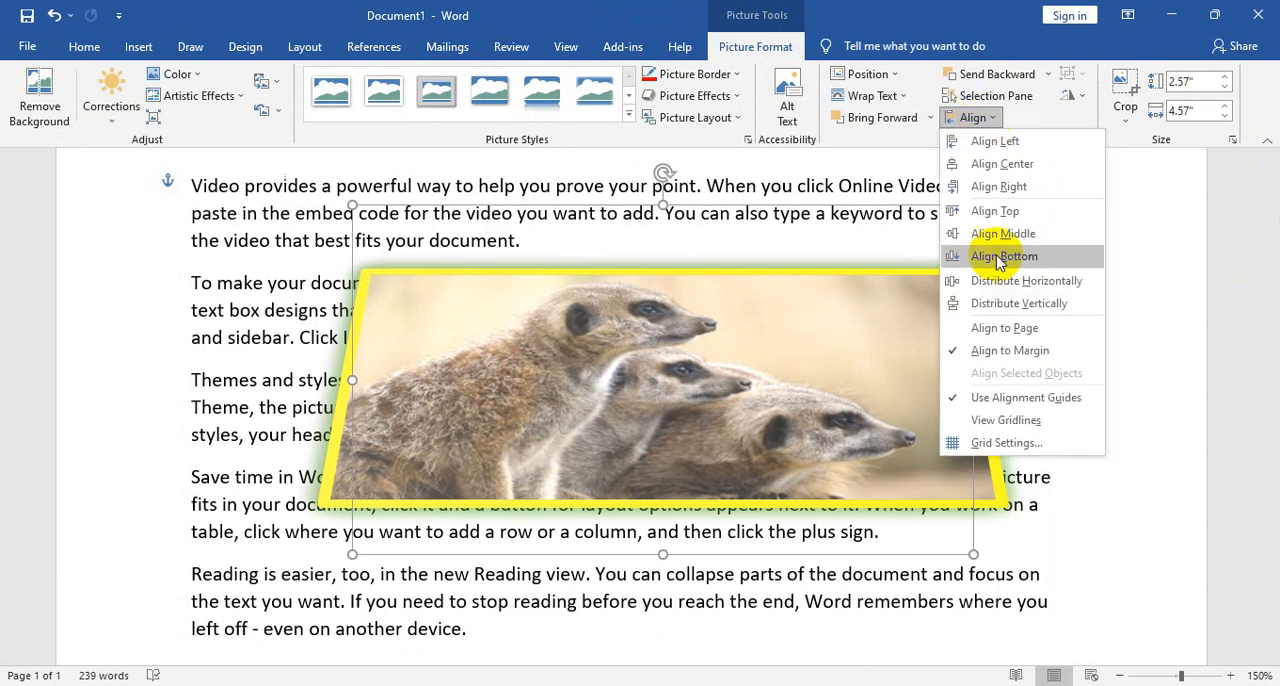
click(995, 134)
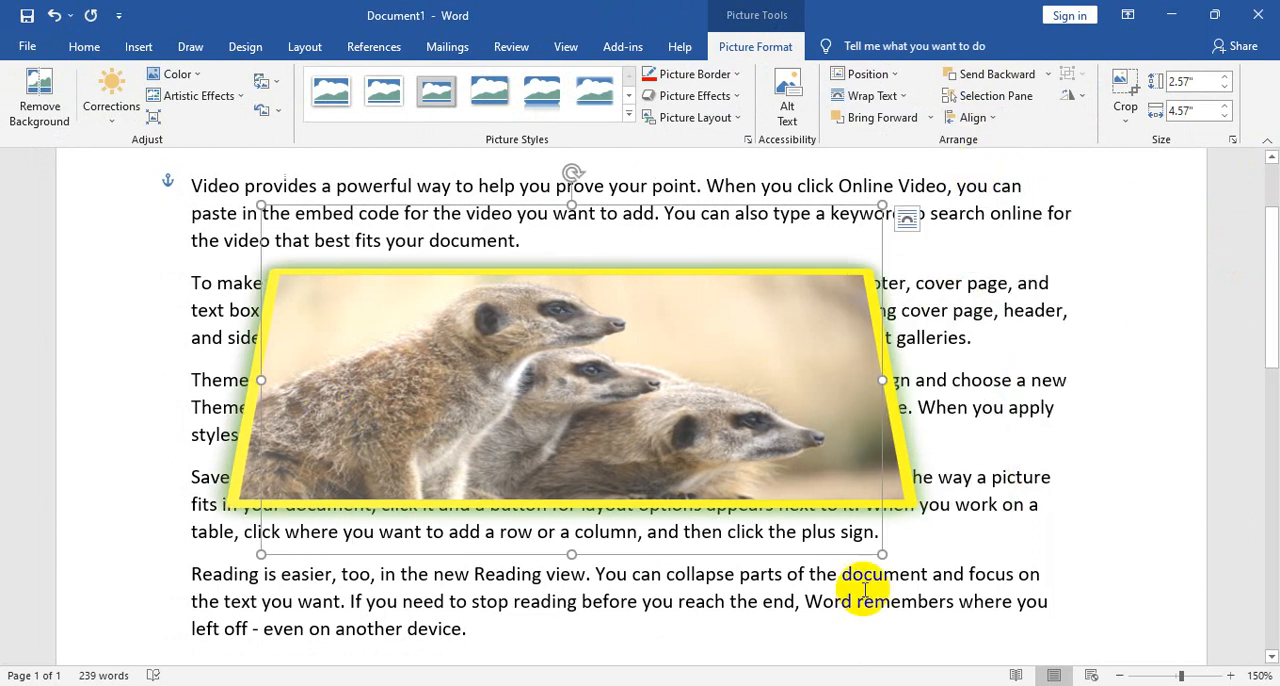
drag(881, 553, 490, 365)
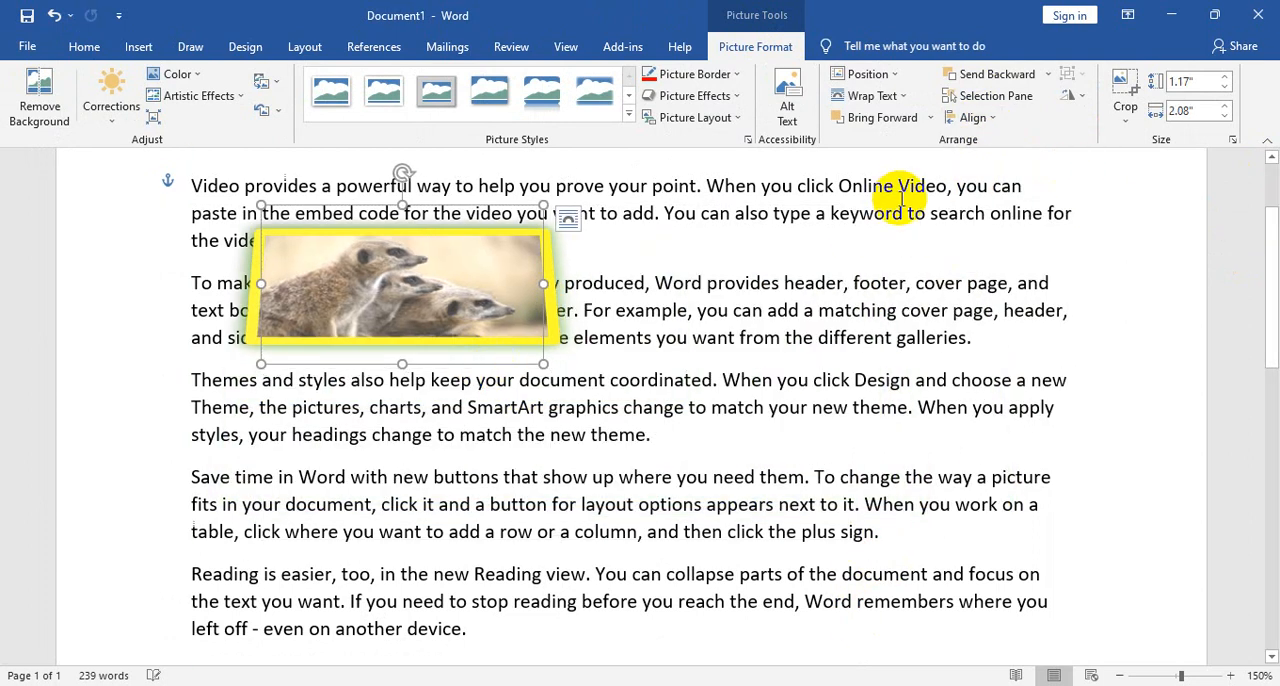
- Align the meerkat picture to the middle and center of the page margins
click(973, 118)
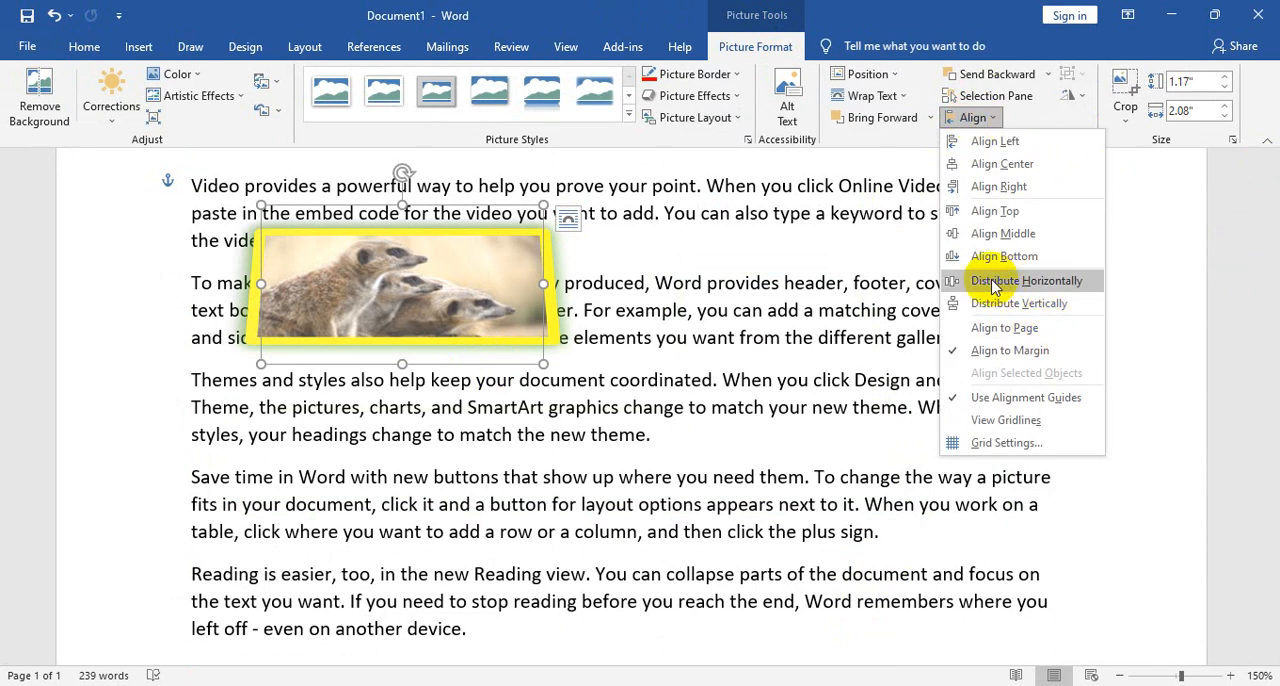
click(1003, 233)
scroll(900, 333, down, 5)
scroll(915, 333, down, 4)
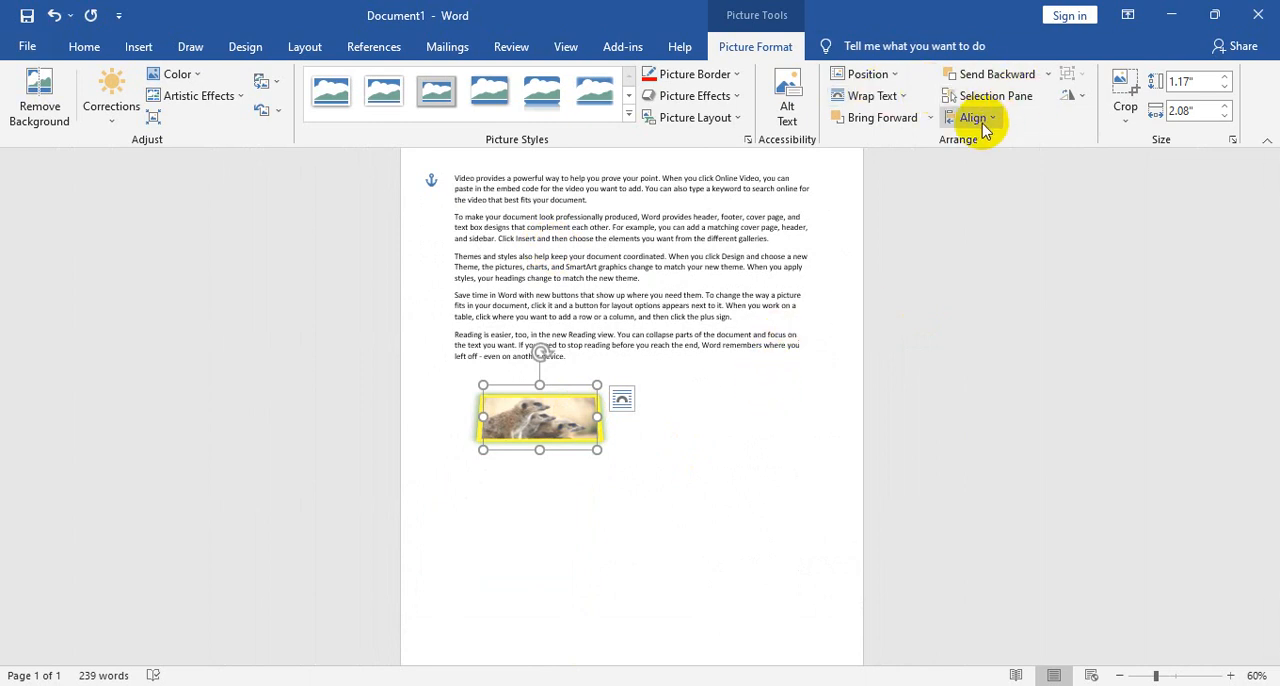
click(972, 117)
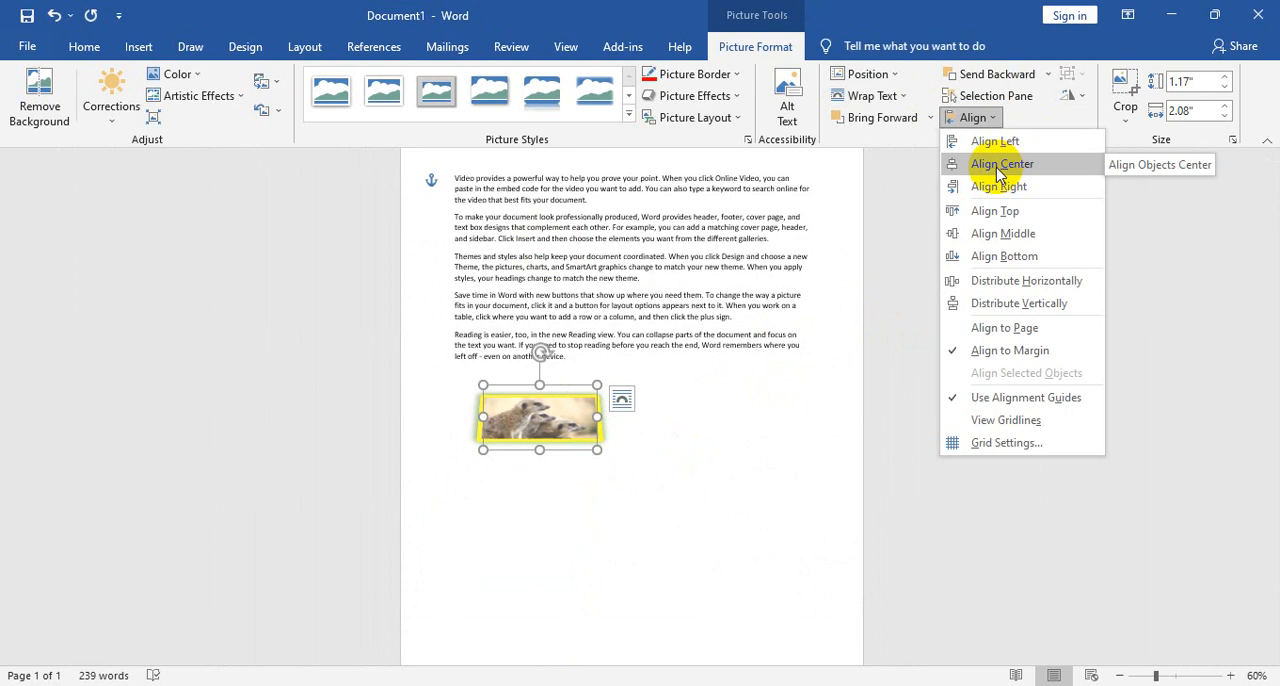
click(998, 166)
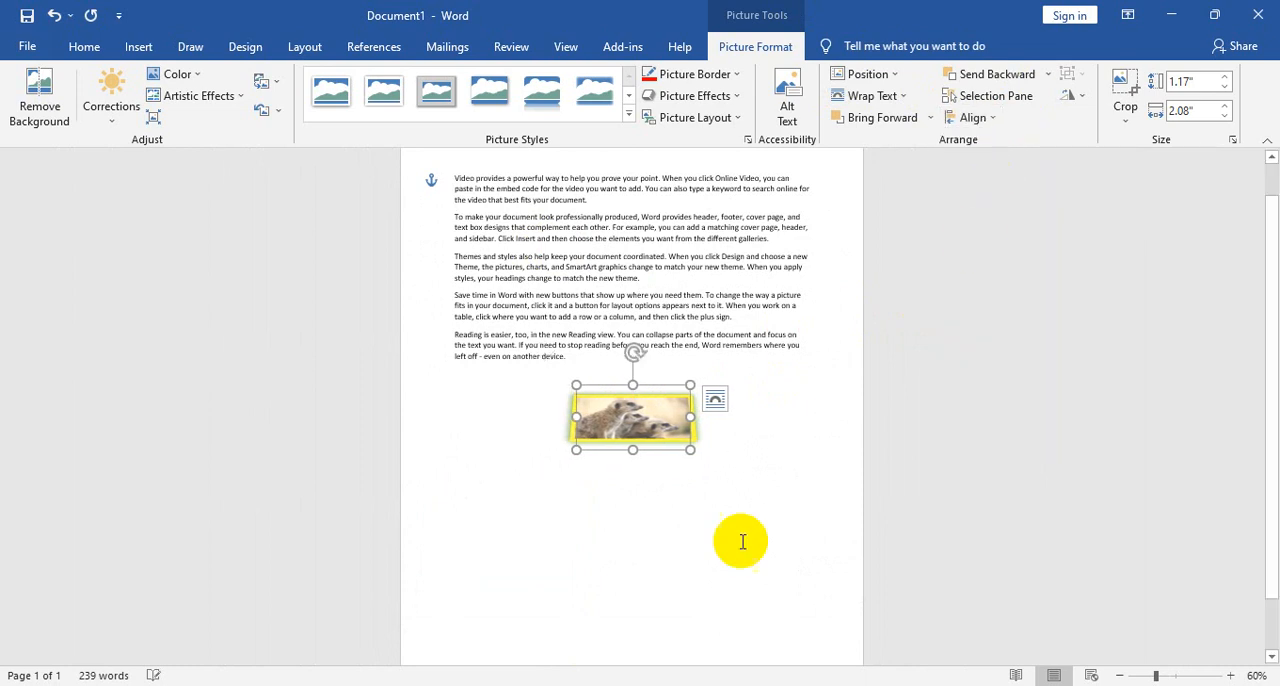
- Move the meerkat picture over the left edge of the text, and distribute it horizontally and vertically
click(985, 117)
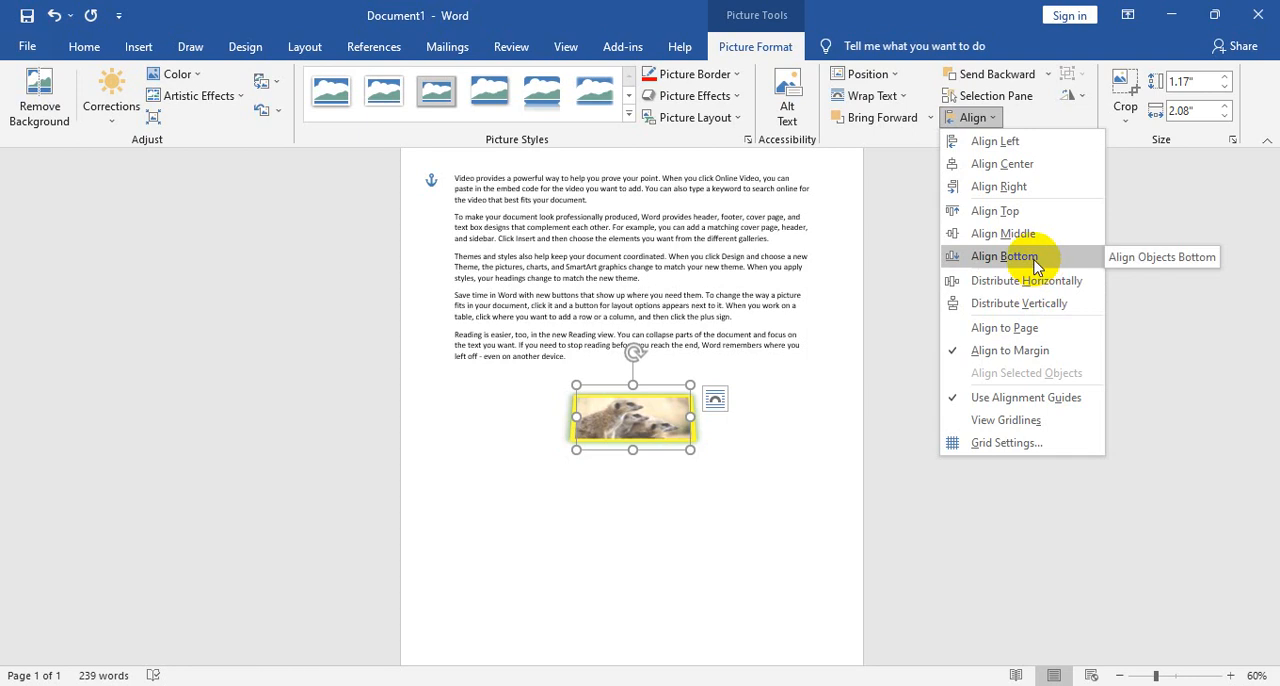
click(633, 432)
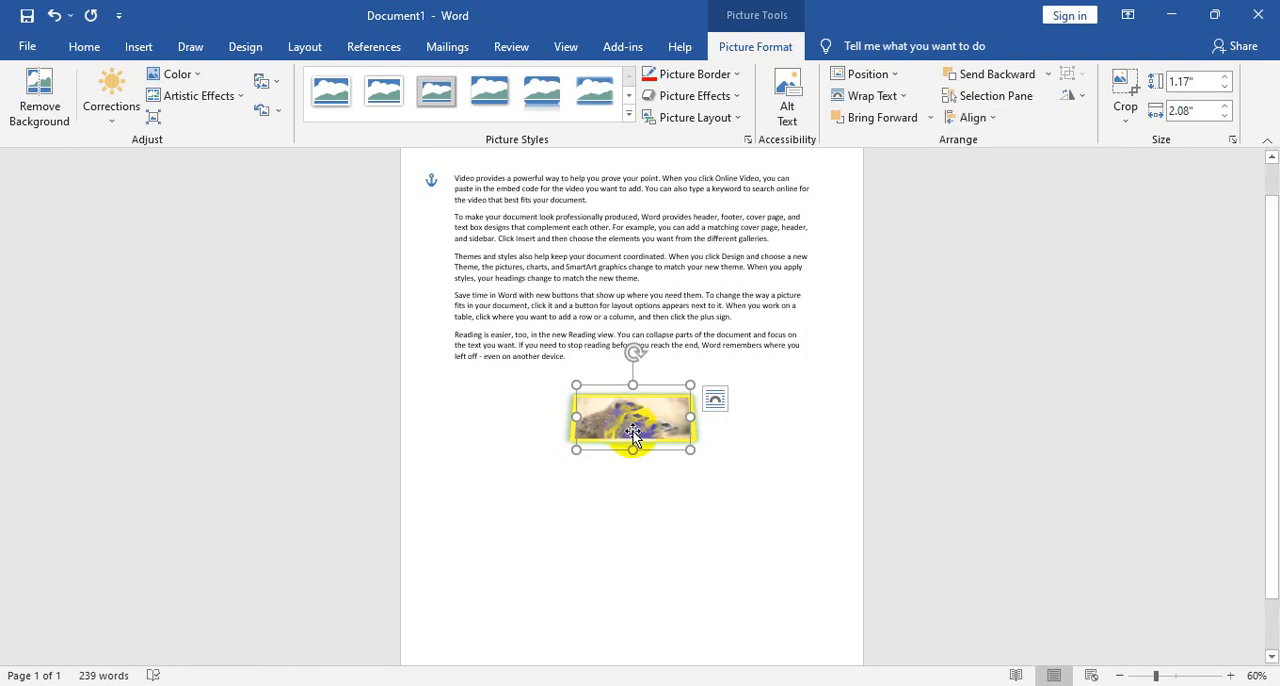
drag(633, 432, 480, 267)
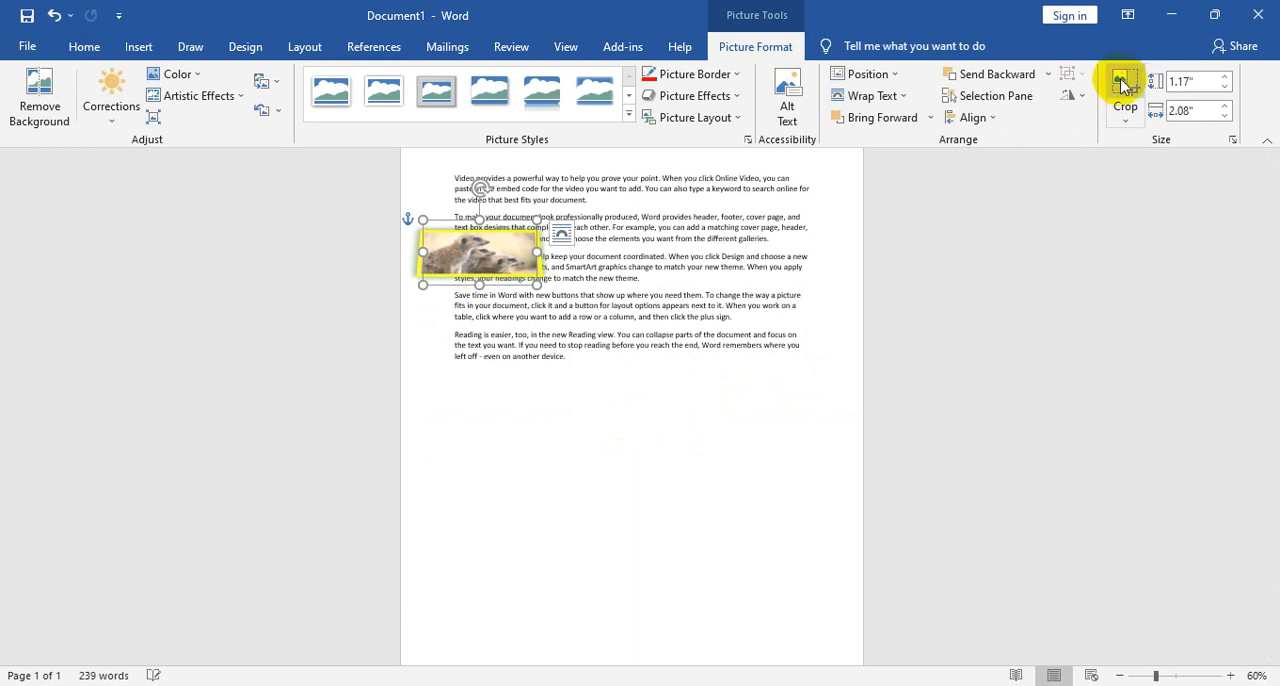
click(995, 119)
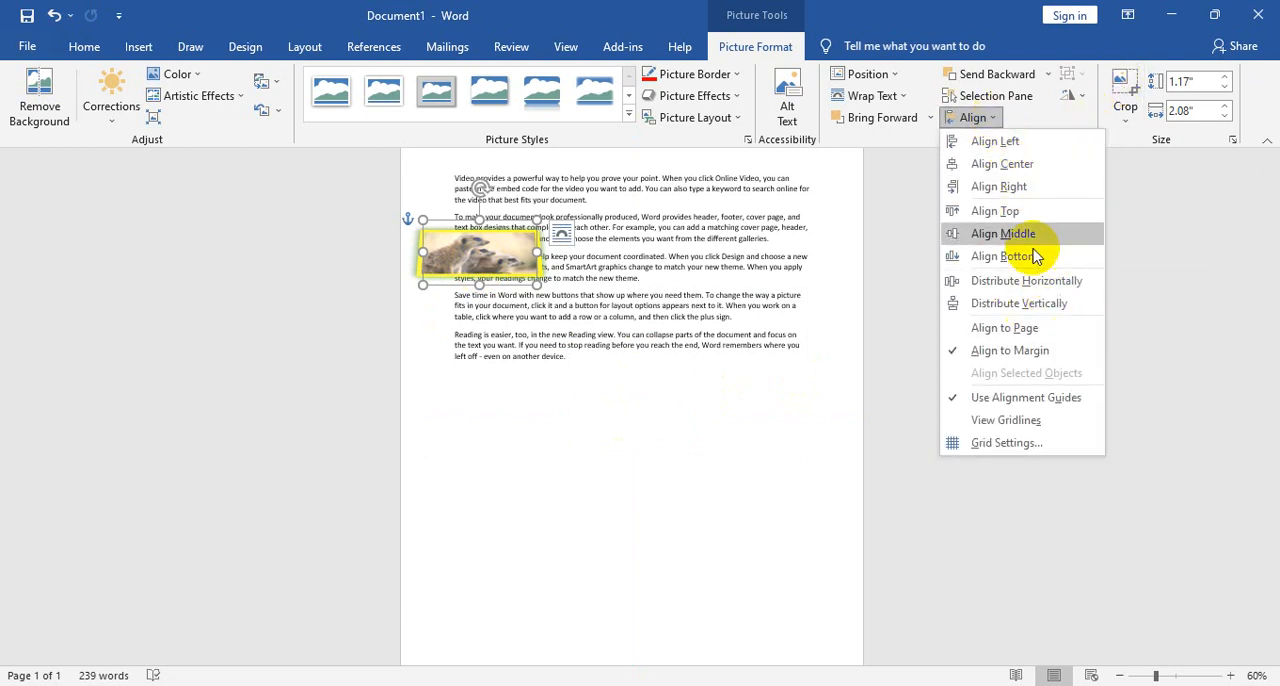
click(1020, 280)
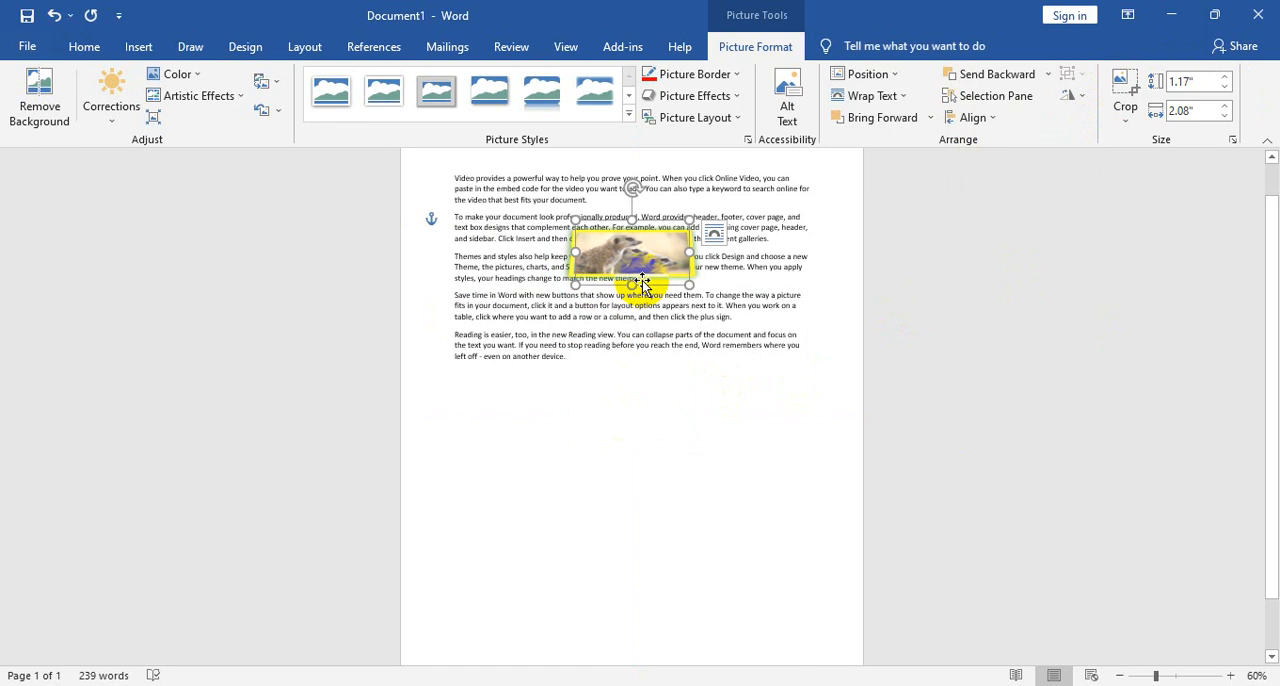
click(973, 117)
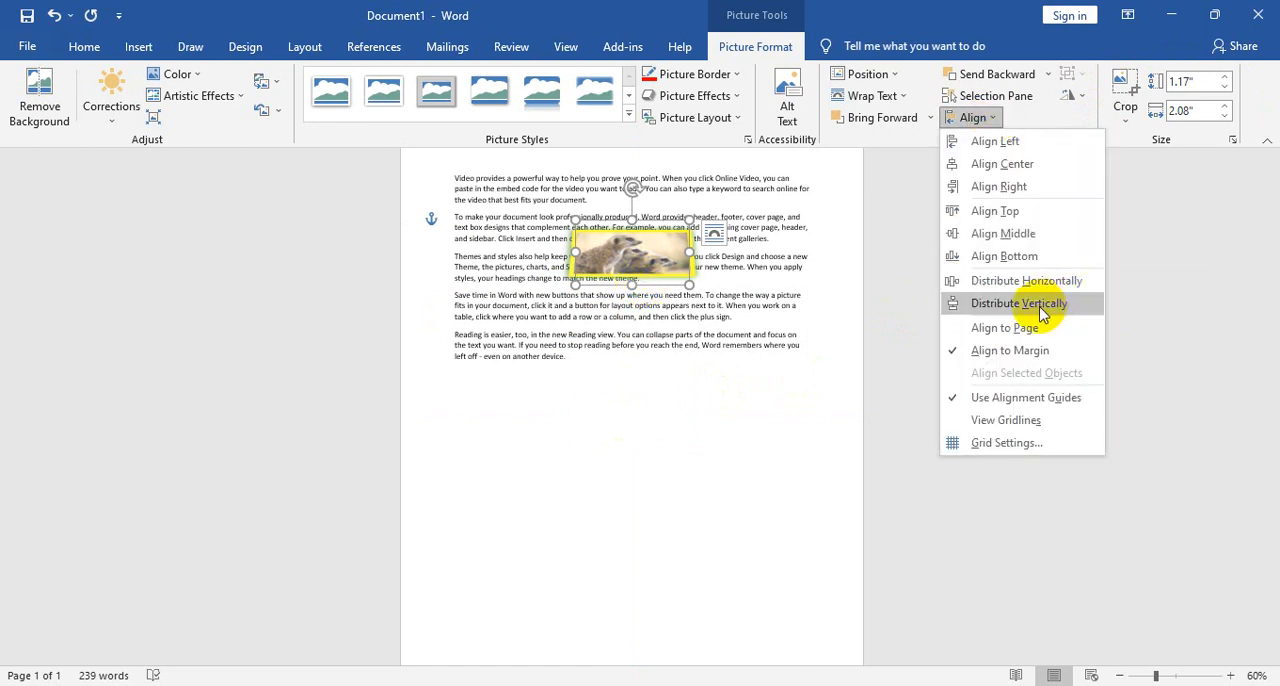
click(1020, 303)
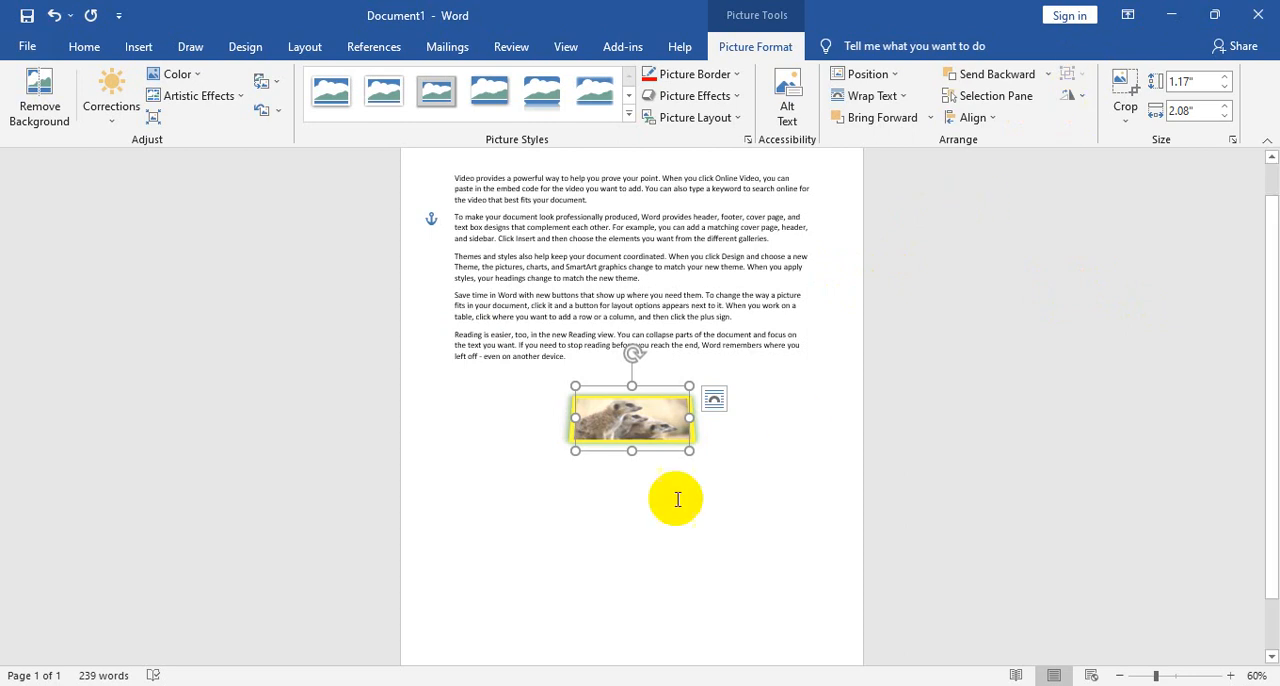
- Move the meerkat picture onto the last paragraph, and place two copies of it below, one to the right and one to the left
ctrl+scroll(686, 429, up, 6)
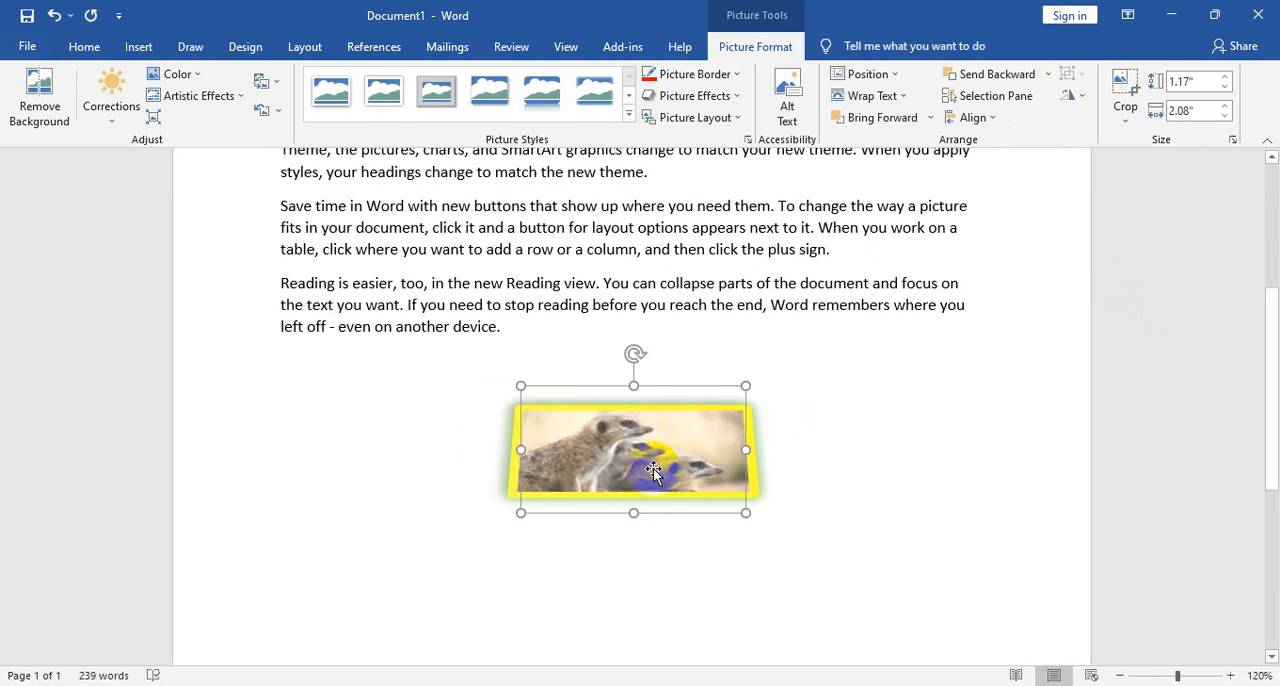
drag(653, 470, 565, 358)
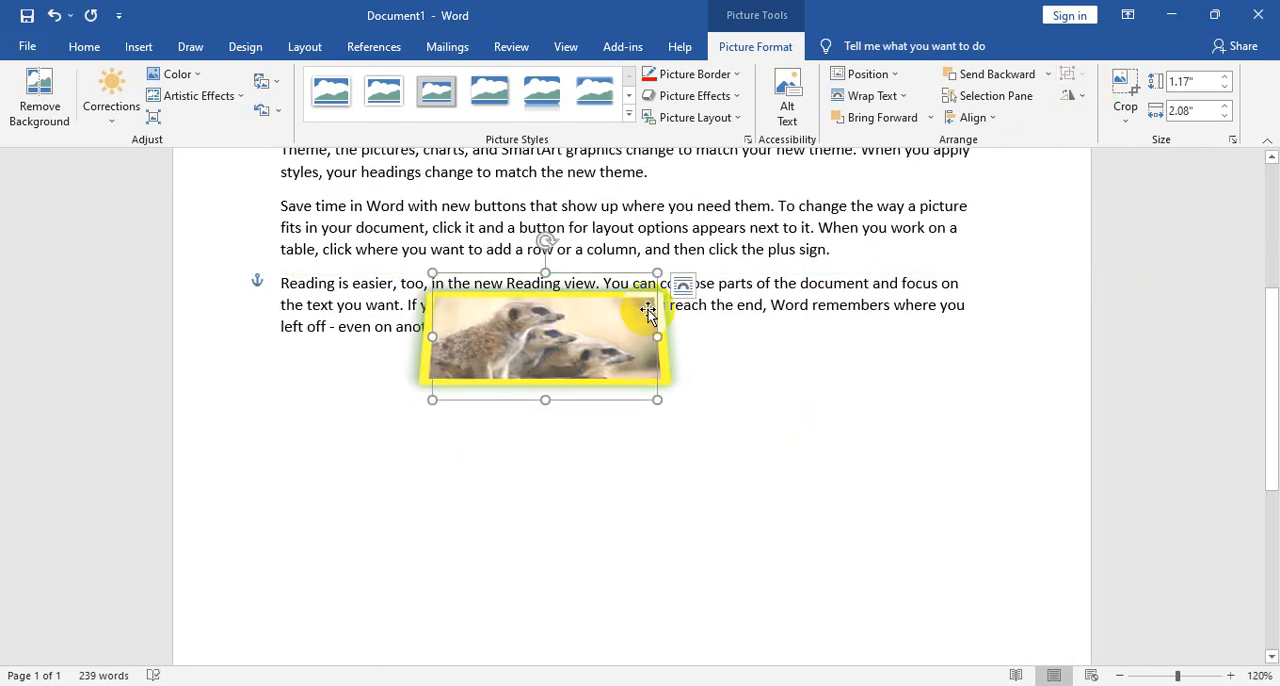
ctrl+drag(637, 331, 787, 376)
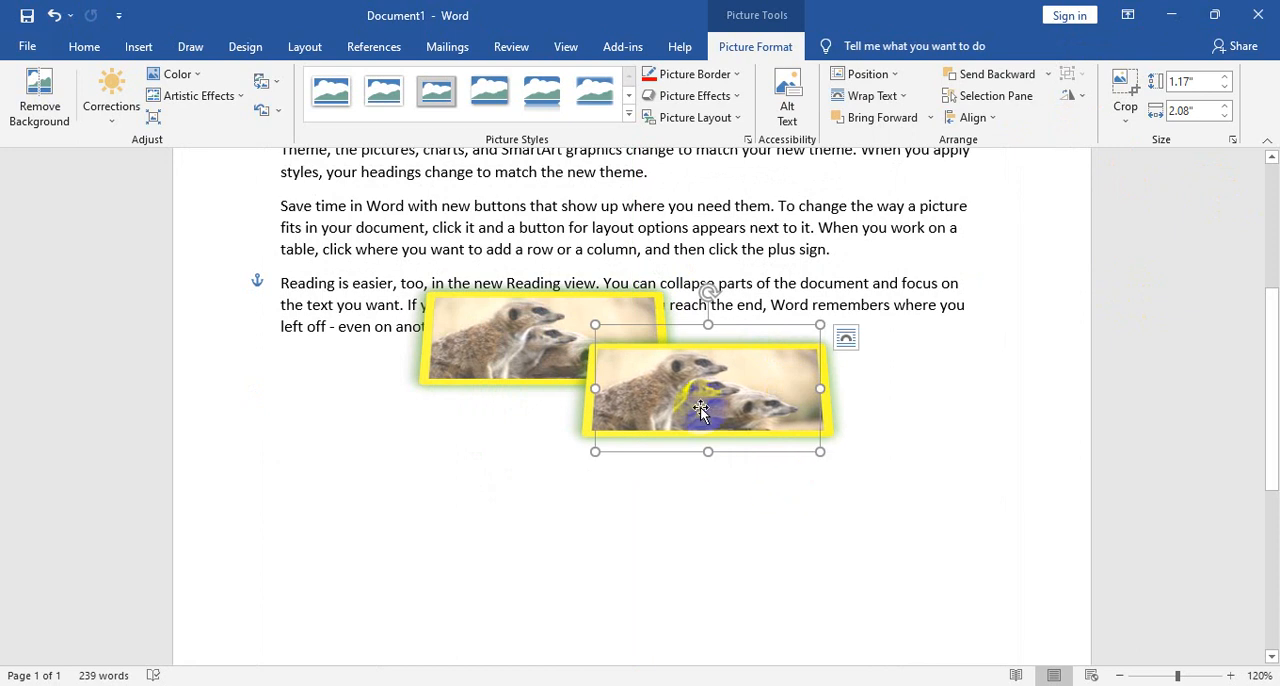
drag(694, 423, 513, 472)
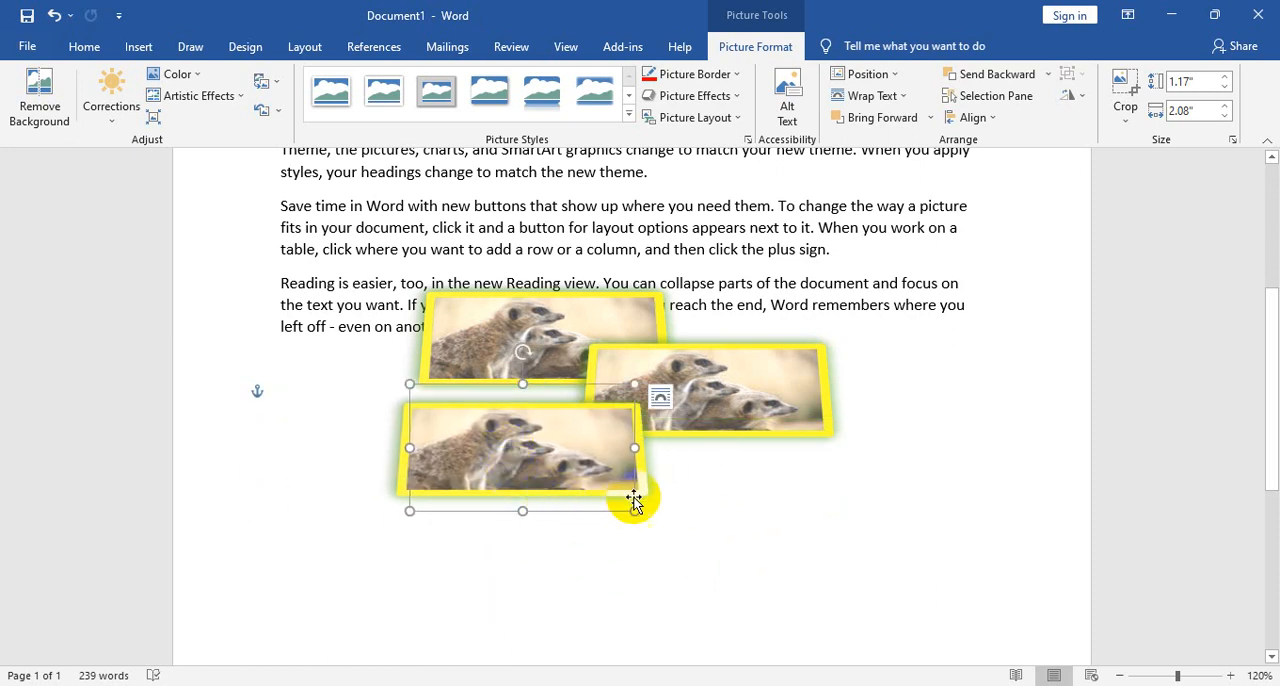
- Group the three meerkat pictures, and move the group up and to the right over the last paragraphs
shift+click(600, 322)
shift+click(738, 405)
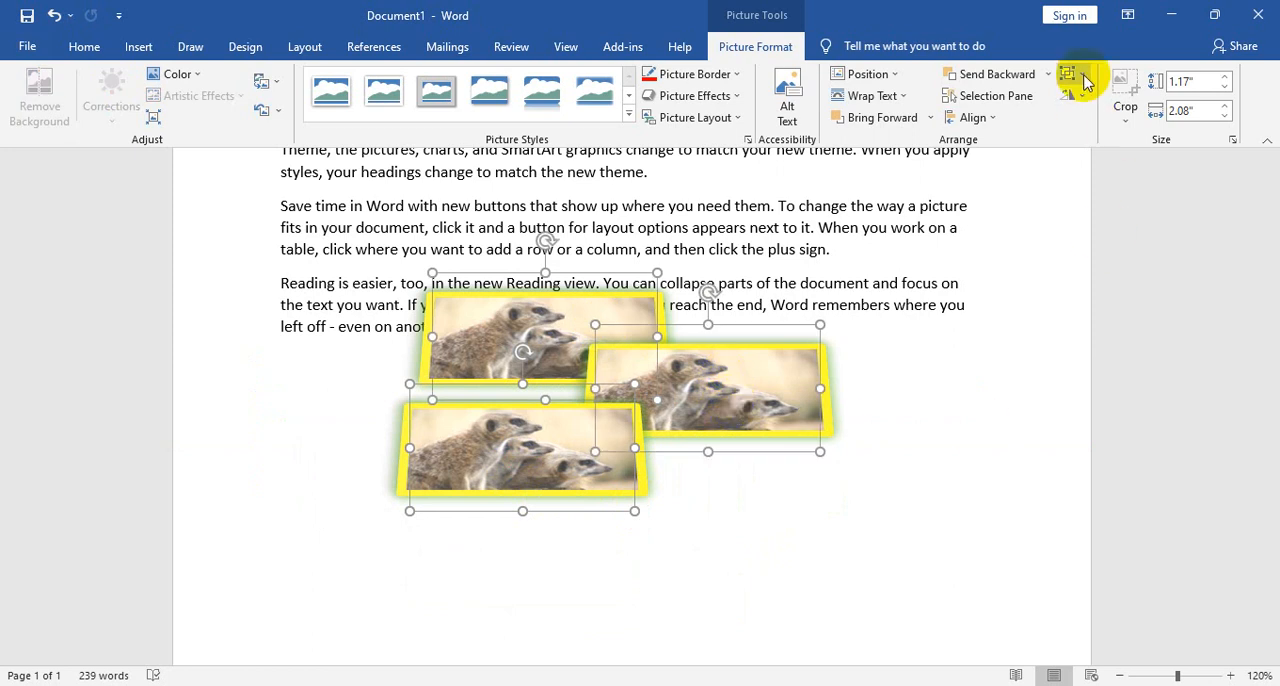
drag(723, 420, 860, 370)
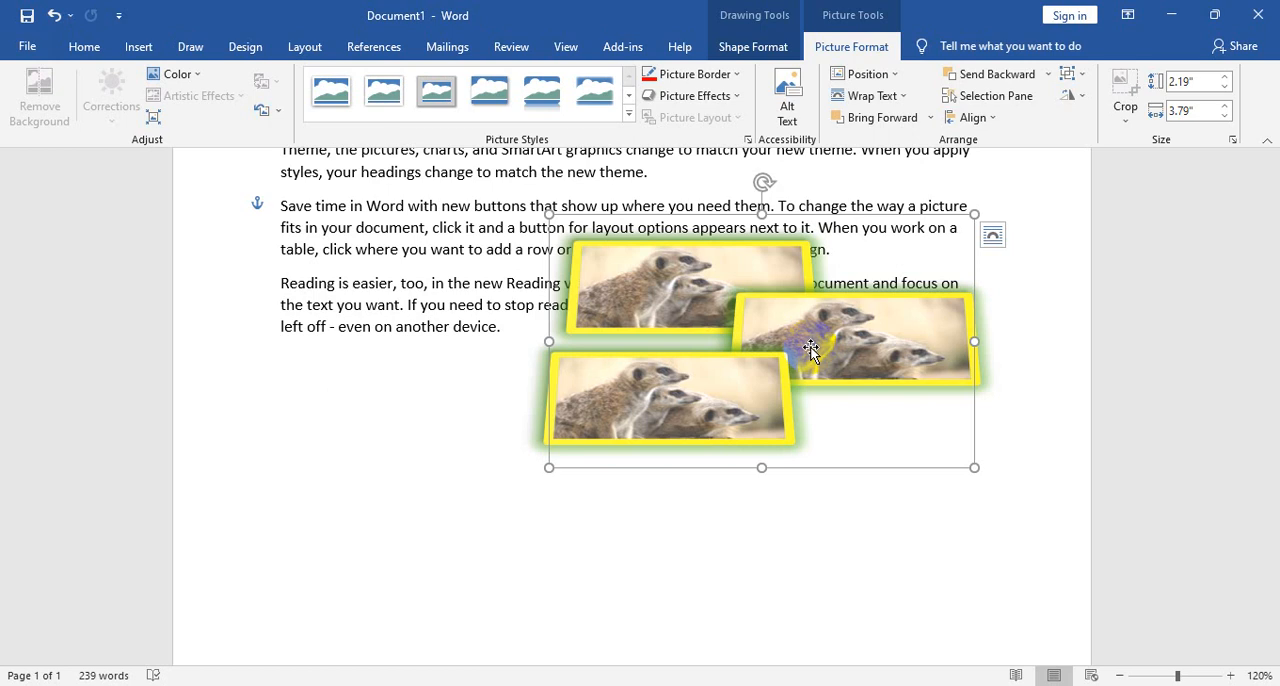
- Ungroup the three meerkat pictures and deselect them
drag(643, 262, 882, 392)
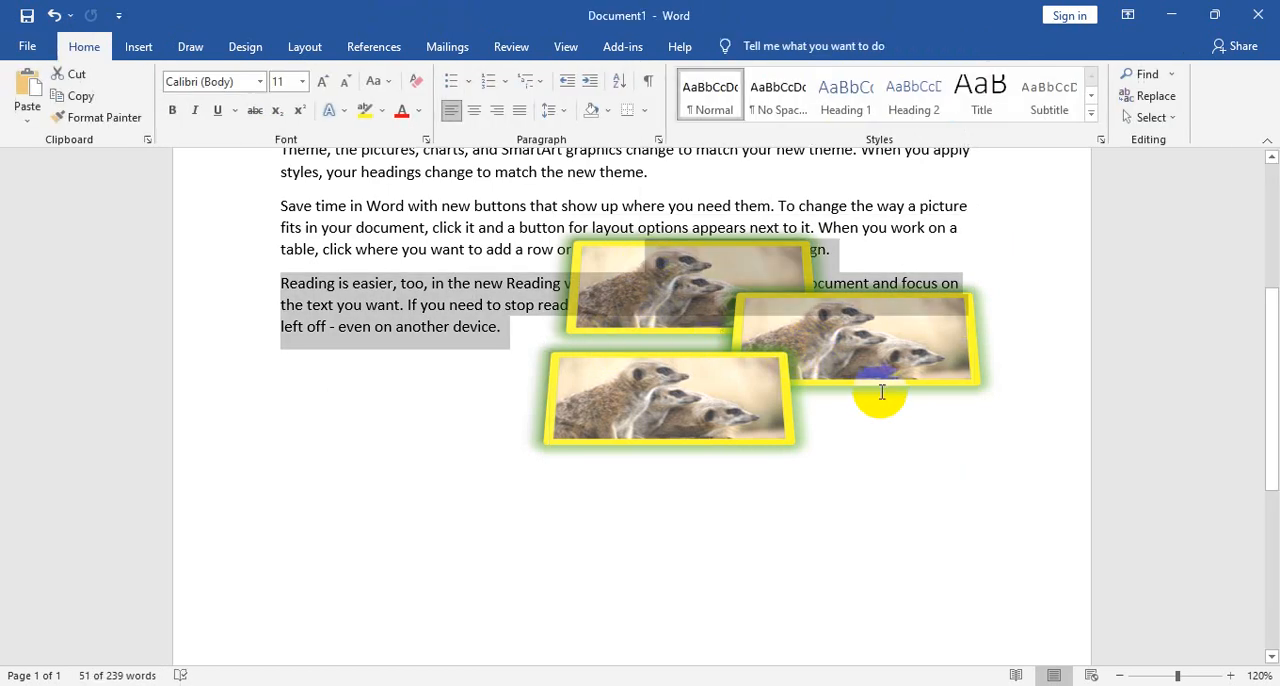
click(829, 389)
click(691, 374)
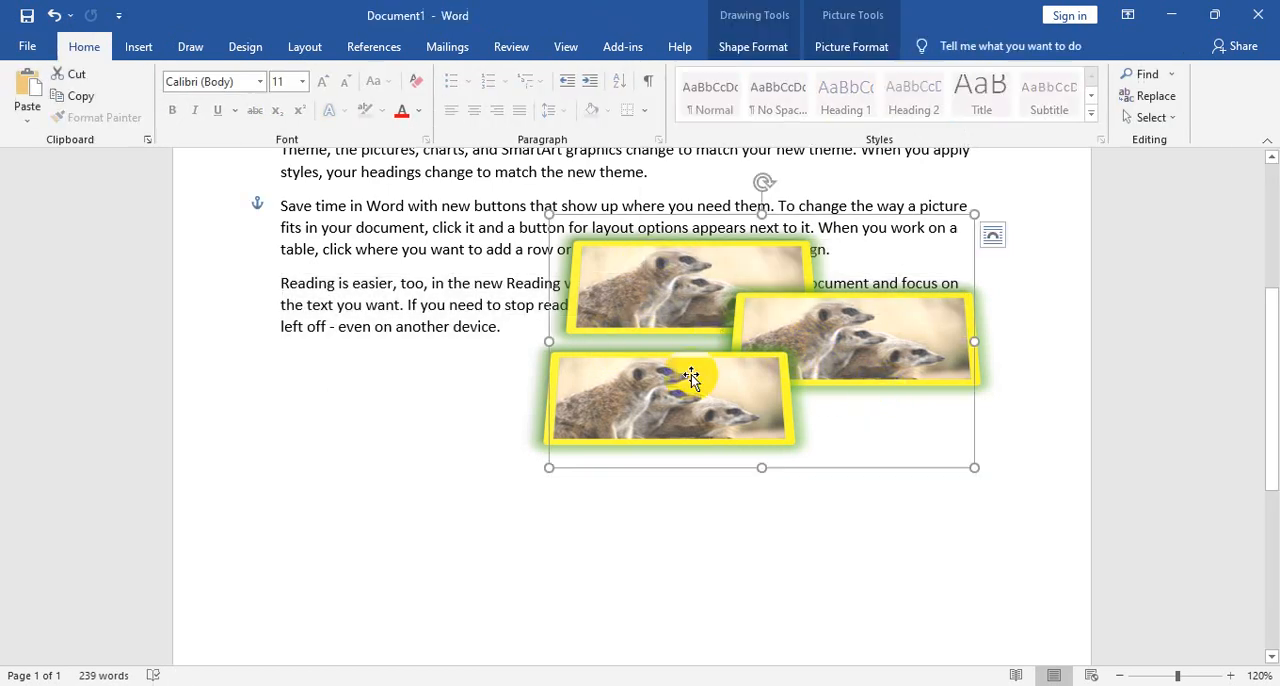
click(851, 47)
click(1074, 74)
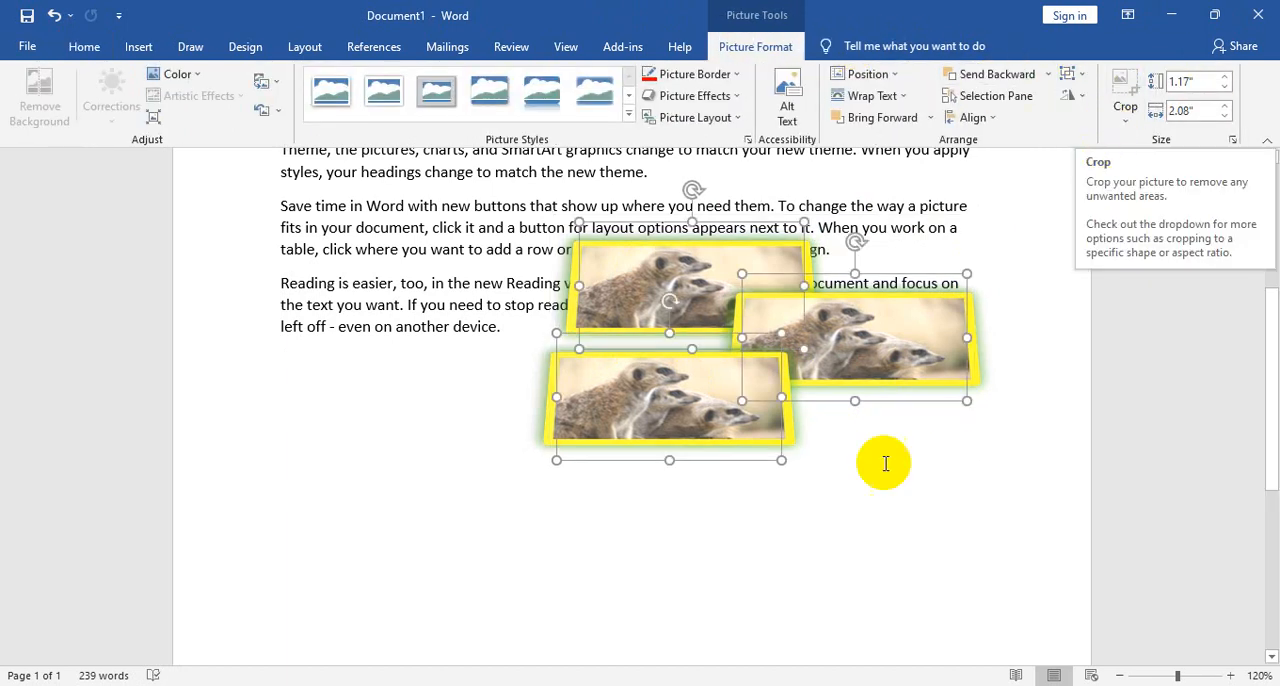
click(740, 495)
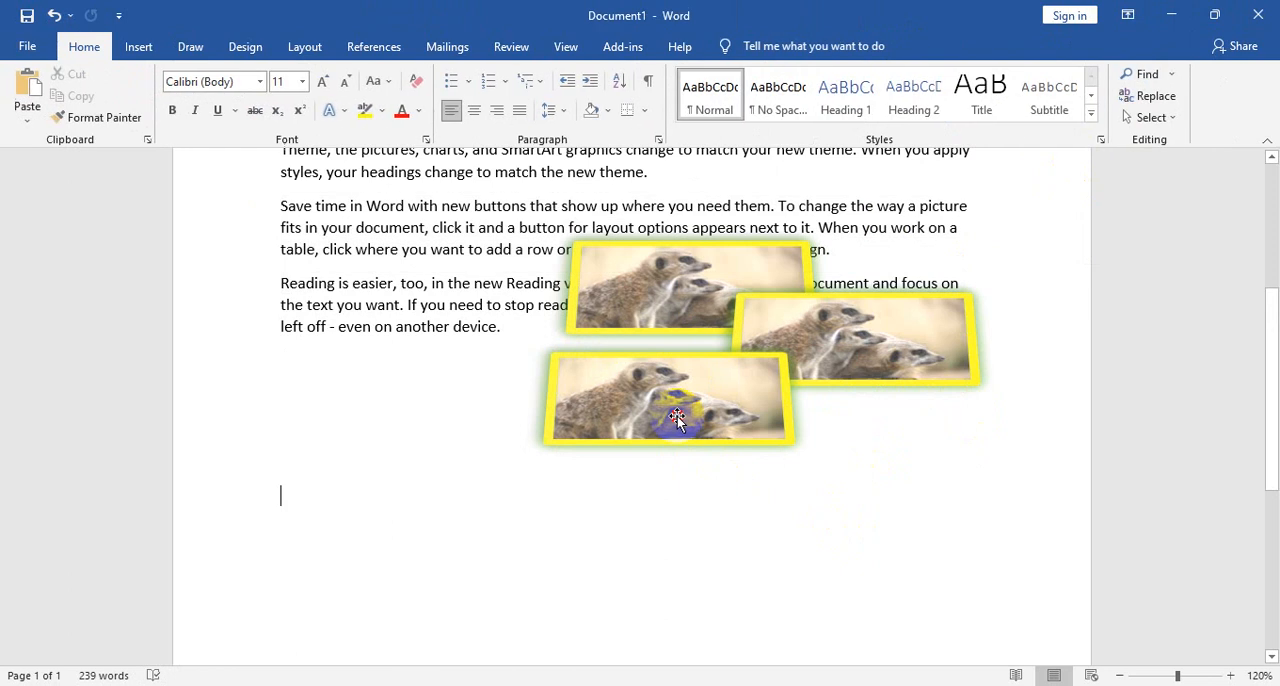
- Flip the lower-left meerkat picture vertically
click(606, 423)
click(1071, 95)
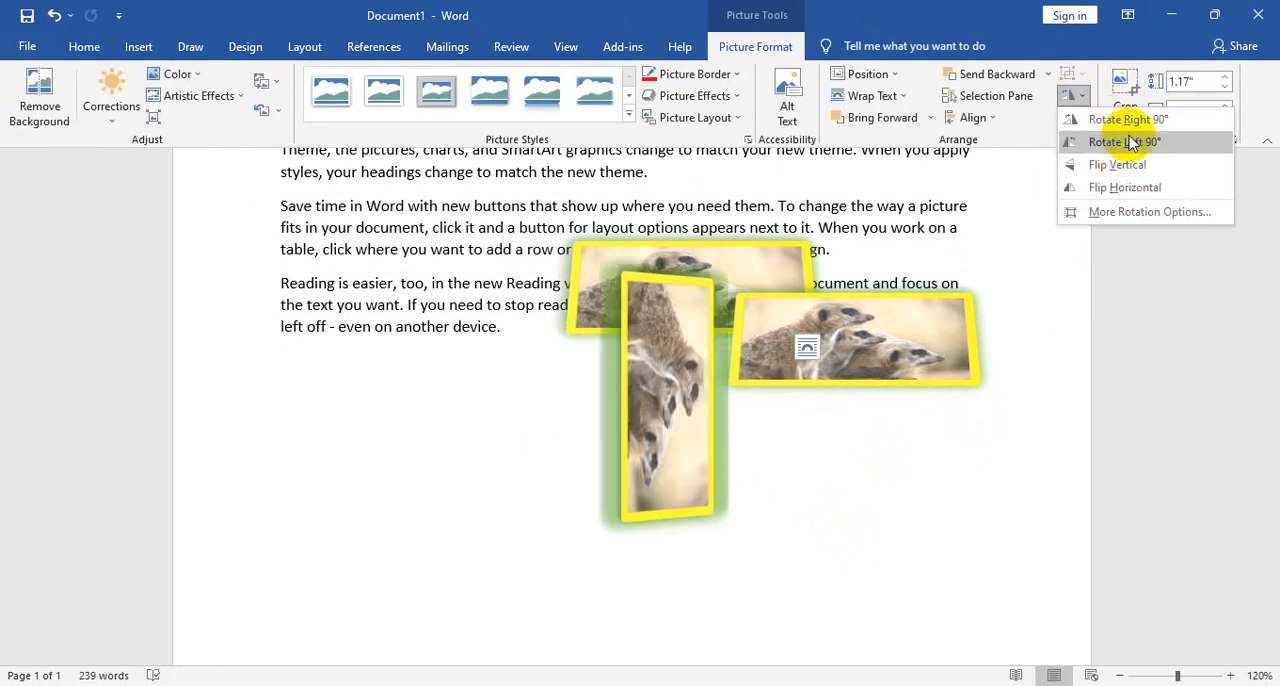
click(1140, 162)
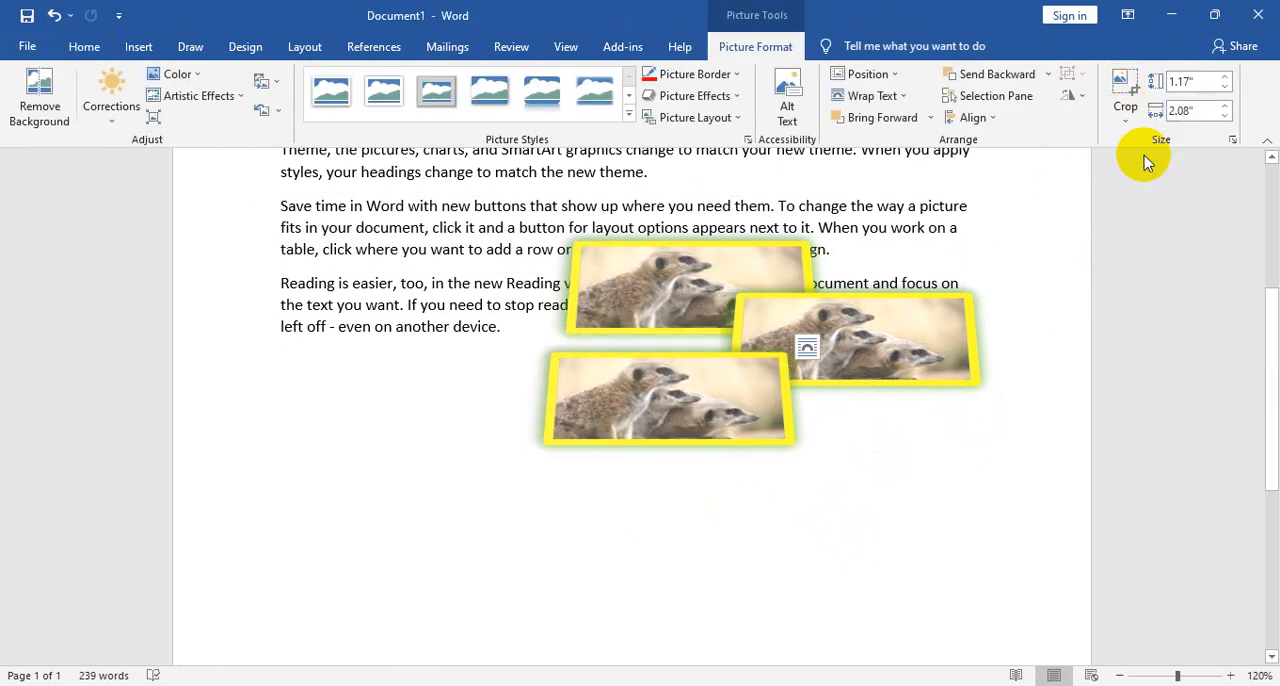
- Crop the flipped meerkat picture from its lower-right corner to about 0.79" high by 1.43" wide
click(1122, 86)
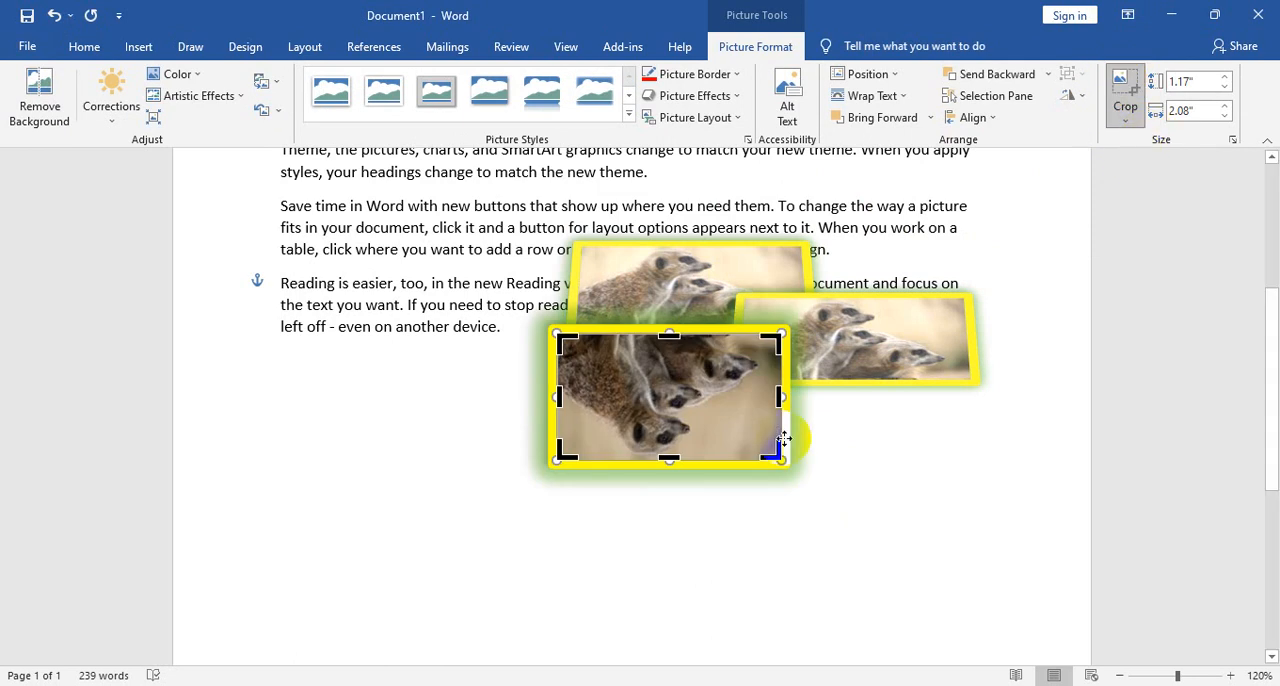
drag(776, 455, 723, 420)
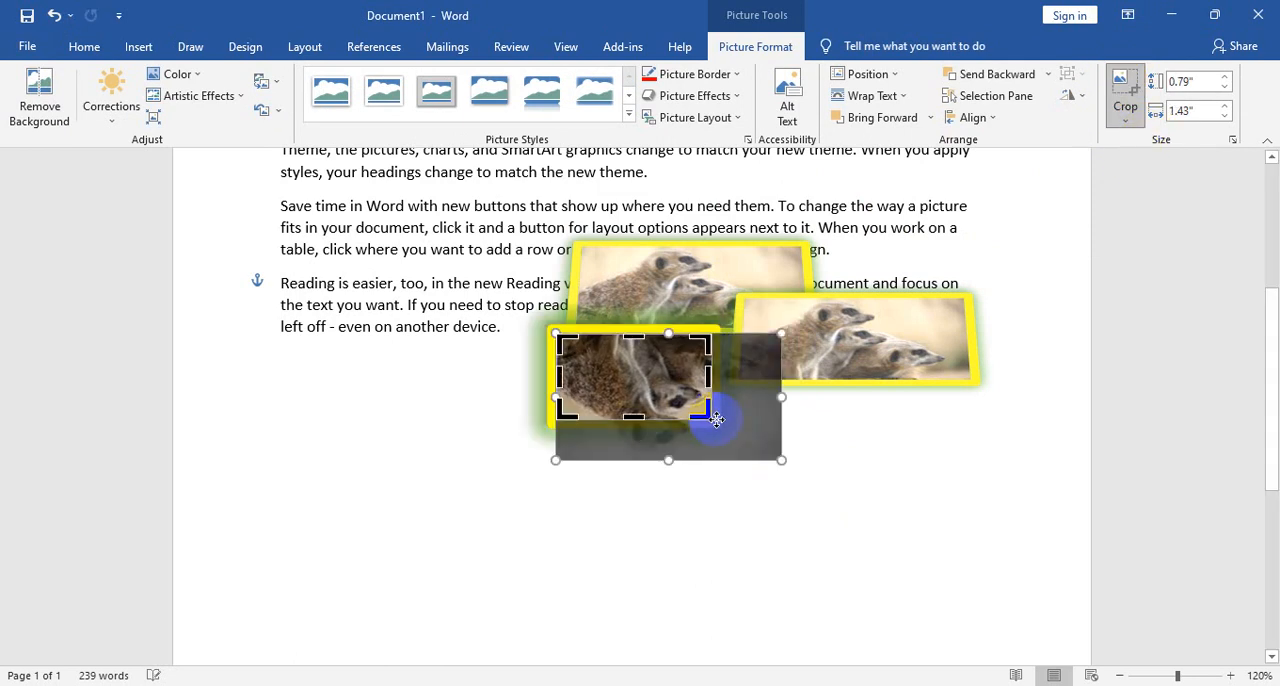
click(719, 420)
- Enlarge the uppermost meerkat picture to 2.31" high by 4.2" wide
click(751, 271)
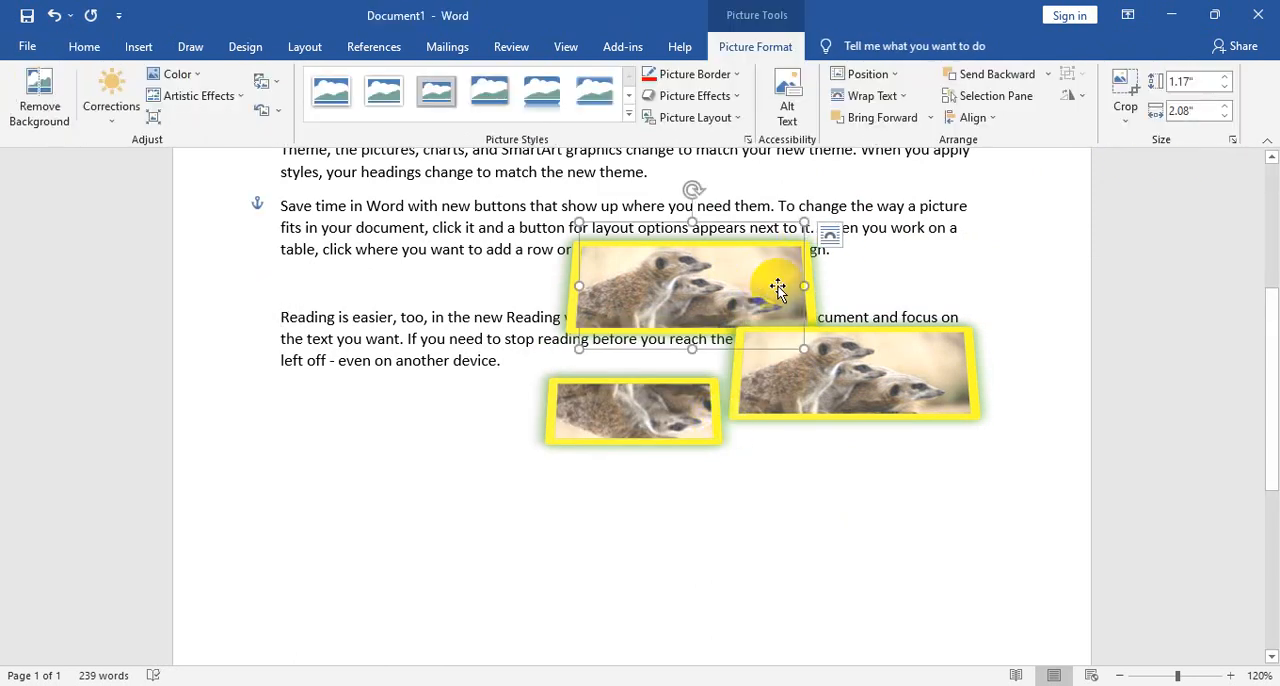
drag(820, 362, 876, 393)
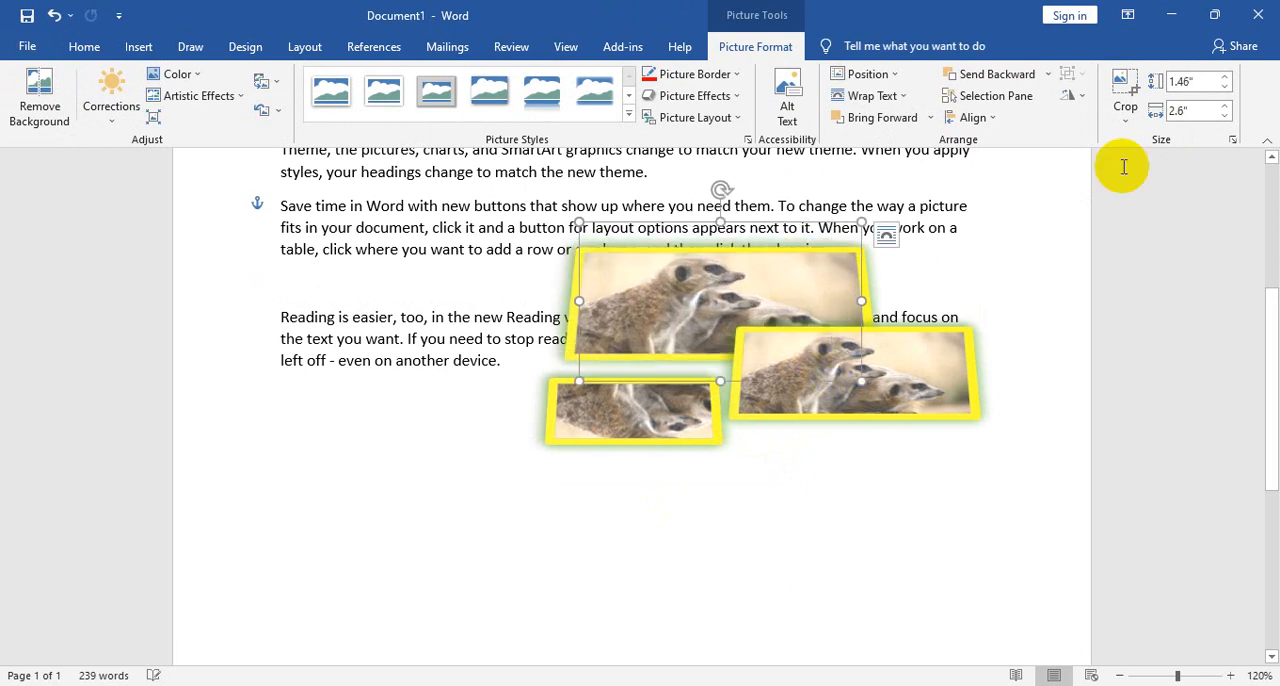
click(1226, 82)
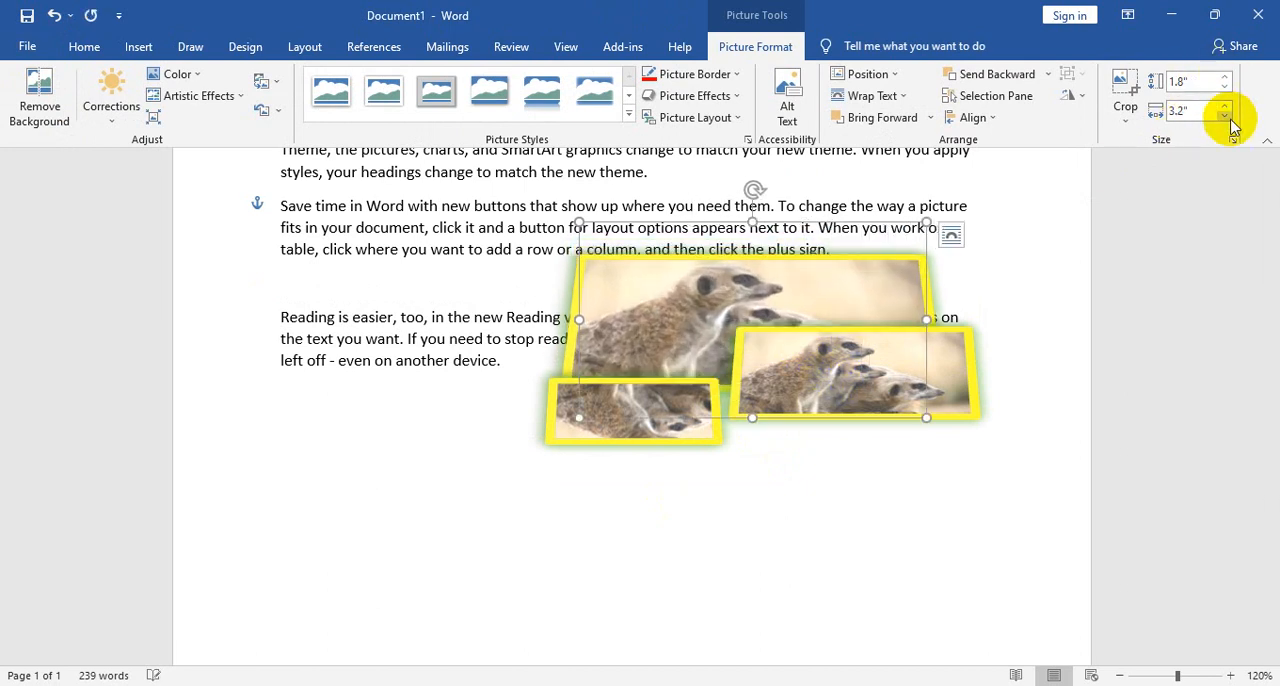
click(1226, 106)
click(1227, 106)
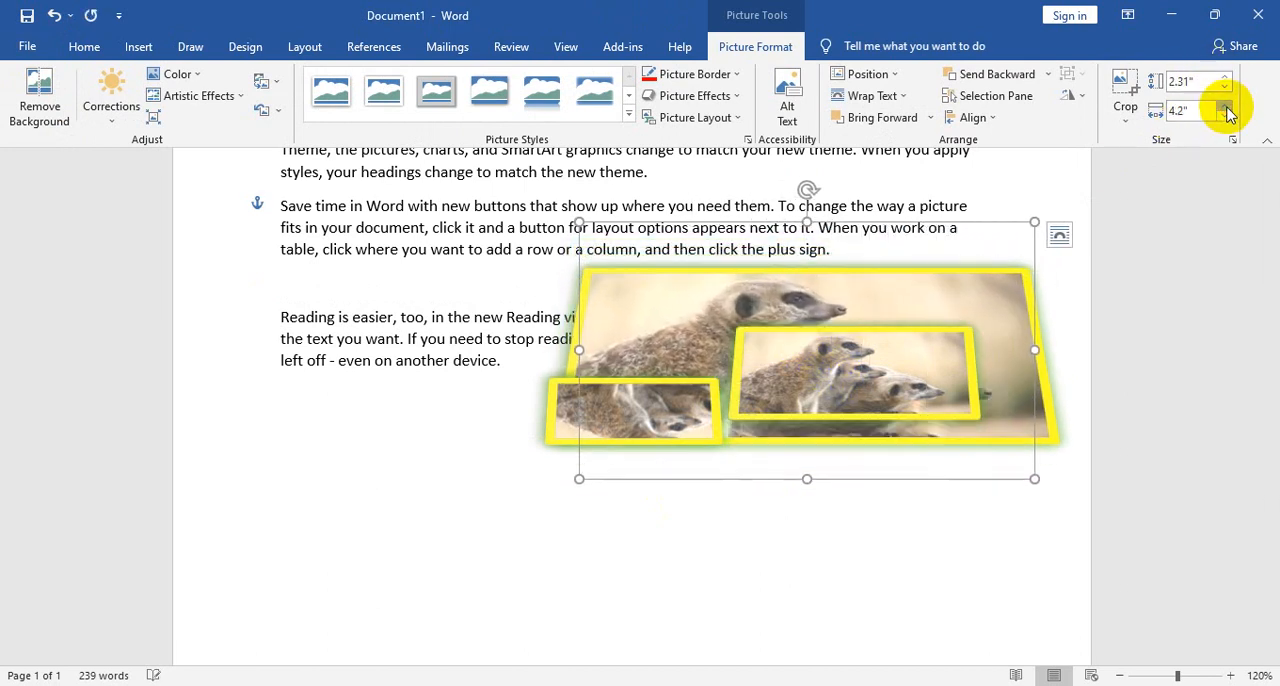